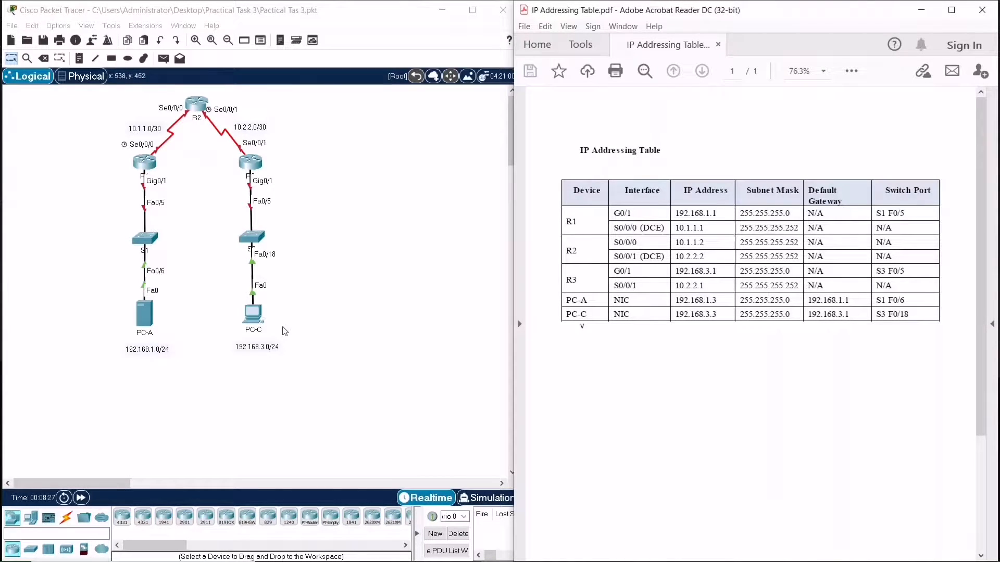
Inspect the physical rack wiring in the main wiring closet, checking the cable connections between devices
{"action": "left_click", "coordinate": [85, 82]}
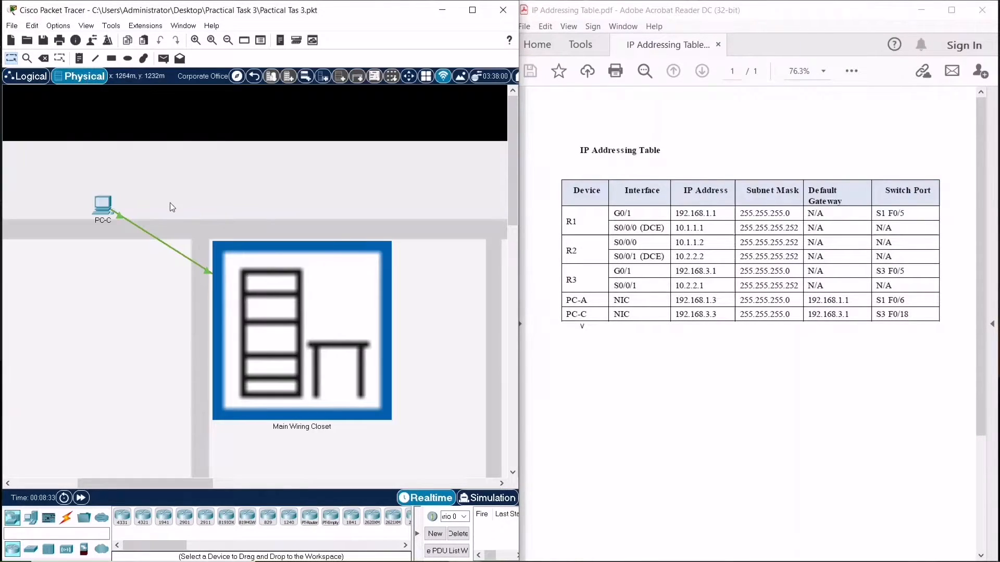
{"action": "left_click_drag", "start_coordinate": [99, 211], "coordinate": [126, 204]}
{"action": "left_click", "coordinate": [306, 300]}
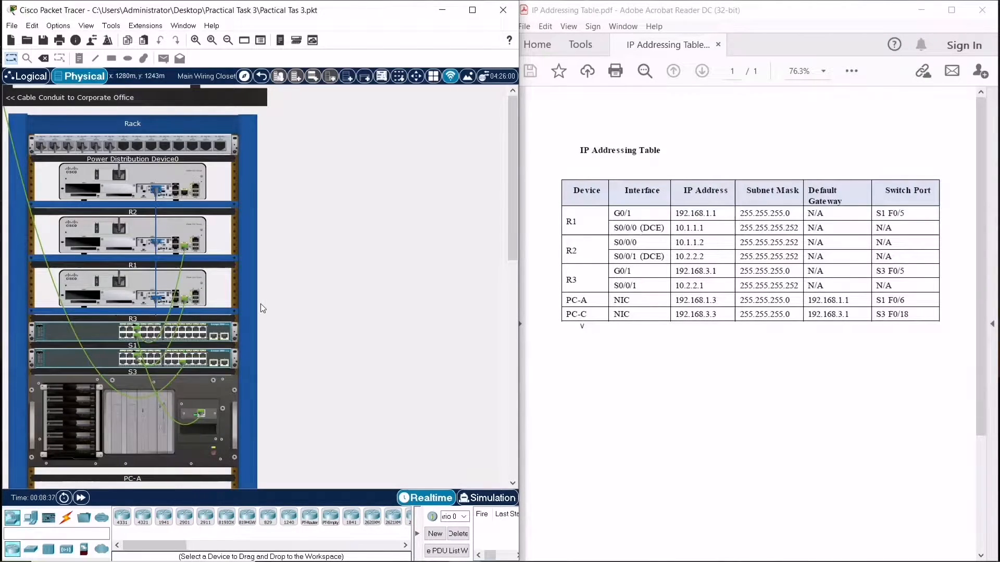
{"action": "scroll", "coordinate": [260, 304], "scroll_direction": "down", "scroll_amount": 2}
{"action": "scroll", "coordinate": [260, 304], "scroll_direction": "up", "scroll_amount": 4}
{"action": "scroll", "coordinate": [261, 304], "scroll_direction": "down", "scroll_amount": 1}
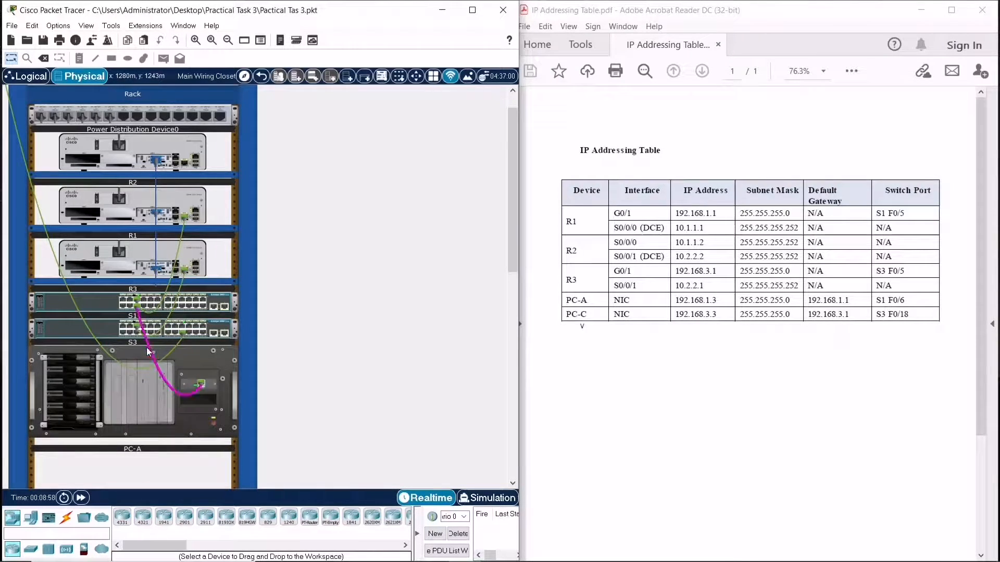
{"action": "mouse_move", "coordinate": [149, 352]}
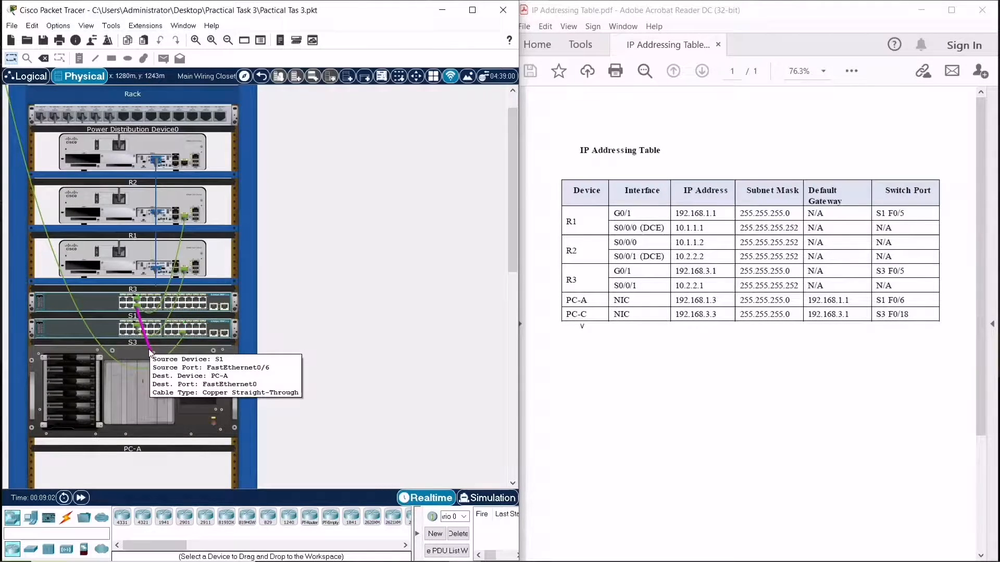
{"action": "mouse_move", "coordinate": [218, 380]}
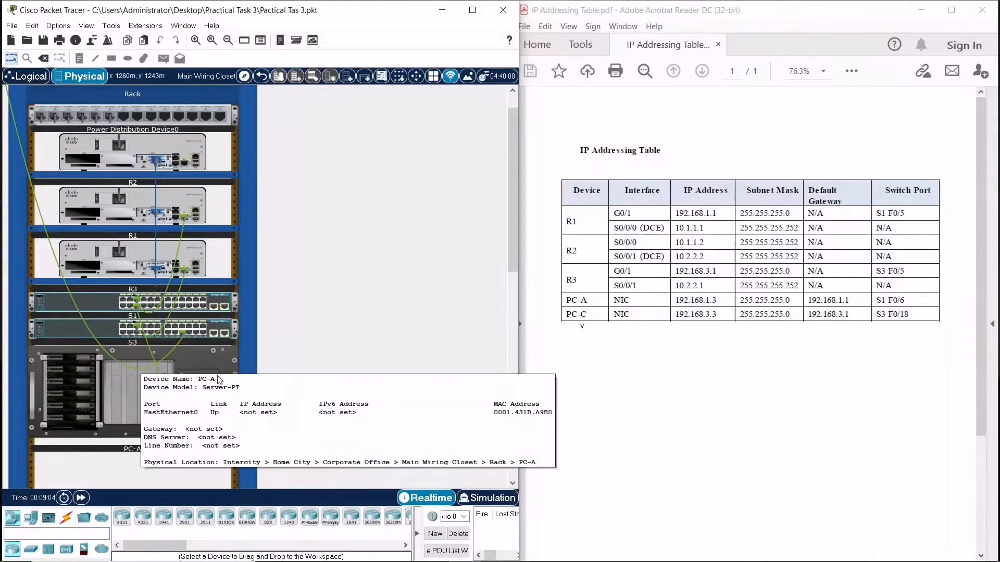
{"action": "left_click", "coordinate": [29, 77]}
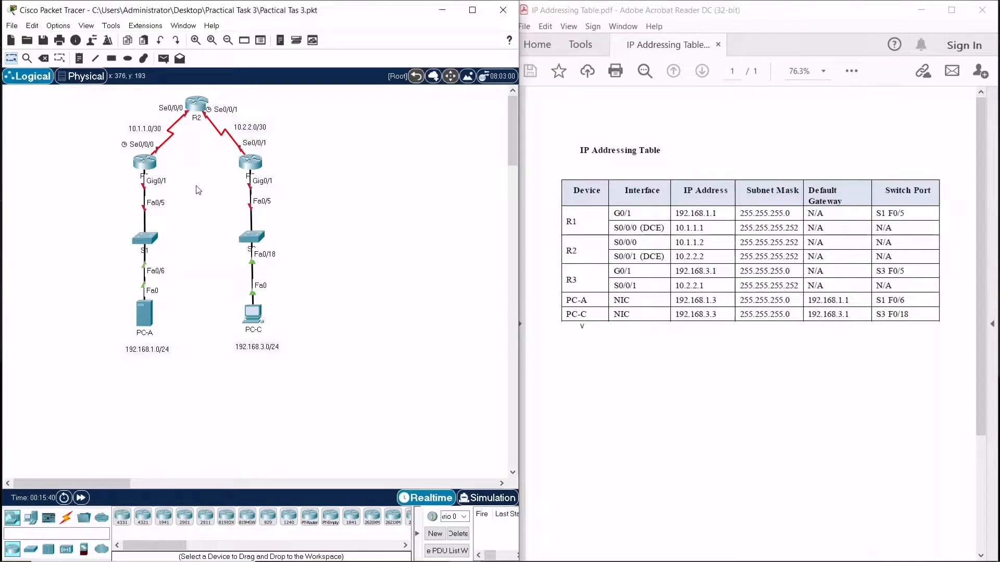
Inspect R1's physical device view and the HWIC-2T serial module, then close the router window
{"action": "left_click", "coordinate": [144, 167]}
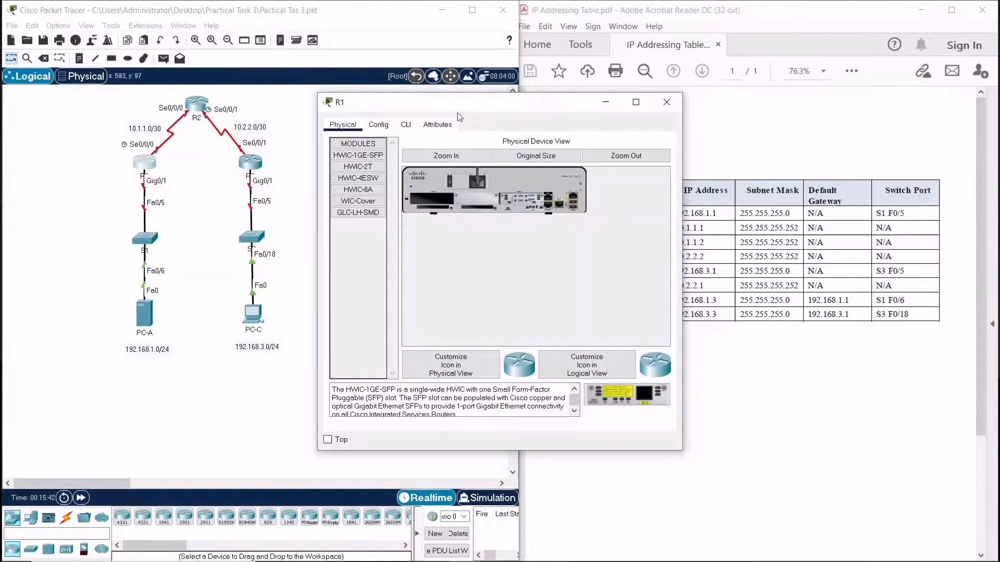
{"action": "left_click", "coordinate": [477, 161]}
{"action": "left_click_drag", "start_coordinate": [519, 345], "coordinate": [537, 344]}
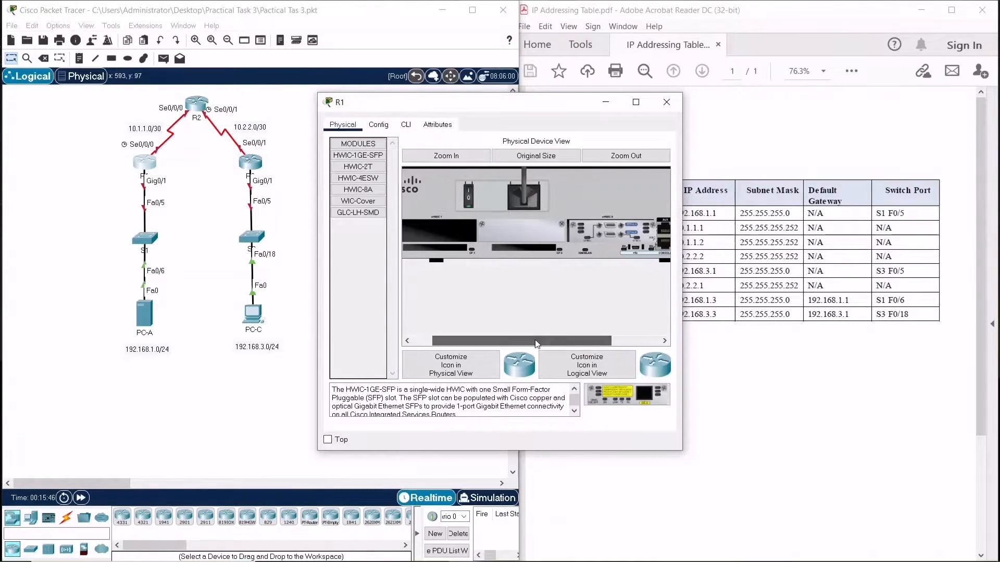
{"action": "left_click_drag", "start_coordinate": [486, 106], "coordinate": [426, 108]}
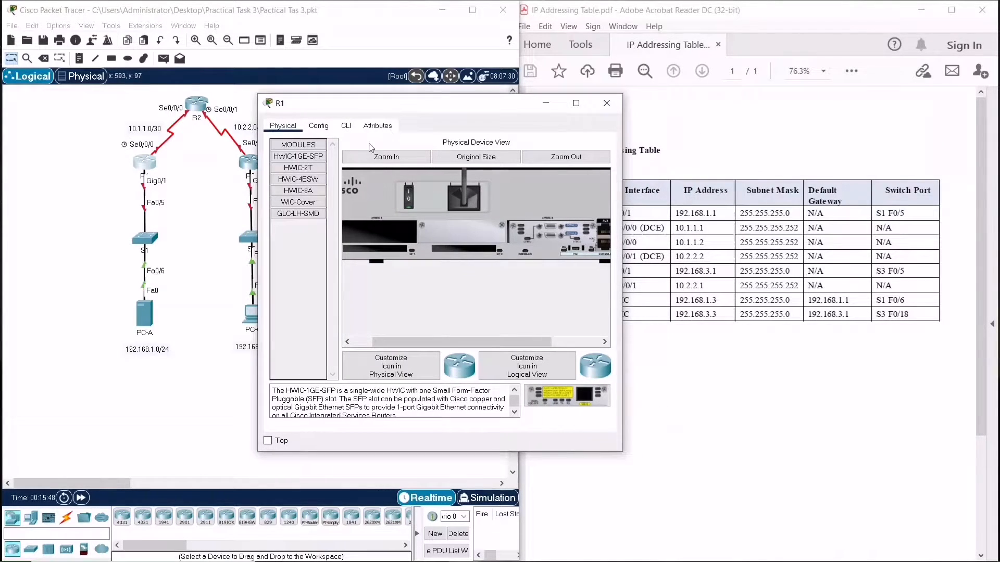
{"action": "left_click", "coordinate": [308, 168]}
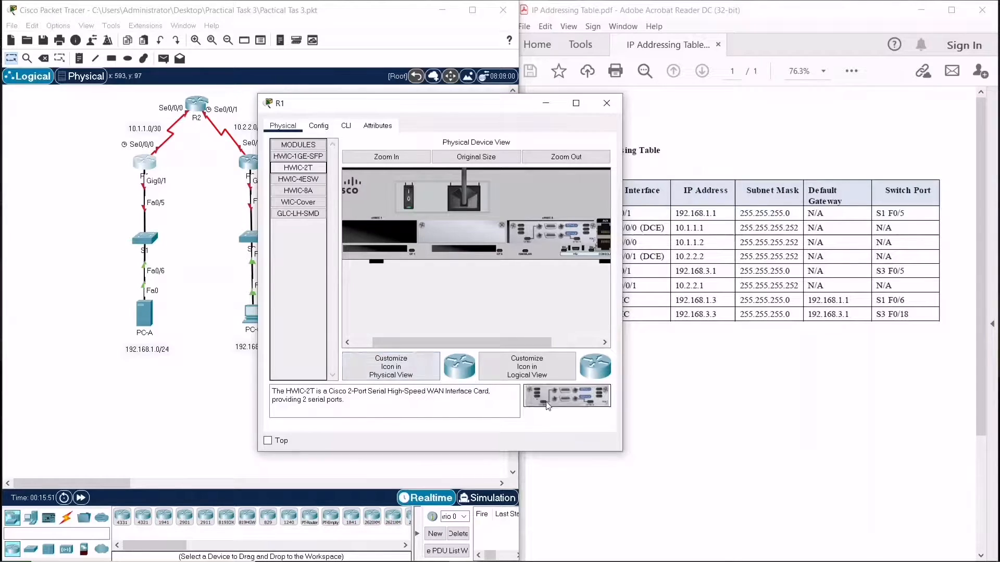
{"action": "left_click_drag", "start_coordinate": [552, 408], "coordinate": [598, 398]}
{"action": "left_click_drag", "start_coordinate": [505, 343], "coordinate": [473, 327]}
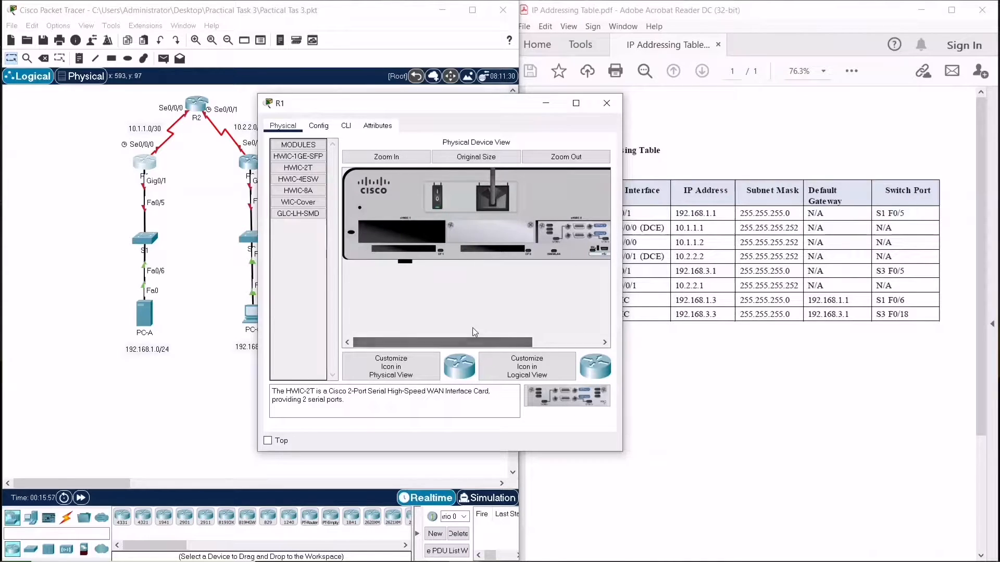
{"action": "left_click", "coordinate": [437, 199]}
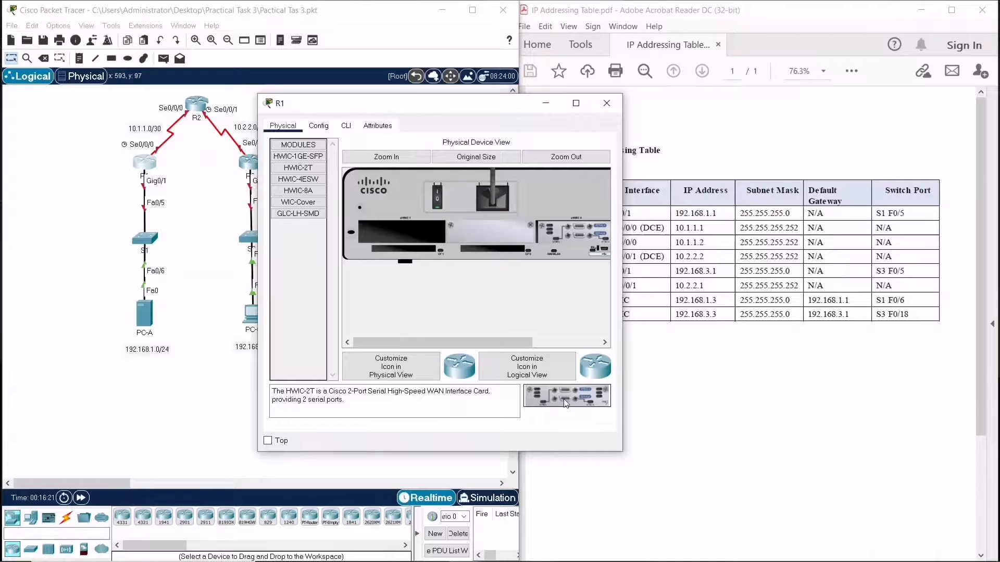
{"action": "left_click", "coordinate": [607, 103]}
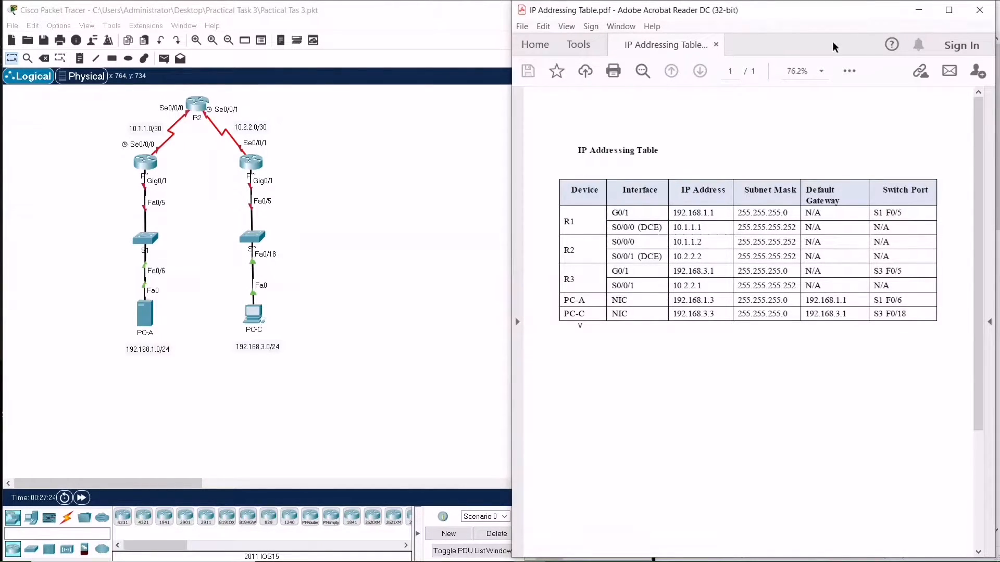
Assign PC-A a static IPv4 address of 192.168.1.3 with subnet mask 255.255.255.0
{"action": "left_click", "coordinate": [143, 316]}
{"action": "left_click_drag", "start_coordinate": [385, 102], "coordinate": [233, 103]}
{"action": "left_click", "coordinate": [222, 168]}
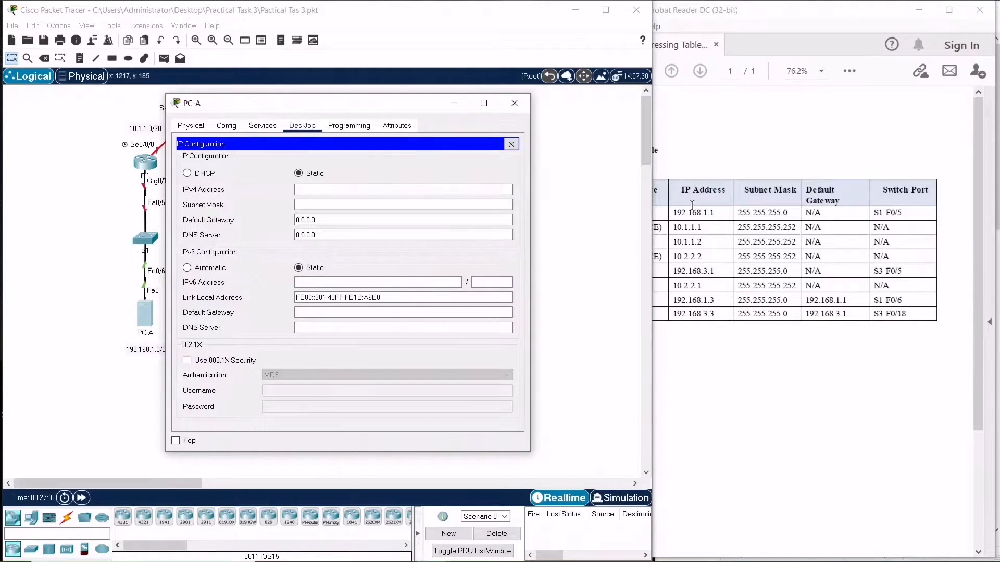
{"action": "left_click", "coordinate": [742, 135]}
{"action": "left_click_drag", "start_coordinate": [430, 114], "coordinate": [350, 113]}
{"action": "left_click", "coordinate": [262, 189]}
{"action": "type", "text": "192.1"}
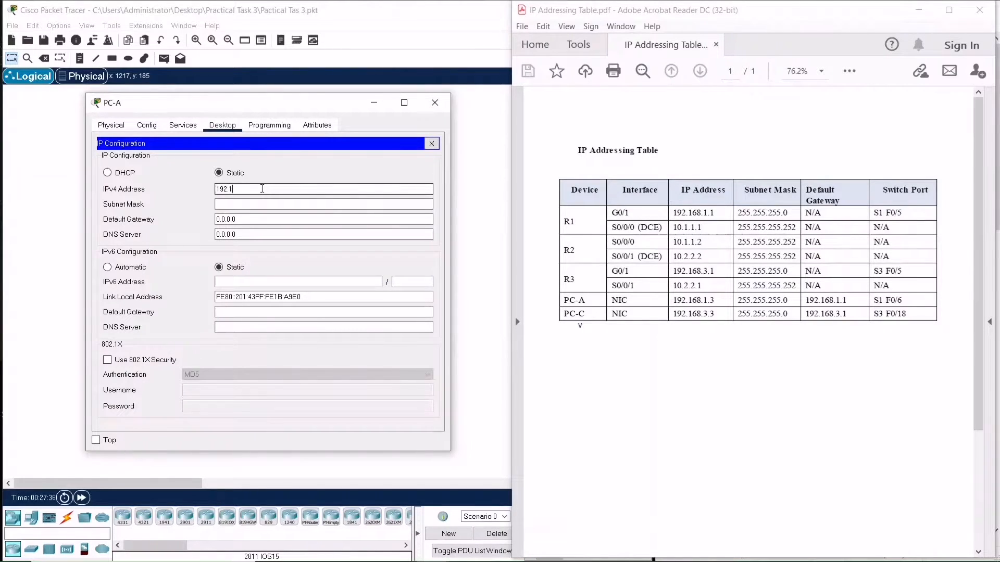
{"action": "type", "text": "68.1.3"}
{"action": "left_click", "coordinate": [262, 204]}
Set PC-A's default gateway to 192.168.1.1 and close its configuration window
{"action": "left_click", "coordinate": [263, 219]}
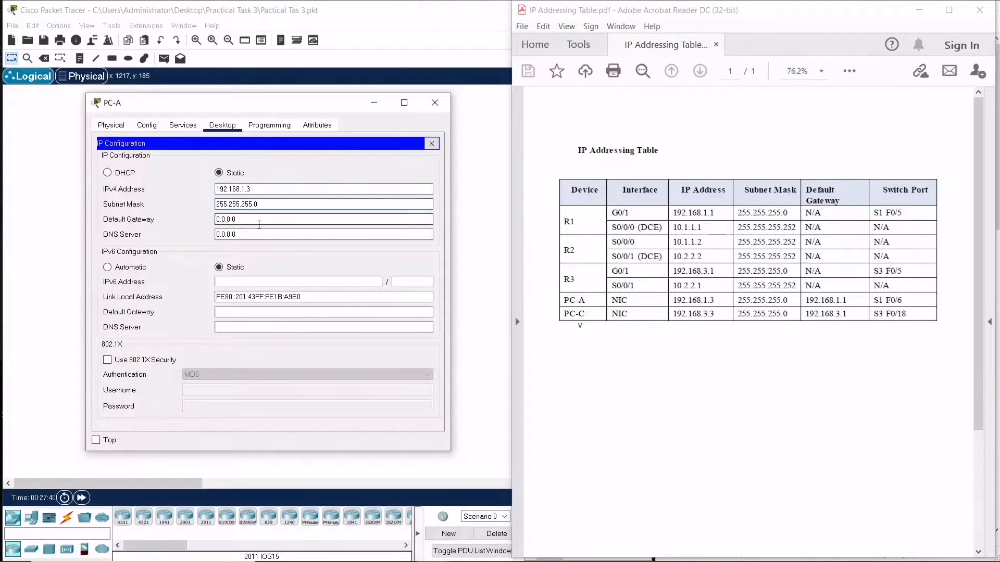
{"action": "key", "text": "BackSpace"}
{"action": "key", "text": "BackSpace"}
{"action": "key", "text": "BackSpace"}
{"action": "key", "text": "BackSpace"}
{"action": "key", "text": "BackSpace"}
{"action": "key", "text": "BackSpace"}
{"action": "key", "text": "BackSpace"}
{"action": "type", "text": "1"}
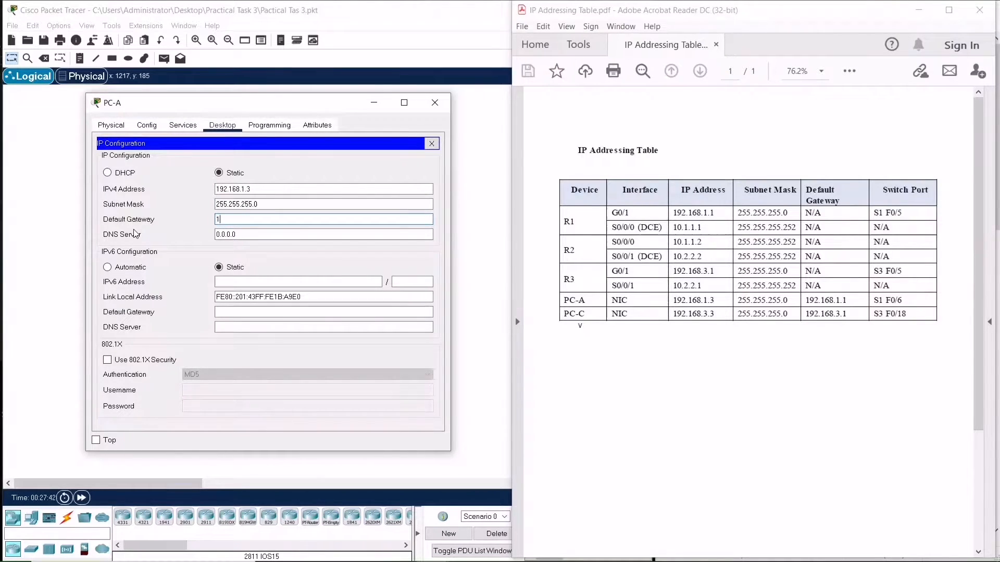
{"action": "type", "text": "92.168.1.1"}
{"action": "left_click", "coordinate": [311, 234]}
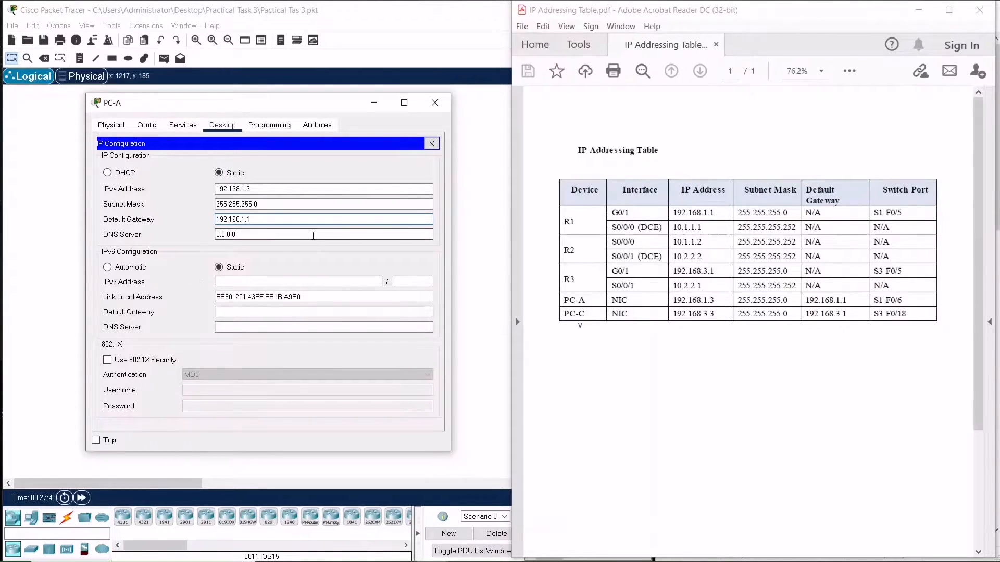
{"action": "left_click", "coordinate": [432, 143]}
{"action": "left_click", "coordinate": [435, 106]}
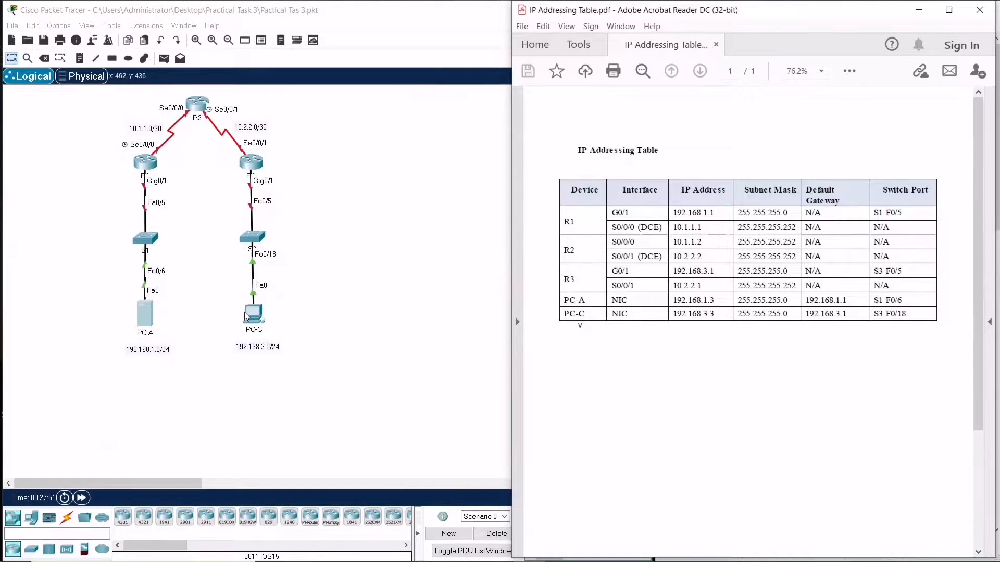
Assign PC-C a static IPv4 address of 192.168.3.3 with subnet mask 255.255.255.0
{"action": "left_click", "coordinate": [258, 317]}
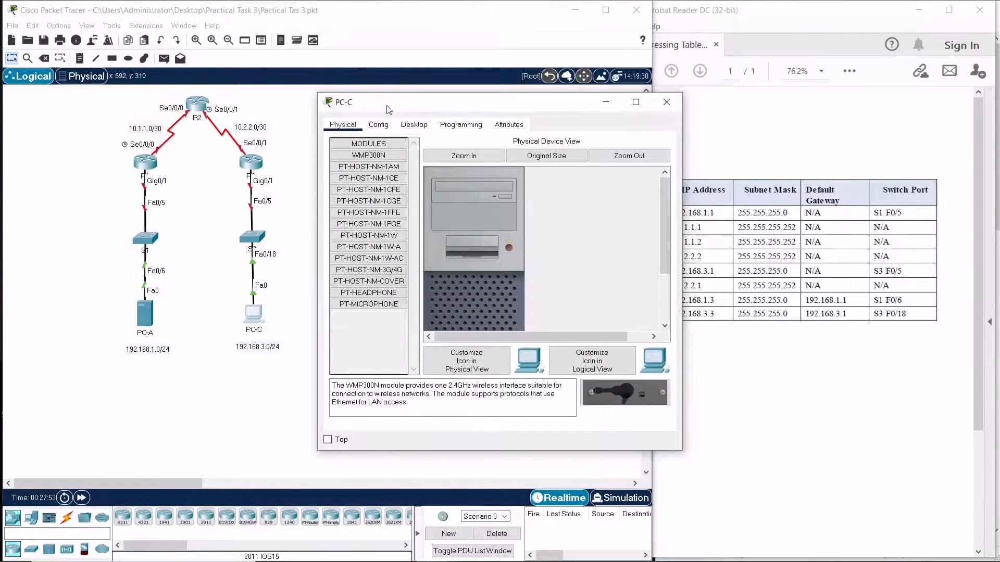
{"action": "left_click_drag", "start_coordinate": [386, 105], "coordinate": [256, 97]}
{"action": "left_click", "coordinate": [282, 114]}
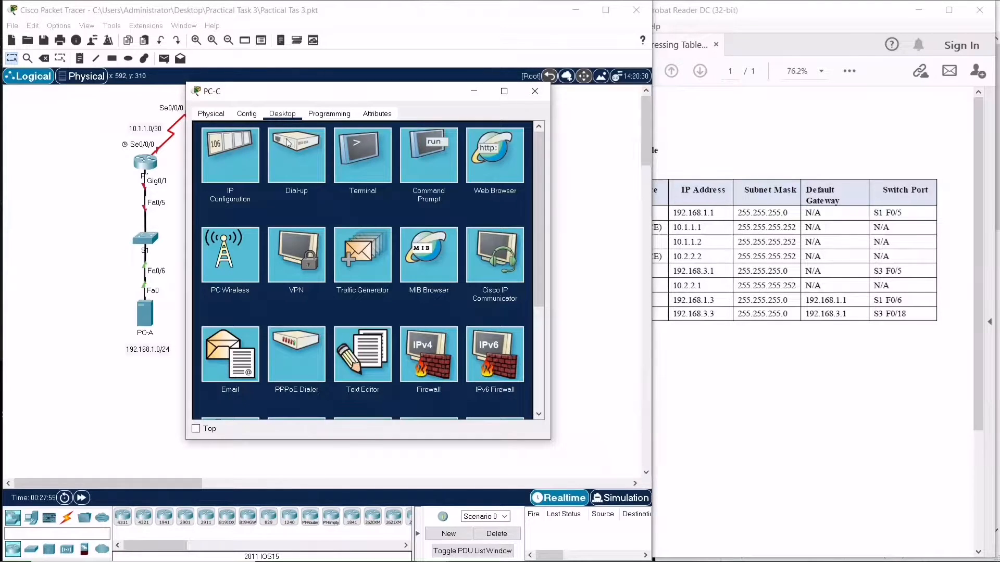
{"action": "left_click", "coordinate": [245, 144]}
{"action": "left_click", "coordinate": [337, 192]}
{"action": "type", "text": "192.168"}
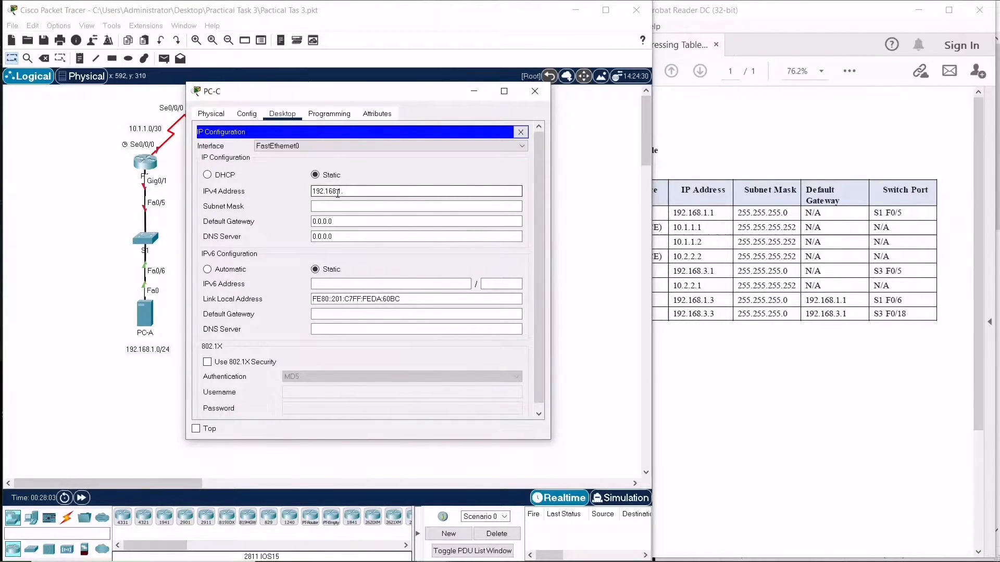
{"action": "type", "text": ".3.3"}
{"action": "left_click", "coordinate": [347, 205]}
Set PC-C's default gateway to 192.168.3.1 and close its configuration window
{"action": "left_click", "coordinate": [349, 221]}
{"action": "key", "text": "BackSpace"}
{"action": "key", "text": "BackSpace"}
{"action": "key", "text": "BackSpace"}
{"action": "key", "text": "BackSpace"}
{"action": "key", "text": "BackSpace"}
{"action": "key", "text": "BackSpace"}
{"action": "key", "text": "BackSpace"}
{"action": "type", "text": "192.1"}
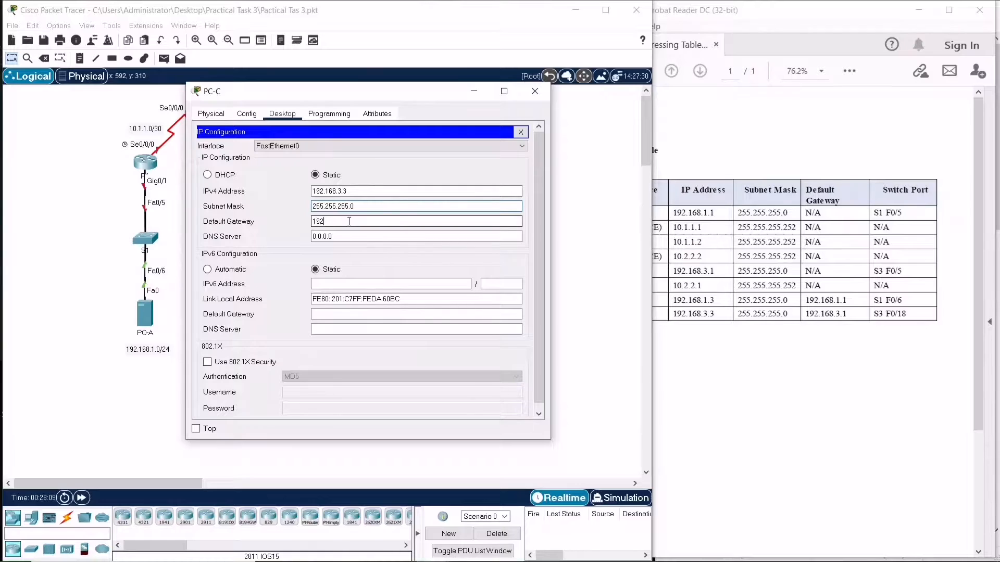
{"action": "type", "text": "68.3.1"}
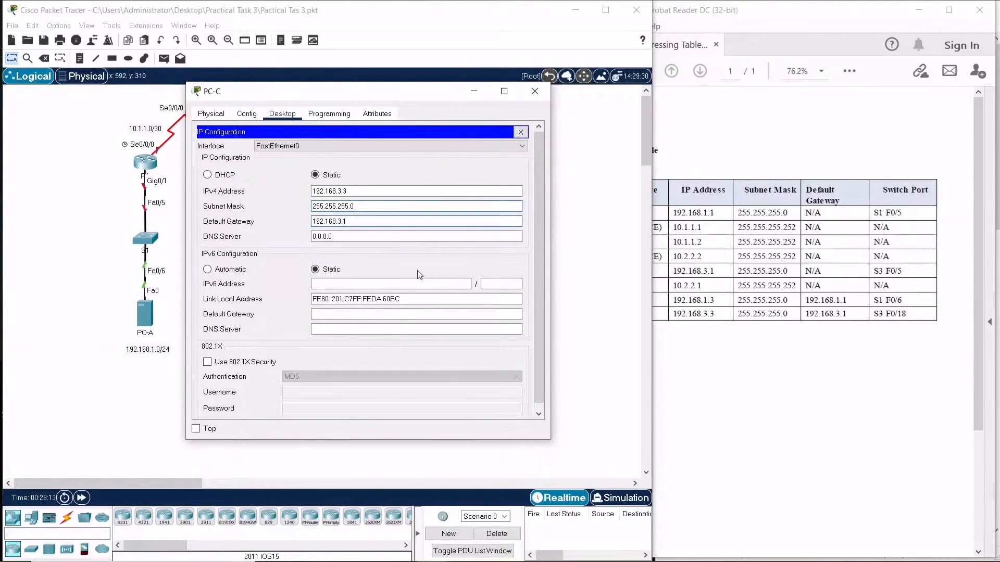
{"action": "left_click", "coordinate": [571, 296]}
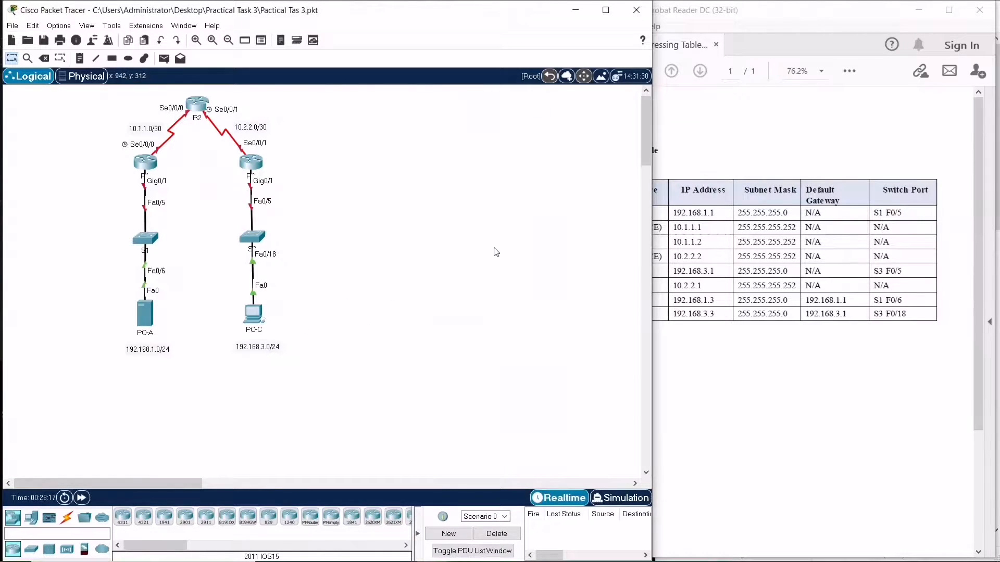
In R1's CLI, start copy tftp: flash: and enter 192.168.1.3 as the remote host
{"action": "left_click", "coordinate": [919, 10]}
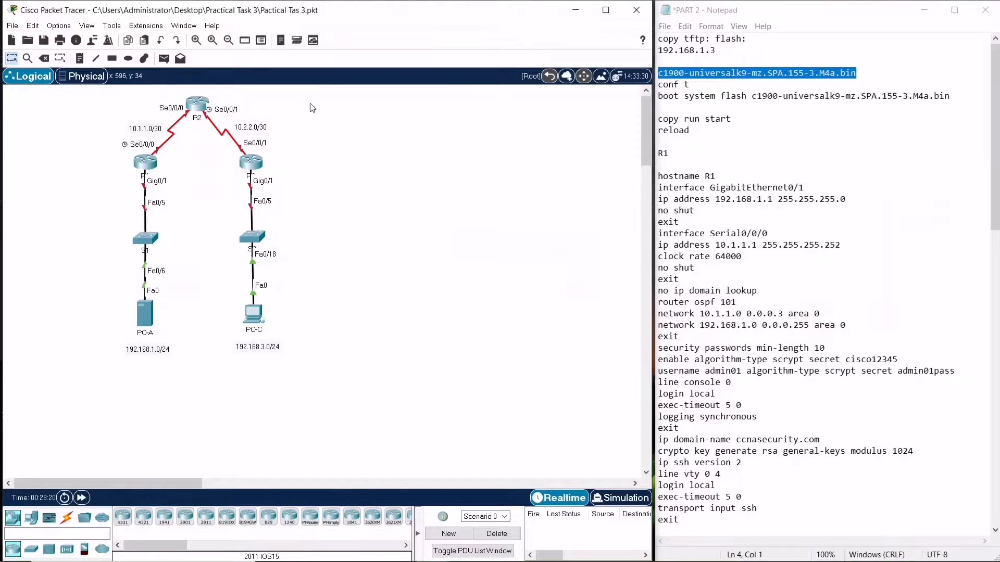
{"action": "left_click", "coordinate": [138, 168]}
{"action": "left_click_drag", "start_coordinate": [341, 102], "coordinate": [242, 102]}
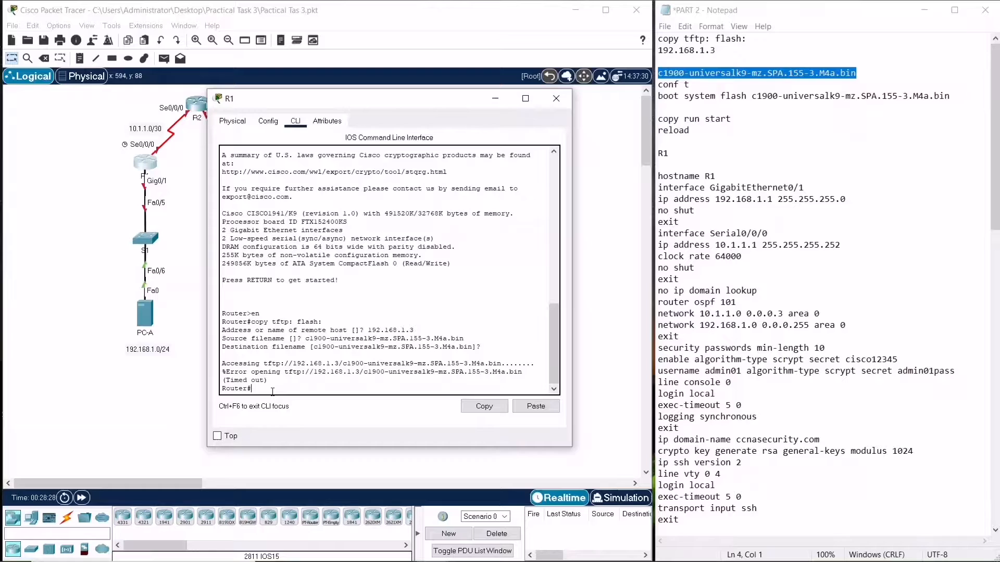
{"action": "type", "text": "copy tftp: flash: copy tftp: flash:"}
{"action": "key", "text": "Up"}
{"action": "key", "text": "Down"}
{"action": "key", "text": "Down"}
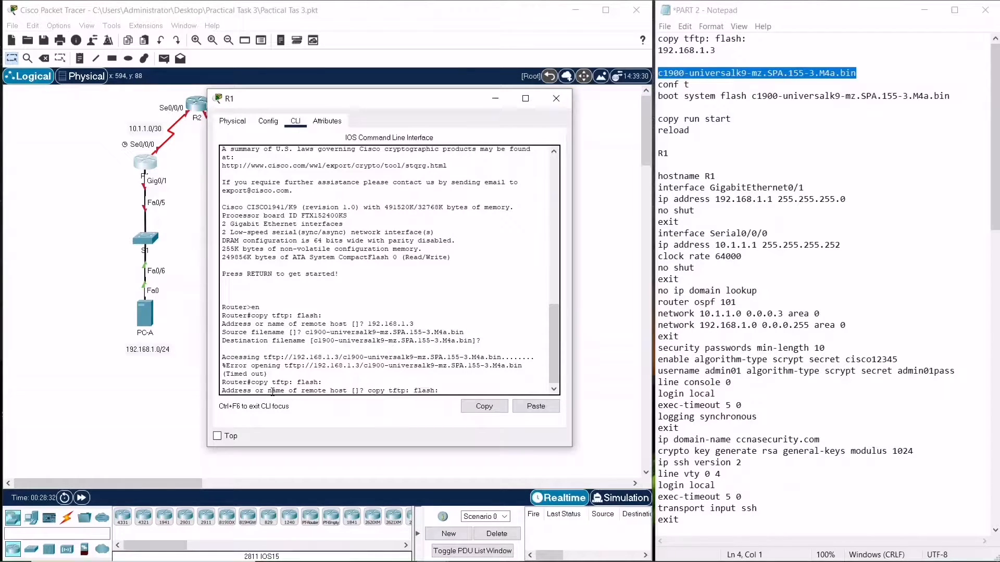
{"action": "type", "text": "192.168"}
{"action": "type", "text": ".92"}
{"action": "key", "text": "BackSpace"}
{"action": "key", "text": "BackSpace"}
{"action": "type", "text": "1.3"}
{"action": "key", "text": "Return"}
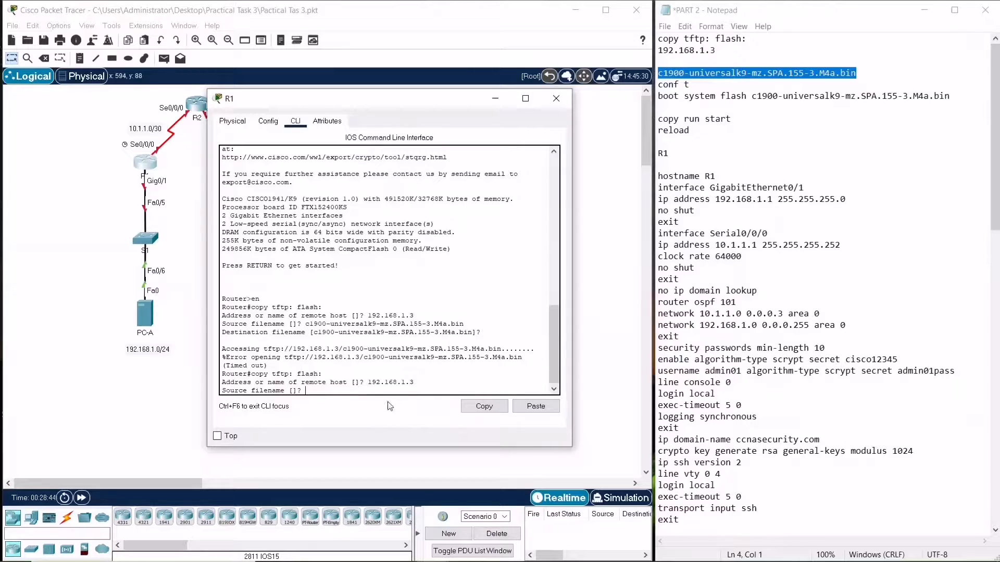
Try to paste the IOS image filename c1900-universalk9-mz.SPA.155-3.M4a.bin as the source filename from clipboard history
{"action": "key", "text": "super+v"}
{"action": "key", "text": "super"}
{"action": "left_click", "coordinate": [470, 378]}
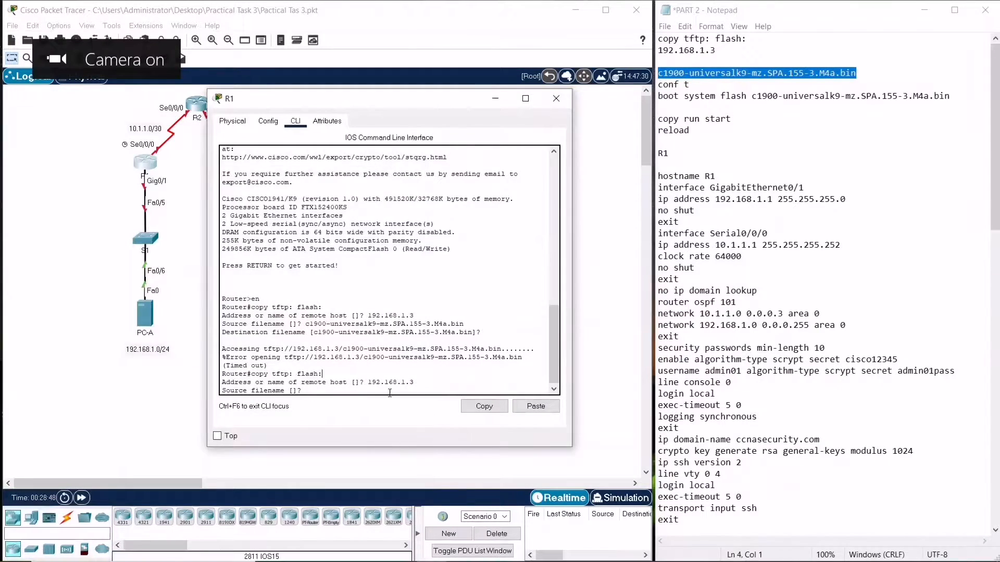
{"action": "key", "text": "super+v"}
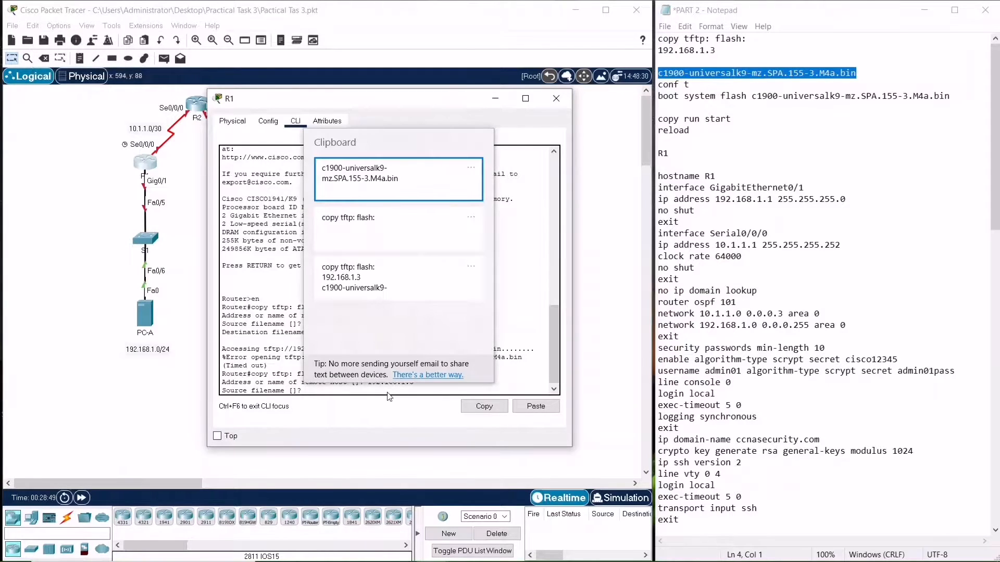
{"action": "left_click", "coordinate": [377, 288]}
{"action": "left_click", "coordinate": [536, 407]}
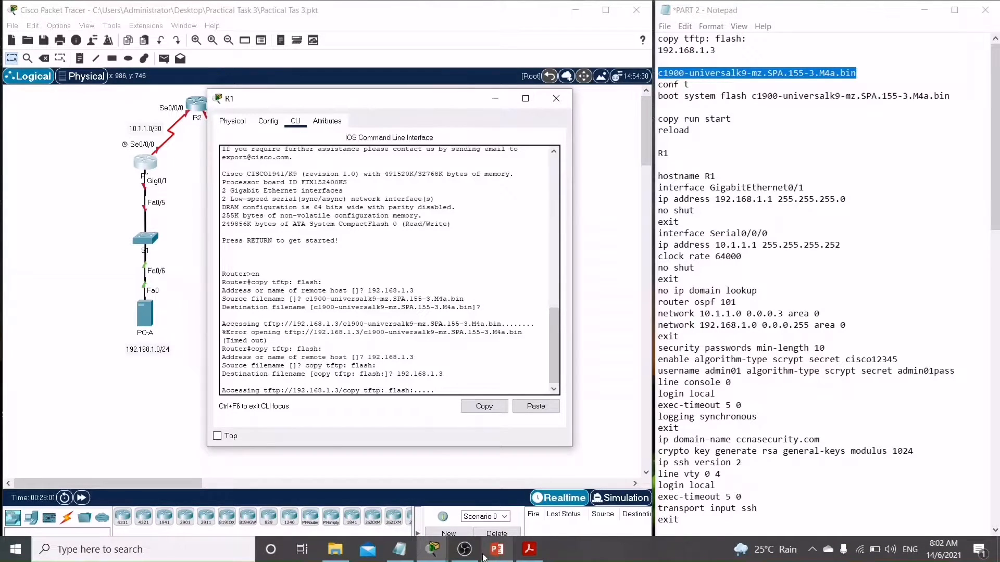
{"action": "left_click", "coordinate": [465, 550]}
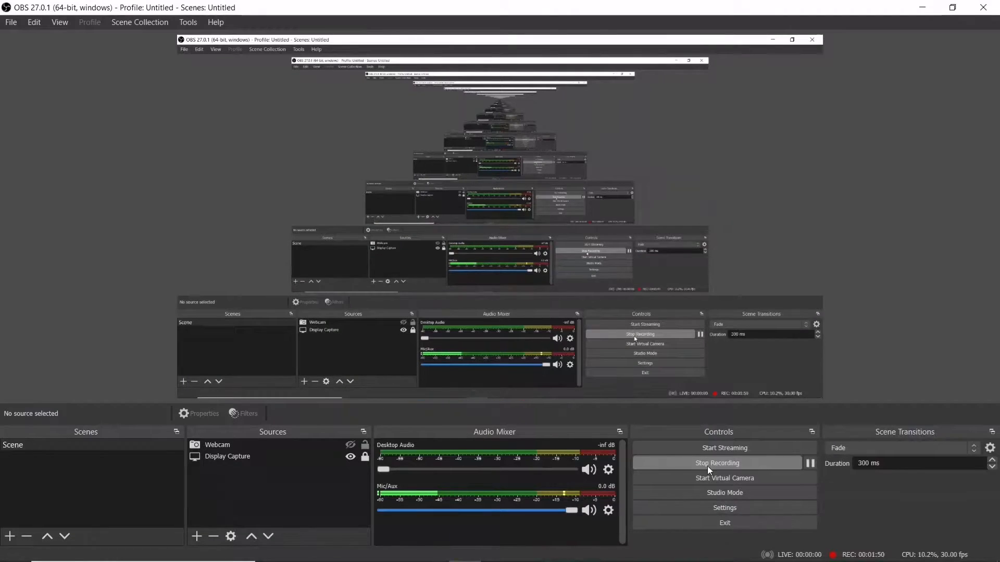
{"action": "left_click", "coordinate": [707, 467]}
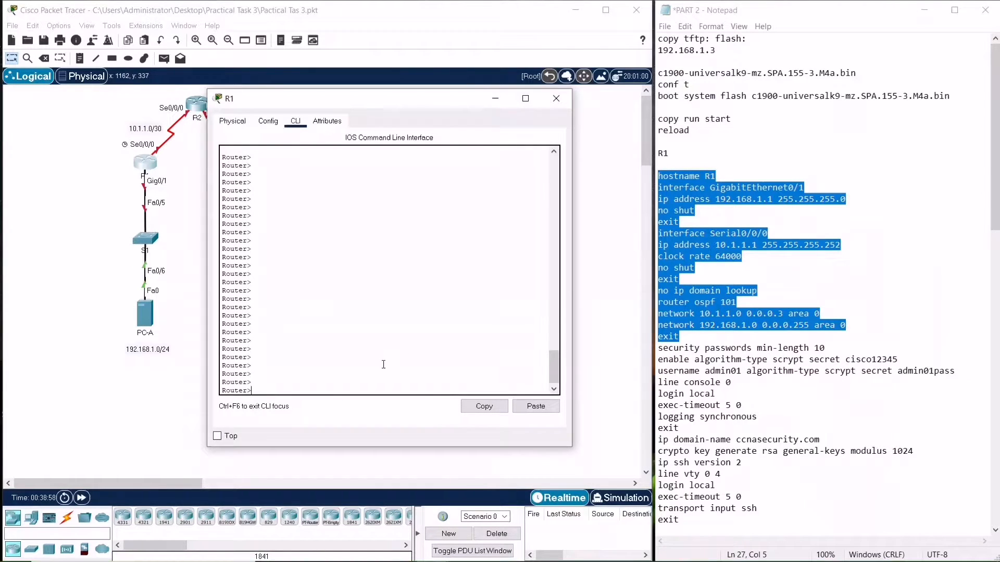
Enter privileged EXEC mode and then global configuration mode on R1
{"action": "type", "text": "en"}
{"action": "key", "text": "Return"}
{"action": "type", "text": "config t"}
{"action": "key", "text": "Return"}
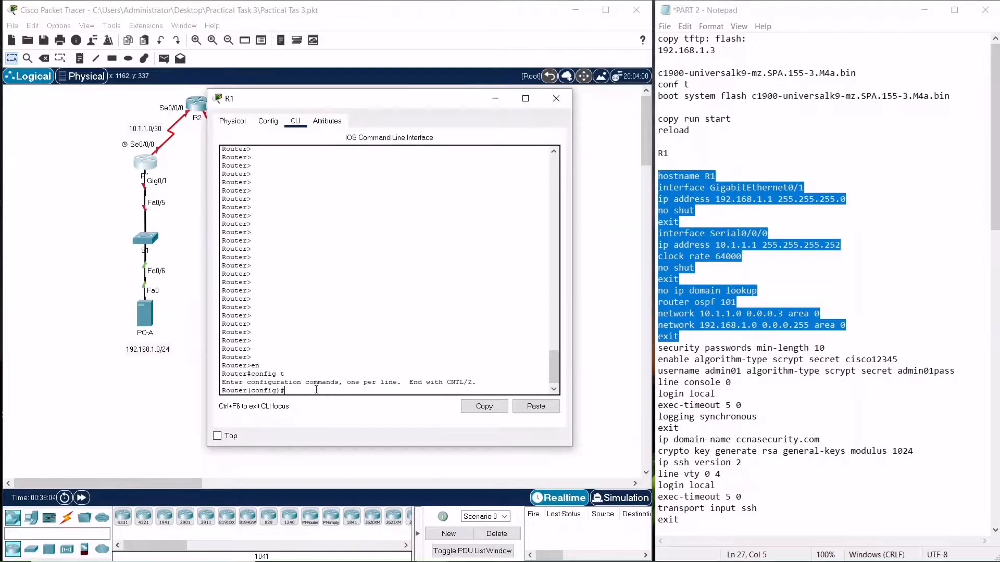
Set R1's hostname to R1 by pasting the hostname command from the notes into the CLI
{"action": "left_click", "coordinate": [729, 173]}
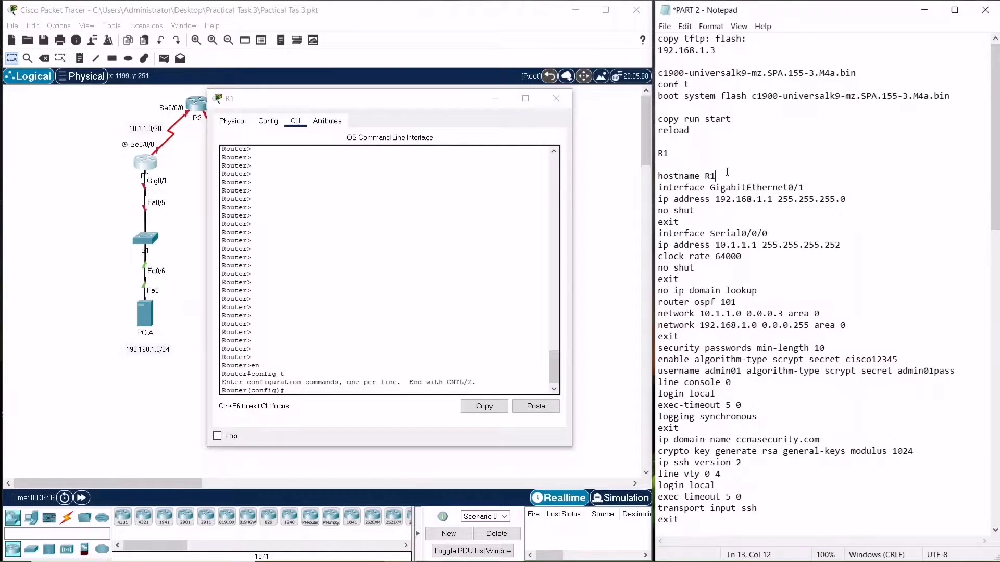
{"action": "left_click_drag", "start_coordinate": [721, 175], "coordinate": [658, 177]}
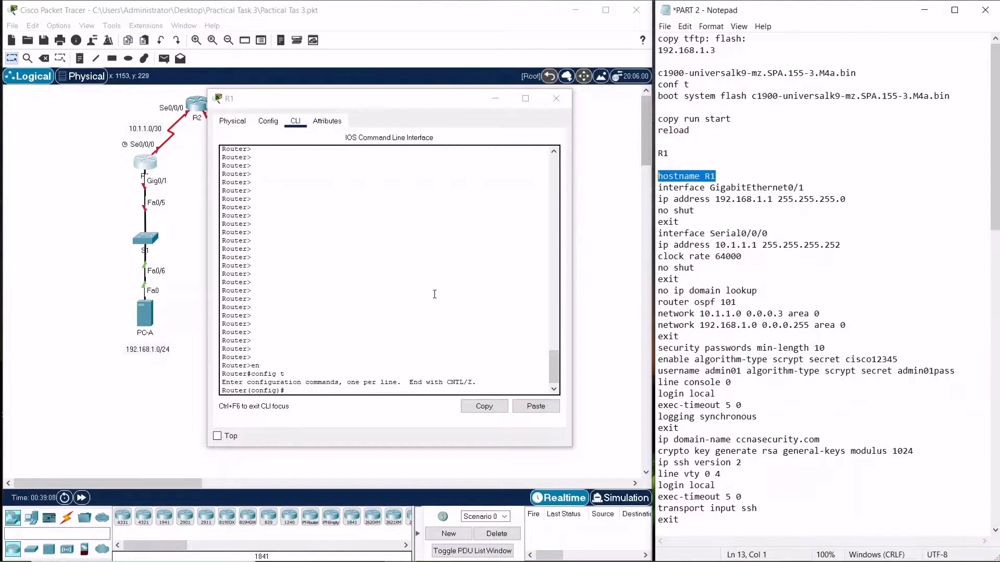
{"action": "left_click", "coordinate": [536, 407]}
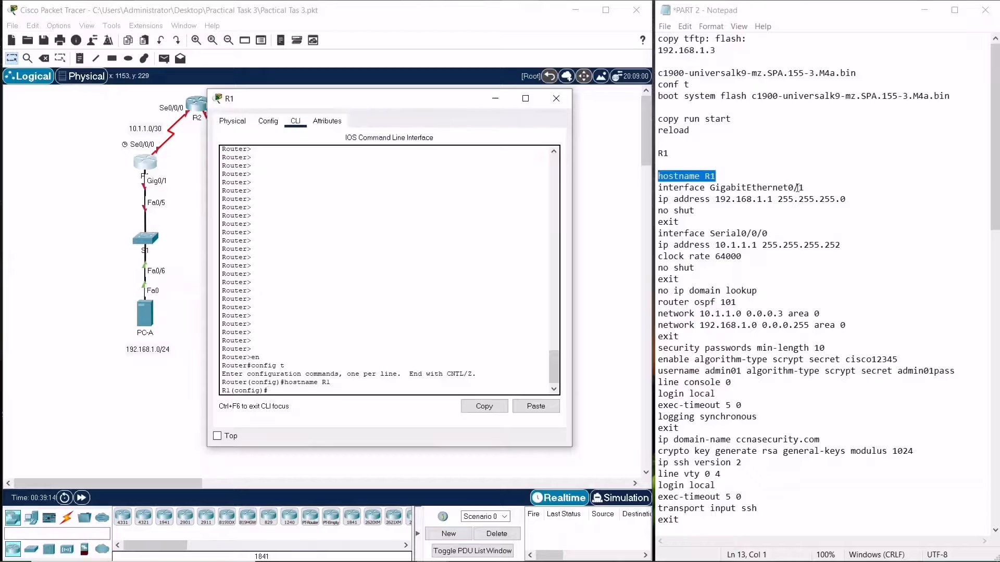
Configure GigabitEthernet0/1 with 192.168.1.1 255.255.255.0, enable it and exit the interface
{"action": "left_click_drag", "start_coordinate": [691, 223], "coordinate": [657, 187]}
{"action": "key", "text": "super+c"}
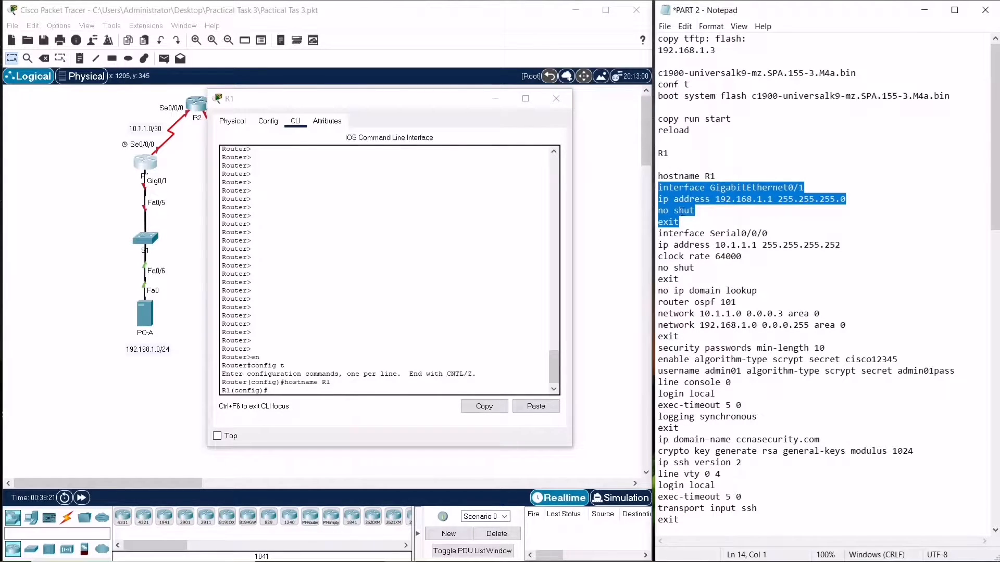
{"action": "left_click", "coordinate": [302, 393]}
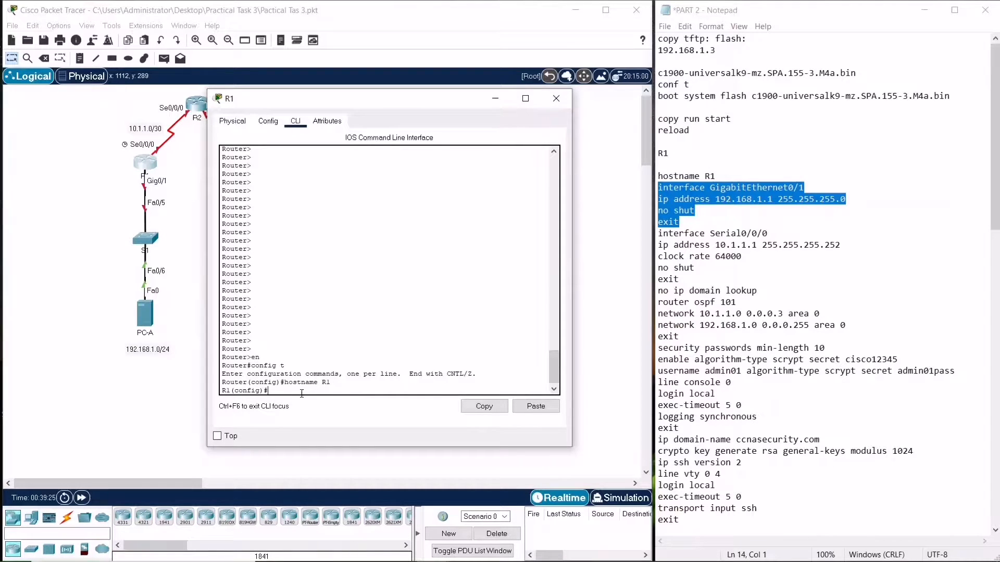
{"action": "left_click", "coordinate": [536, 407]}
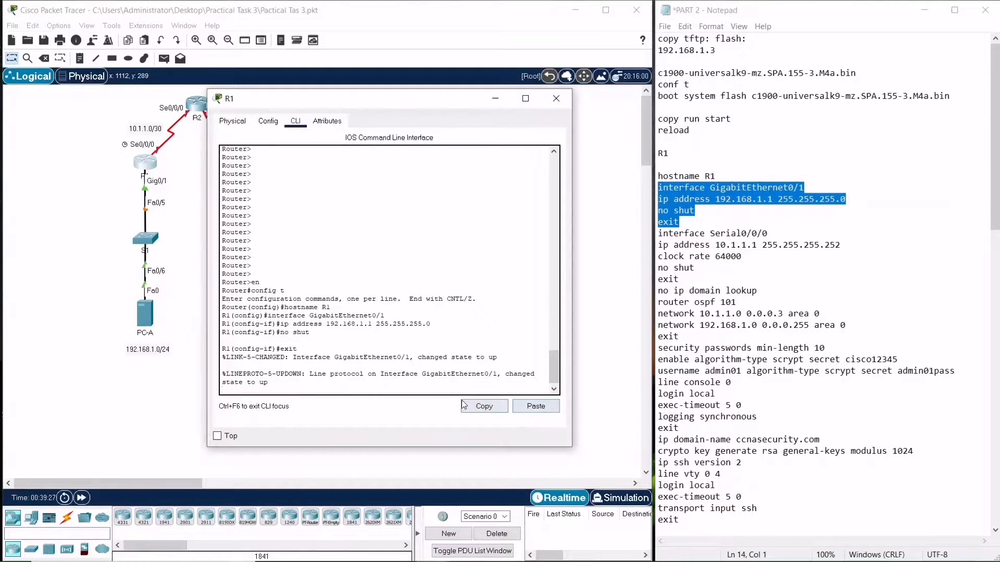
{"action": "key", "text": "Return"}
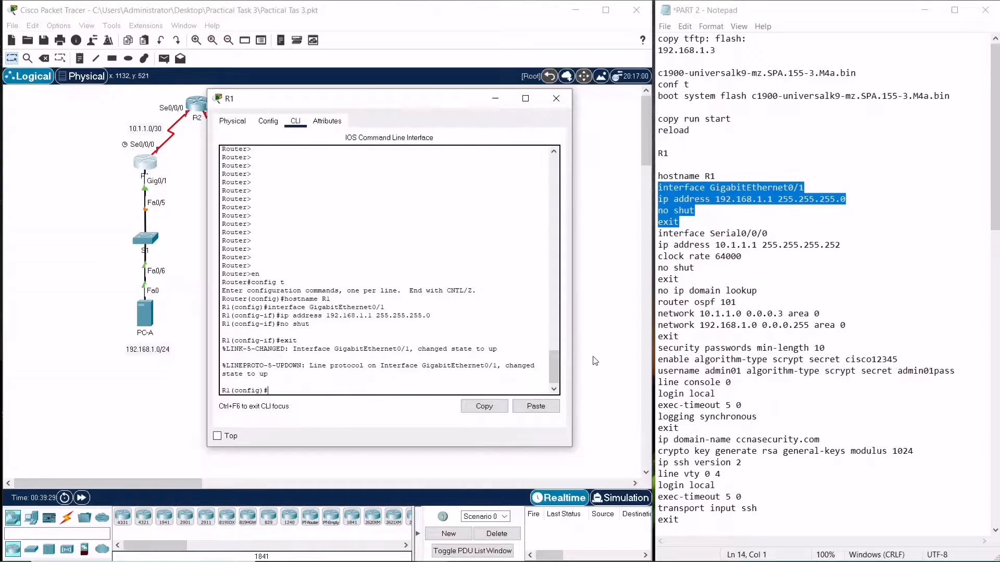
Configure Serial0/0/0 with 10.1.1.1 255.255.255.252 and clock rate 64000, enable it and exit the interface
{"action": "left_click_drag", "start_coordinate": [697, 268], "coordinate": [657, 233]}
{"action": "key", "text": "super+c"}
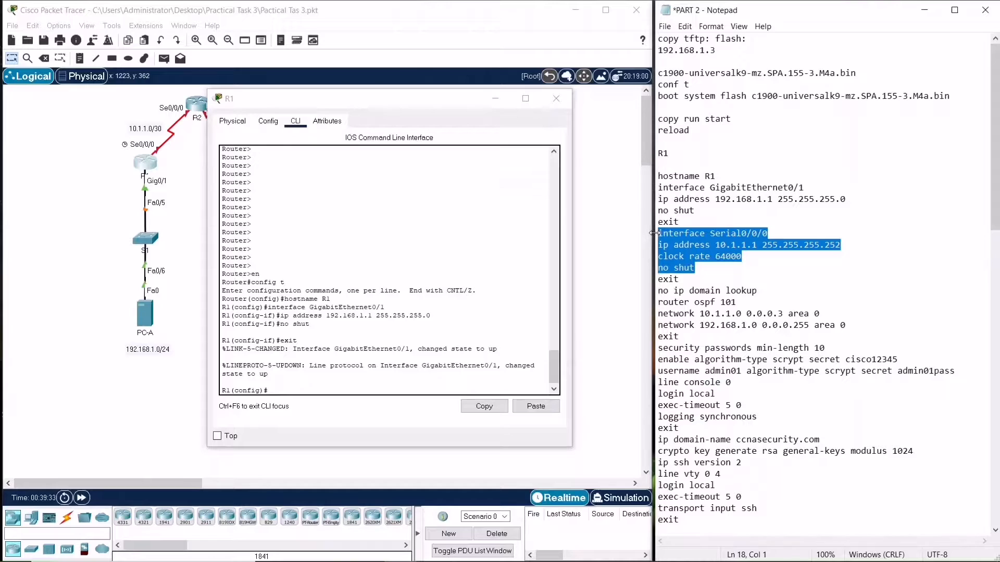
{"action": "left_click", "coordinate": [362, 393]}
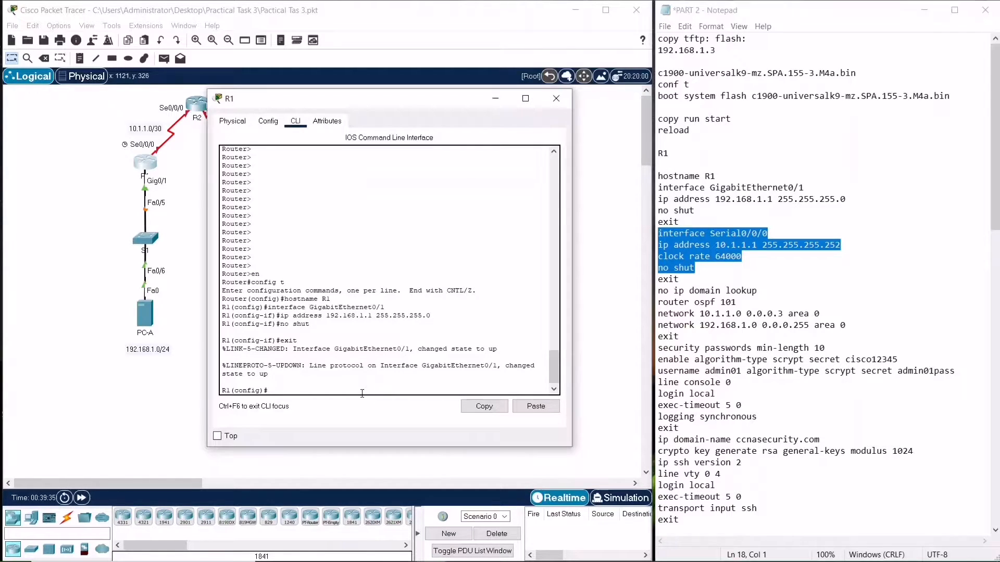
{"action": "left_click", "coordinate": [522, 404]}
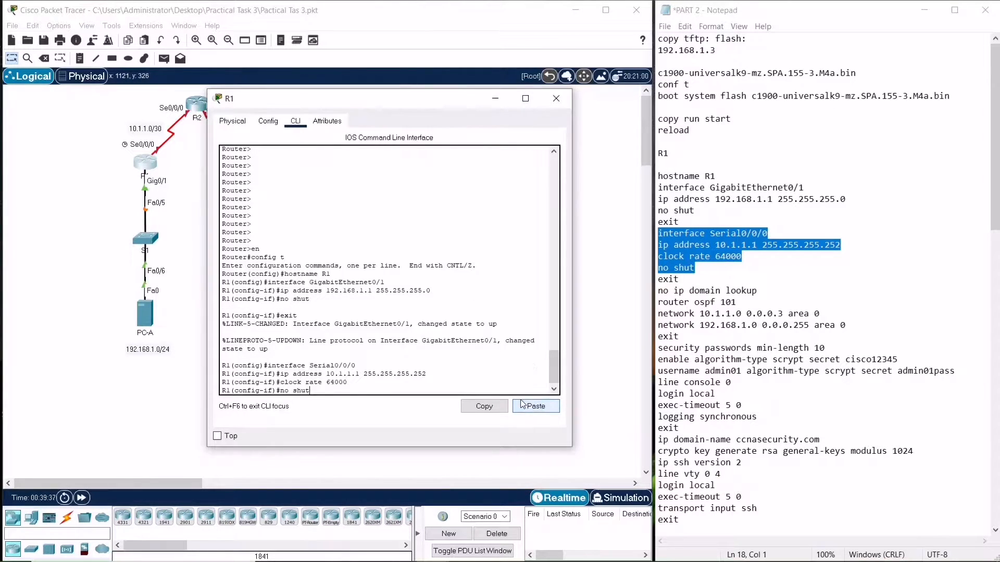
{"action": "key", "text": "Return"}
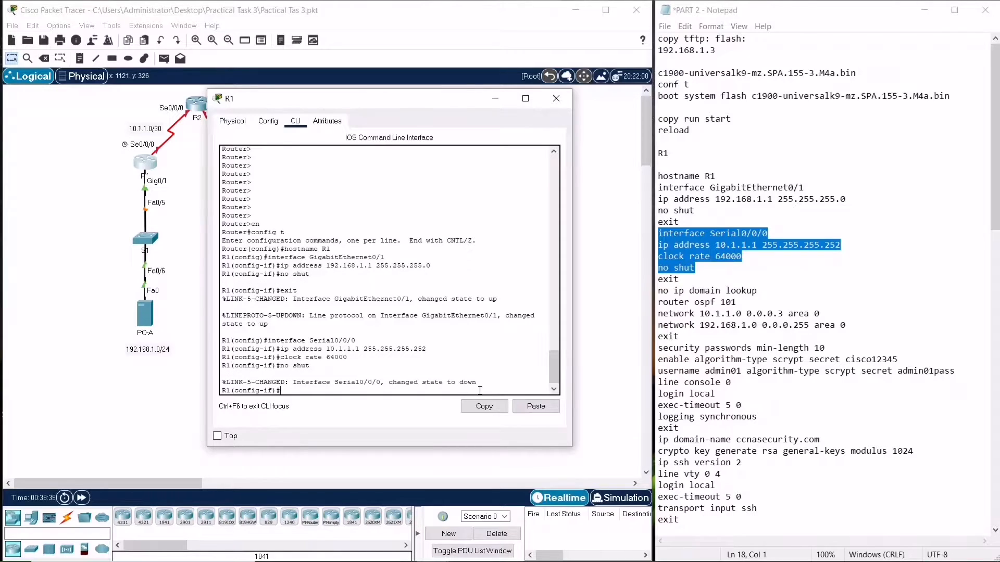
{"action": "type", "text": "exit"}
{"action": "key", "text": "Return"}
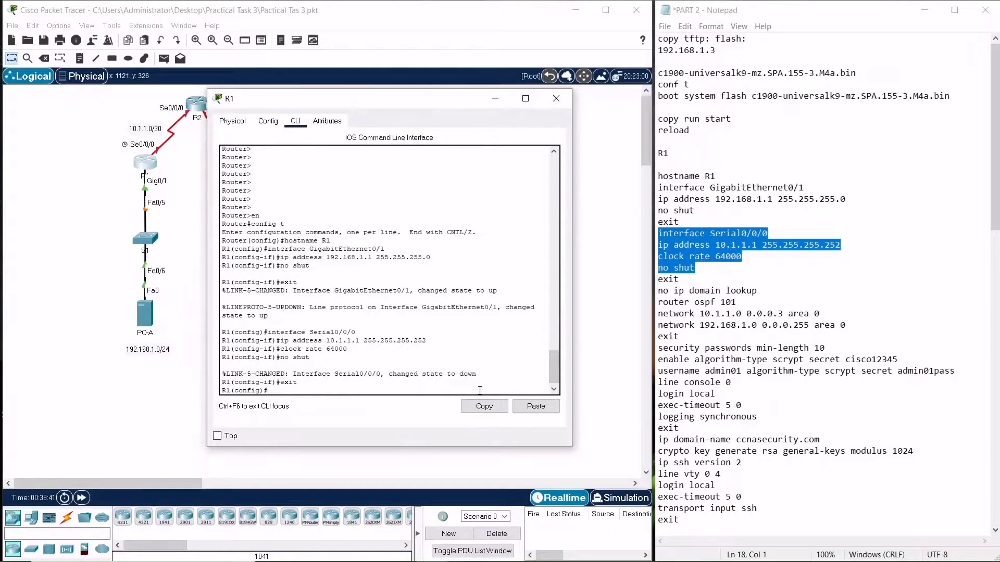
Disable DNS lookup on R1 with no ip domain lookup
{"action": "left_click_drag", "start_coordinate": [760, 295], "coordinate": [659, 291]}
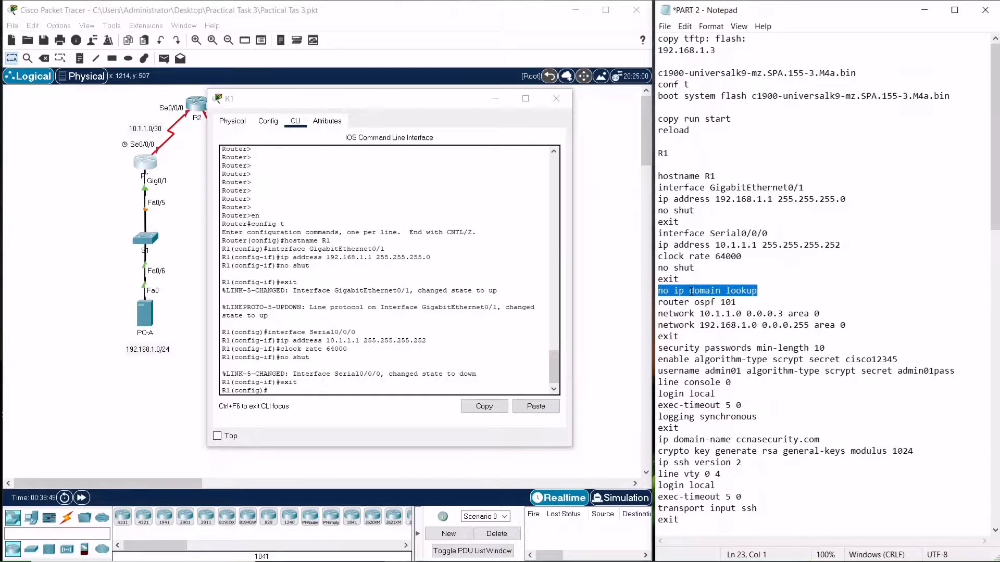
{"action": "key", "text": "ctrl+c"}
{"action": "left_click", "coordinate": [535, 406]}
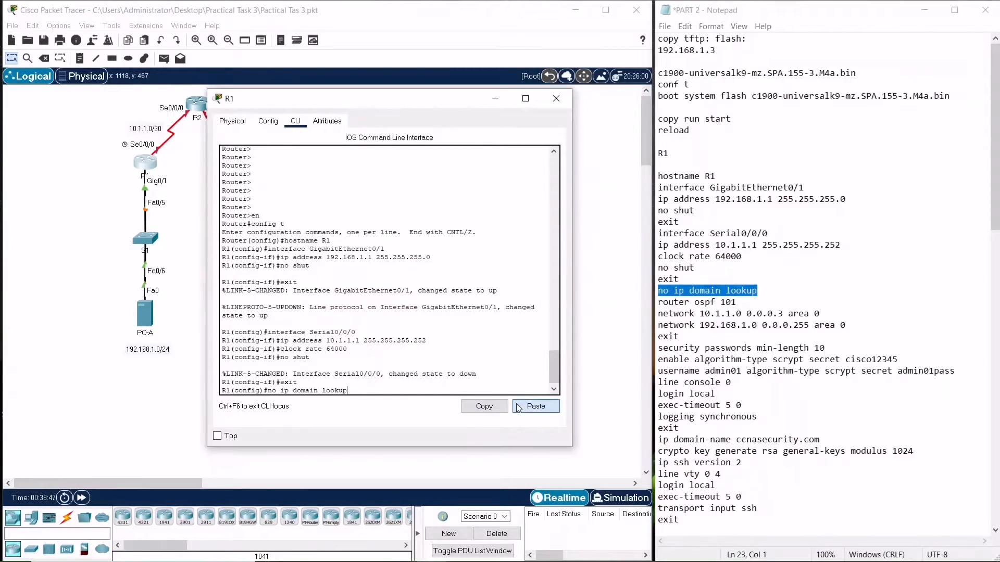
{"action": "key", "text": "Return"}
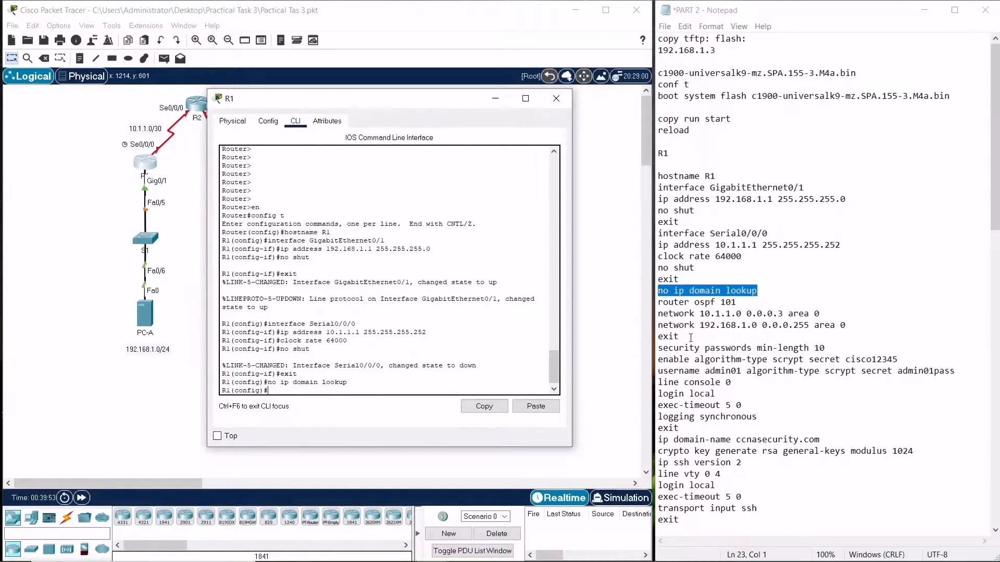
Configure OSPF process 101 advertising 10.1.1.0 0.0.0.3 and 192.168.1.0 0.0.0.255 in area 0, then exit
{"action": "left_click_drag", "start_coordinate": [691, 337], "coordinate": [658, 290]}
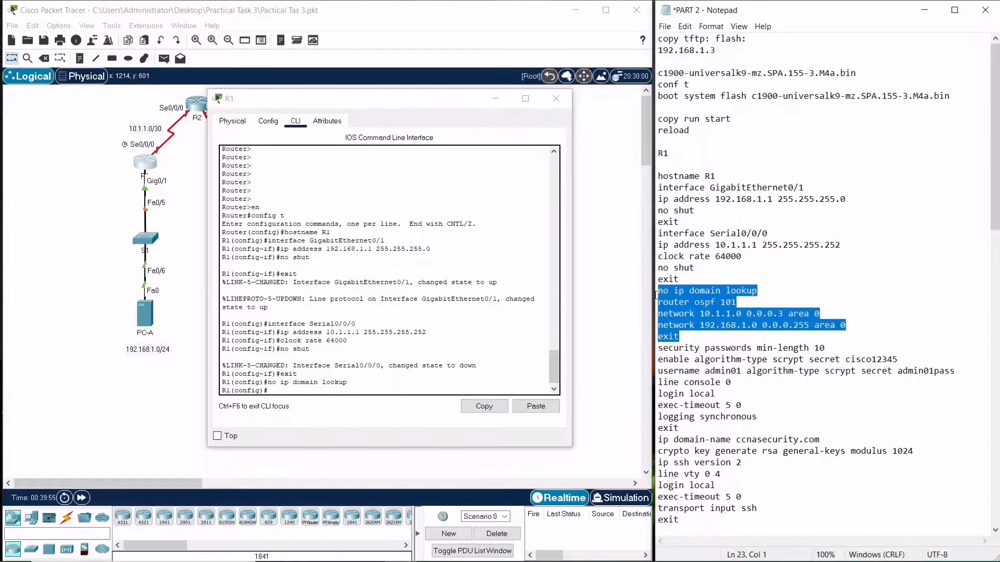
{"action": "left_click_drag", "start_coordinate": [686, 336], "coordinate": [659, 303]}
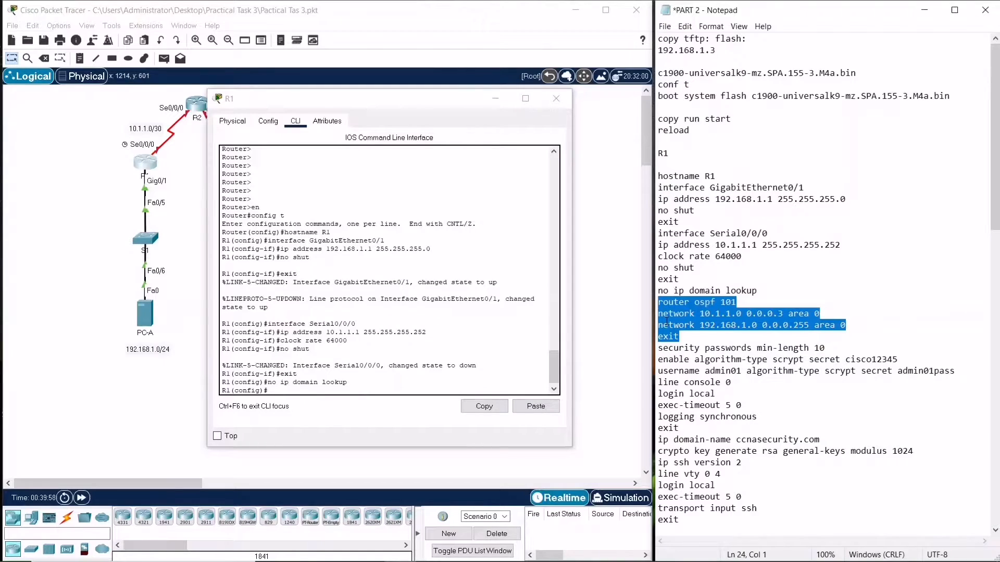
{"action": "left_click", "coordinate": [389, 393]}
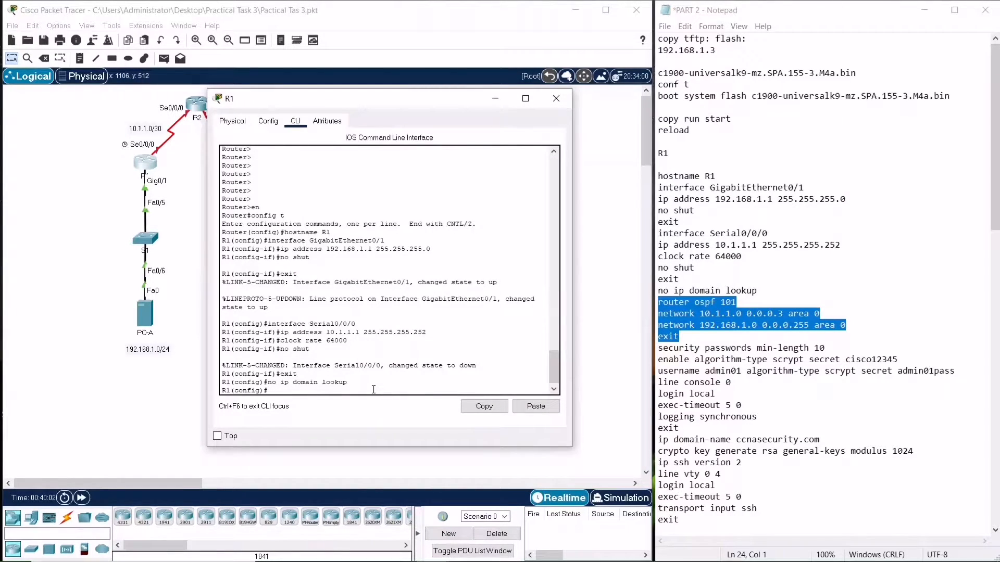
{"action": "left_click", "coordinate": [529, 407]}
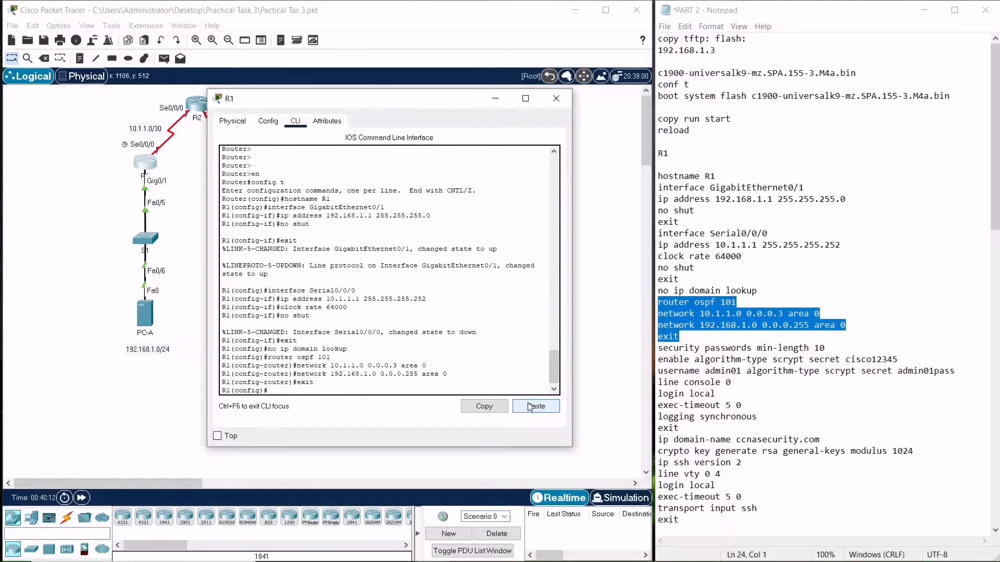
Leave configuration mode and save the running configuration to startup-config with copy run start
{"action": "left_click", "coordinate": [349, 387]}
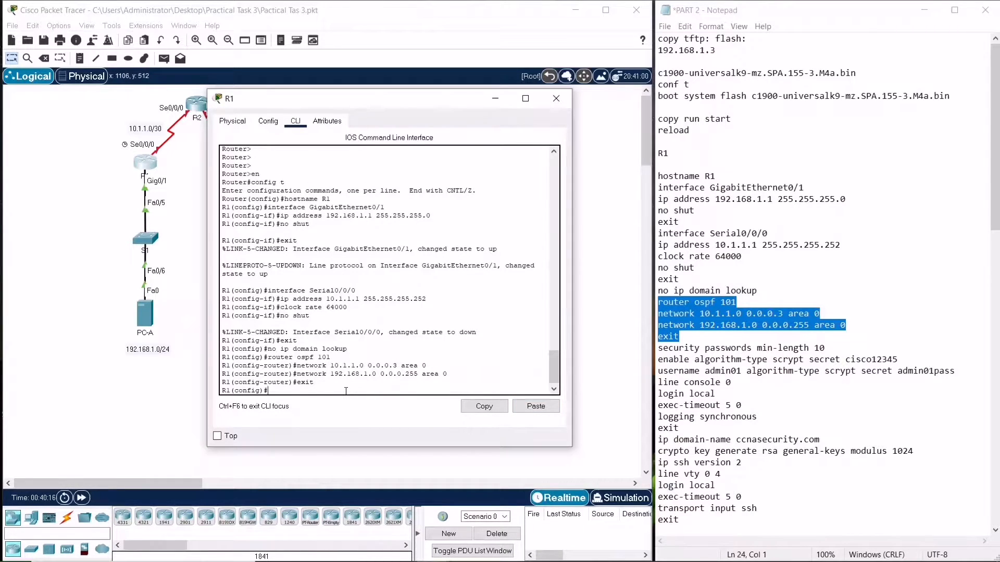
{"action": "type", "text": "end"}
{"action": "key", "text": "Return"}
{"action": "type", "text": "copy run satr"}
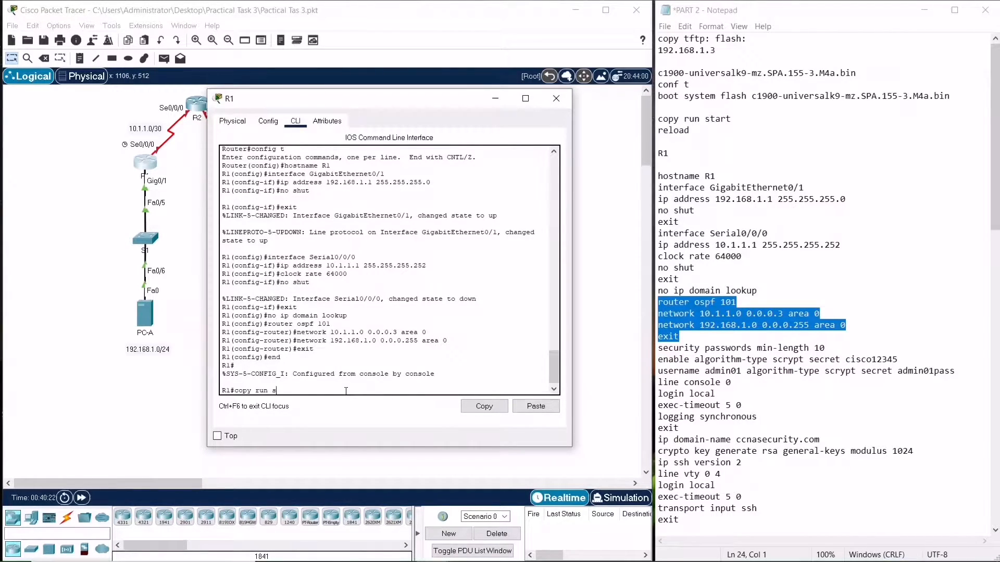
{"action": "key", "text": "BackSpace"}
{"action": "key", "text": "BackSpace"}
{"action": "key", "text": "BackSpace"}
{"action": "type", "text": "tart"}
{"action": "key", "text": "Return"}
{"action": "key", "text": "Return"}
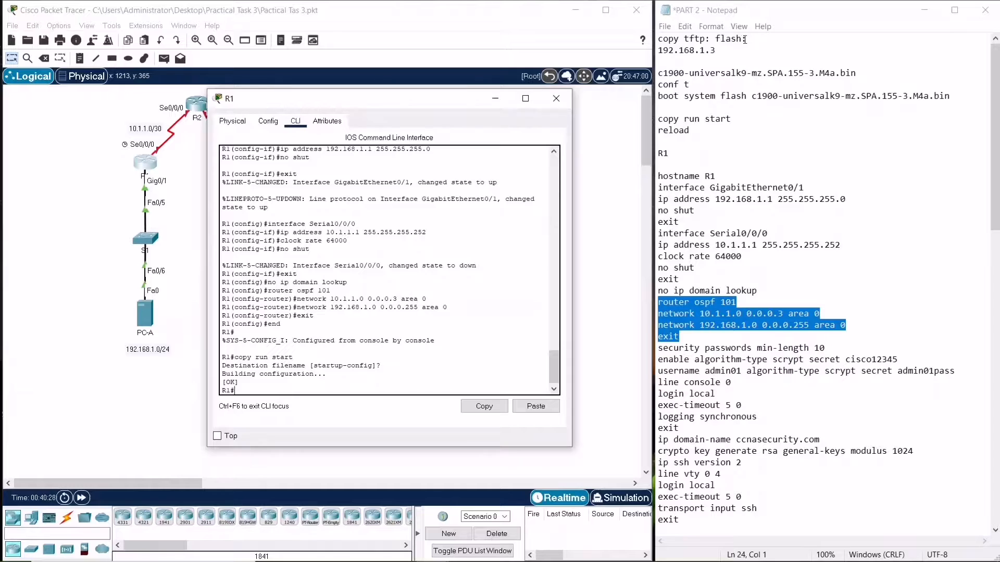
{"action": "key", "text": "Up"}
{"action": "key", "text": "Up"}
{"action": "key", "text": "Up"}
{"action": "key", "text": "Up"}
{"action": "key", "text": "Up"}
{"action": "key", "text": "Up"}
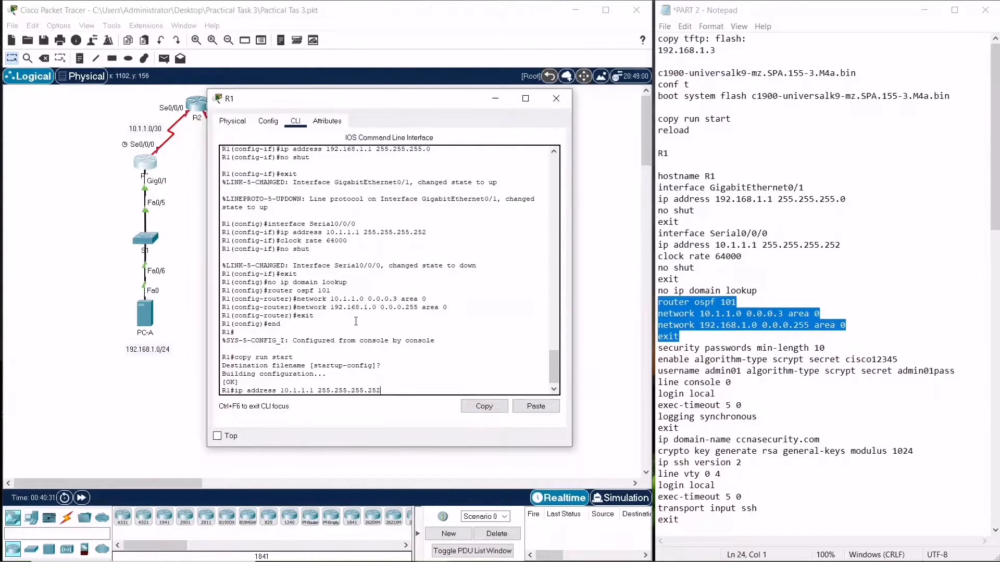
{"action": "key", "text": "Down"}
{"action": "key", "text": "Down"}
{"action": "key", "text": "Down"}
{"action": "key", "text": "Down"}
{"action": "key", "text": "Down"}
{"action": "key", "text": "Down"}
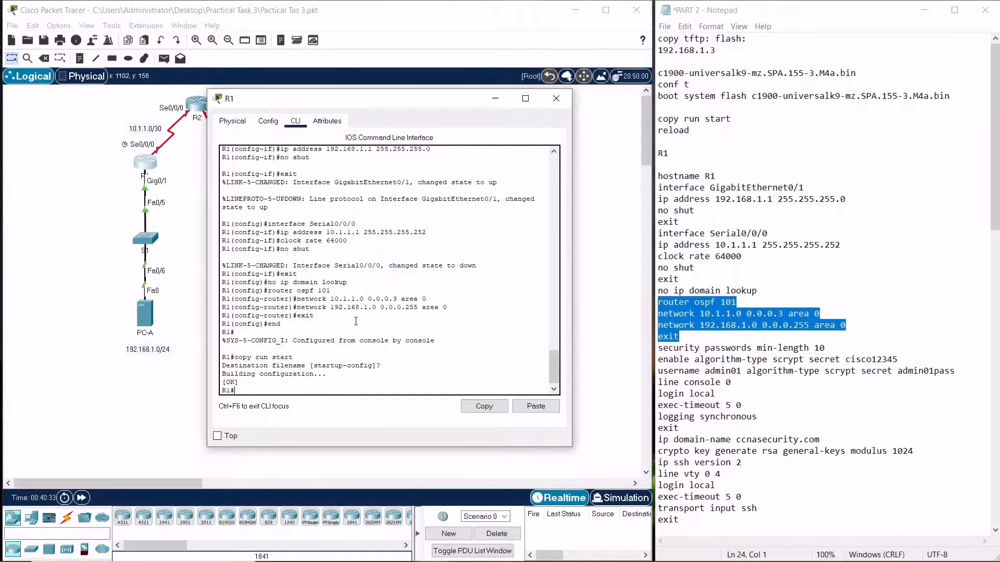
Start copy tftp: flash: on R1 and enter 192.168.1.3 as the remote host
{"action": "left_click_drag", "start_coordinate": [763, 37], "coordinate": [658, 38]}
{"action": "left_click", "coordinate": [535, 407]}
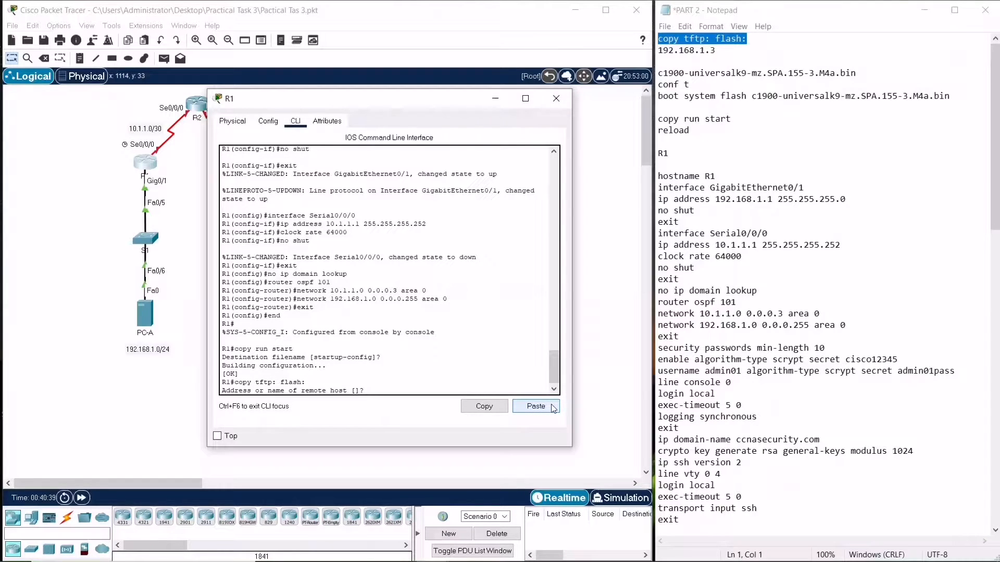
{"action": "type", "text": "192.168.1.3"}
{"action": "key", "text": "Return"}
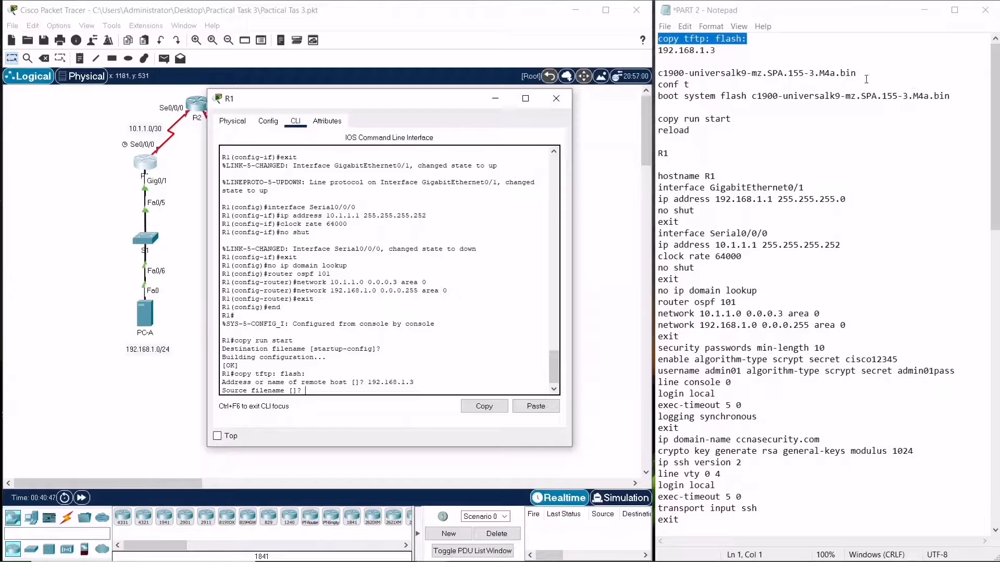
Copy c1900-universalk9-mz.SPA.155-3.M4a.bin from the TFTP server to flash, keeping the default destination filename
{"action": "left_click_drag", "start_coordinate": [857, 74], "coordinate": [658, 77]}
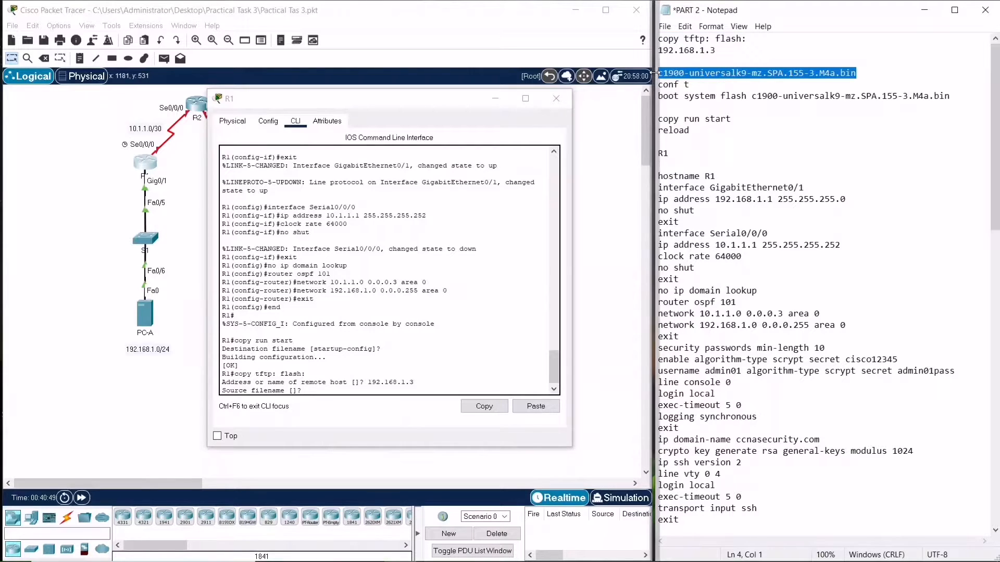
{"action": "left_click", "coordinate": [529, 409]}
{"action": "key", "text": "Return"}
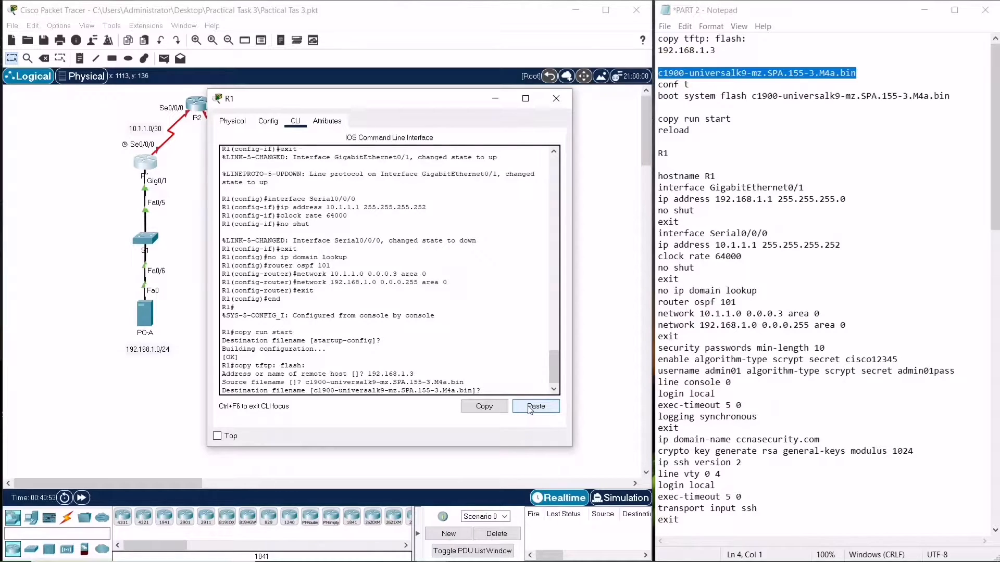
{"action": "key", "text": "Return"}
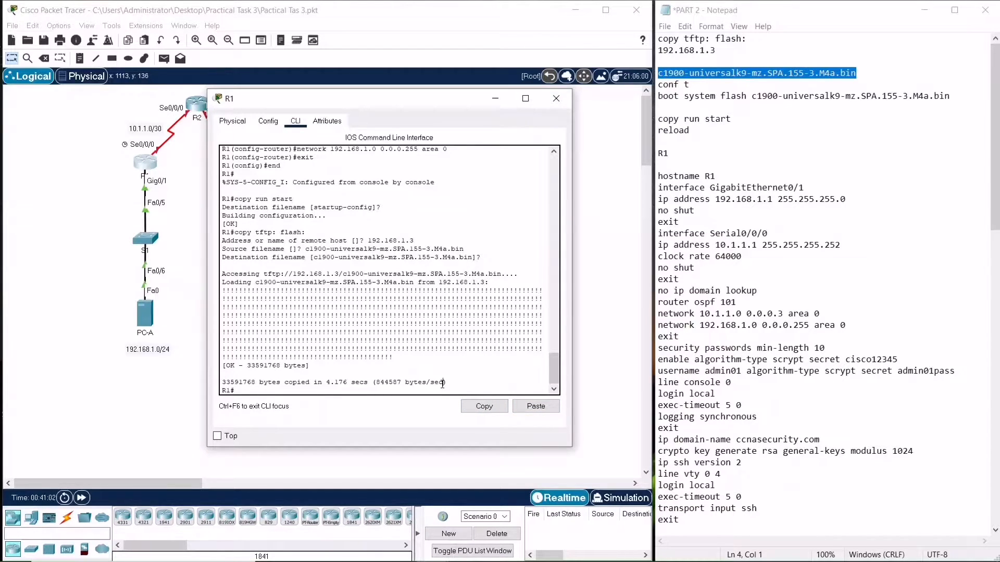
In global configuration mode, set R1 to boot system flash c1900-universalk9-mz.SPA.155-3.M4a.bin
{"action": "type", "text": "config t"}
{"action": "key", "text": "Return"}
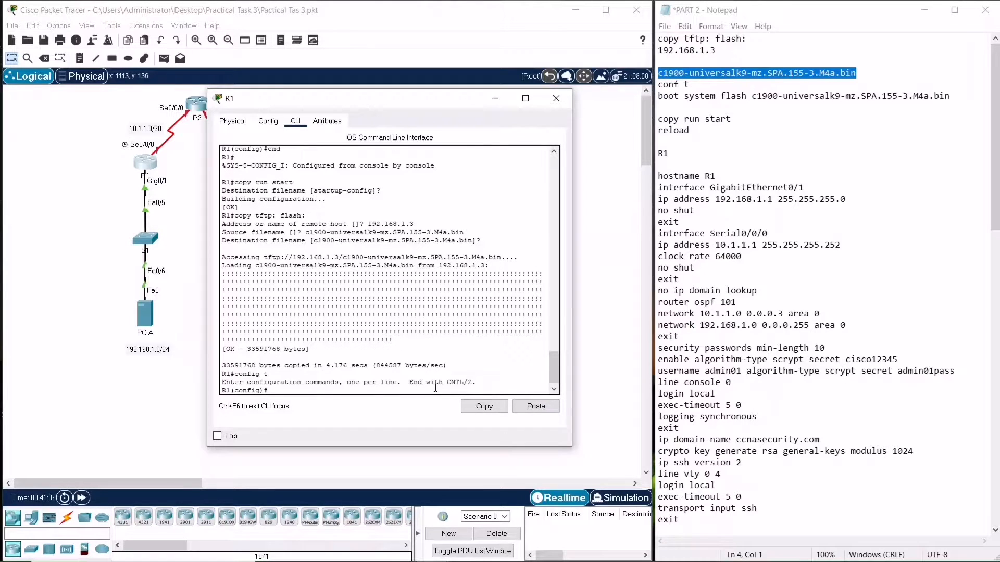
{"action": "left_click", "coordinate": [750, 108]}
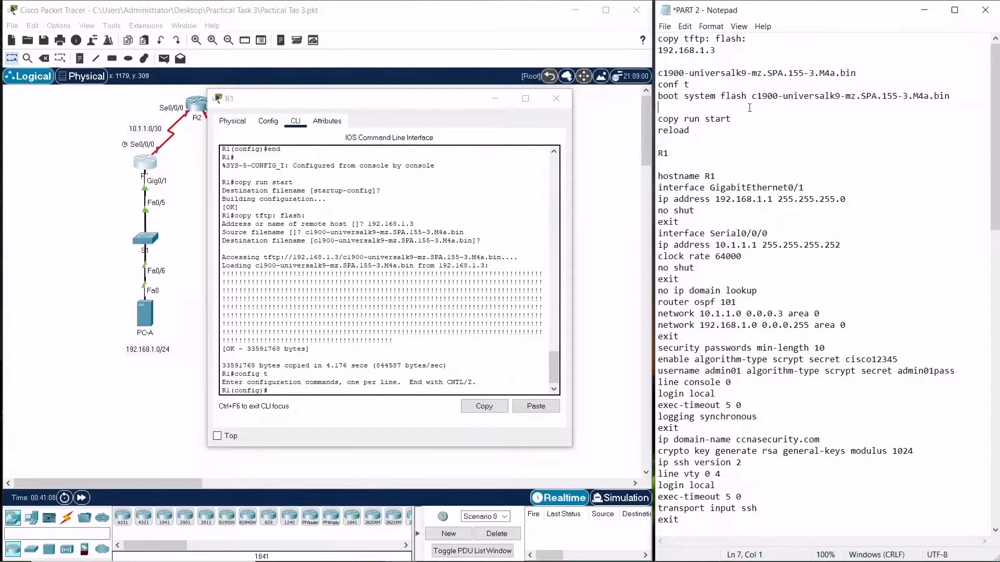
{"action": "left_click_drag", "start_coordinate": [749, 108], "coordinate": [657, 99]}
{"action": "key", "text": "ctrl+c"}
{"action": "left_click", "coordinate": [535, 405]}
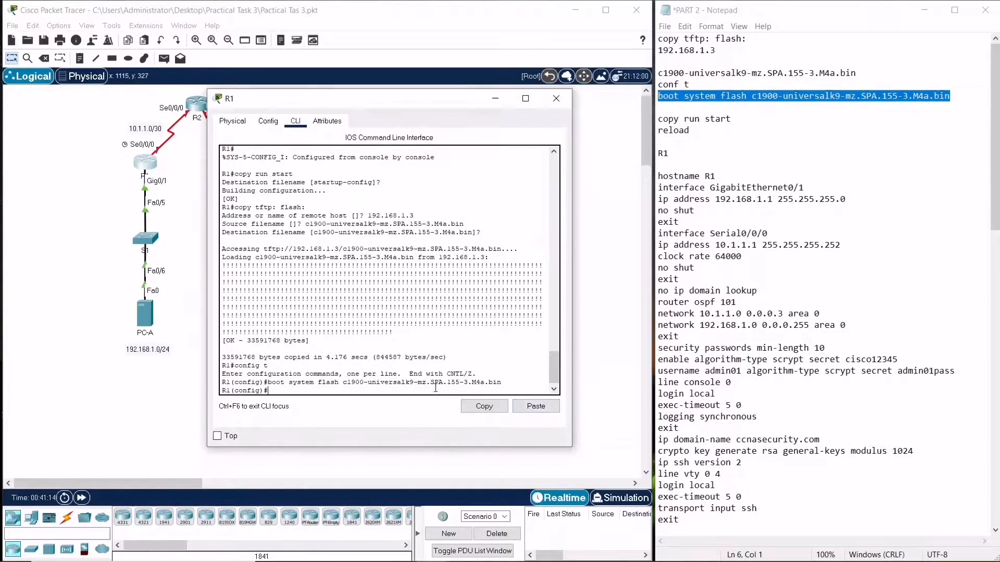
End configuration mode and save the boot setting to startup-config with copy run start
{"action": "type", "text": "end"}
{"action": "key", "text": "Return"}
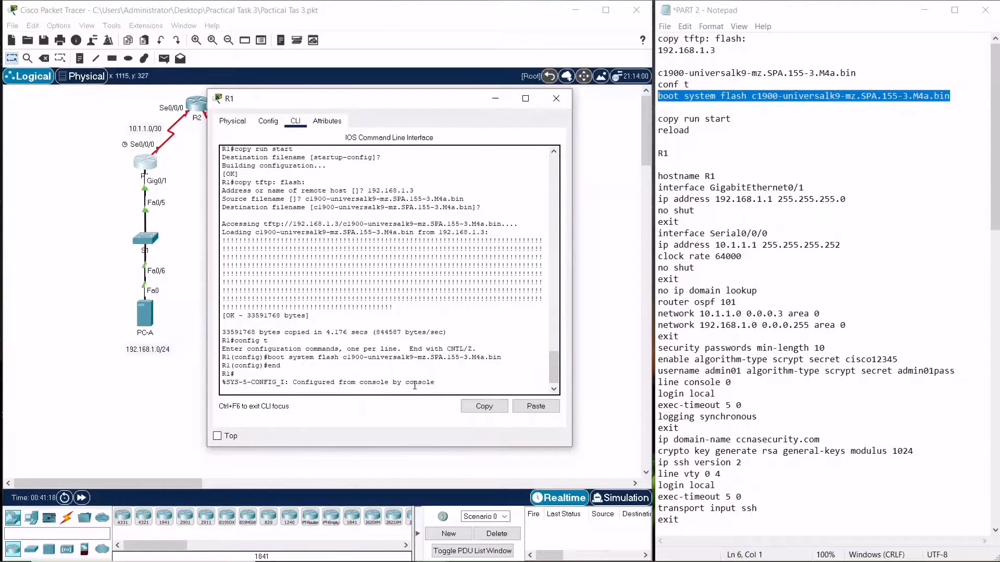
{"action": "key", "text": "Return"}
{"action": "type", "text": "copy urn start"}
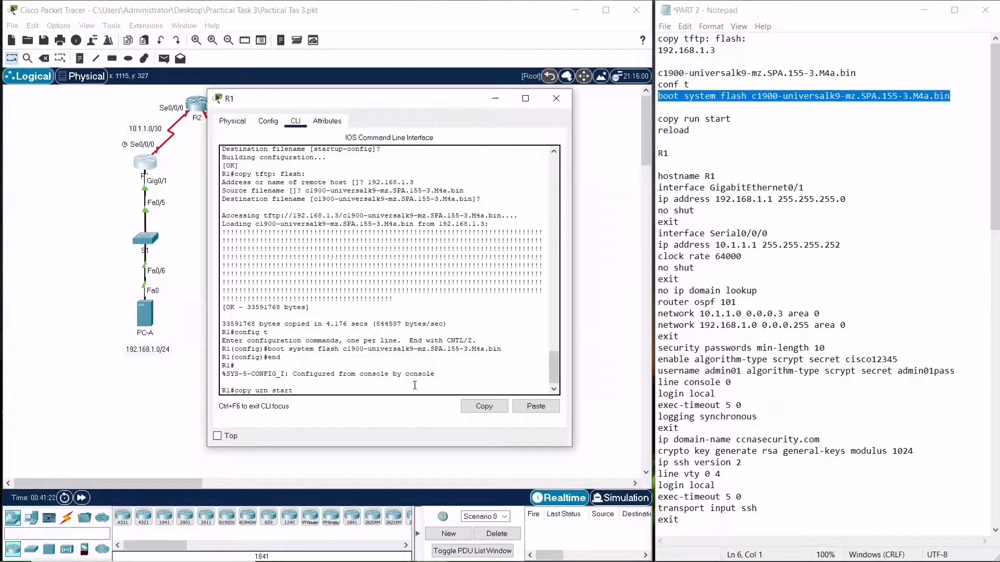
{"action": "key", "text": "Left"}
{"action": "key", "text": "Left"}
{"action": "key", "text": "Left"}
{"action": "key", "text": "Left"}
{"action": "key", "text": "Left"}
{"action": "key", "text": "Left"}
{"action": "key", "text": "Left"}
{"action": "key", "text": "BackSpace"}
{"action": "key", "text": "BackSpace"}
{"action": "type", "text": "ru"}
{"action": "key", "text": "Return"}
Reload R1 and confirm the reload
{"action": "key", "text": "Return"}
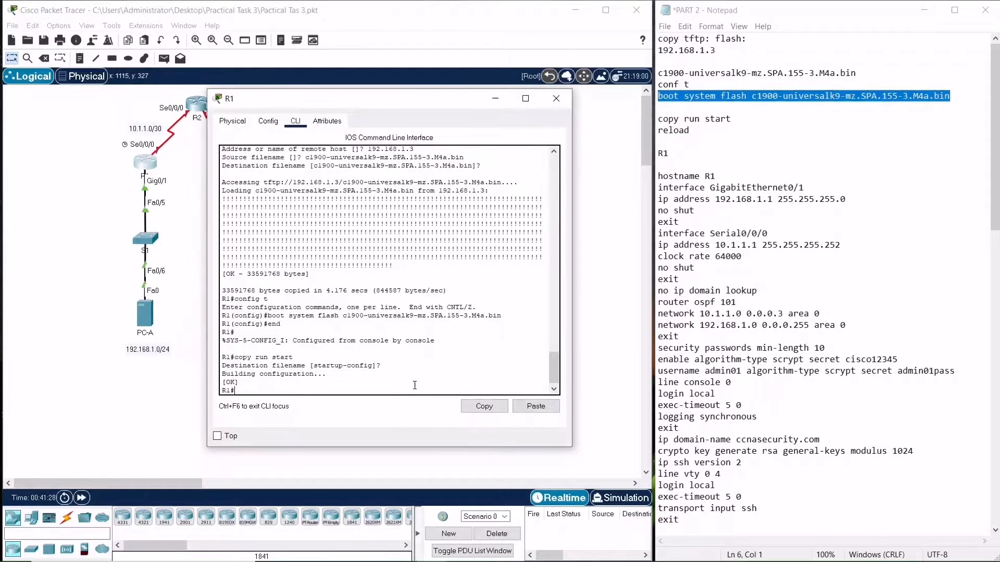
{"action": "type", "text": "reload"}
{"action": "key", "text": "Return"}
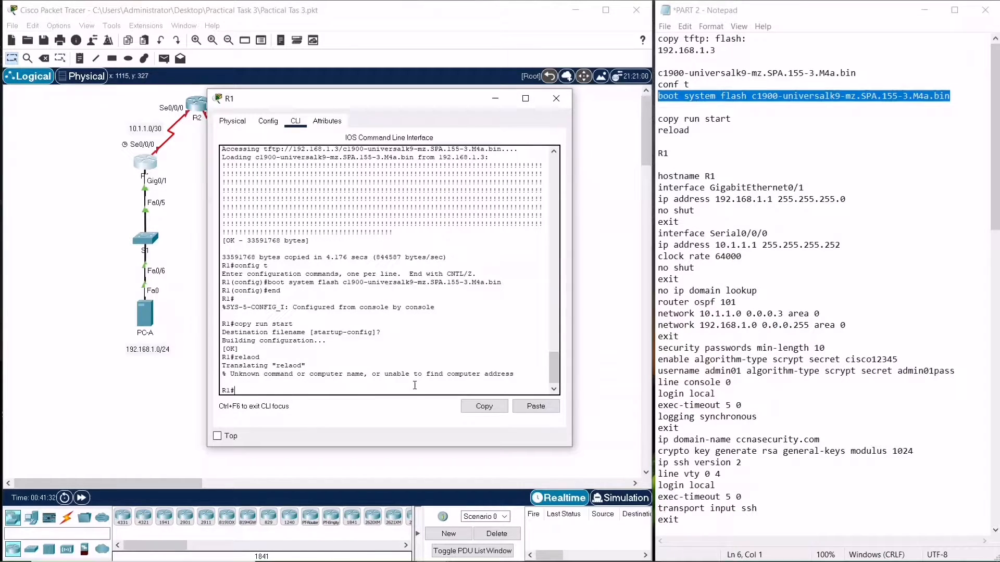
{"action": "type", "text": "reload"}
{"action": "key", "text": "Return"}
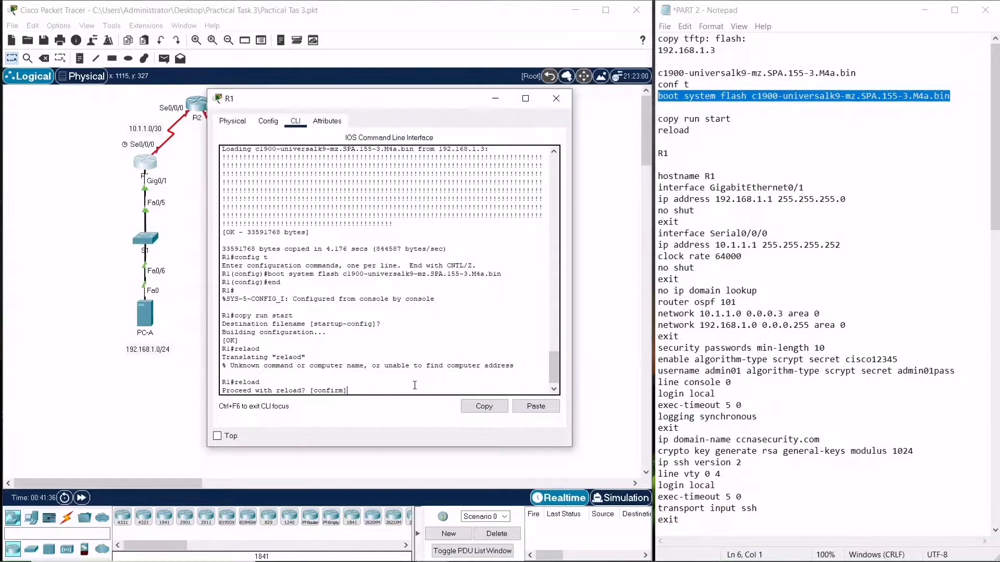
{"action": "key", "text": "Return"}
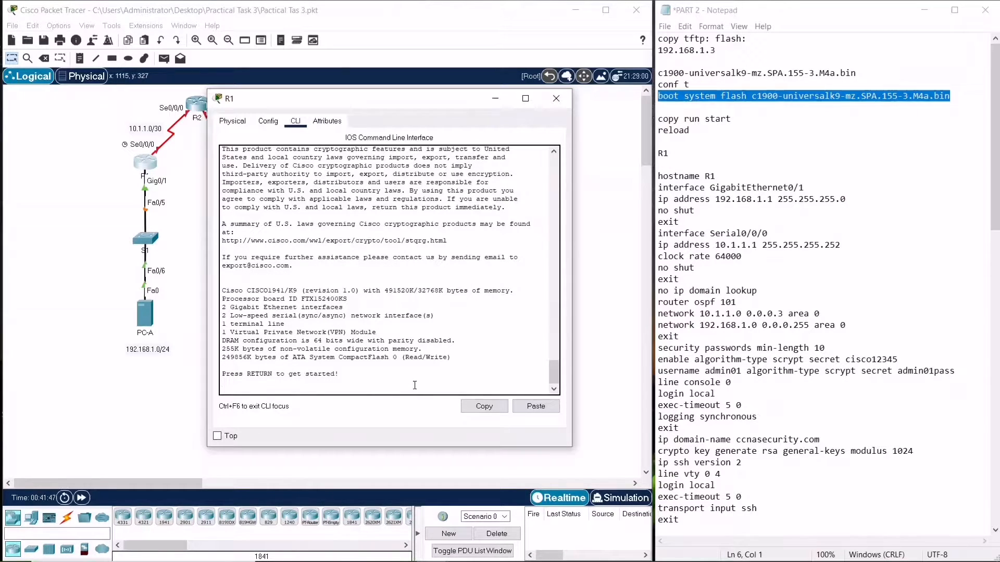
Enter privileged EXEC mode on R1 and display show version
{"action": "key", "text": "Return"}
{"action": "type", "text": "en"}
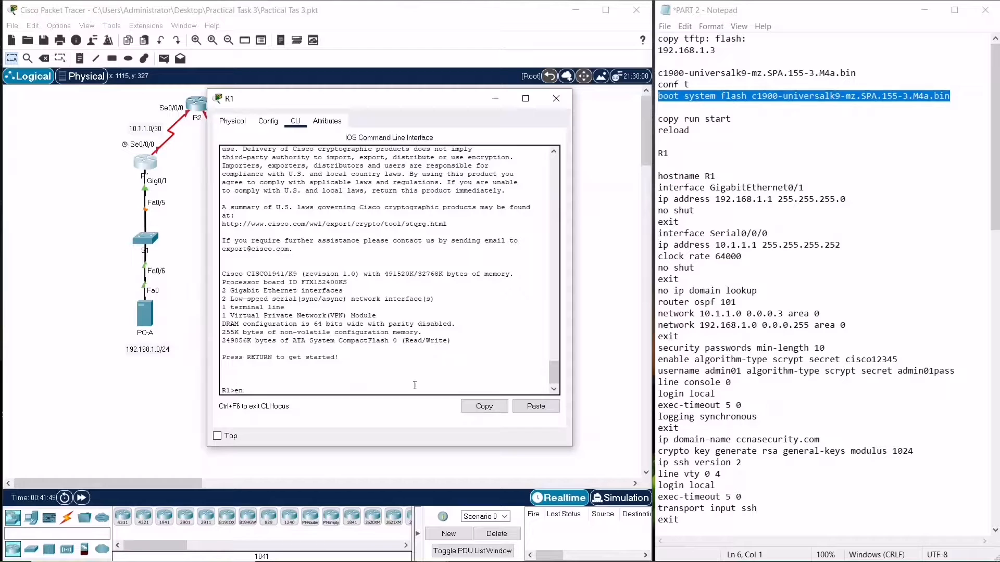
{"action": "key", "text": "Return"}
{"action": "type", "text": "sh veriso"}
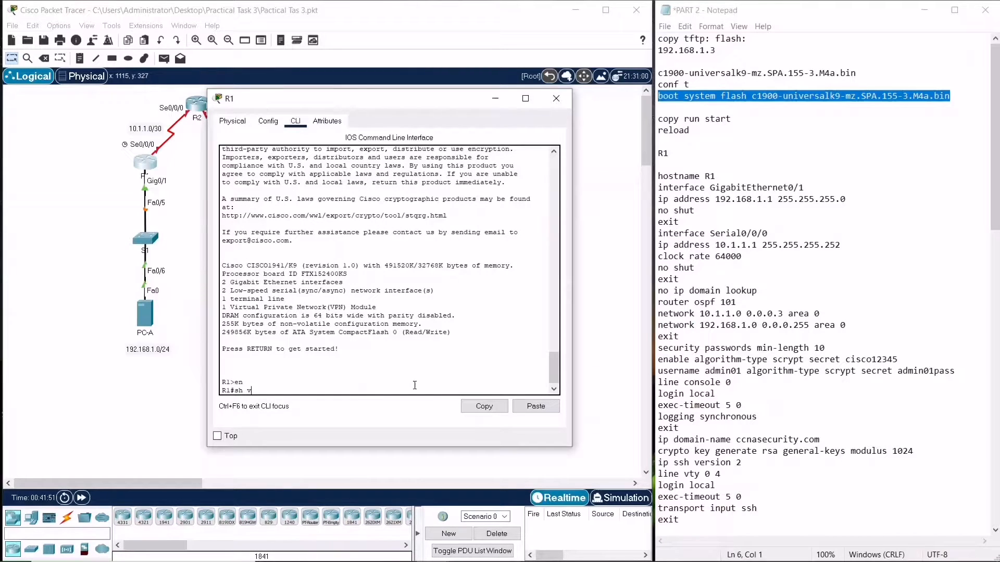
{"action": "key", "text": "BackSpace"}
{"action": "key", "text": "BackSpace"}
{"action": "key", "text": "BackSpace"}
{"action": "key", "text": "BackSpace"}
{"action": "type", "text": "sion"}
{"action": "key", "text": "Return"}
{"action": "key", "text": "space"}
{"action": "key", "text": "space"}
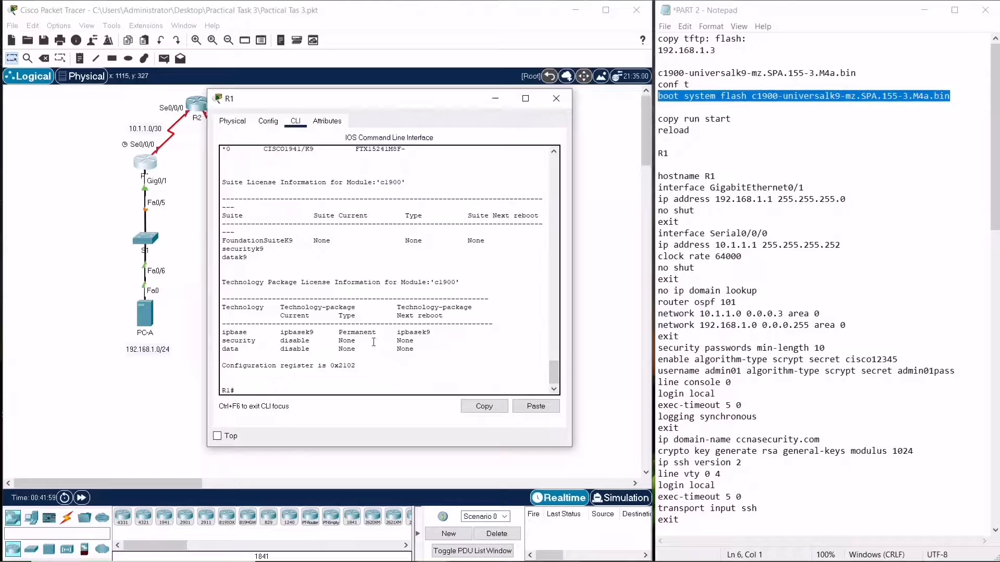
Scroll through the show version output to examine the software version and system image file lines
{"action": "scroll", "coordinate": [348, 325], "scroll_direction": "up", "scroll_amount": 3}
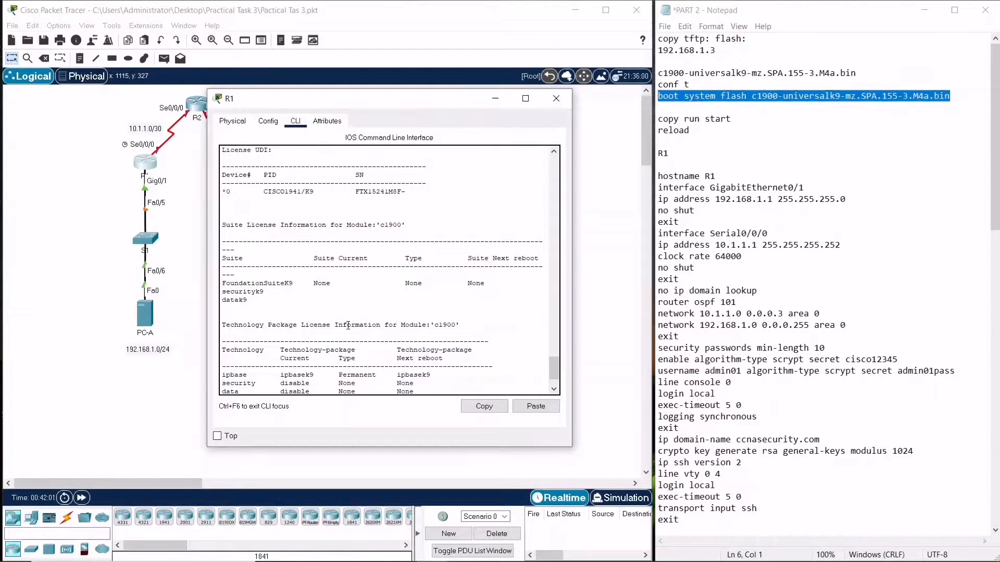
{"action": "scroll", "coordinate": [348, 326], "scroll_direction": "up", "scroll_amount": 12}
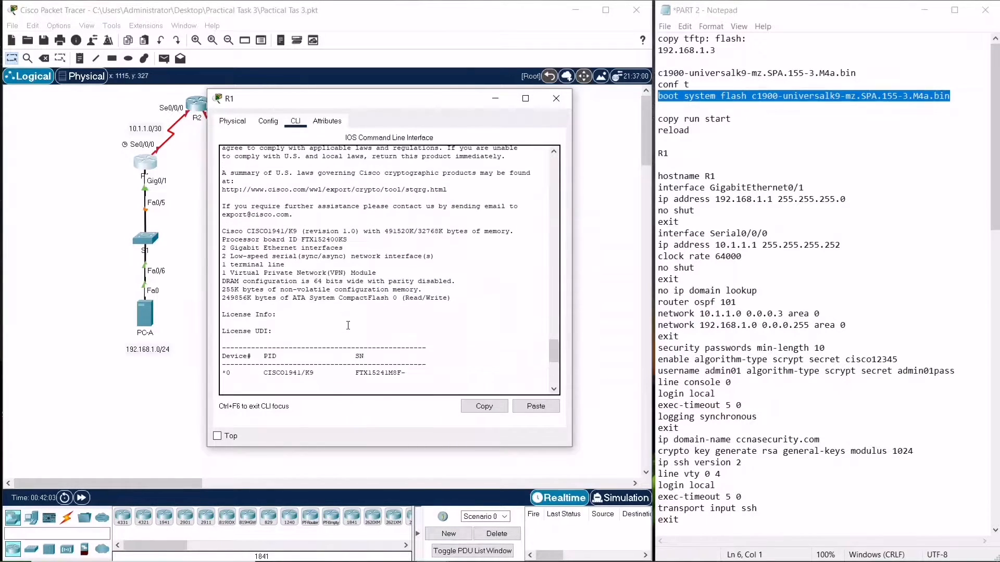
{"action": "scroll", "coordinate": [348, 326], "scroll_direction": "up", "scroll_amount": 5}
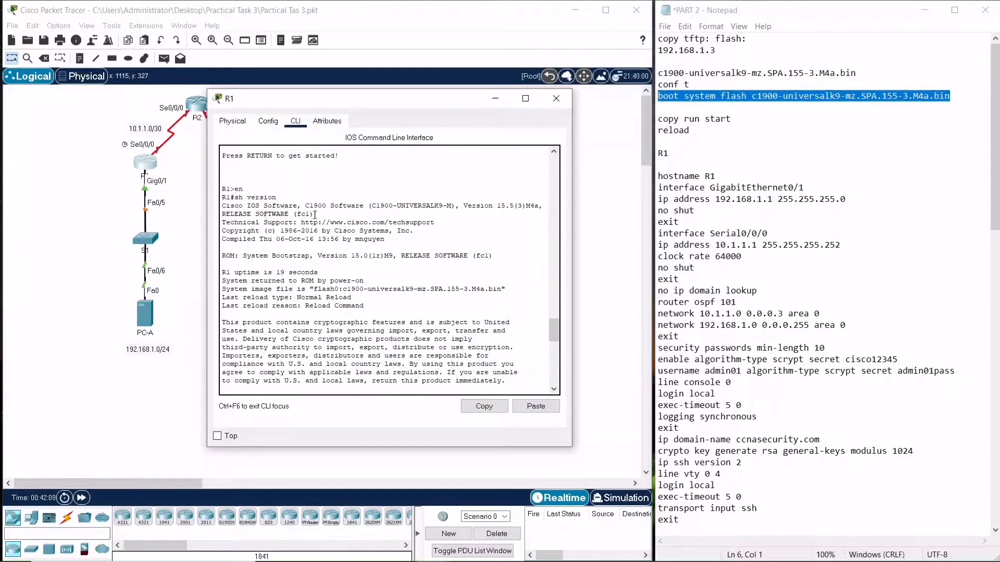
{"action": "left_click_drag", "start_coordinate": [315, 214], "coordinate": [307, 206]}
{"action": "left_click", "coordinate": [316, 216]}
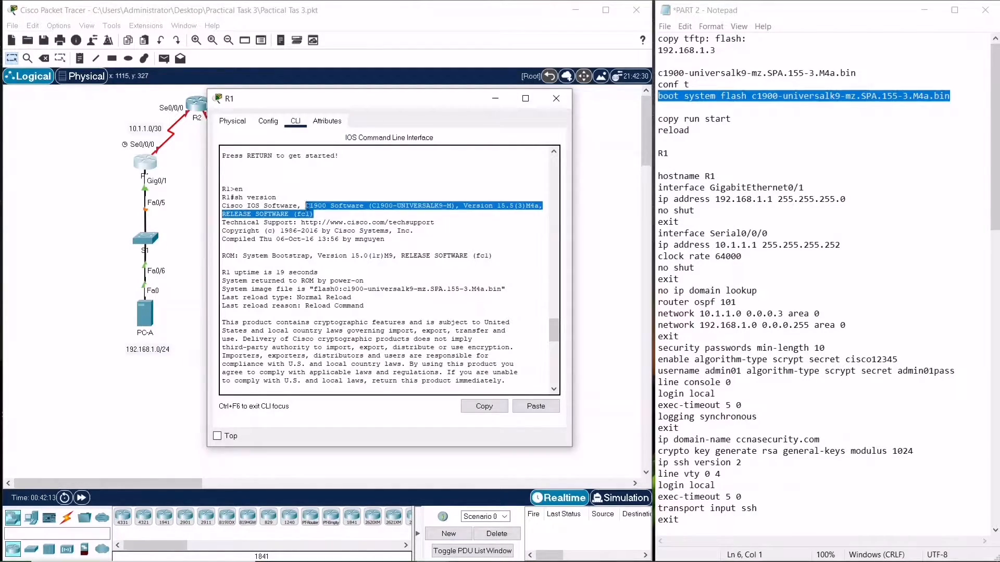
{"action": "left_click", "coordinate": [319, 214]}
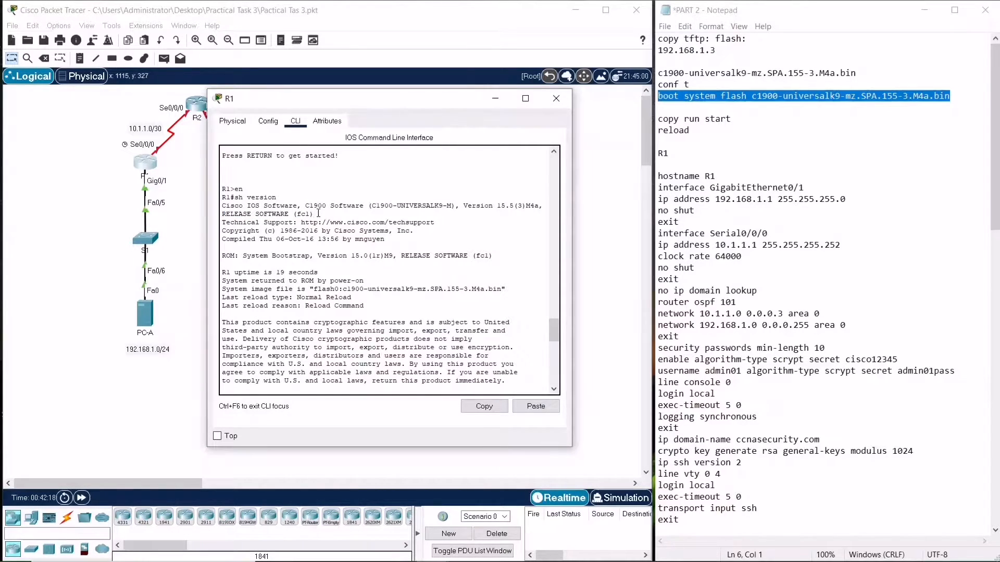
{"action": "scroll", "coordinate": [319, 213], "scroll_direction": "down", "scroll_amount": 10}
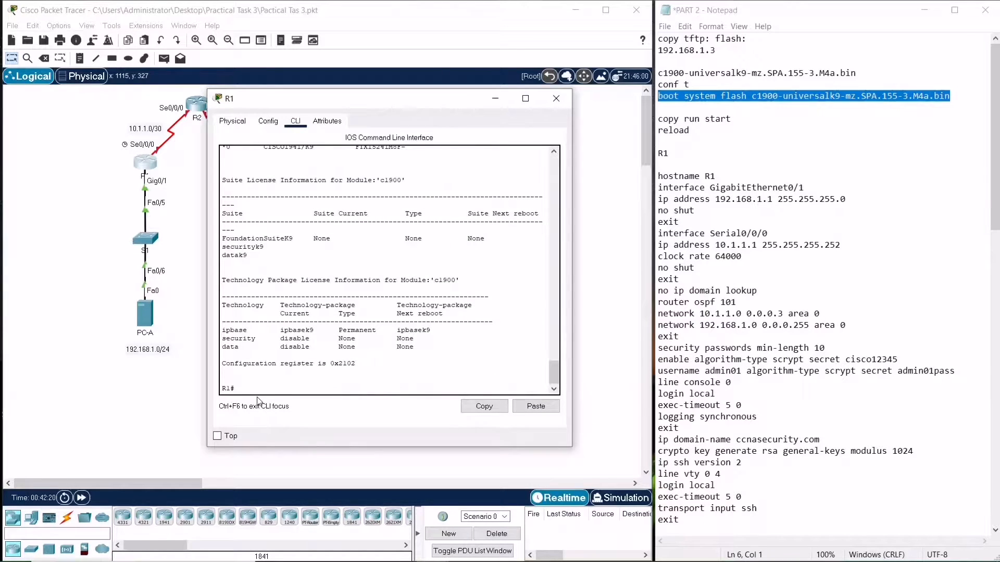
Enter global configuration mode and apply security passwords min-length 10 copied from the notes
{"action": "type", "text": "nfig t"}
{"action": "key", "text": "Return"}
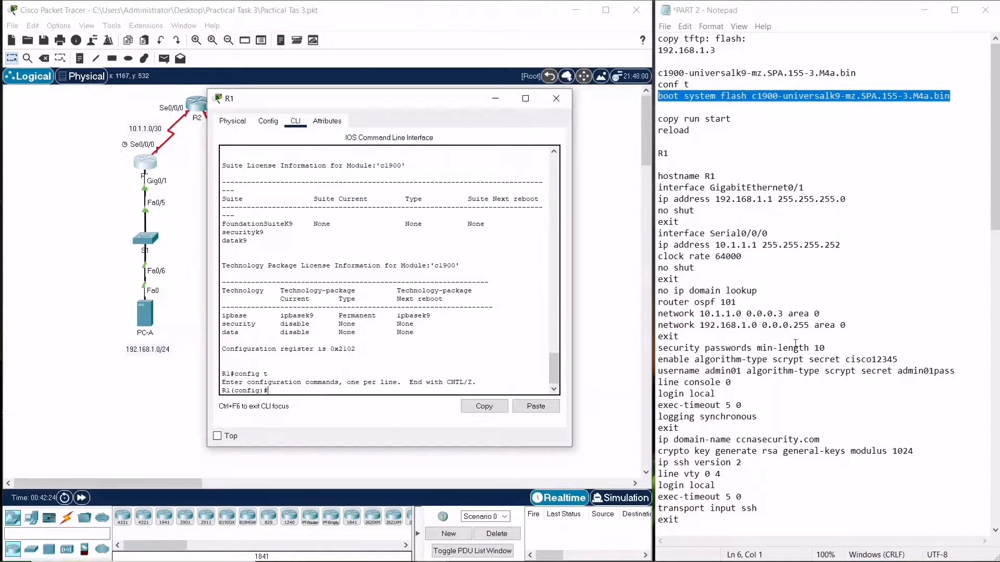
{"action": "left_click_drag", "start_coordinate": [829, 349], "coordinate": [650, 354]}
{"action": "key", "text": "ctrl+c"}
{"action": "left_click", "coordinate": [543, 408]}
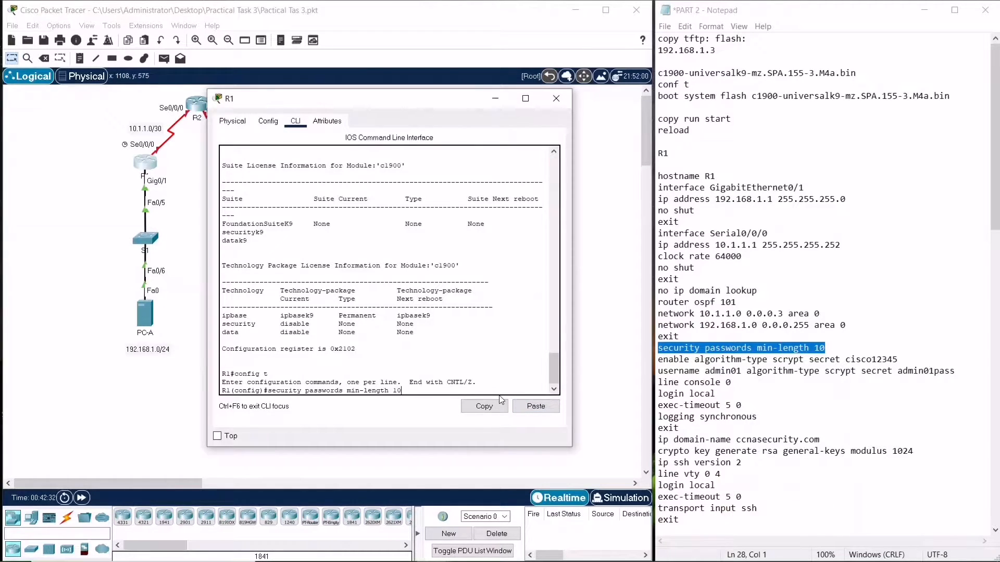
{"action": "key", "text": "Return"}
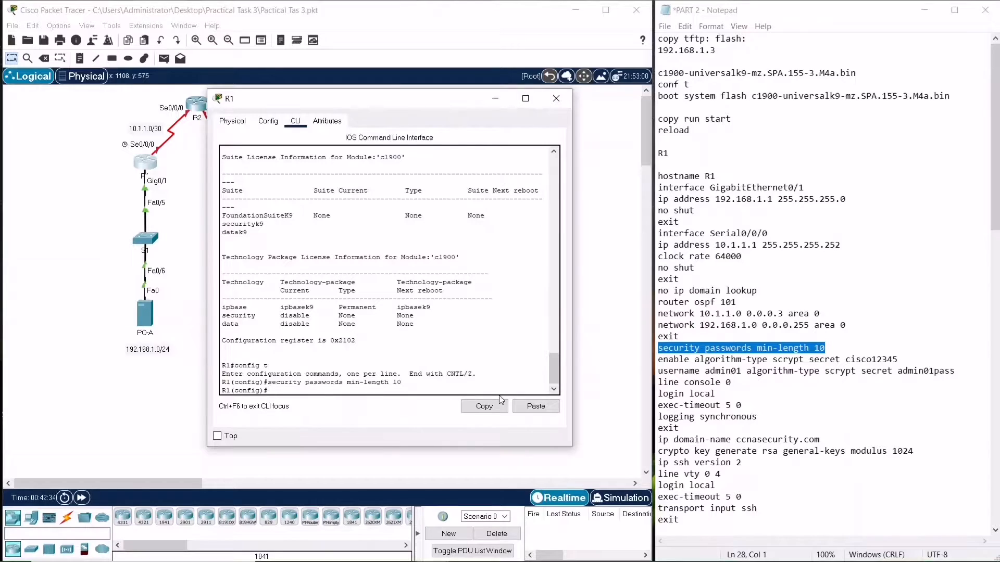
Paste the enable algorithm-type scrypt secret command with the enable password from the notes
{"action": "left_click_drag", "start_coordinate": [898, 359], "coordinate": [657, 360]}
{"action": "left_click", "coordinate": [522, 407]}
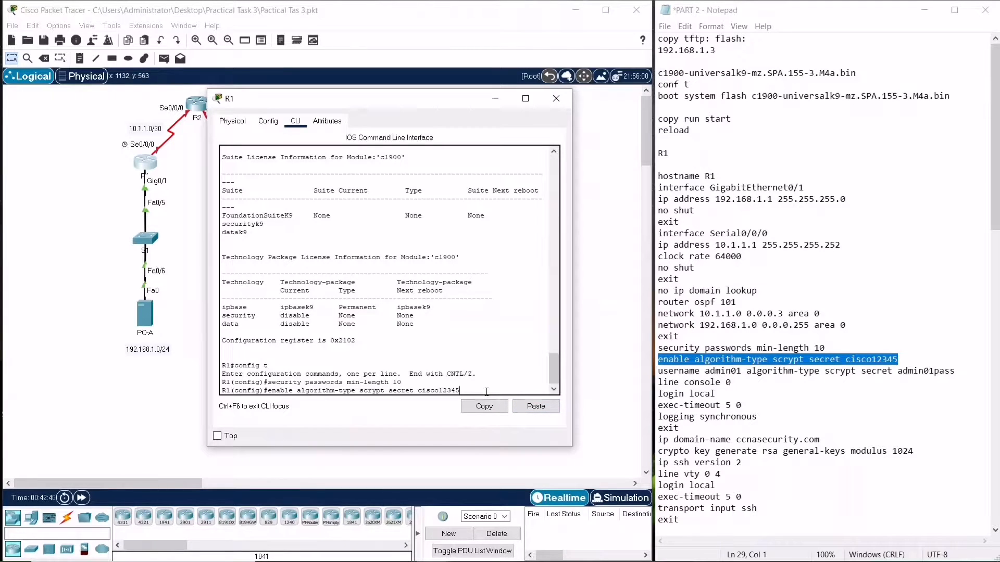
{"action": "key", "text": "Return"}
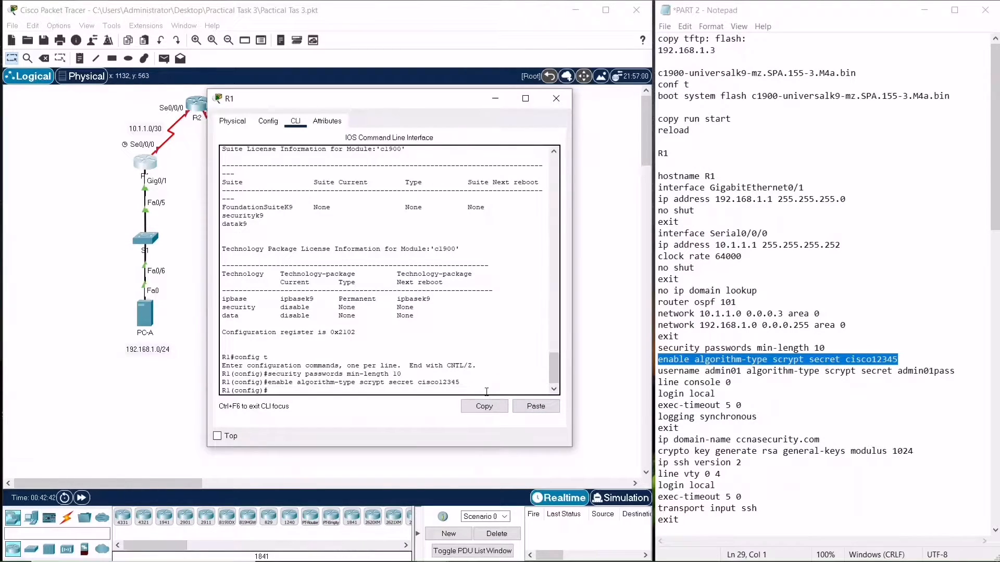
Create local user admin01 with an algorithm-type scrypt secret password pasted from the notes
{"action": "left_click_drag", "start_coordinate": [958, 371], "coordinate": [728, 386]}
{"action": "left_click_drag", "start_coordinate": [657, 387], "coordinate": [657, 371]}
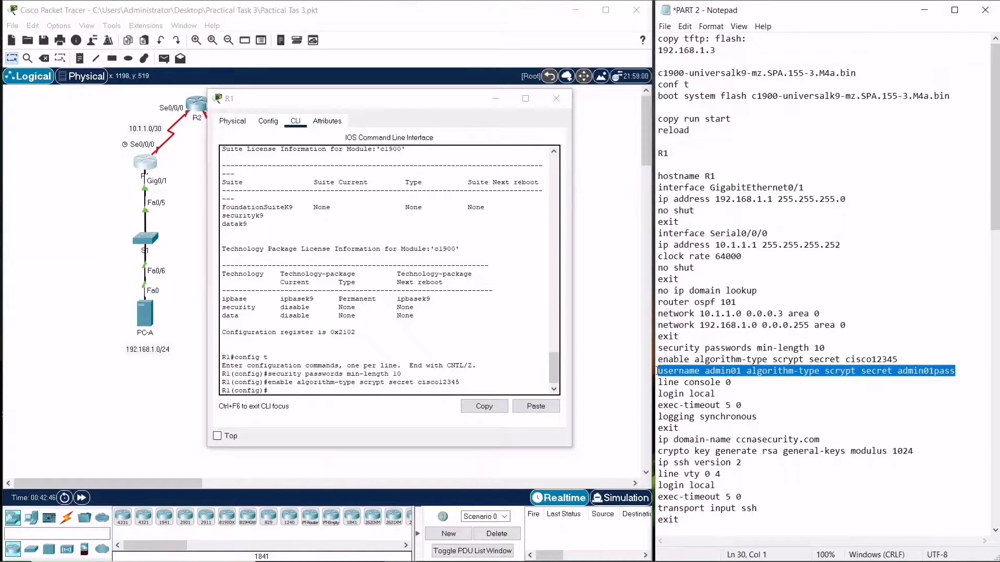
{"action": "left_click", "coordinate": [347, 391]}
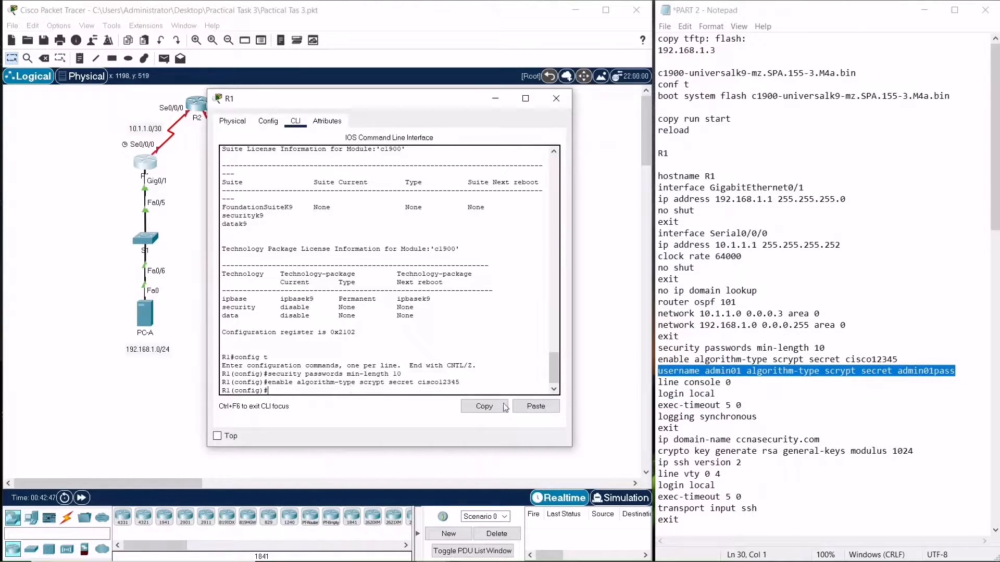
{"action": "left_click", "coordinate": [535, 409]}
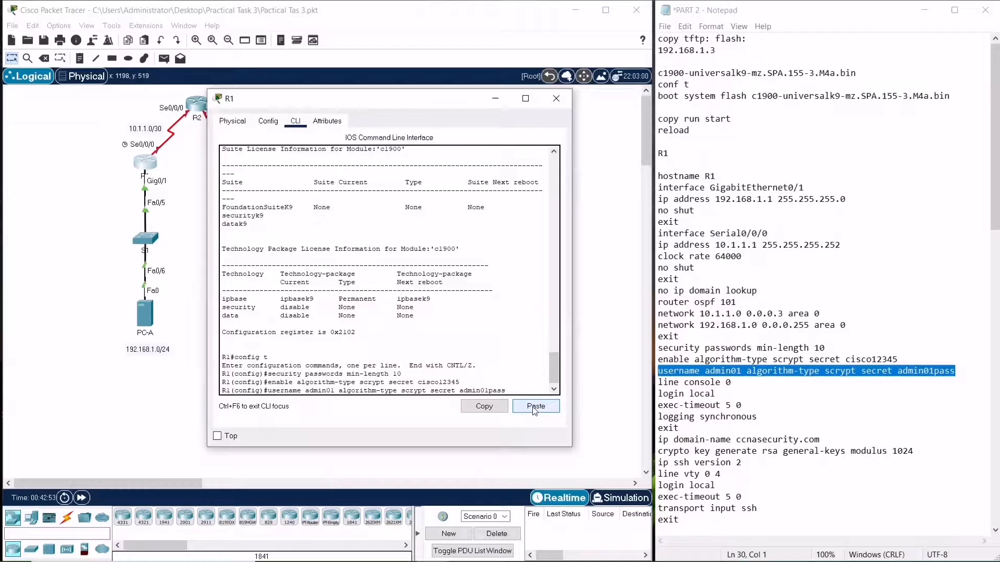
{"action": "key", "text": "Return"}
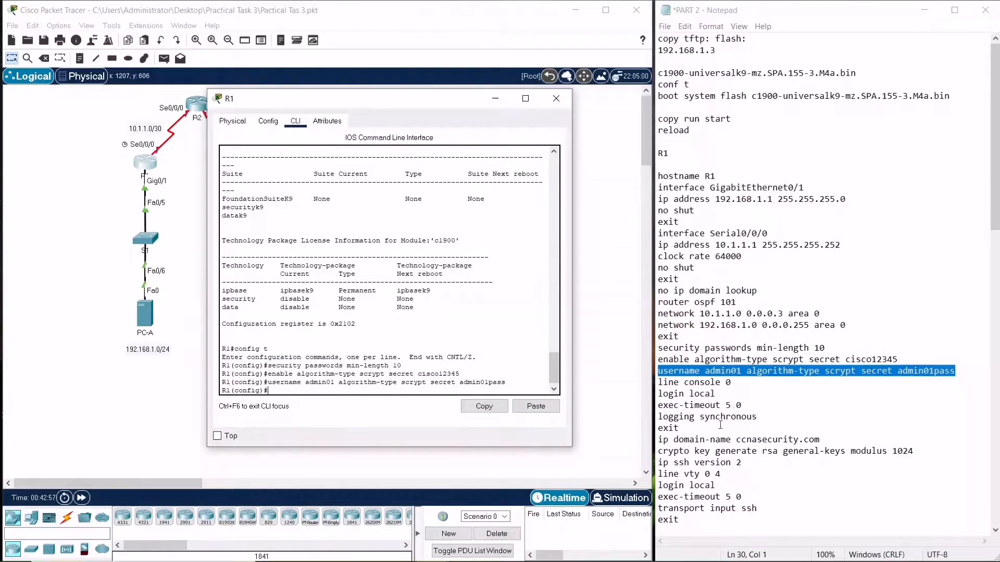
Configure line console 0 with login local, exec-timeout 5 0 and logging synchronous
{"action": "left_click_drag", "start_coordinate": [693, 428], "coordinate": [658, 383]}
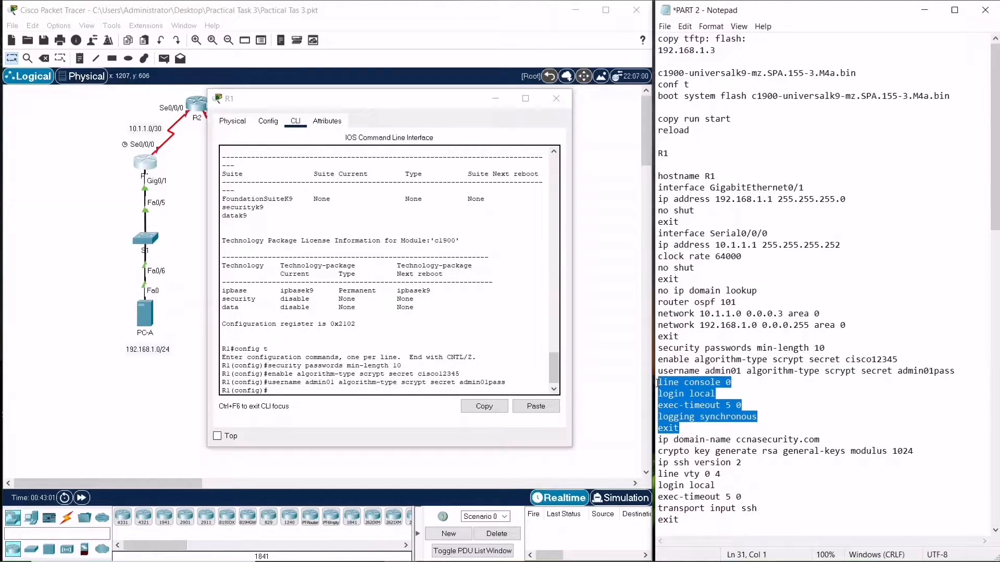
{"action": "left_click", "coordinate": [529, 411]}
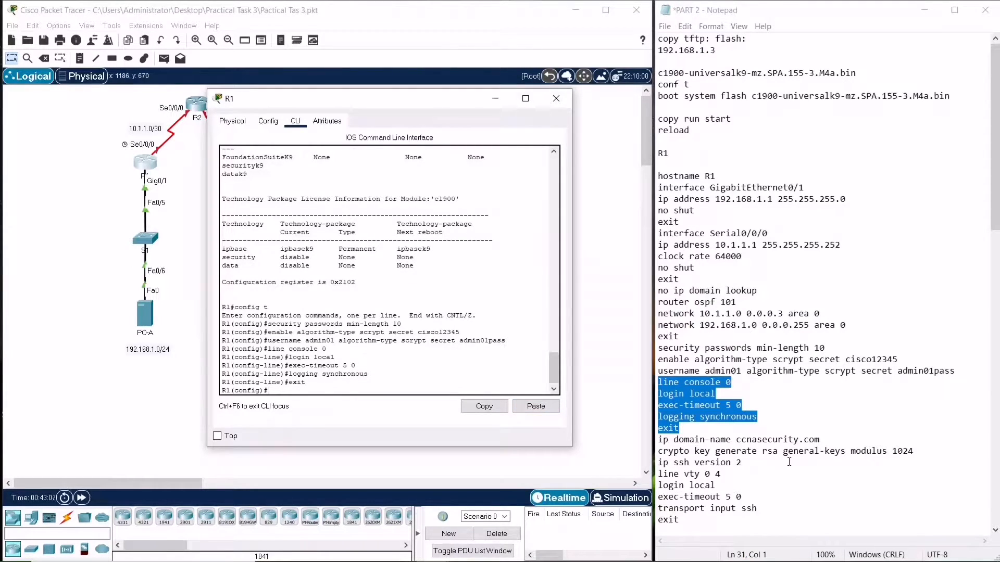
Set the IP domain name to ccnasecurity.com
{"action": "scroll", "coordinate": [789, 462], "scroll_direction": "down", "scroll_amount": 2}
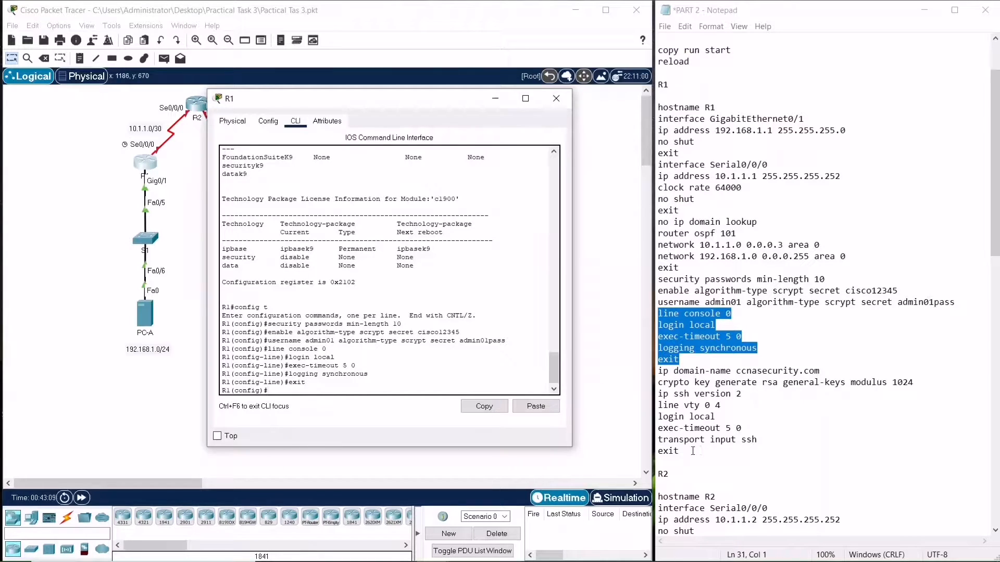
{"action": "left_click_drag", "start_coordinate": [751, 393], "coordinate": [657, 371]}
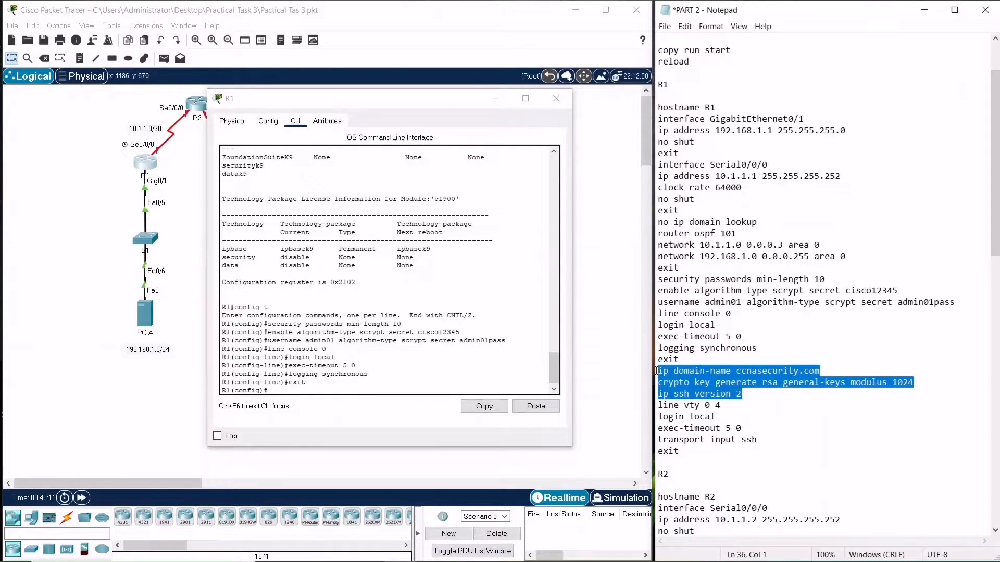
{"action": "left_click_drag", "start_coordinate": [820, 371], "coordinate": [646, 372]}
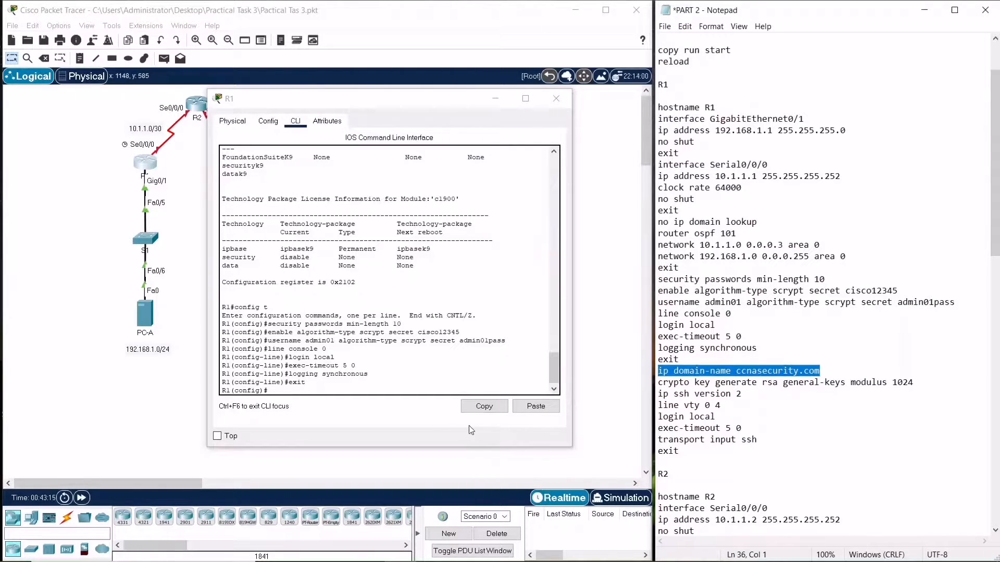
{"action": "left_click", "coordinate": [531, 407]}
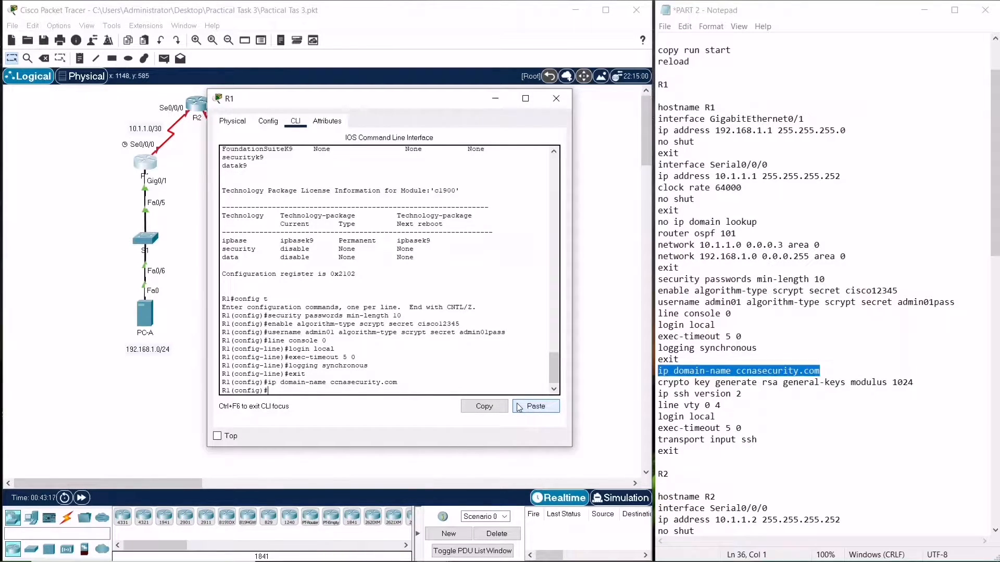
Generate RSA general-keys with modulus 1024
{"action": "left_click_drag", "start_coordinate": [914, 383], "coordinate": [658, 384]}
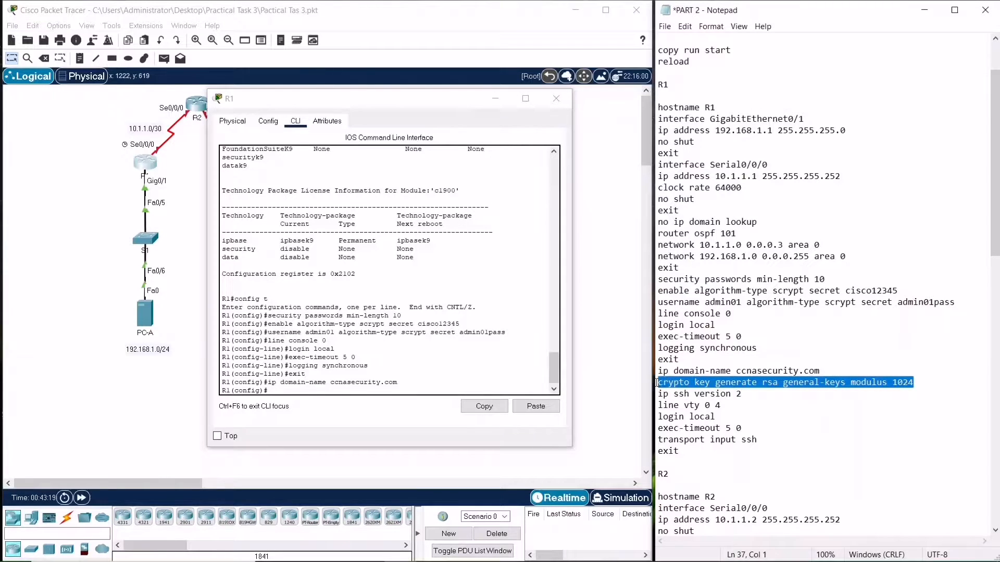
{"action": "left_click", "coordinate": [534, 407]}
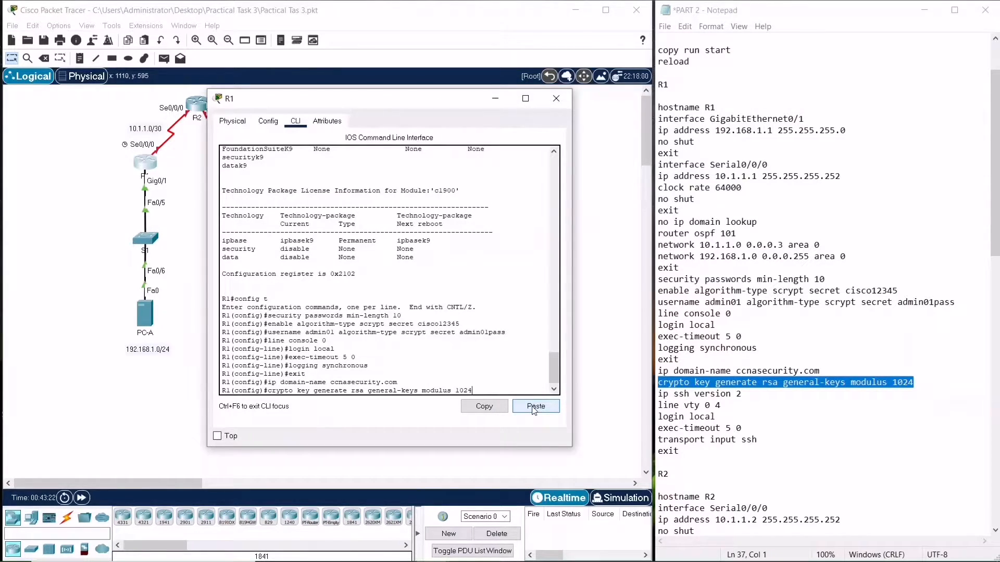
{"action": "key", "text": "Return"}
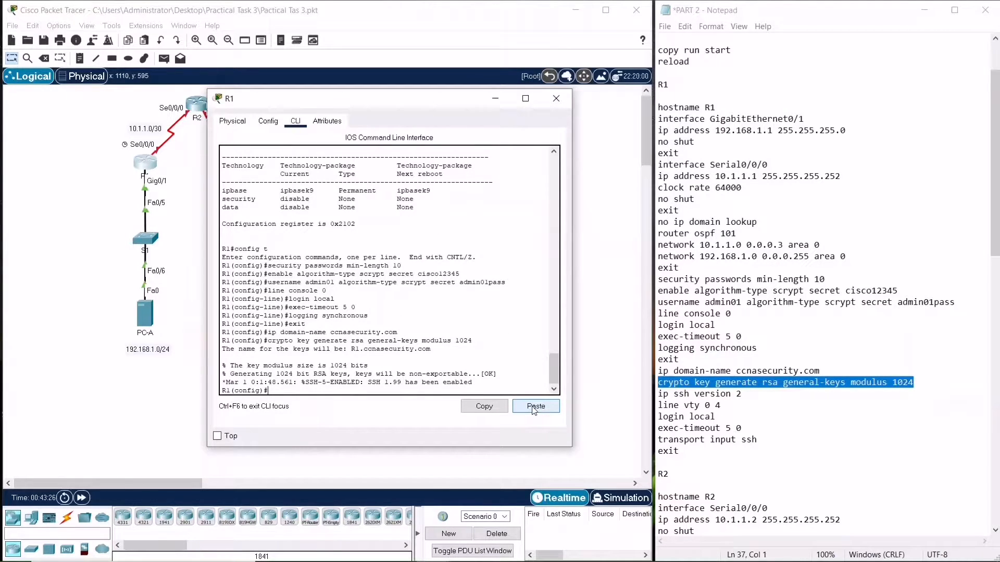
Generate the RSA general-keys with modulus 1024 again, replacing the existing keys
{"action": "left_click", "coordinate": [533, 406]}
{"action": "key", "text": "BackSpace"}
{"action": "key", "text": "BackSpace"}
{"action": "key", "text": "BackSpace"}
{"action": "key", "text": "BackSpace"}
{"action": "key", "text": "Return"}
{"action": "key", "text": "Up"}
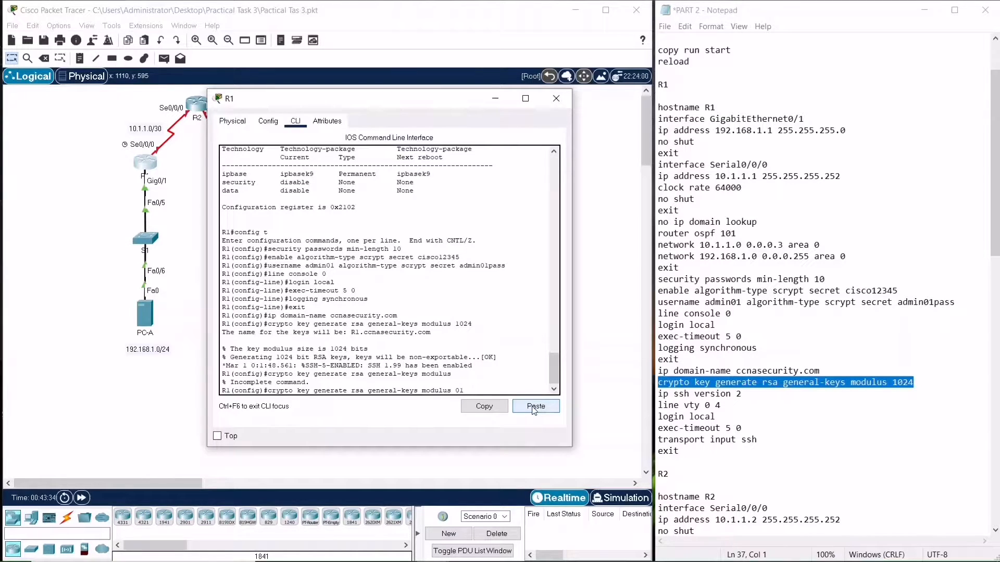
{"action": "type", "text": "1024"}
{"action": "key", "text": "Return"}
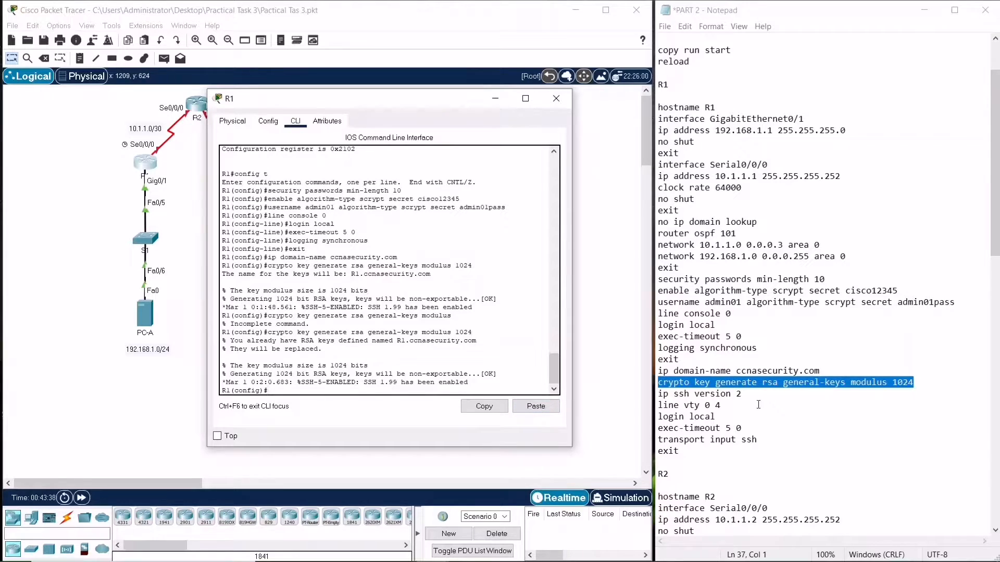
Apply ip ssh version 2 and configure line vty 0 4 with login local, exec-timeout 5 0 and transport input ssh
{"action": "left_click_drag", "start_coordinate": [682, 451], "coordinate": [658, 394]}
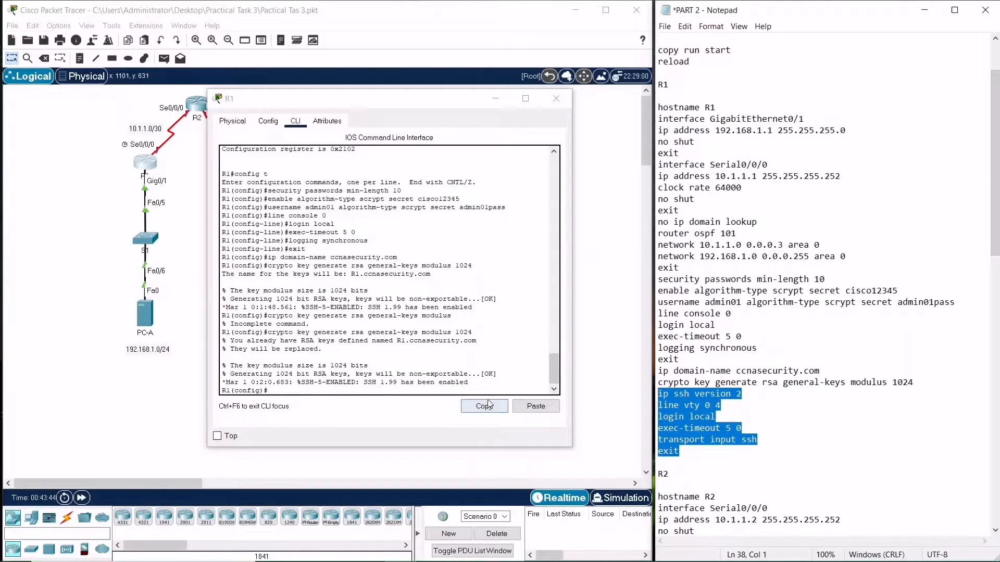
{"action": "left_click", "coordinate": [536, 406]}
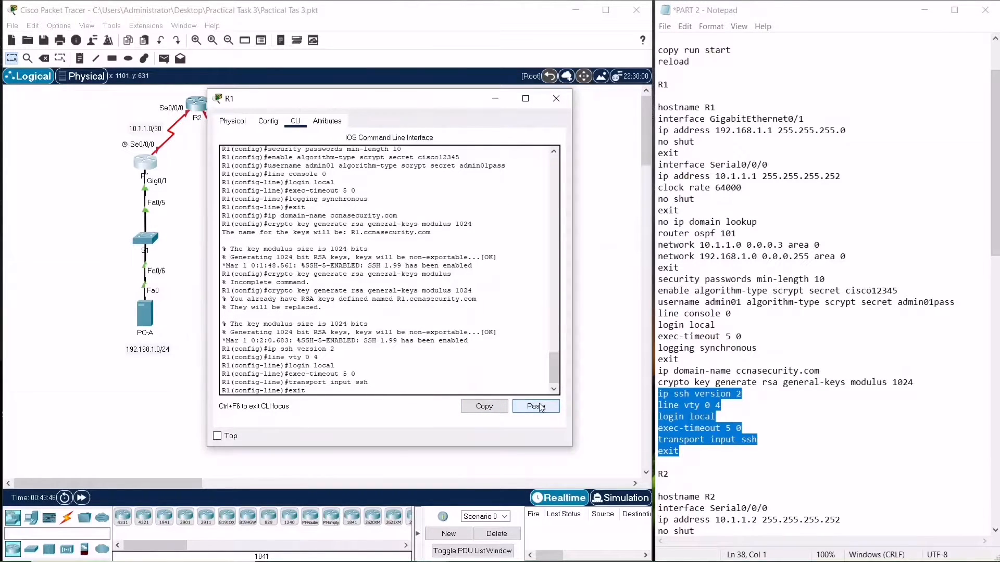
{"action": "scroll", "coordinate": [766, 422], "scroll_direction": "down", "scroll_amount": 2}
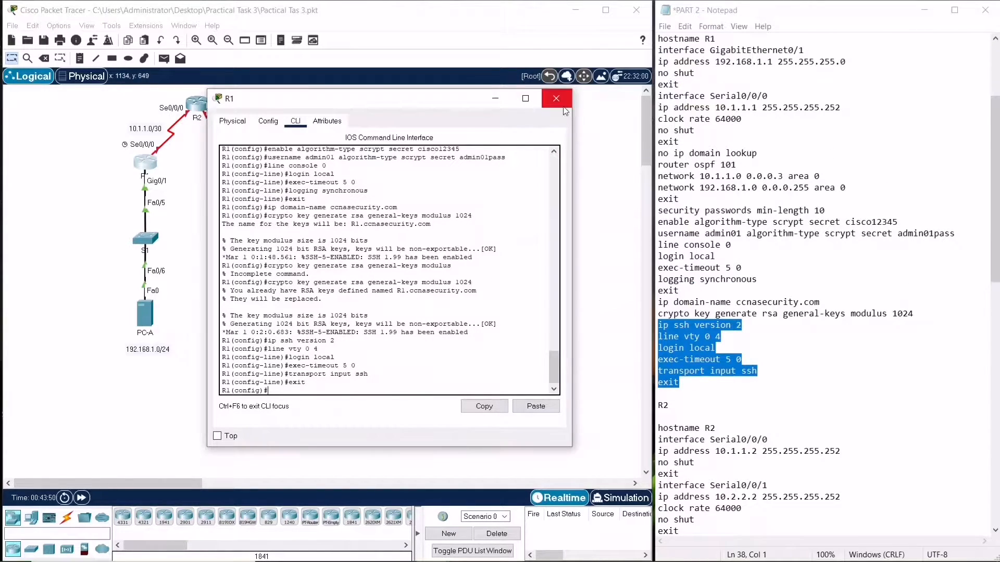
Leave configuration mode on R1 and save its running configuration to startup-config
{"action": "scroll", "coordinate": [848, 354], "scroll_direction": "down", "scroll_amount": 7}
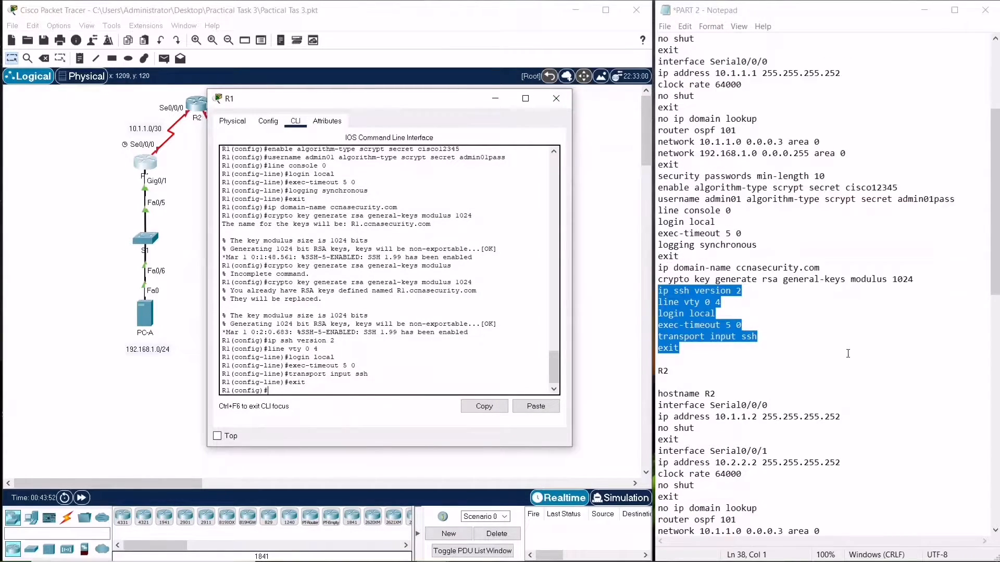
{"action": "scroll", "coordinate": [848, 354], "scroll_direction": "down", "scroll_amount": 2}
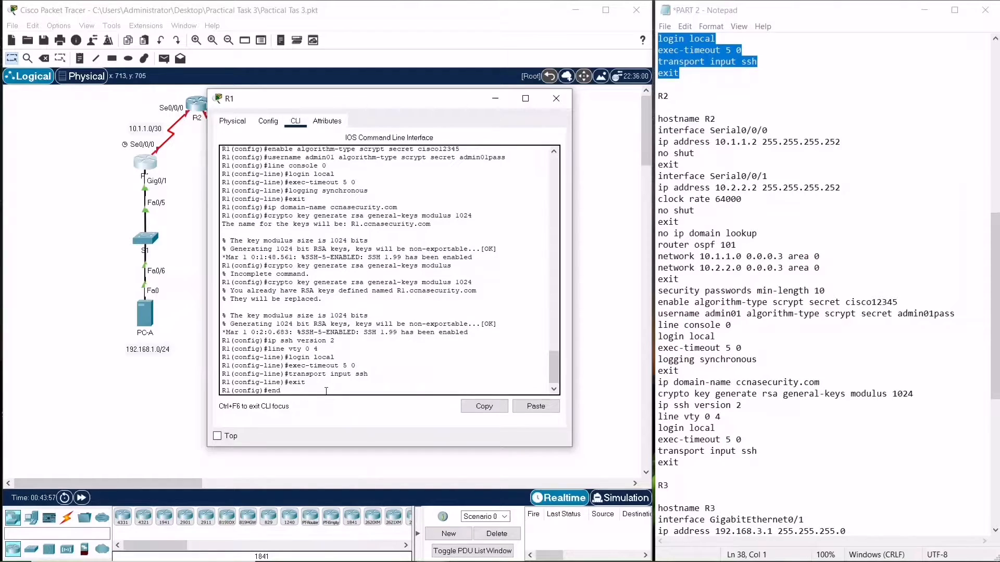
{"action": "key", "text": "Return"}
{"action": "type", "text": "cop"}
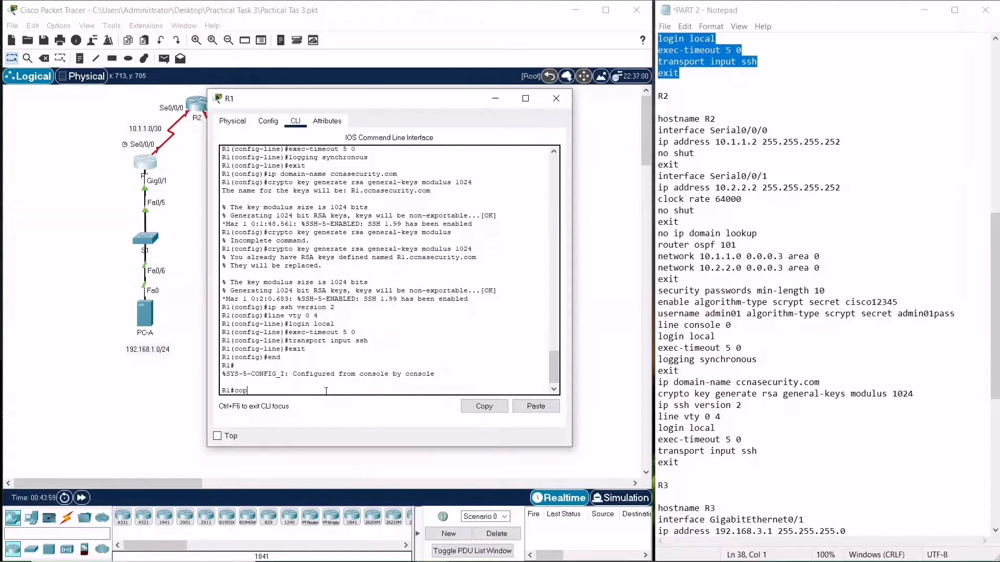
{"action": "type", "text": "y run satrt"}
{"action": "key", "text": "BackSpace"}
{"action": "key", "text": "BackSpace"}
{"action": "type", "text": "tart"}
{"action": "key", "text": "Return"}
{"action": "key", "text": "Return"}
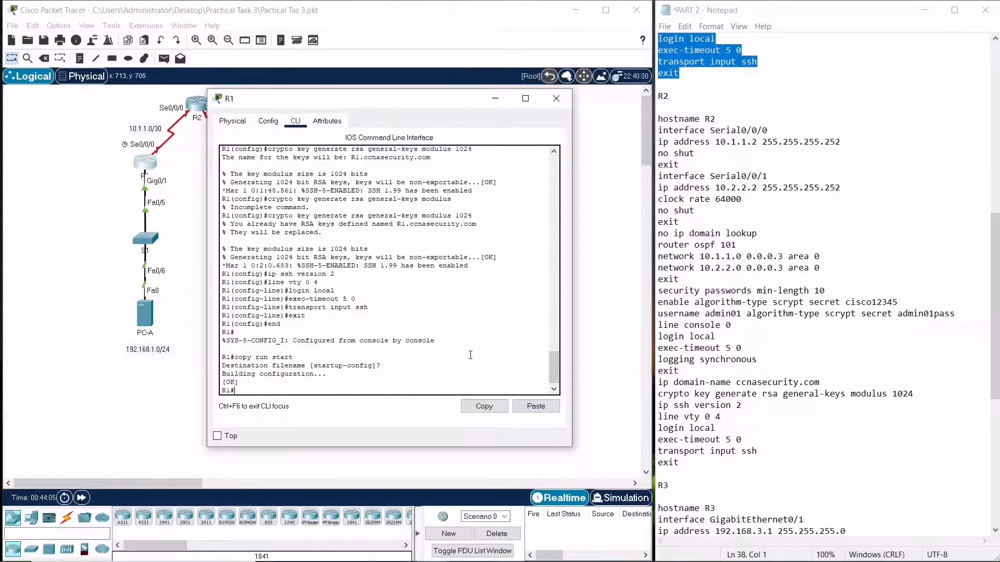
Close R1 and open R2's command line, entering privileged and global configuration mode
{"action": "left_click", "coordinate": [556, 99]}
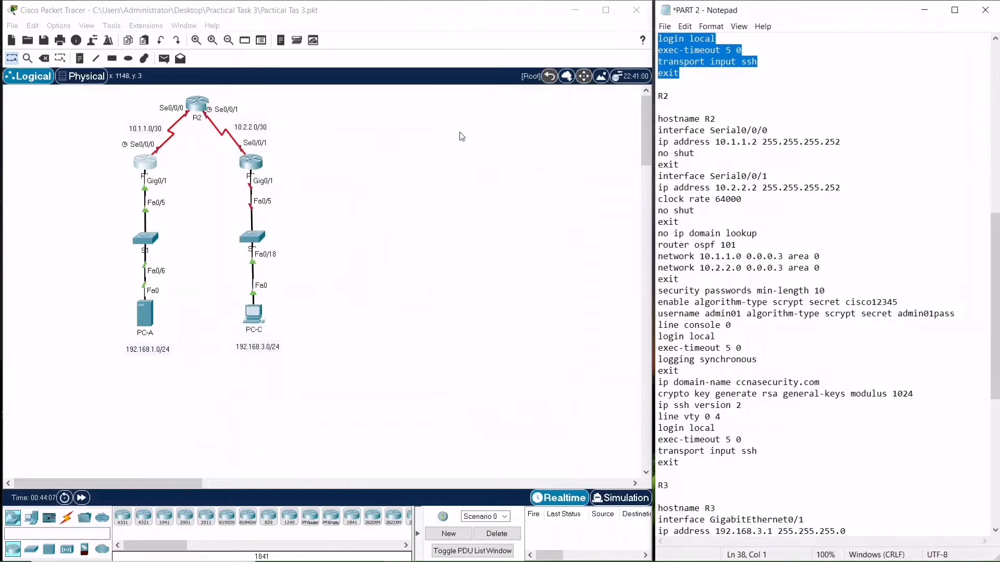
{"action": "left_click", "coordinate": [201, 105]}
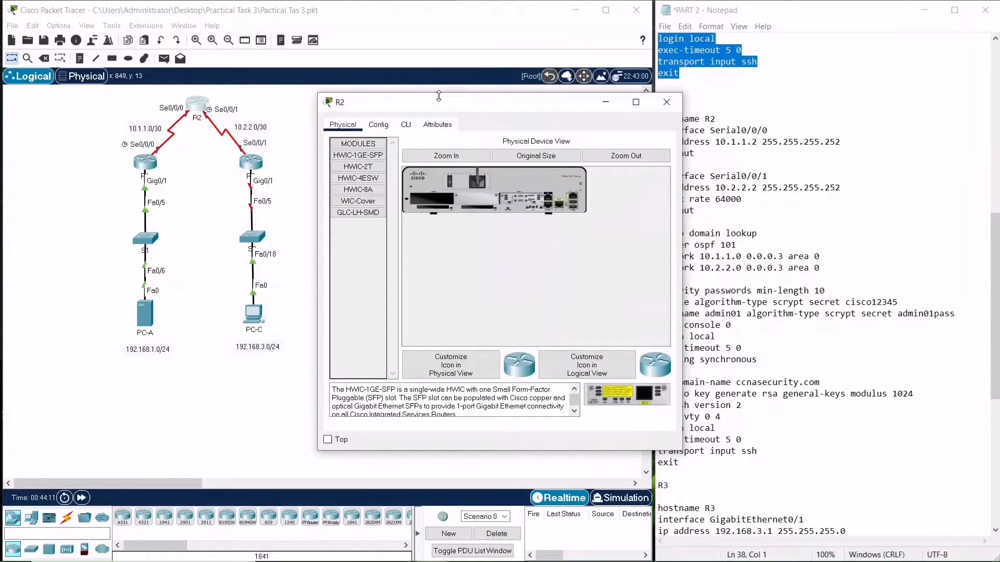
{"action": "left_click_drag", "start_coordinate": [444, 107], "coordinate": [300, 98]}
{"action": "left_click", "coordinate": [263, 116]}
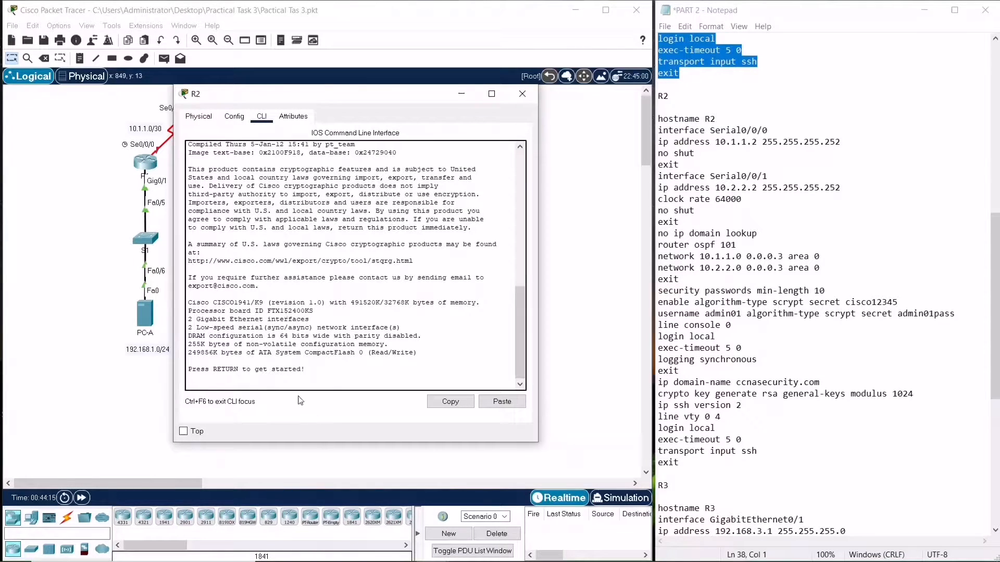
{"action": "left_click", "coordinate": [280, 381]}
{"action": "key", "text": "Return"}
{"action": "type", "text": "er>e"}
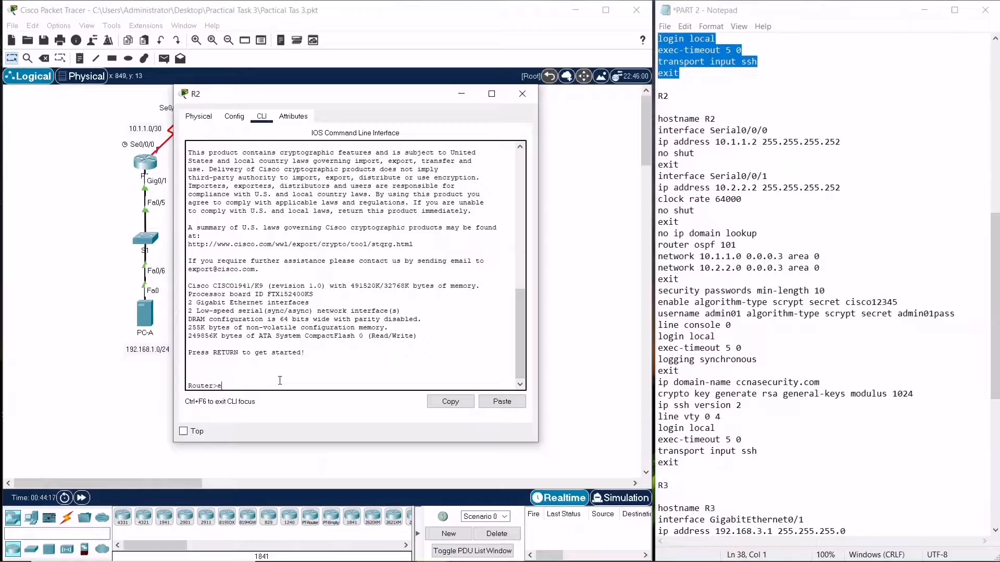
{"action": "type", "text": "n"}
{"action": "key", "text": "Return"}
{"action": "type", "text": "config t"}
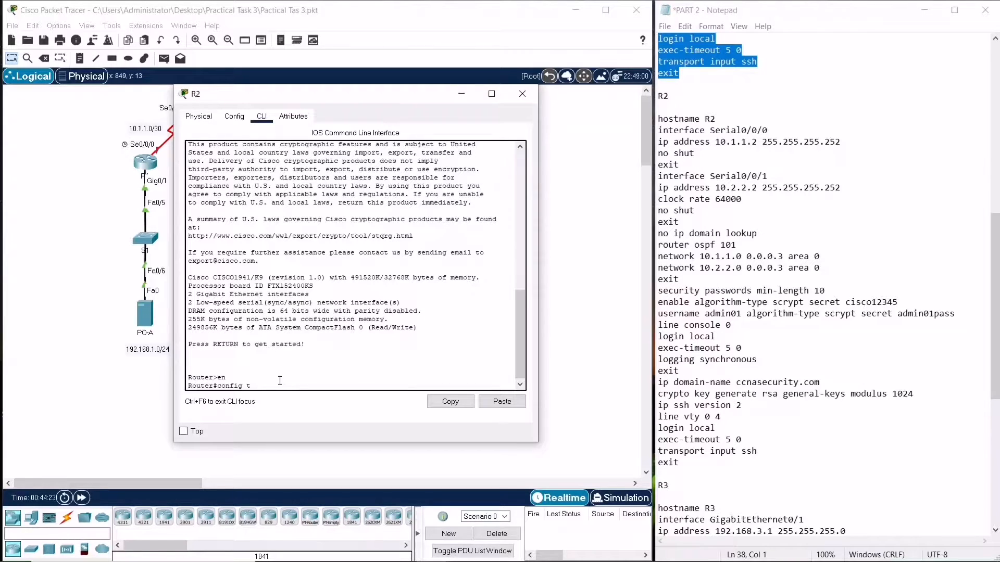
{"action": "key", "text": "Return"}
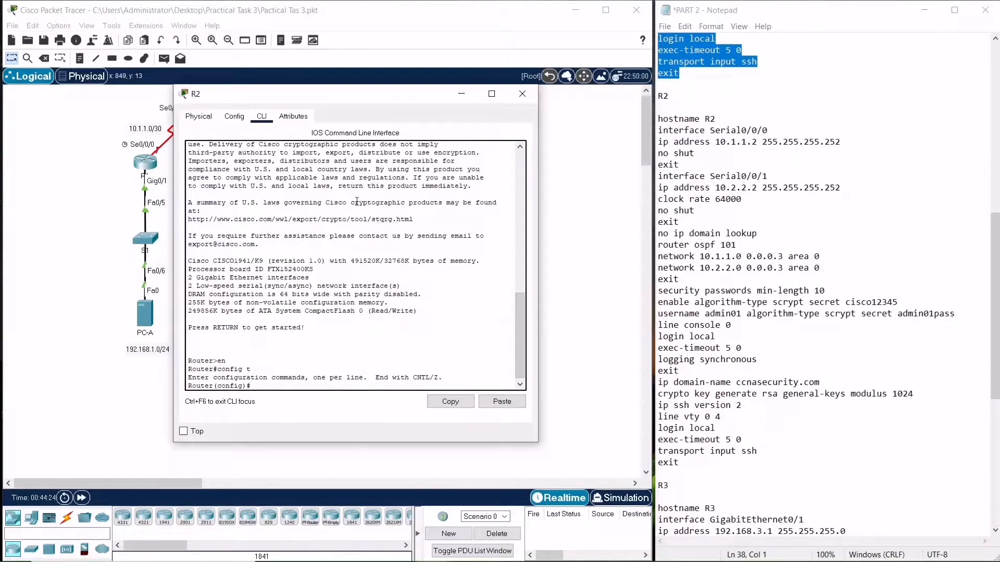
Copy R2's base configuration block (hostname, serial interfaces, OSPF 101) from the notes, paste it into R2's CLI and end
{"action": "left_click", "coordinate": [658, 119]}
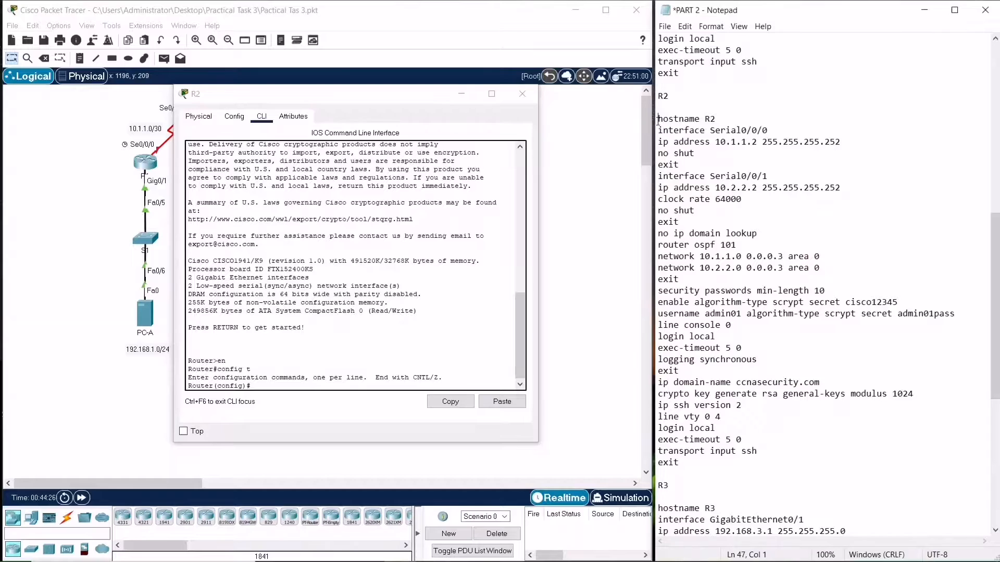
{"action": "left_click_drag", "start_coordinate": [658, 119], "coordinate": [704, 278]}
{"action": "right_click", "coordinate": [700, 273]}
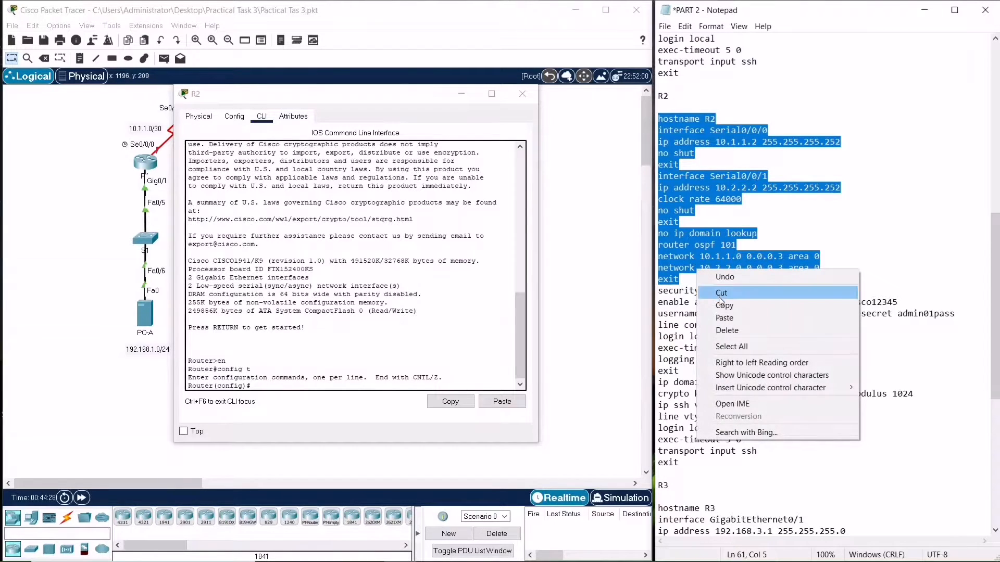
{"action": "left_click", "coordinate": [723, 306]}
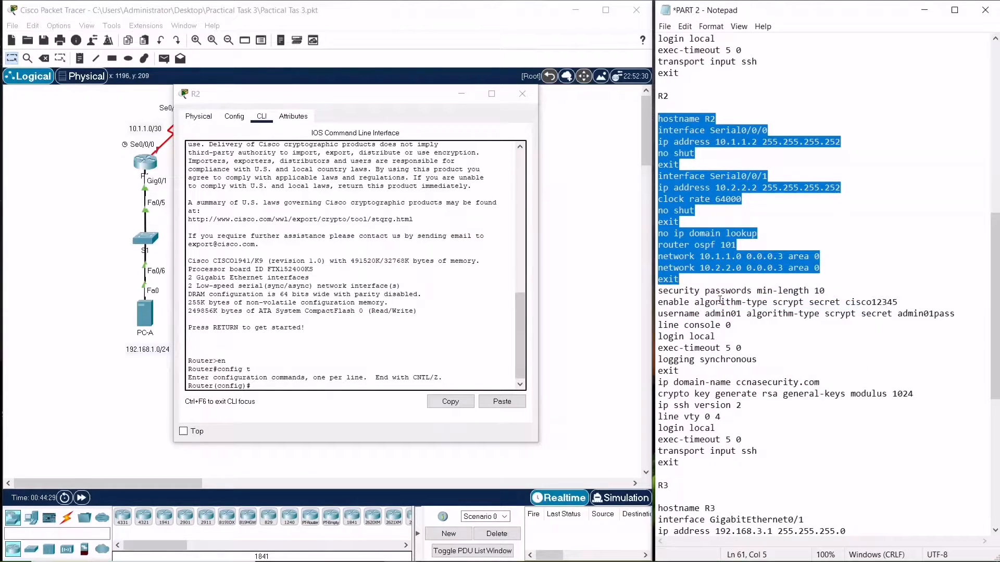
{"action": "left_click", "coordinate": [499, 408]}
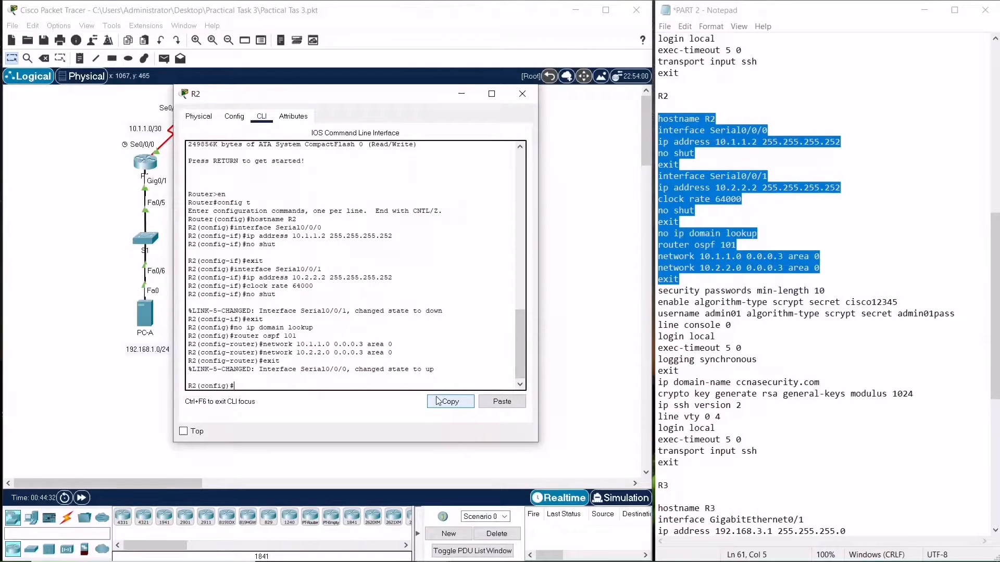
{"action": "type", "text": "end"}
{"action": "key", "text": "Return"}
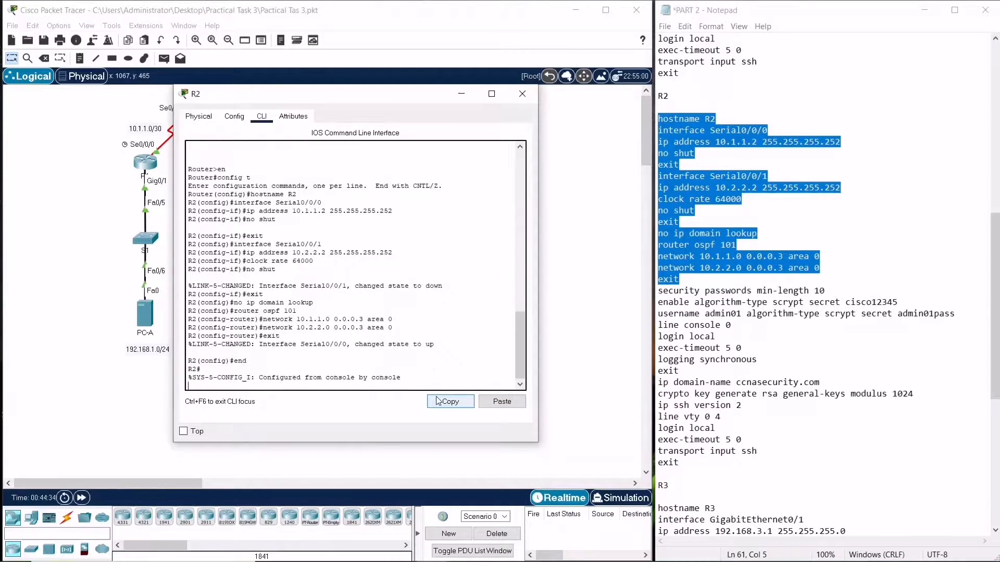
Save R2's running configuration to startup-config
{"action": "key", "text": "Return"}
{"action": "type", "text": "copy run start"}
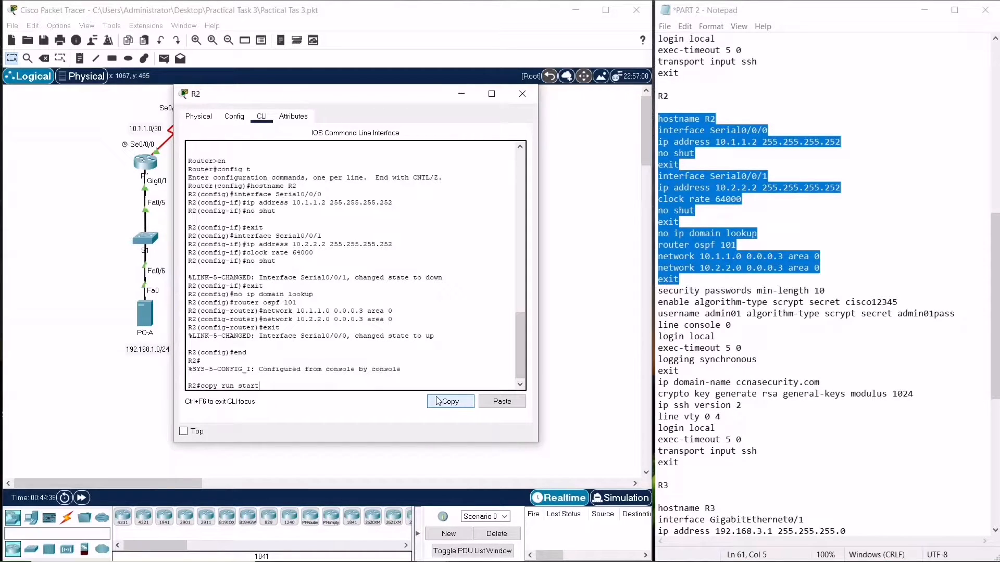
{"action": "key", "text": "Return"}
{"action": "key", "text": "Return"}
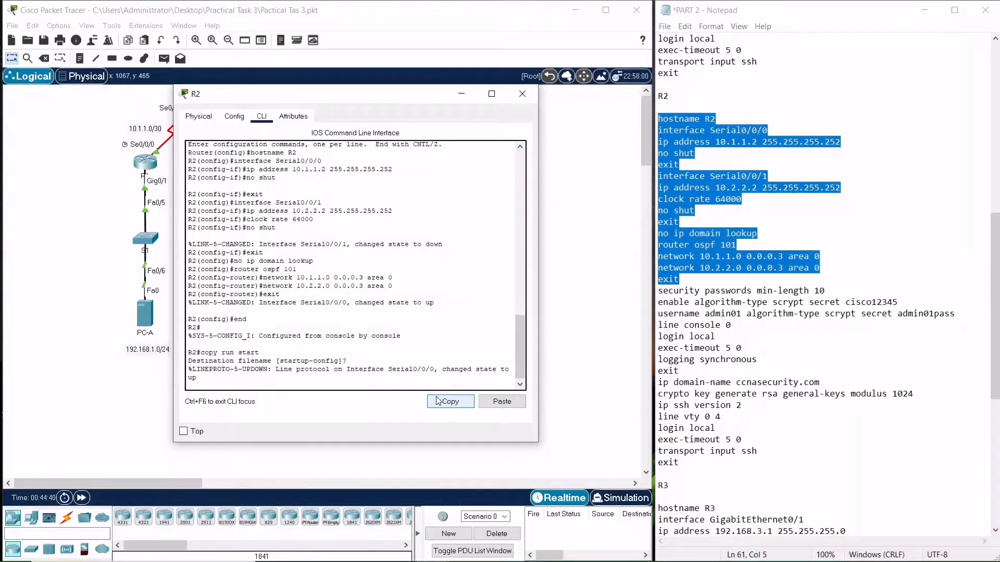
{"action": "key", "text": "super"}
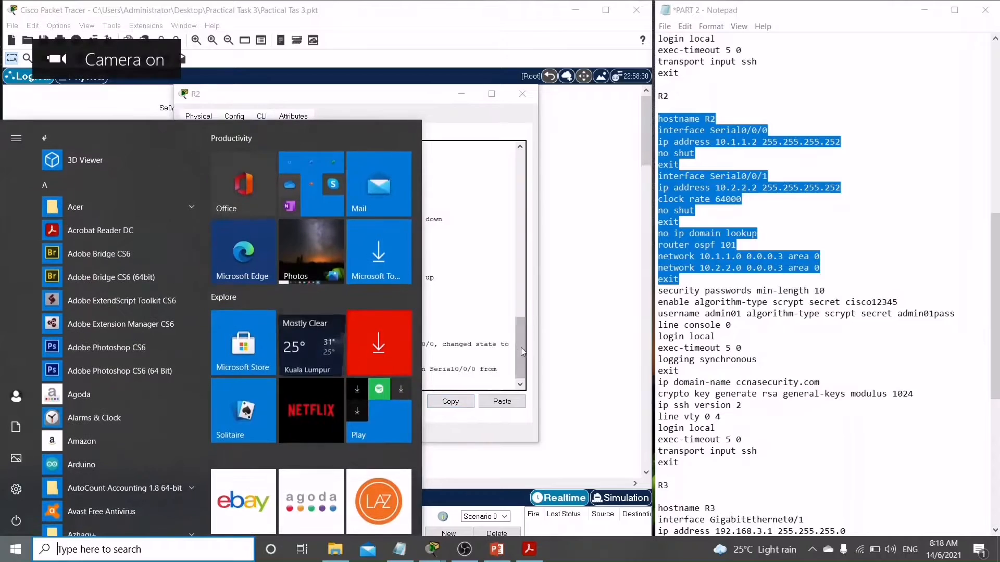
{"action": "left_click", "coordinate": [465, 385]}
{"action": "key", "text": "Return"}
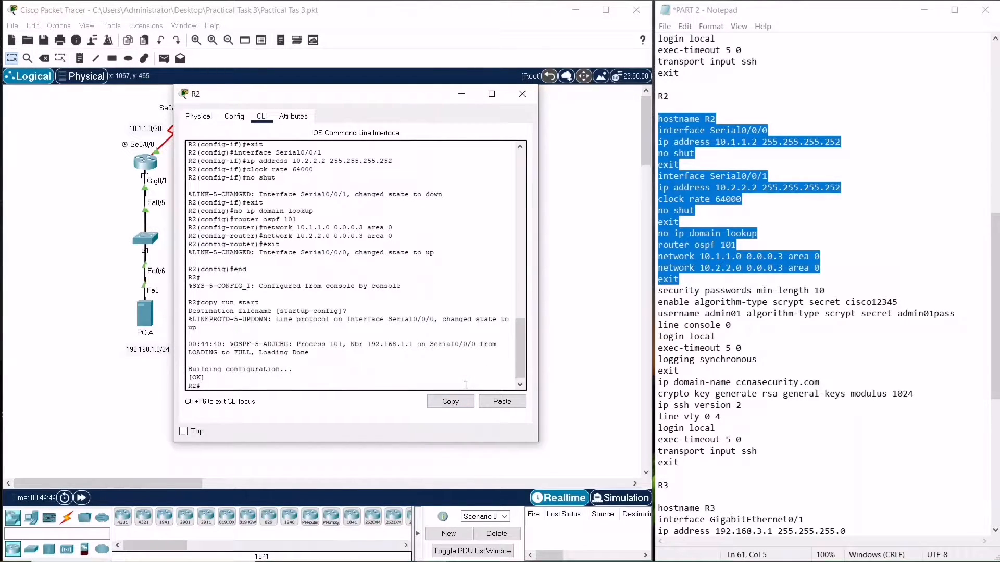
Start copy tftp: flash: on R2 from the clipboard history with remote host 192.168.1.3
{"action": "key", "text": "super+v"}
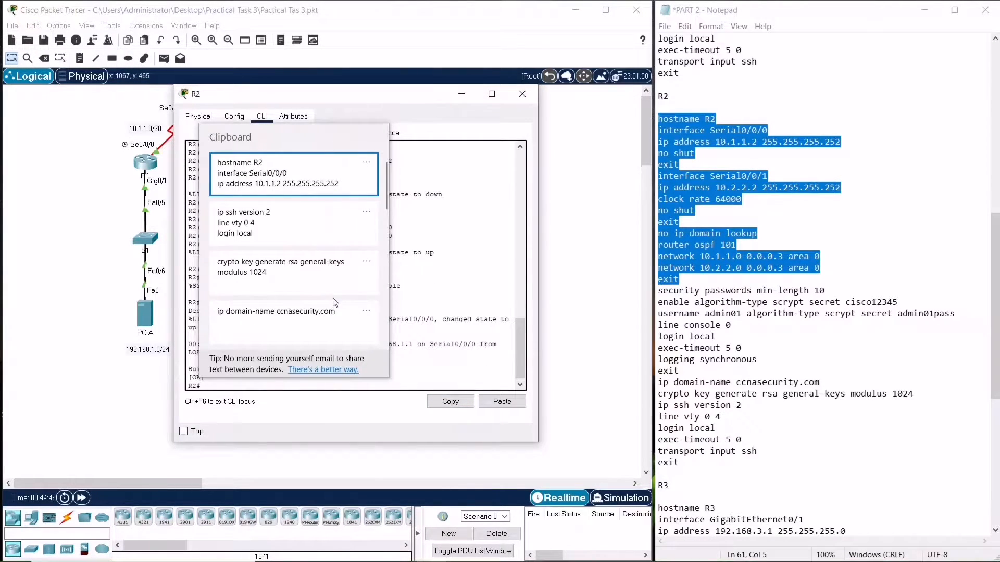
{"action": "scroll", "coordinate": [331, 305], "scroll_direction": "down", "scroll_amount": 8}
{"action": "scroll", "coordinate": [317, 314], "scroll_direction": "down", "scroll_amount": 4}
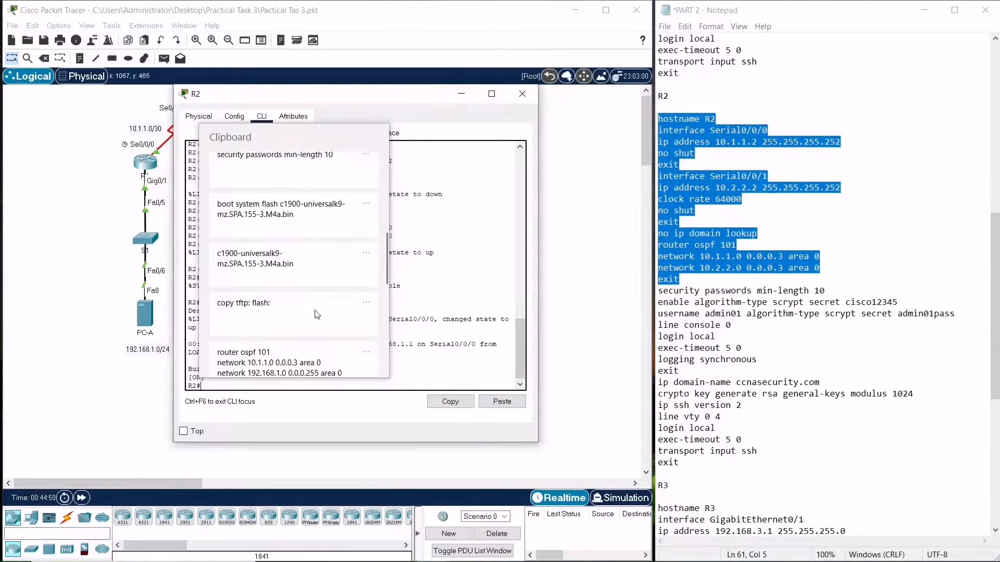
{"action": "left_click", "coordinate": [315, 311]}
{"action": "left_click_drag", "start_coordinate": [315, 311], "coordinate": [294, 370]}
{"action": "left_click", "coordinate": [343, 387]}
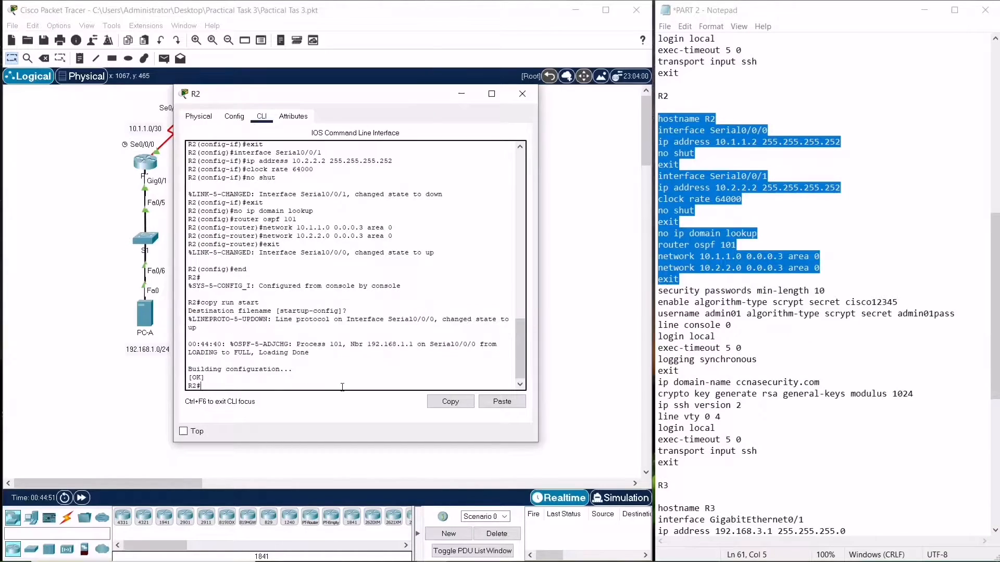
{"action": "left_click", "coordinate": [491, 407]}
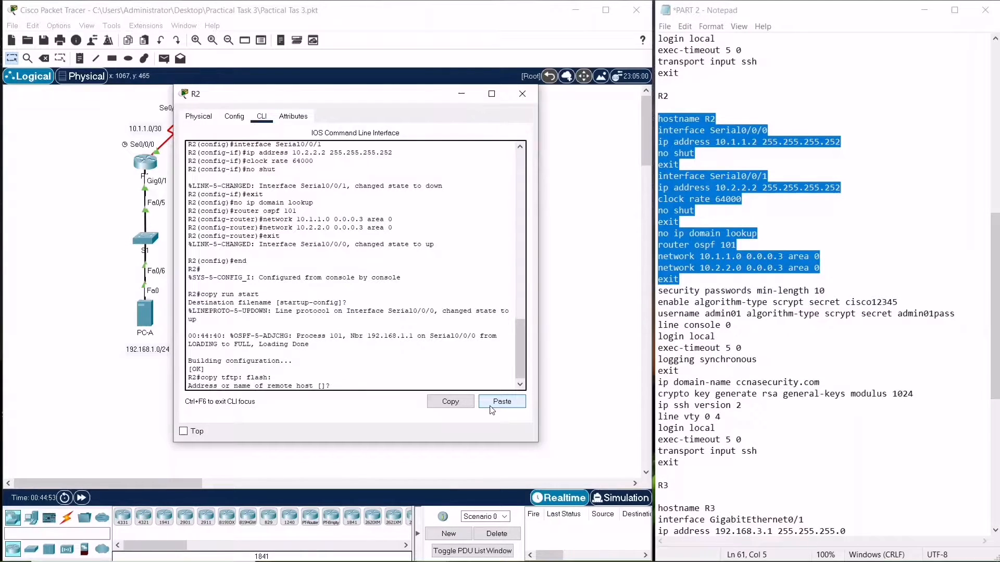
{"action": "type", "text": "192.168.1.3"}
{"action": "key", "text": "Return"}
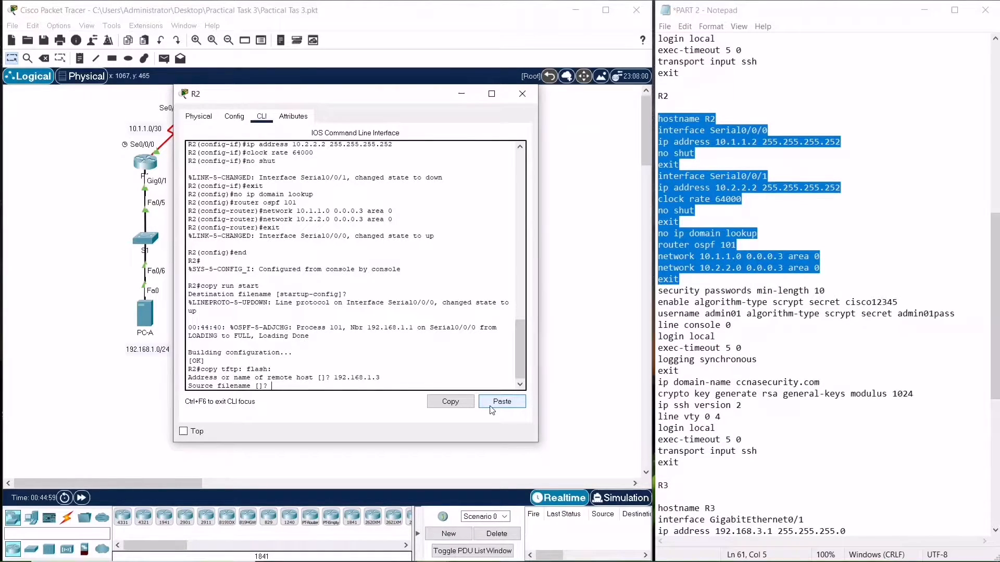
Enter source filename c1900-universalk9-mz.SPA.155-3.M4a.bin and accept the default destination to download the IOS image
{"action": "key", "text": "super+v"}
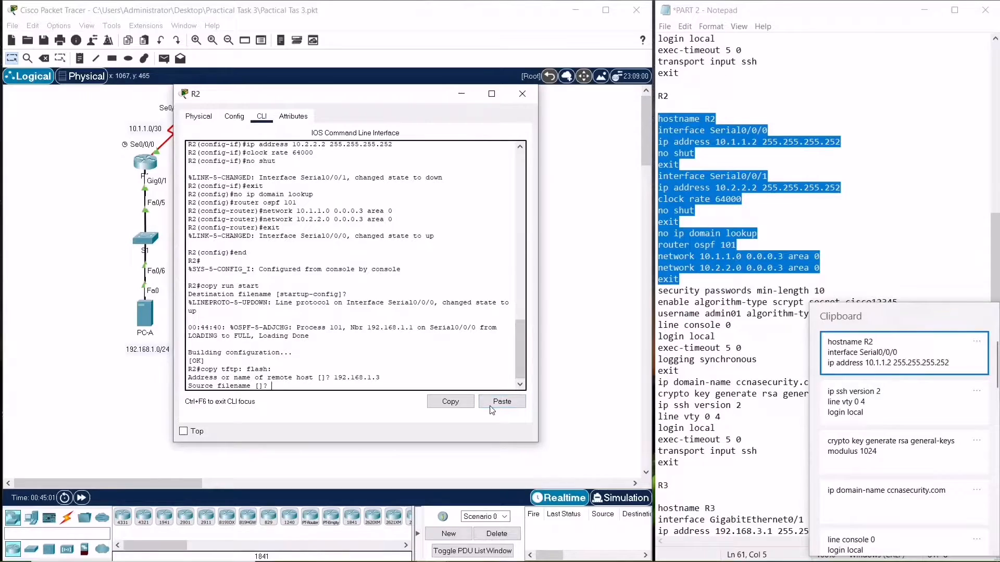
{"action": "scroll", "coordinate": [909, 449], "scroll_direction": "down", "scroll_amount": 3}
{"action": "scroll", "coordinate": [909, 449], "scroll_direction": "down", "scroll_amount": 5}
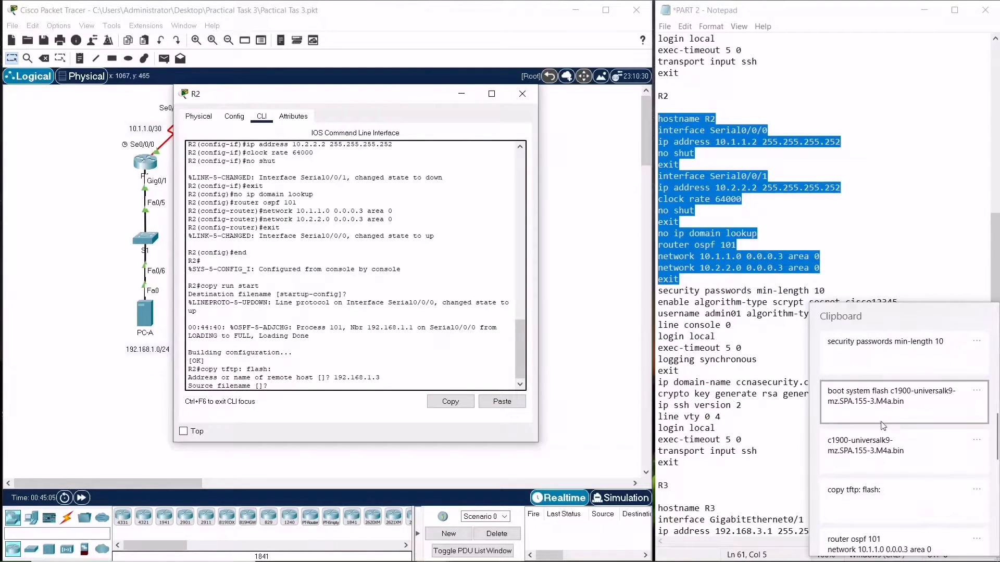
{"action": "left_click", "coordinate": [886, 456]}
{"action": "left_click", "coordinate": [520, 402]}
{"action": "key", "text": "Return"}
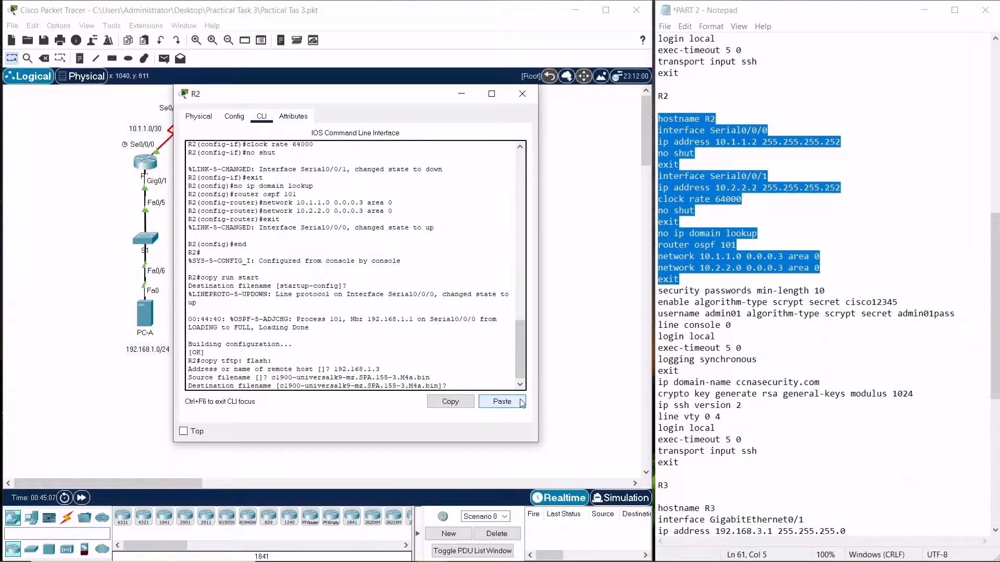
{"action": "key", "text": "Return"}
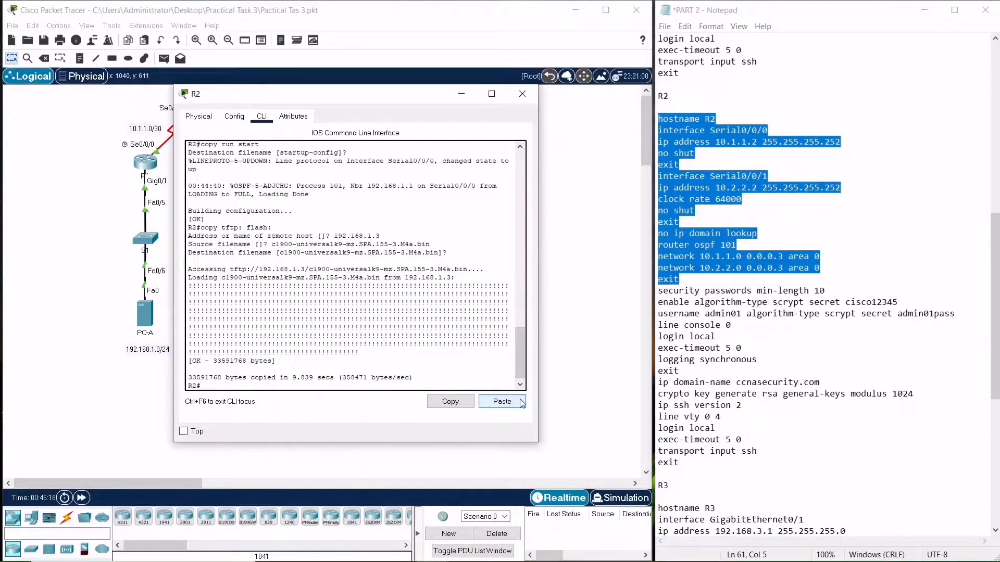
Set boot system flash c1900-universalk9-mz.SPA.155-3.M4a.bin in R2's global configuration and end
{"action": "type", "text": "config t"}
{"action": "key", "text": "Return"}
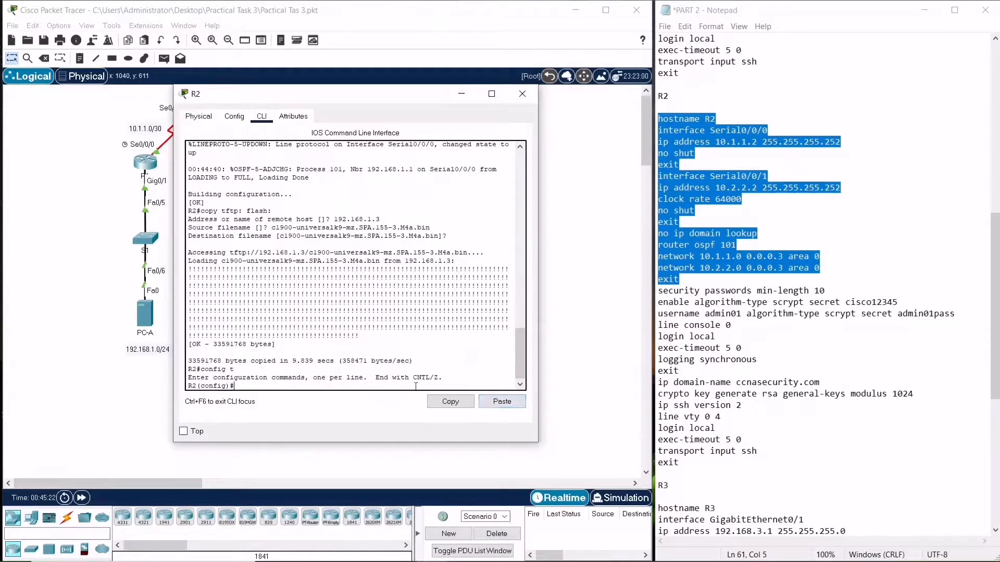
{"action": "key", "text": "super+v"}
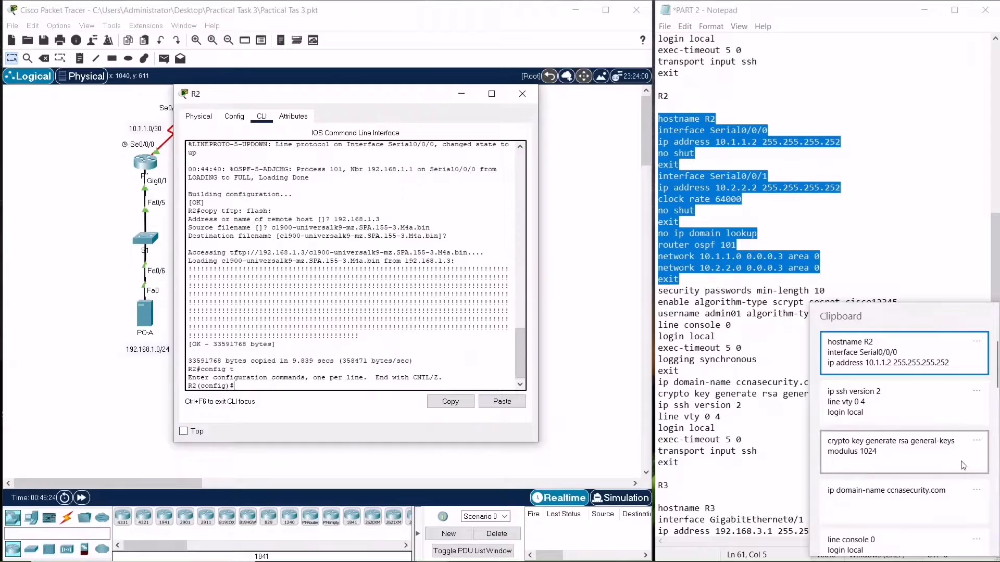
{"action": "scroll", "coordinate": [963, 465], "scroll_direction": "down", "scroll_amount": 5}
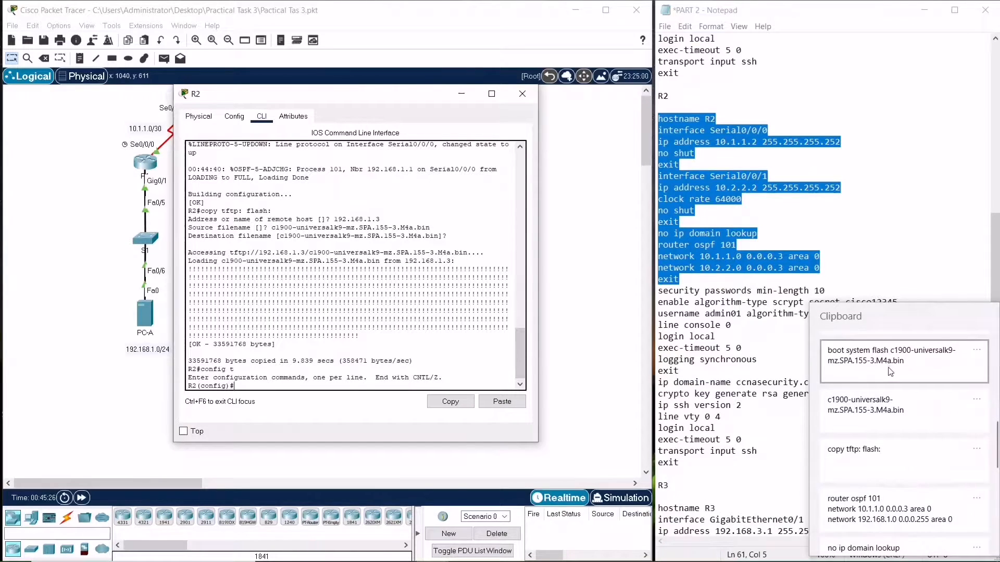
{"action": "left_click", "coordinate": [889, 370]}
{"action": "left_click", "coordinate": [510, 401]}
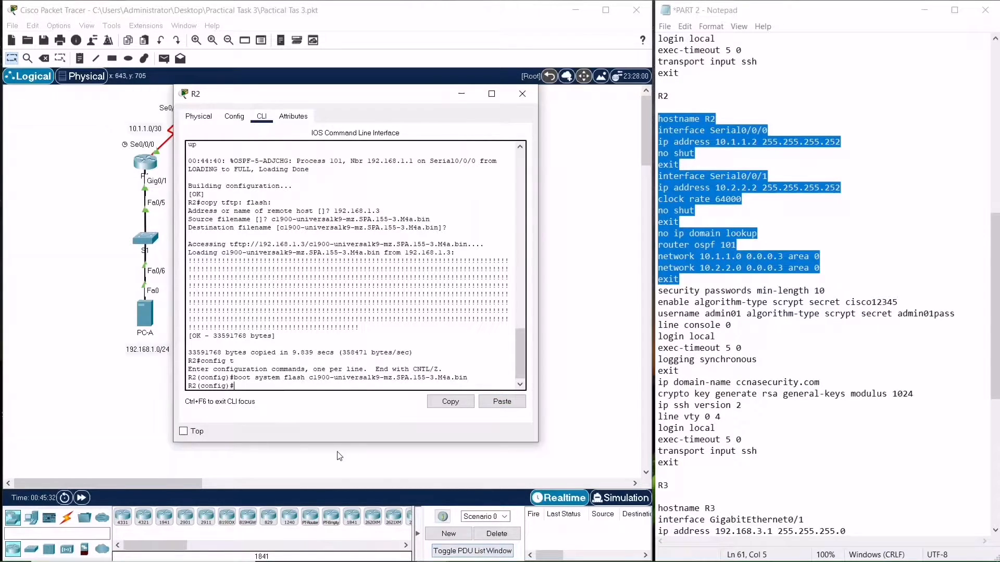
{"action": "type", "text": "end"}
{"action": "key", "text": "Return"}
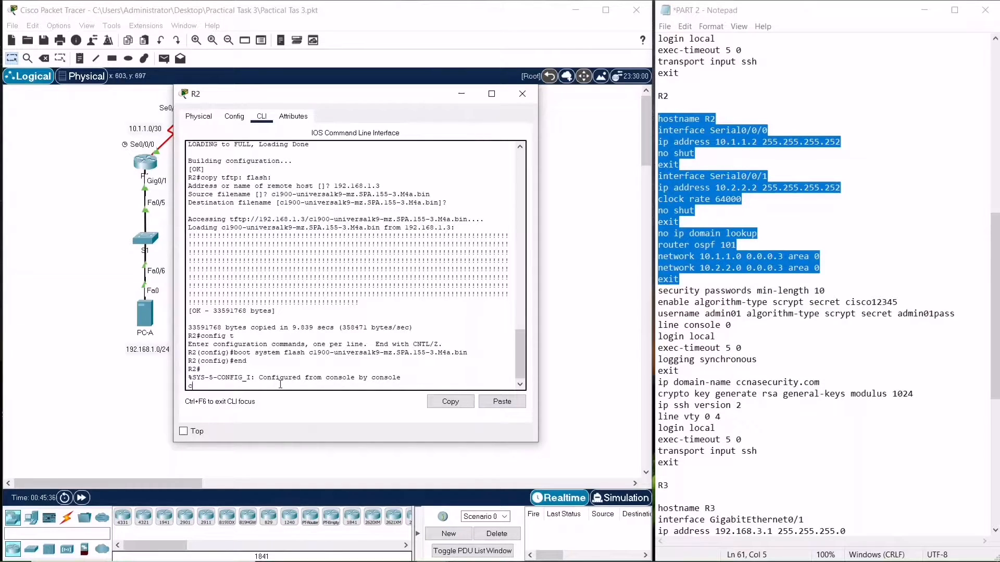
Try to save R2's running configuration to startup-config
{"action": "type", "text": "c"}
{"action": "key", "text": "Return"}
{"action": "type", "text": "co"}
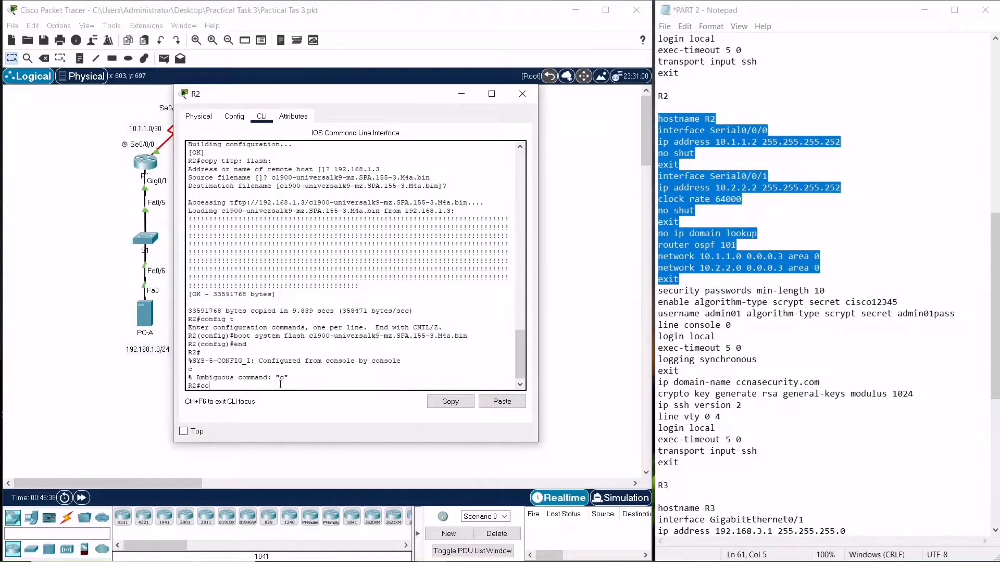
{"action": "type", "text": "ppy run start"}
{"action": "key", "text": "Return"}
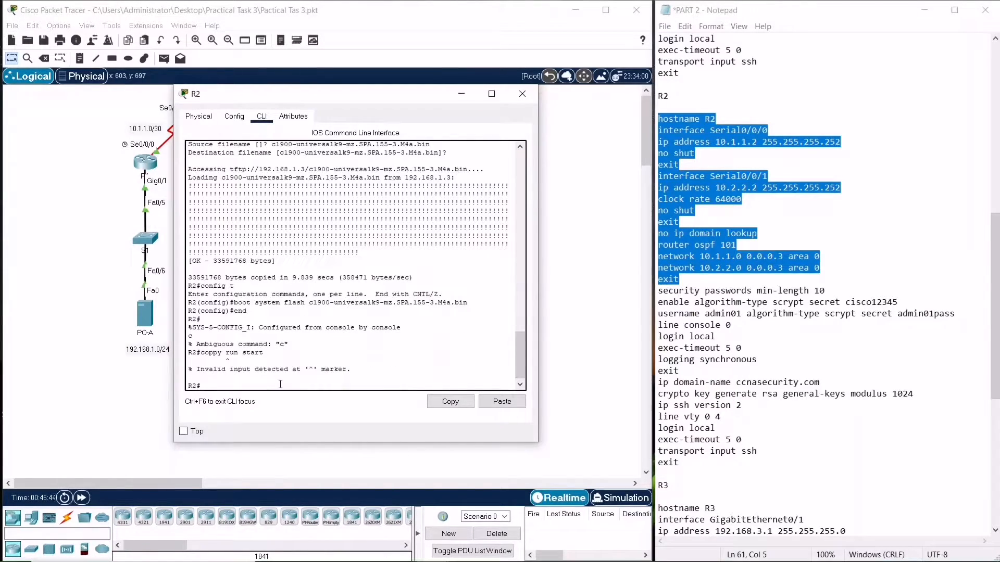
Save R2's running configuration to startup-config, accepting the default destination filename
{"action": "key", "text": "Up"}
{"action": "key", "text": "BackSpace"}
{"action": "key", "text": "Return"}
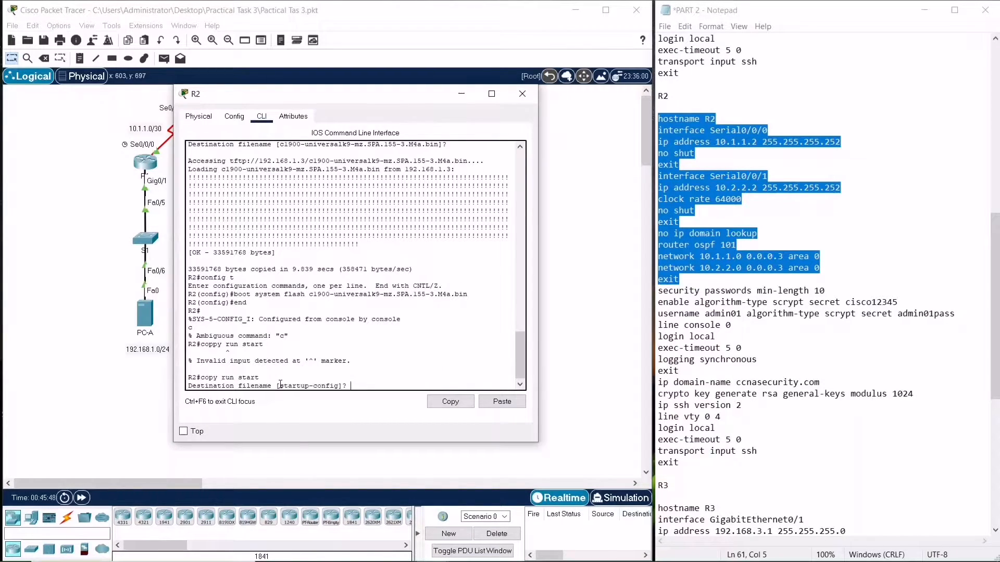
{"action": "key", "text": "Return"}
Reload R2 so it boots the new IOS image
{"action": "type", "text": "relaod"}
{"action": "key", "text": "Return"}
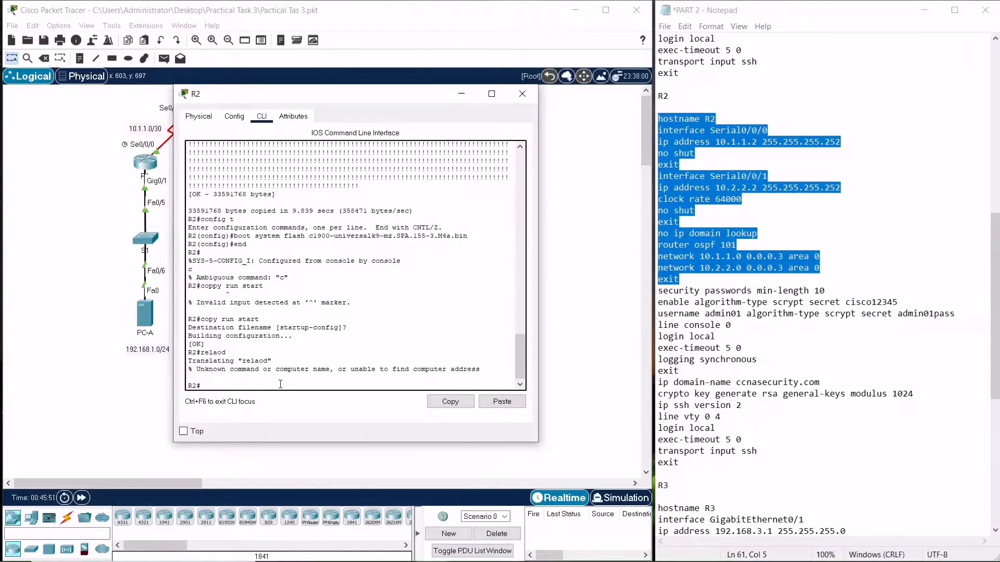
{"action": "key", "text": "Up"}
{"action": "key", "text": "BackSpace"}
{"action": "key", "text": "BackSpace"}
{"action": "key", "text": "BackSpace"}
{"action": "type", "text": "oa"}
{"action": "key", "text": "Return"}
{"action": "key", "text": "Return"}
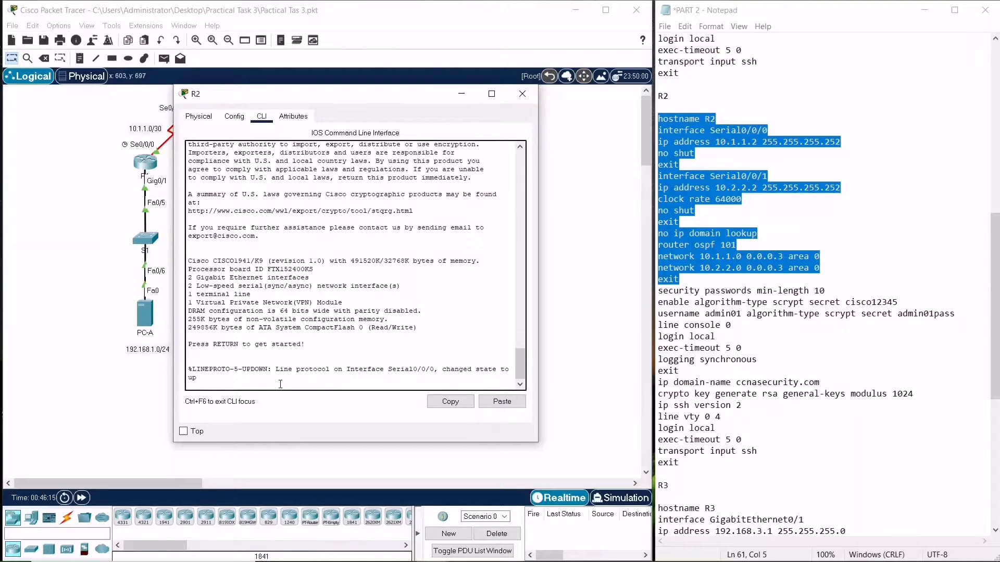
Enter privileged EXEC mode on R2 and run show version to check the loaded system image
{"action": "key", "text": "Return"}
{"action": "type", "text": "e"}
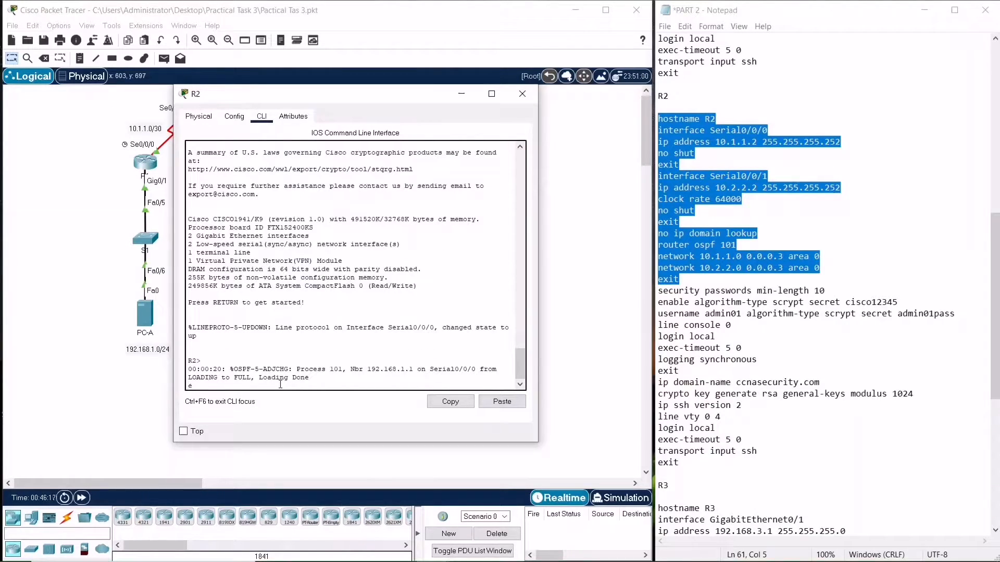
{"action": "type", "text": "n"}
{"action": "key", "text": "Return"}
{"action": "type", "text": "sh ver"}
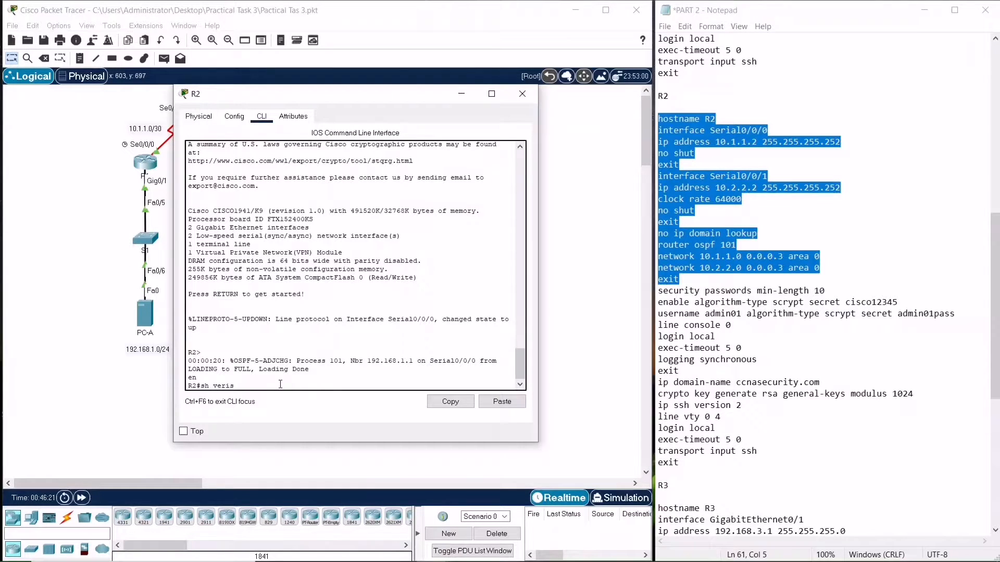
{"action": "type", "text": "sion"}
{"action": "key", "text": "Return"}
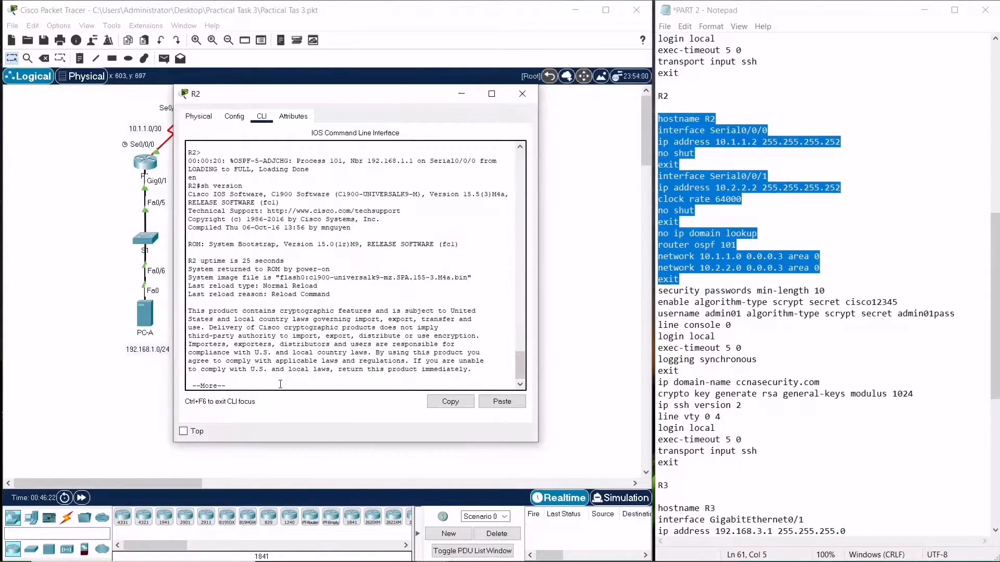
{"action": "scroll", "coordinate": [334, 277], "scroll_direction": "up", "scroll_amount": 12}
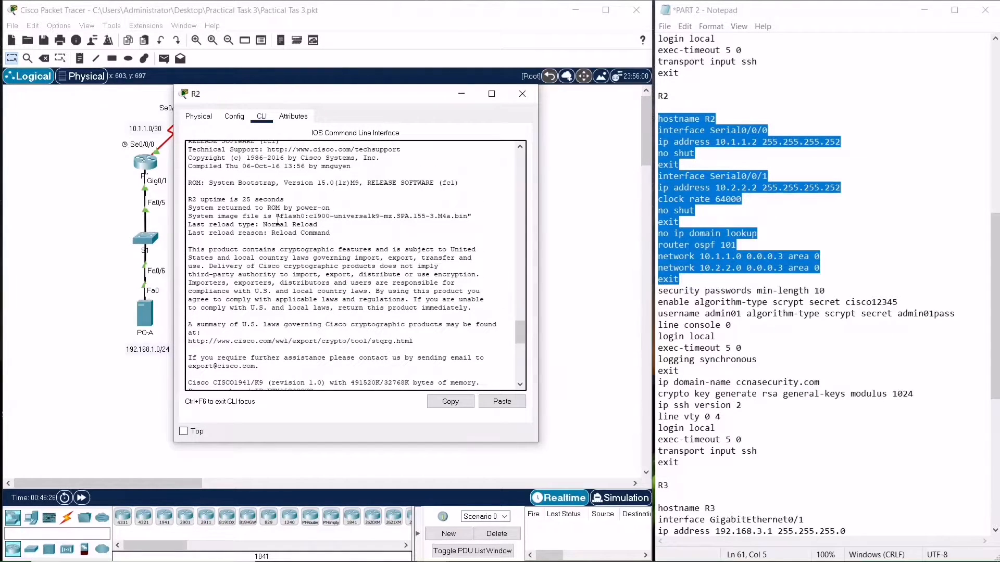
{"action": "scroll", "coordinate": [371, 331], "scroll_direction": "down", "scroll_amount": 10}
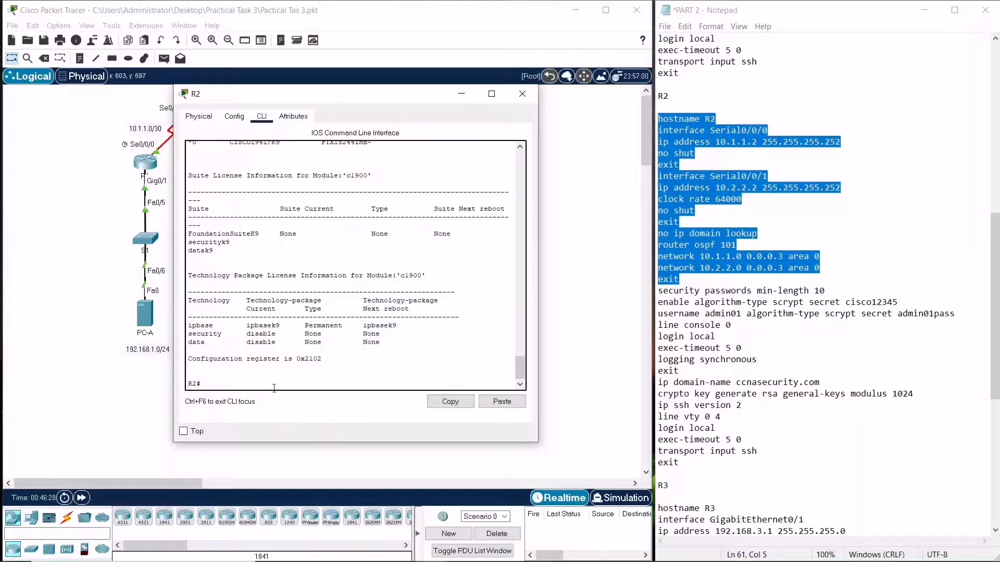
Paste R2's hardening block into global configuration: password minimum length 10, enable secret, local user admin01, console and vty login, SSH version 2, then end
{"action": "type", "text": "config t"}
{"action": "key", "text": "Return"}
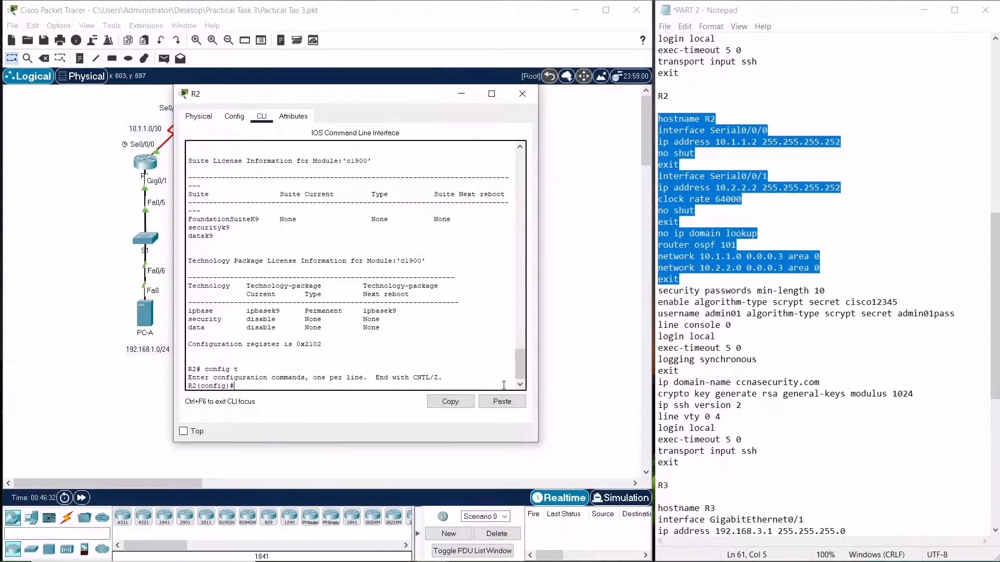
{"action": "left_click_drag", "start_coordinate": [689, 459], "coordinate": [657, 292]}
{"action": "key", "text": "ctrl+c"}
{"action": "left_click", "coordinate": [482, 402]}
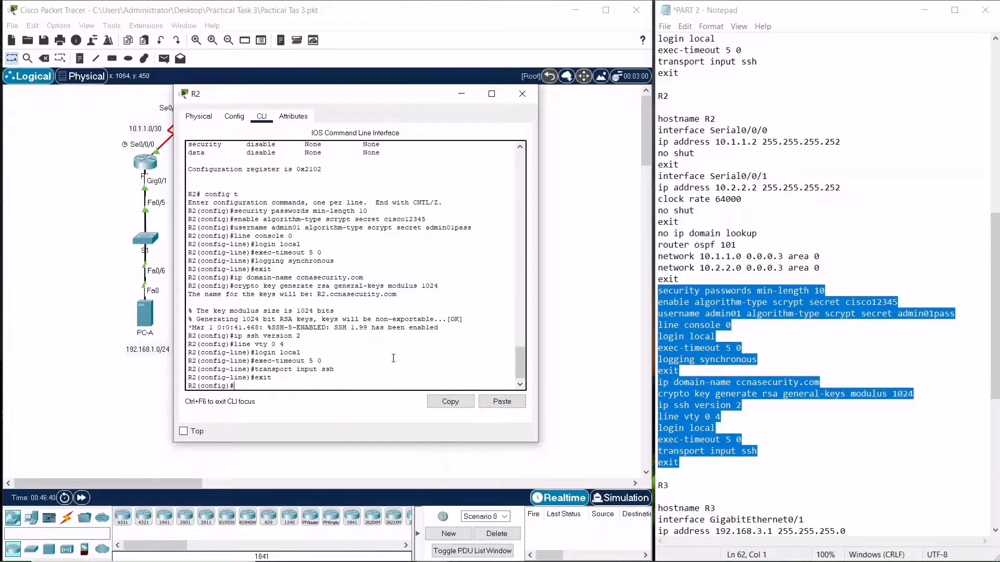
{"action": "type", "text": "end"}
{"action": "key", "text": "Return"}
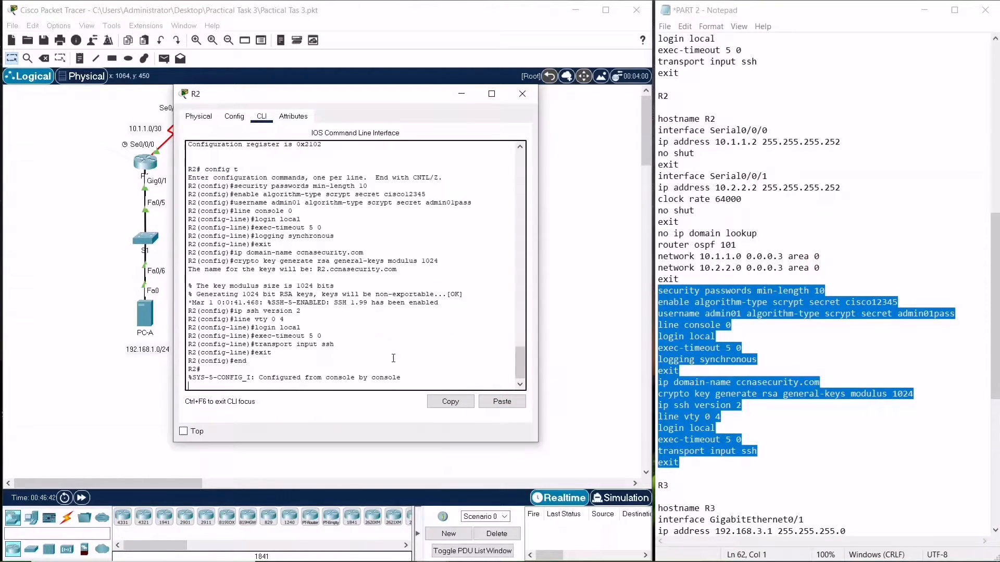
Save R2's running configuration to startup-config
{"action": "type", "text": "copy ru"}
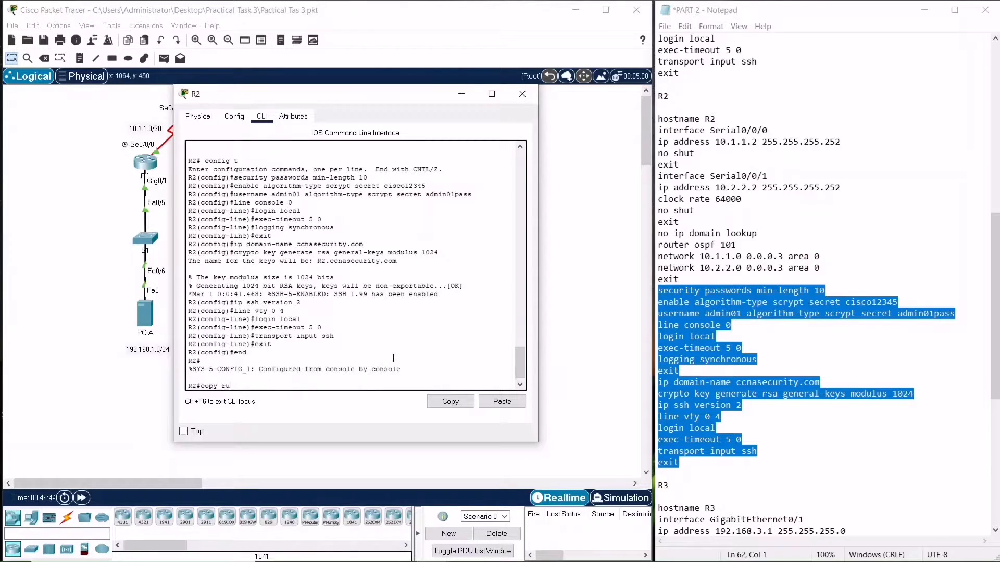
{"action": "type", "text": "n satr"}
{"action": "type", "text": "tart"}
{"action": "key", "text": "Return"}
{"action": "key", "text": "Return"}
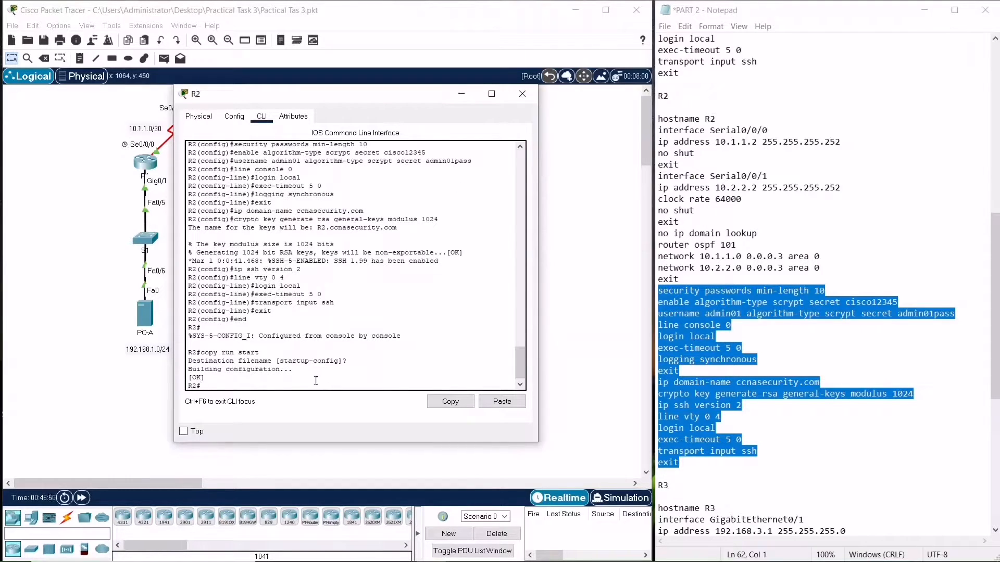
Close R2's window, open R3's CLI, and enter global configuration mode
{"action": "left_click", "coordinate": [521, 99]}
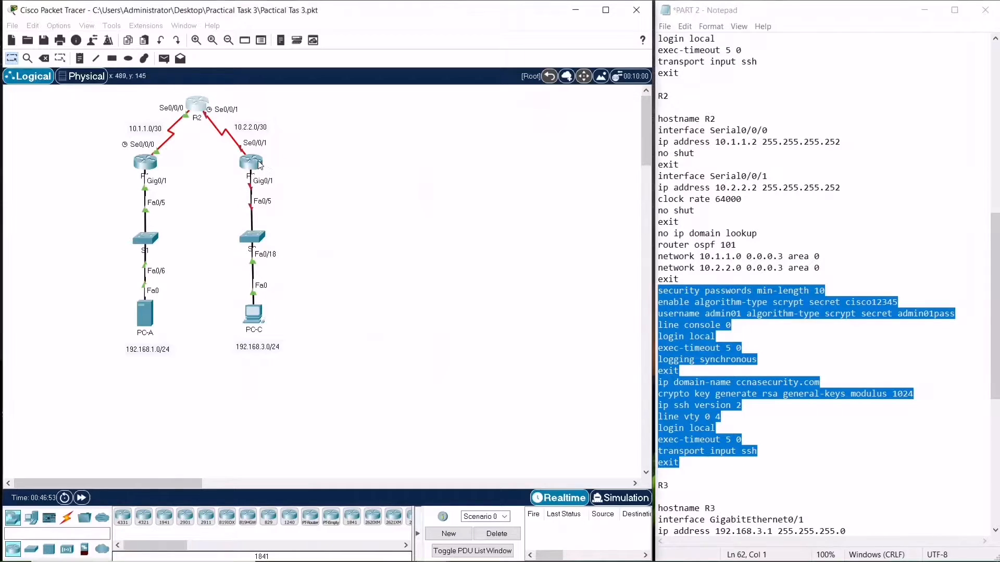
{"action": "left_click", "coordinate": [251, 162]}
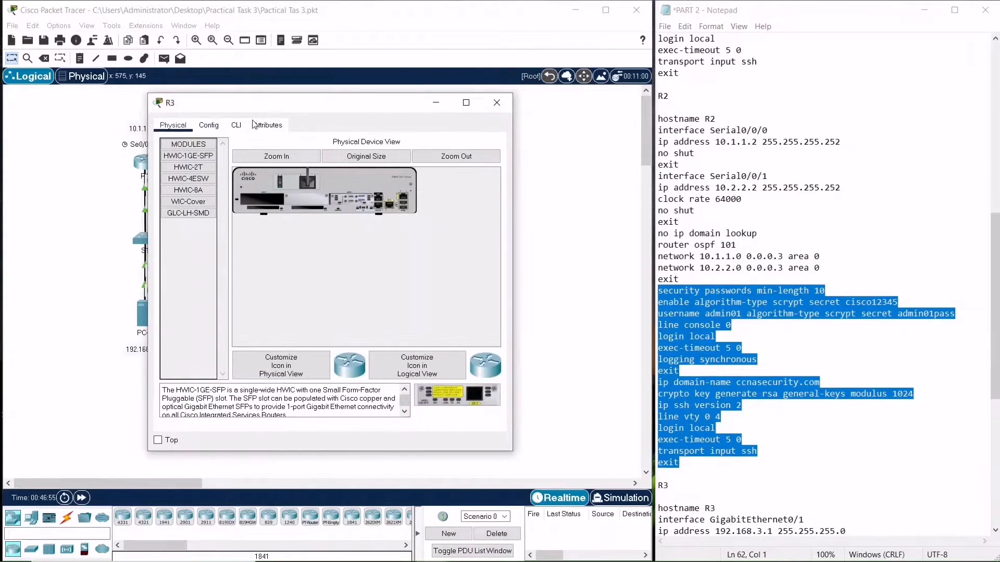
{"action": "left_click", "coordinate": [235, 126]}
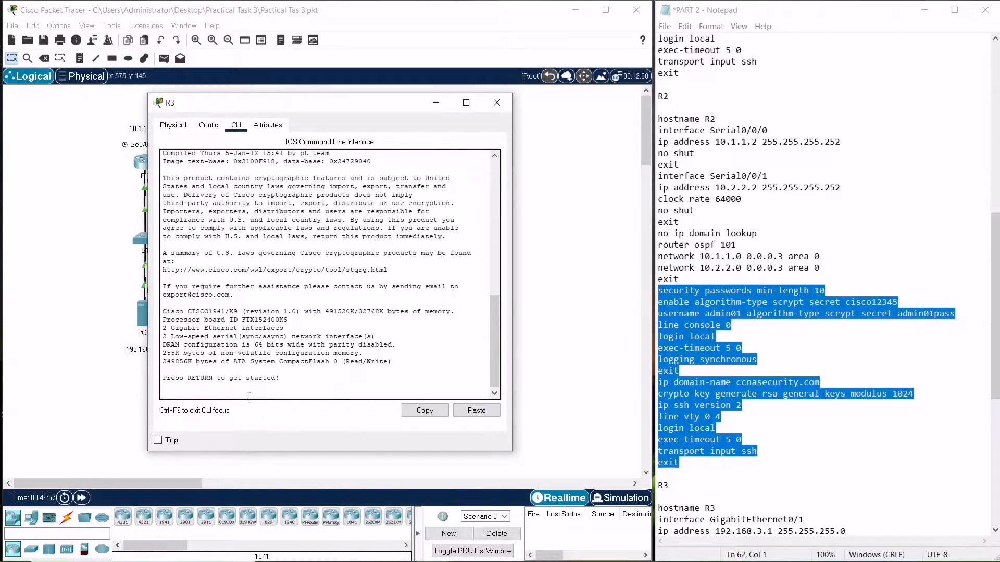
{"action": "key", "text": "Return"}
{"action": "type", "text": "en"}
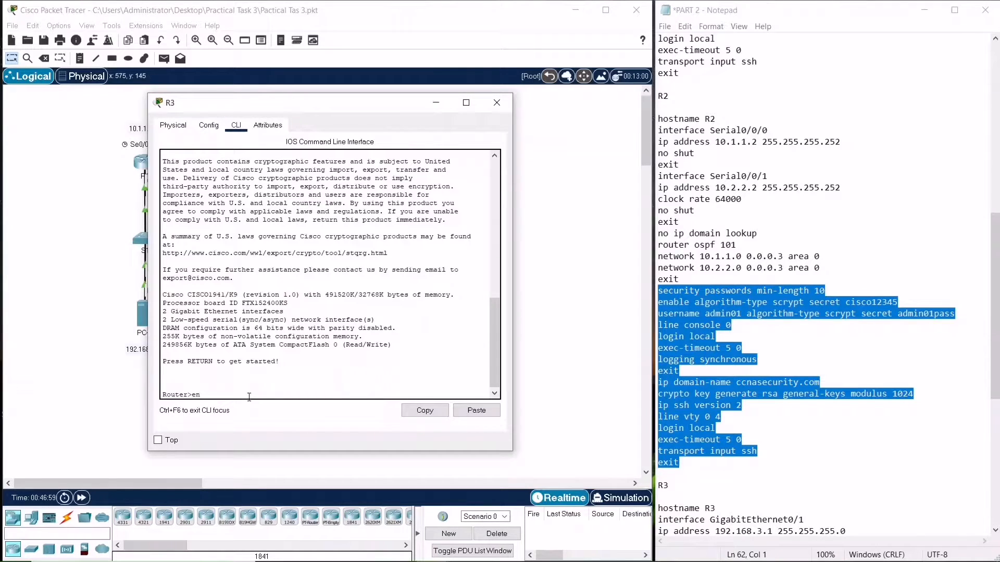
{"action": "key", "text": "Return"}
{"action": "type", "text": "co"}
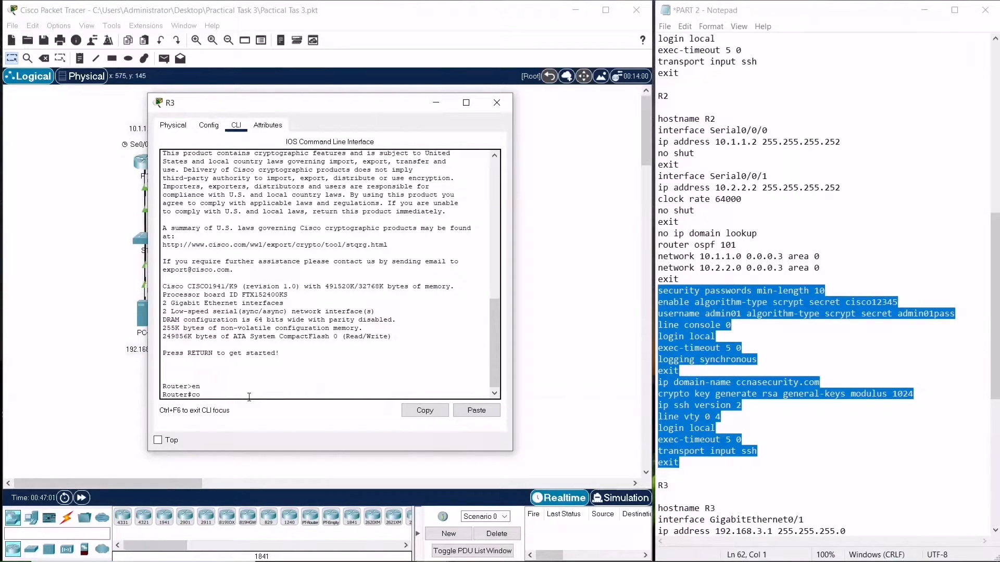
{"action": "type", "text": "nfig t"}
{"action": "key", "text": "Return"}
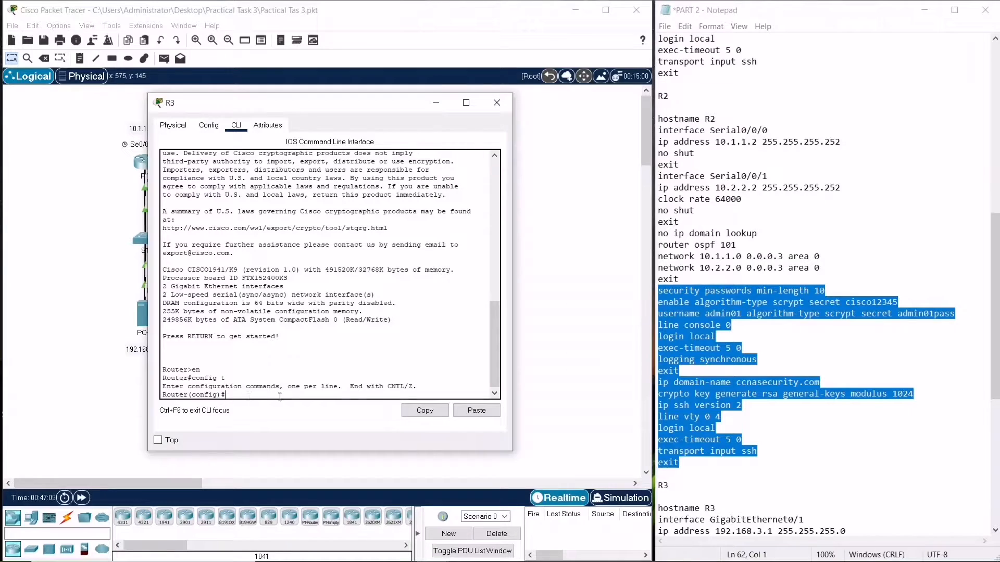
Copy R3's base configuration block (hostname, interface addresses, OSPF 101 networks) from the notes and paste it into R3
{"action": "scroll", "coordinate": [691, 465], "scroll_direction": "down", "scroll_amount": 5}
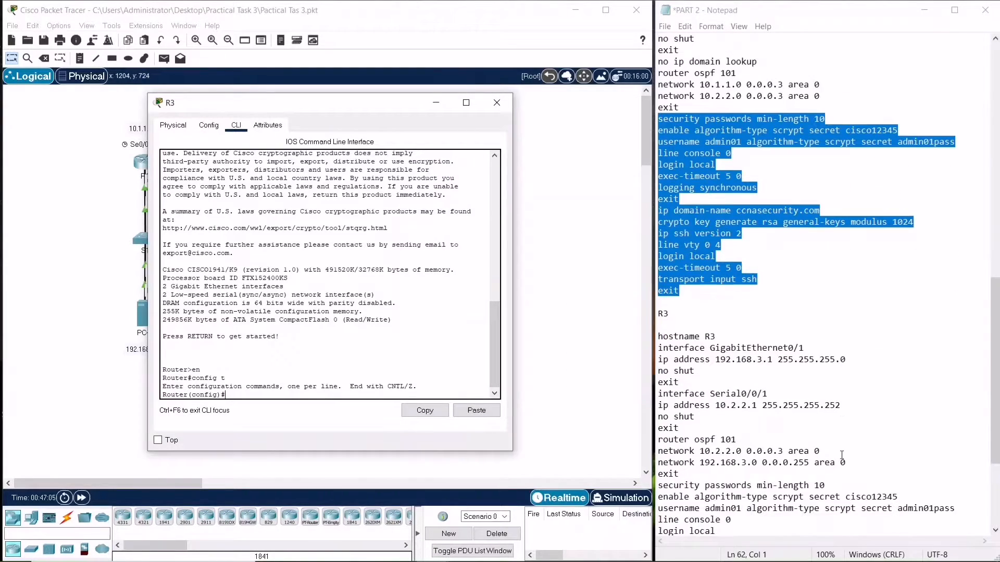
{"action": "left_click_drag", "start_coordinate": [680, 475], "coordinate": [657, 333]}
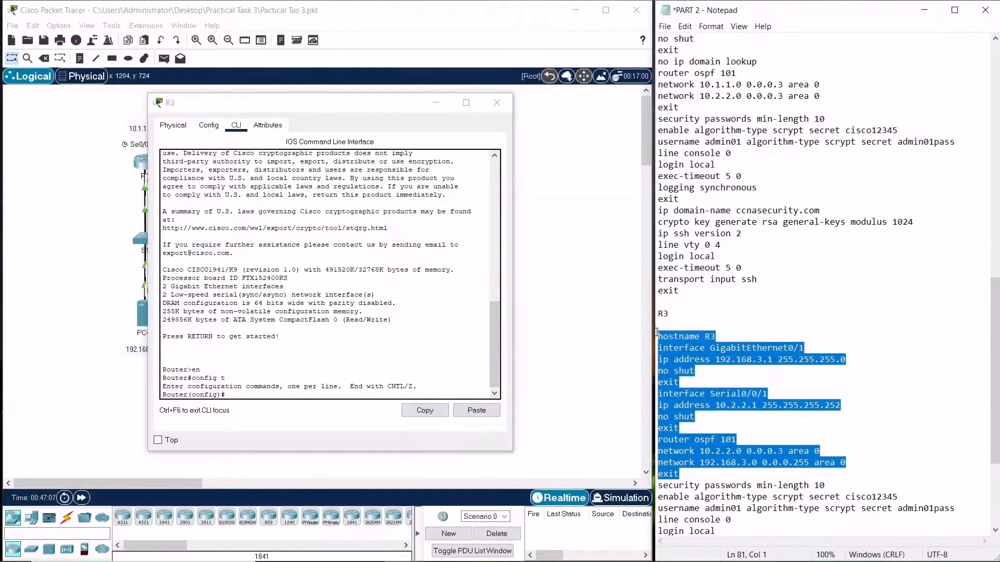
{"action": "right_click", "coordinate": [682, 394]}
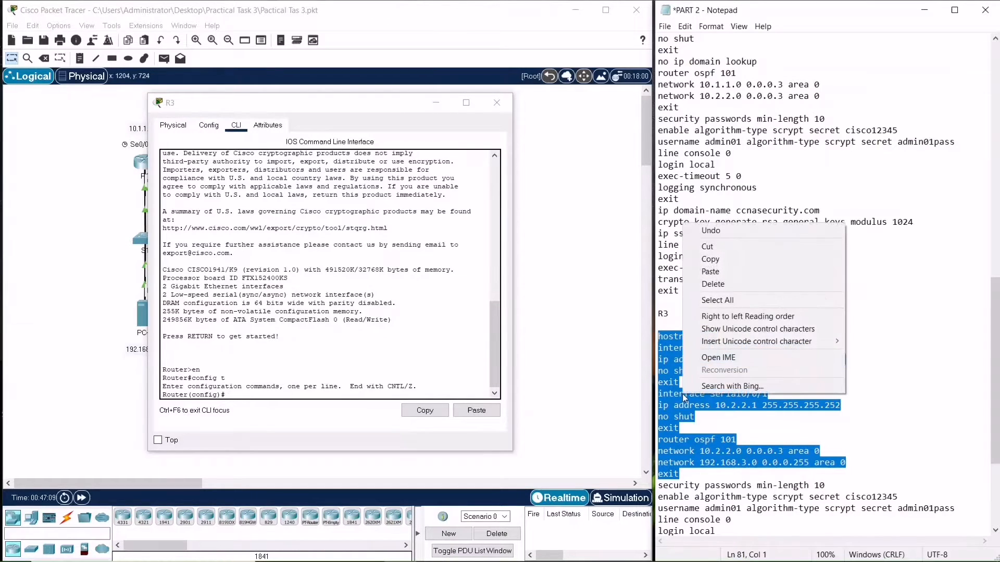
{"action": "left_click", "coordinate": [734, 265]}
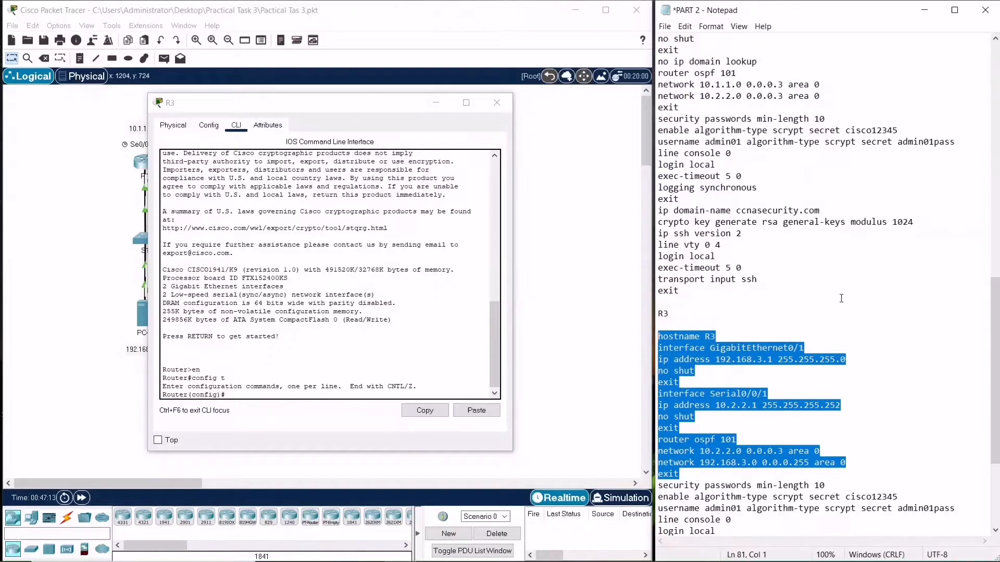
{"action": "left_click", "coordinate": [240, 389]}
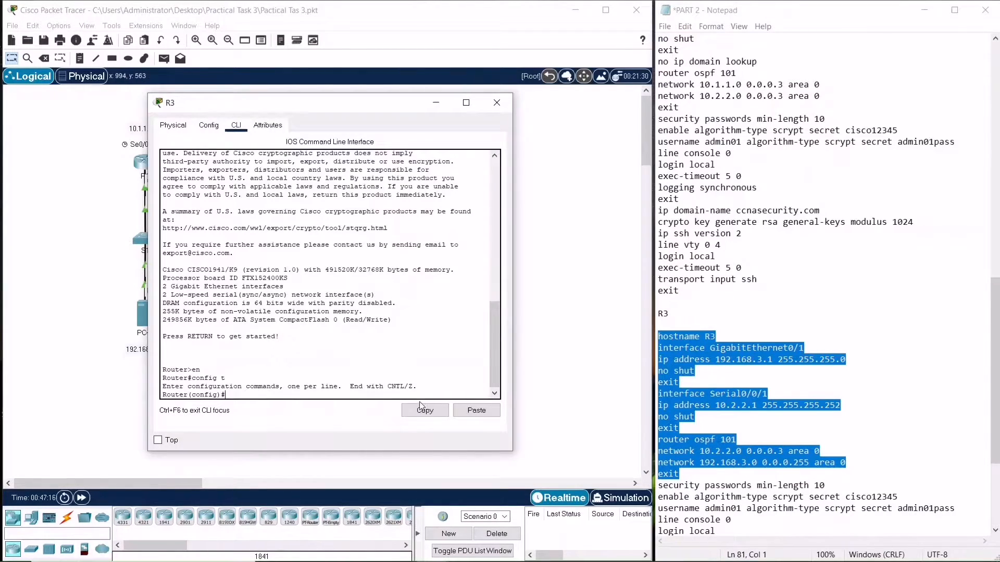
{"action": "left_click", "coordinate": [476, 411]}
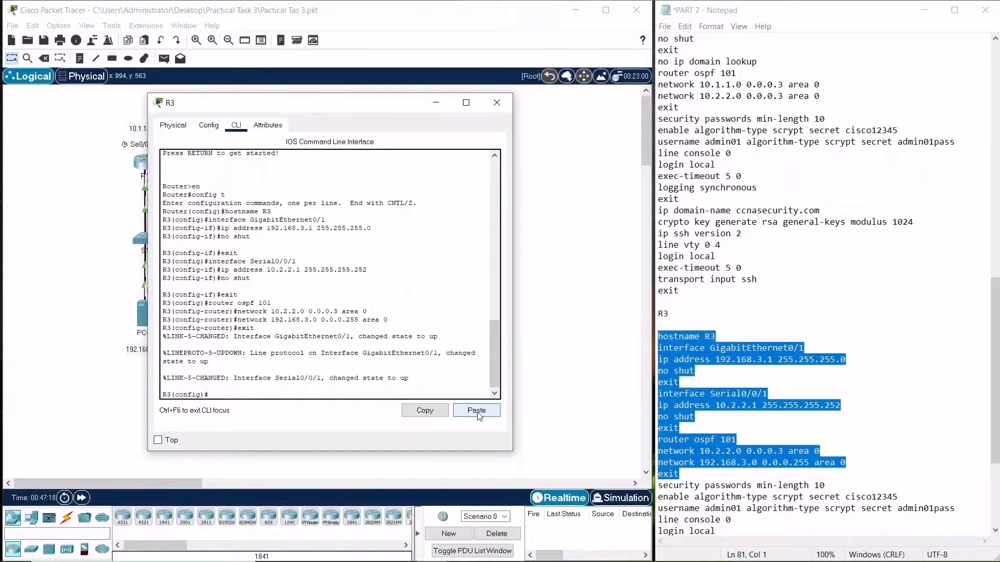
Disable DNS lookup on R3 with no ip domain-lookup
{"action": "type", "text": "no ip doain"}
{"action": "key", "text": "BackSpace"}
{"action": "key", "text": "BackSpace"}
{"action": "type", "text": "main"}
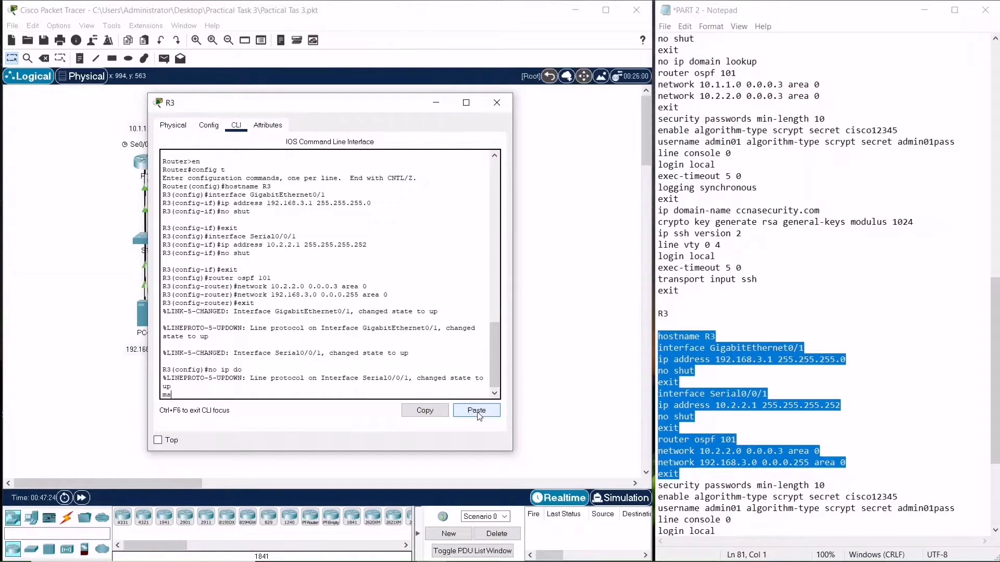
{"action": "key", "text": "BackSpace"}
{"action": "key", "text": "BackSpace"}
{"action": "key", "text": "Return"}
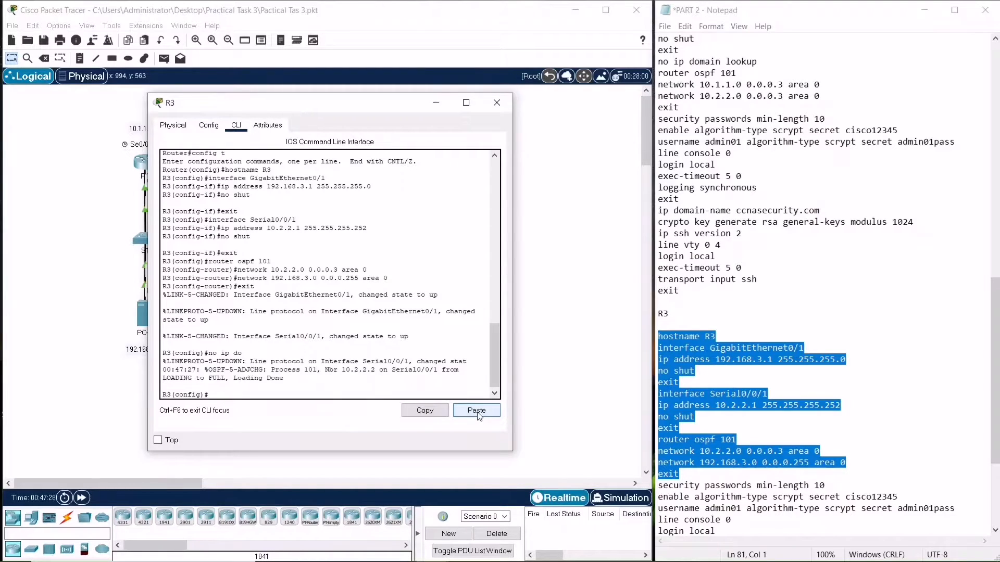
{"action": "type", "text": "n ip dmomain-lookup"}
{"action": "key", "text": "Return"}
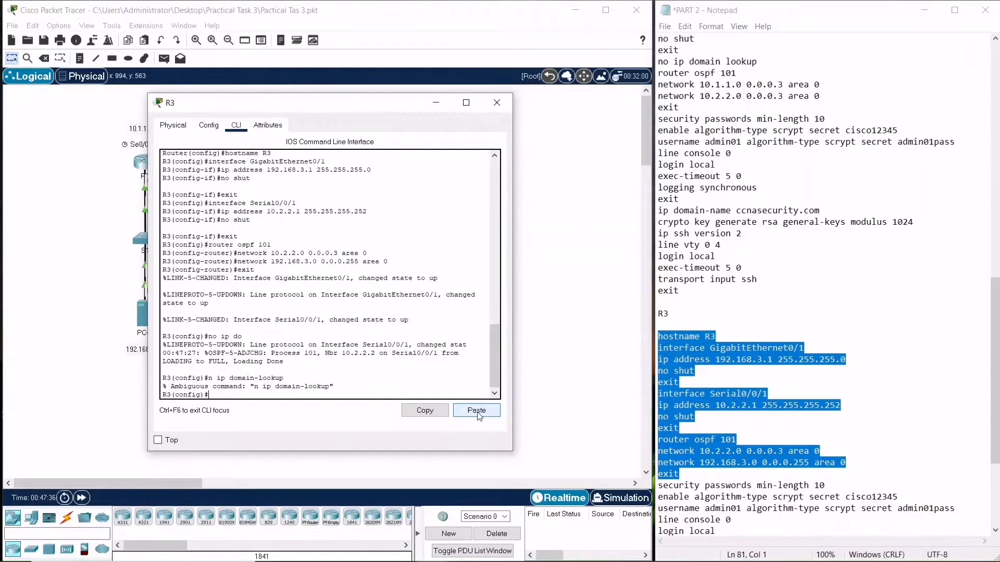
{"action": "key", "text": "Up"}
{"action": "type", "text": "o"}
{"action": "key", "text": "Return"}
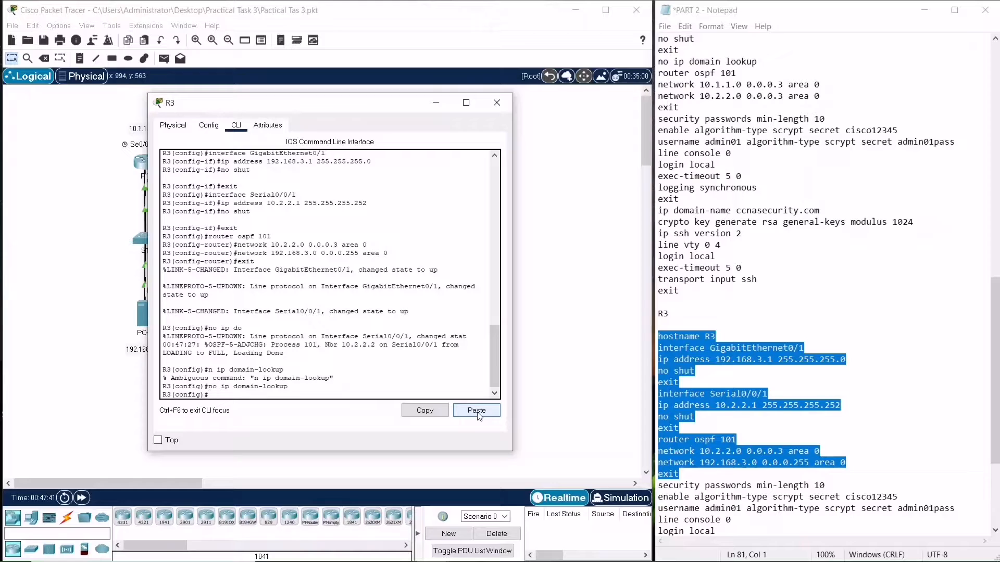
End configuration mode and save R3's running configuration to startup-config
{"action": "type", "text": "end"}
{"action": "key", "text": "Return"}
{"action": "key", "text": "Return"}
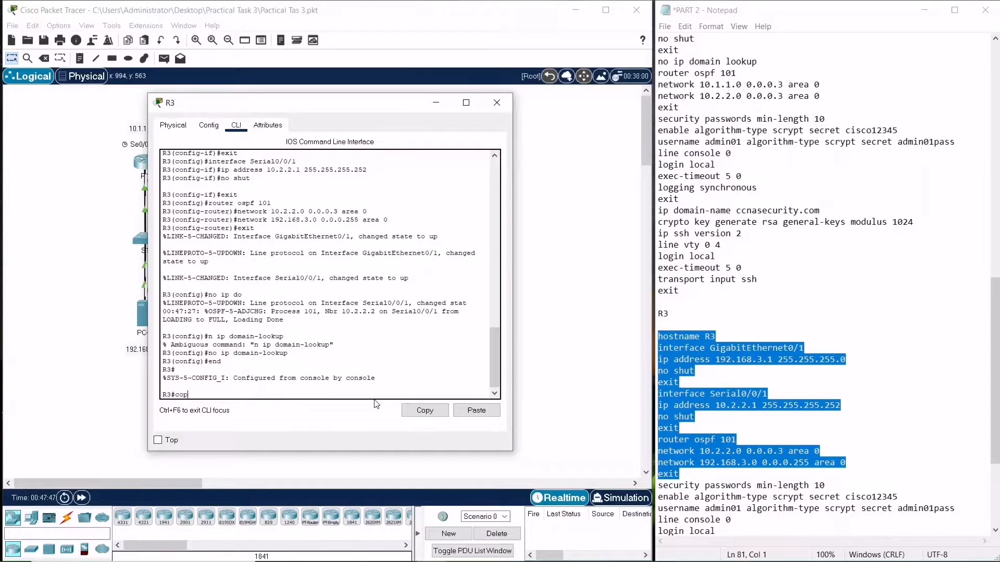
{"action": "type", "text": "copy run sat"}
{"action": "key", "text": "BackSpace"}
{"action": "key", "text": "BackSpace"}
{"action": "key", "text": "BackSpace"}
{"action": "key", "text": "BackSpace"}
{"action": "key", "text": "BackSpace"}
{"action": "type", "text": "tart"}
{"action": "key", "text": "Return"}
{"action": "key", "text": "Return"}
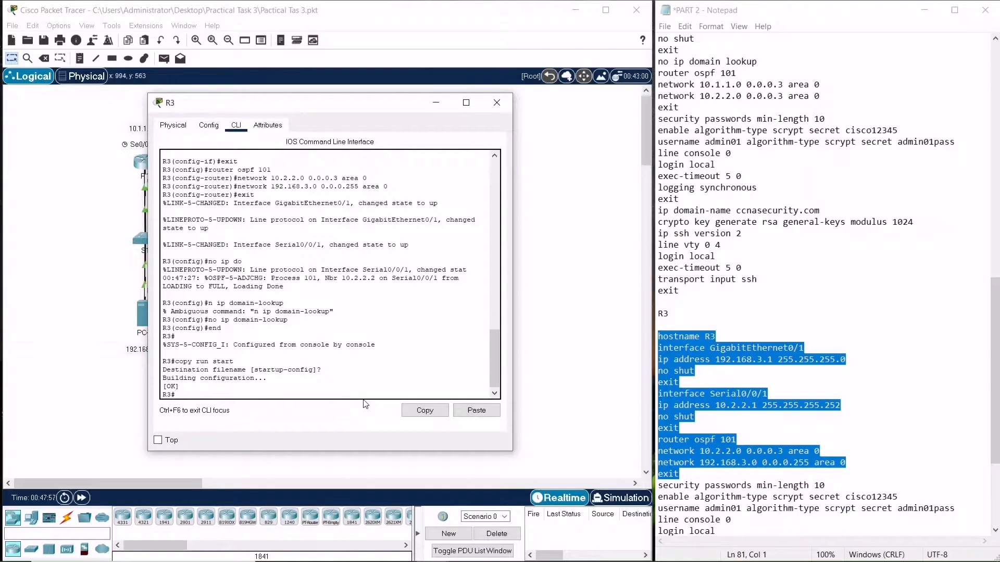
Start copy tftp: flash: on R3 from the clipboard history with remote host 192.168.1.3
{"action": "key", "text": "super+v"}
{"action": "scroll", "coordinate": [954, 445], "scroll_direction": "down", "scroll_amount": 3}
{"action": "scroll", "coordinate": [955, 445], "scroll_direction": "down", "scroll_amount": 10}
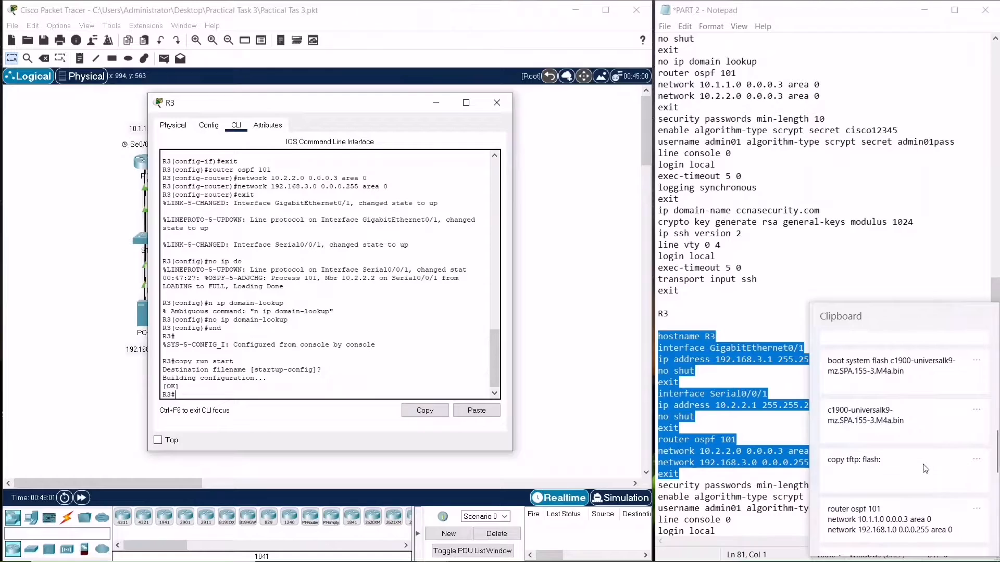
{"action": "left_click", "coordinate": [925, 468]}
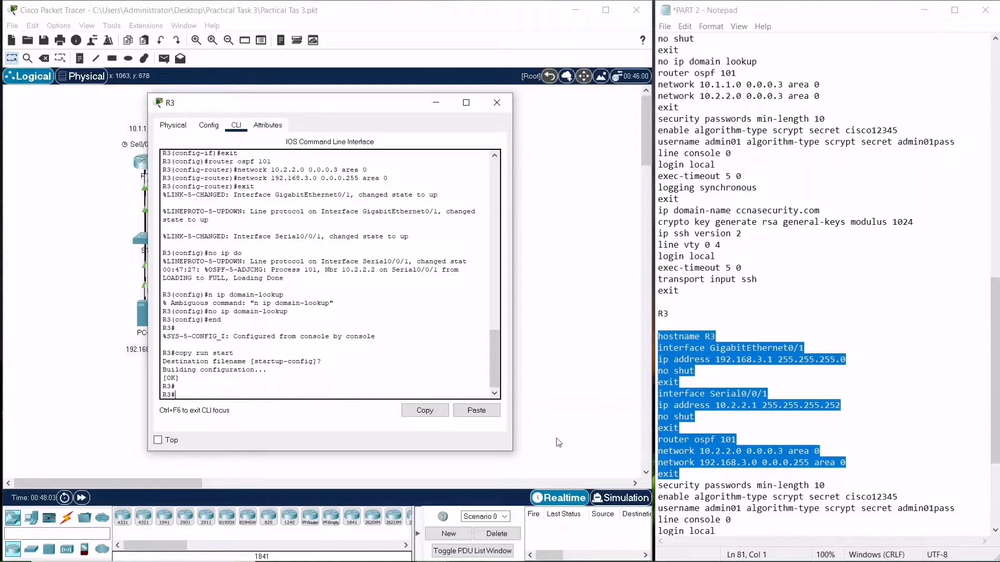
{"action": "left_click", "coordinate": [476, 410]}
{"action": "left_click", "coordinate": [324, 391]}
{"action": "key", "text": "Return"}
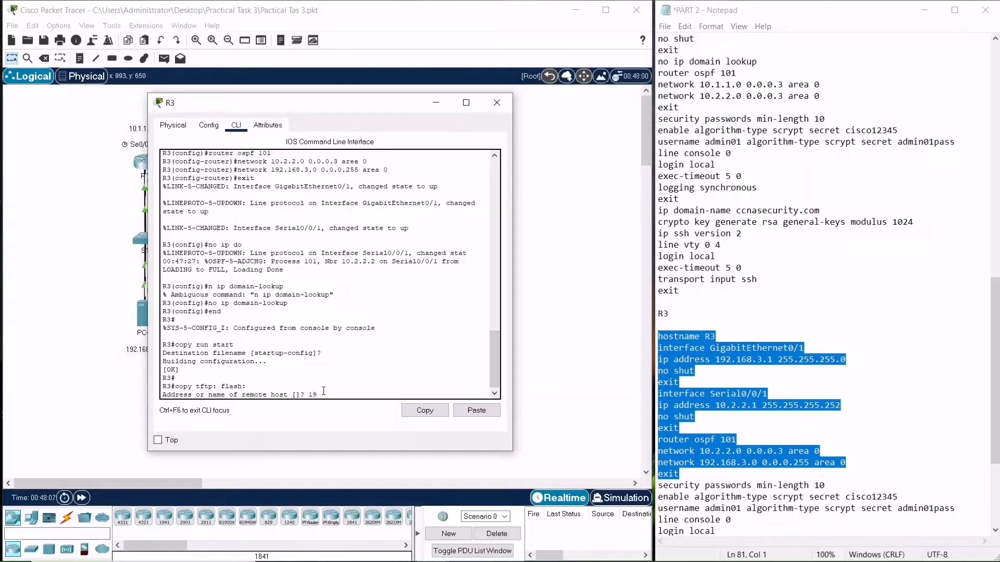
{"action": "type", "text": "192.168.1.3"}
{"action": "key", "text": "Return"}
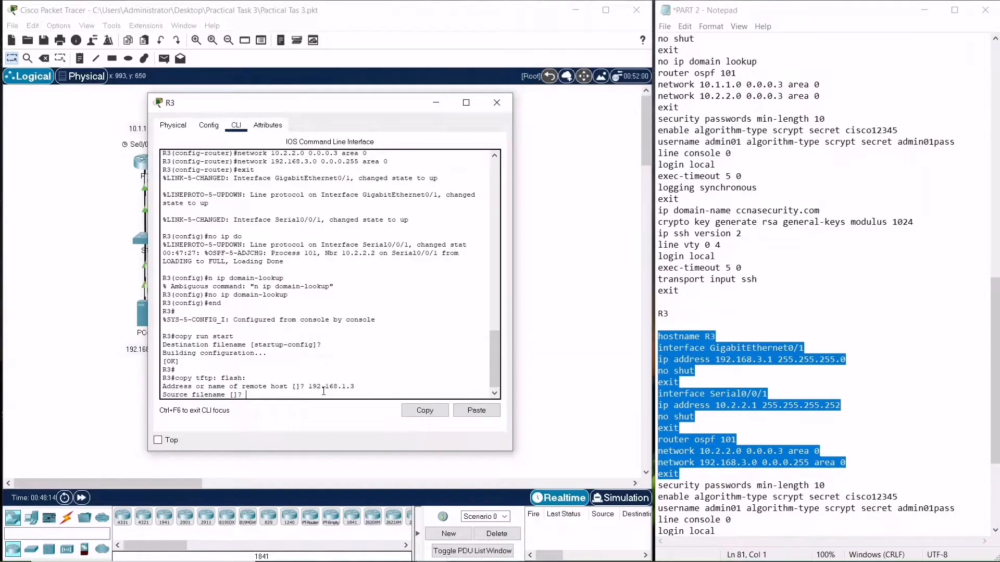
Paste the image name c1900-universalk9-mz.SPA.155-3.M4a.bin from clipboard history as the TFTP source file and accept the destination filename
{"action": "key", "text": "super"}
{"action": "key", "text": "super+v"}
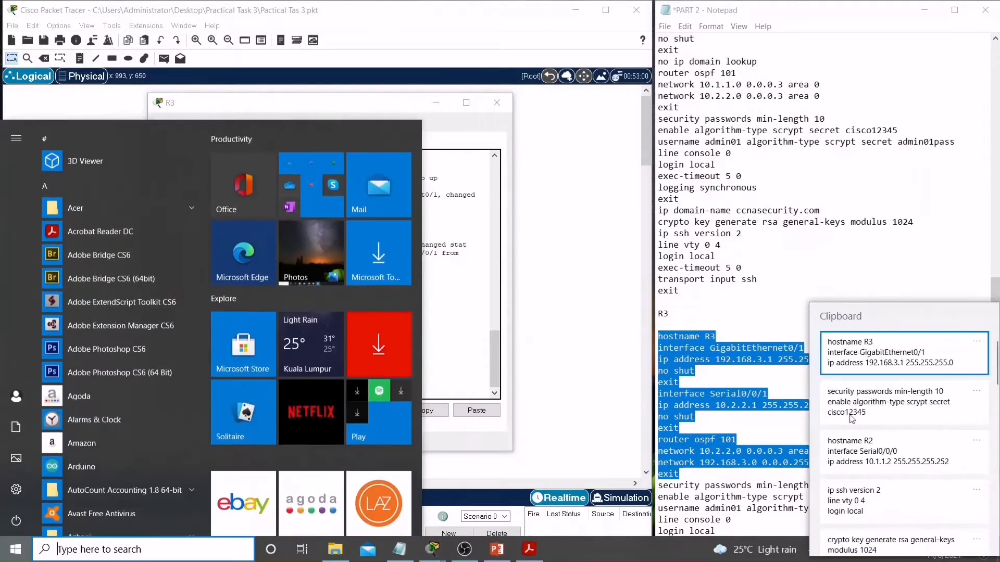
{"action": "scroll", "coordinate": [890, 448], "scroll_direction": "down", "scroll_amount": 10}
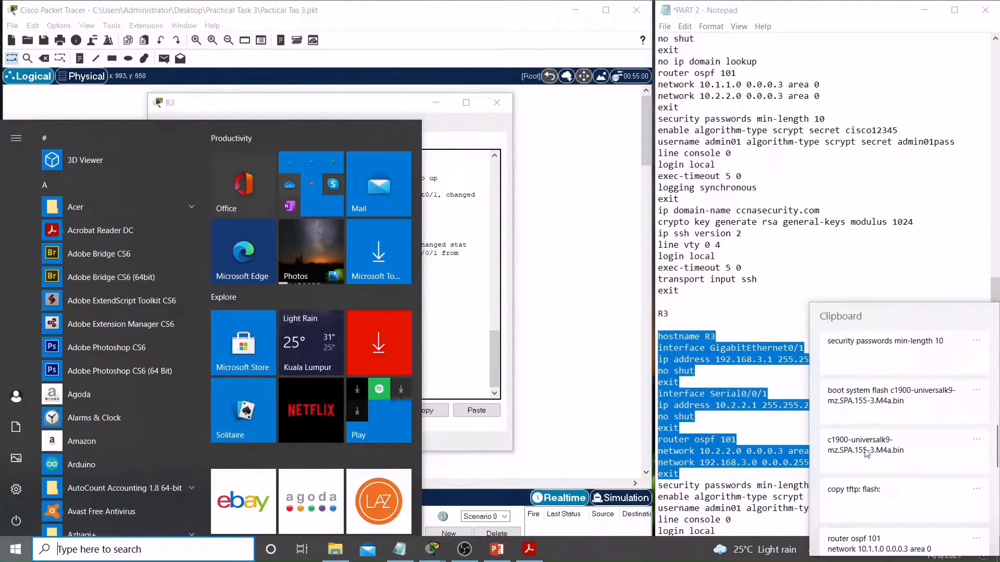
{"action": "left_click", "coordinate": [868, 453]}
{"action": "left_click", "coordinate": [578, 411]}
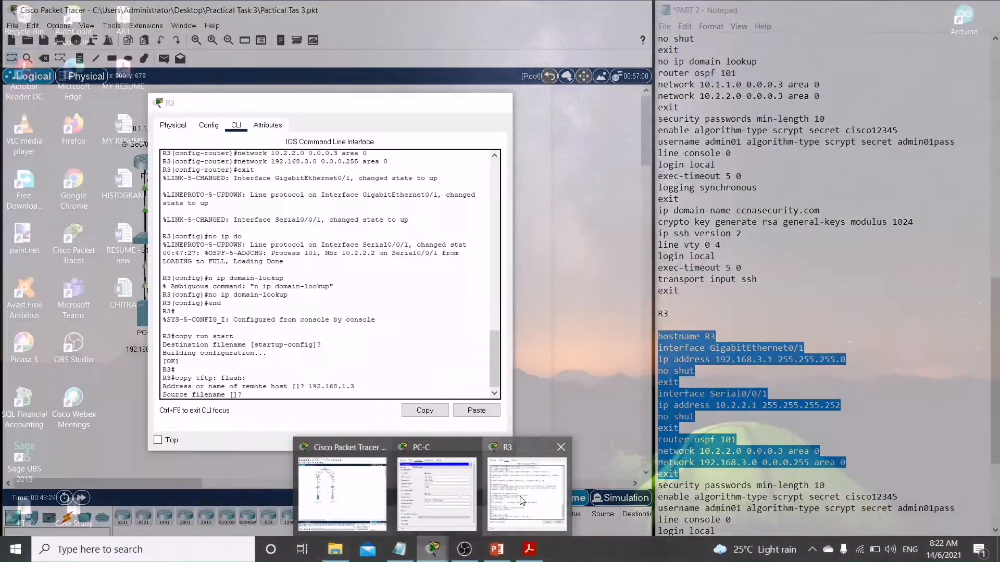
{"action": "left_click", "coordinate": [484, 464]}
{"action": "left_click", "coordinate": [476, 411]}
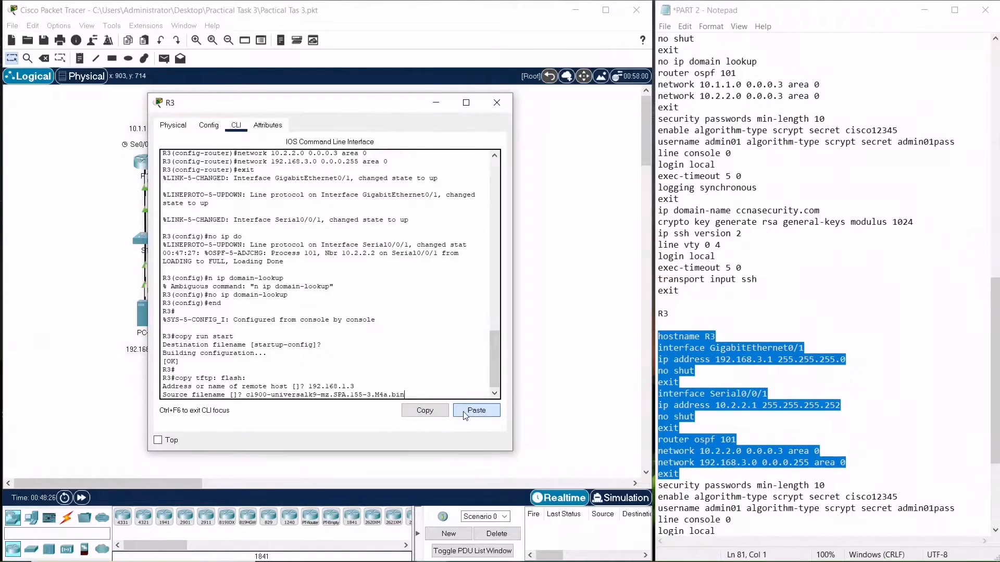
{"action": "key", "text": "Return"}
{"action": "key", "text": "Return"}
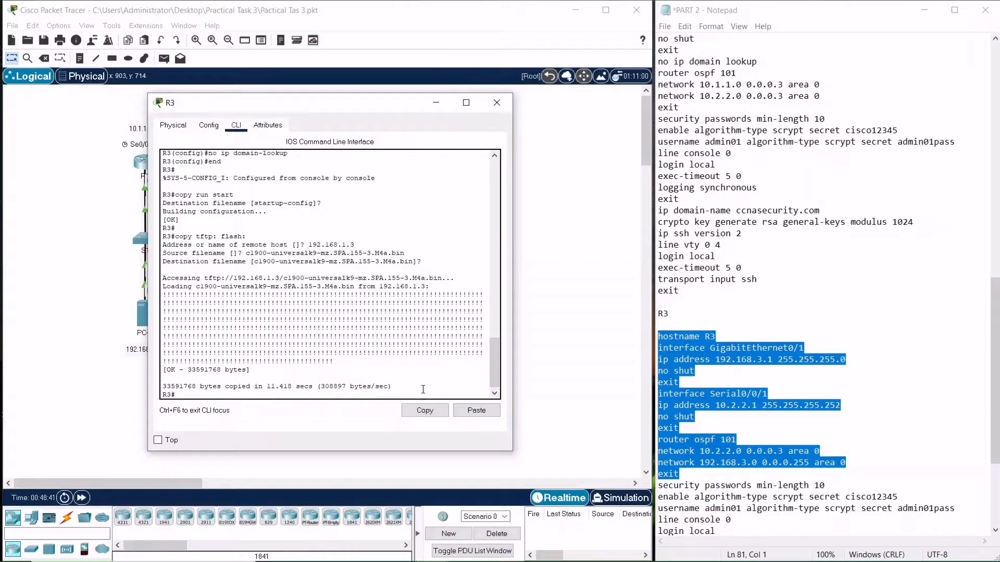
Enter configuration mode on R3 and paste boot system flash c1900-universalk9-mz.SPA.155-3.M4a.bin from clipboard history
{"action": "type", "text": "onfig t"}
{"action": "key", "text": "Return"}
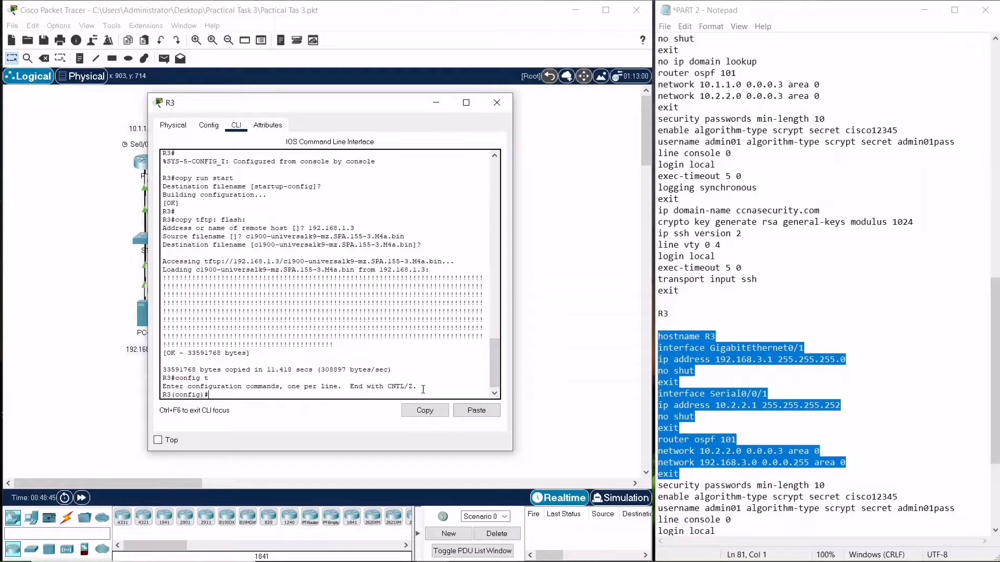
{"action": "key", "text": "super+v"}
{"action": "scroll", "coordinate": [888, 467], "scroll_direction": "down", "scroll_amount": 5}
{"action": "scroll", "coordinate": [888, 467], "scroll_direction": "down", "scroll_amount": 5}
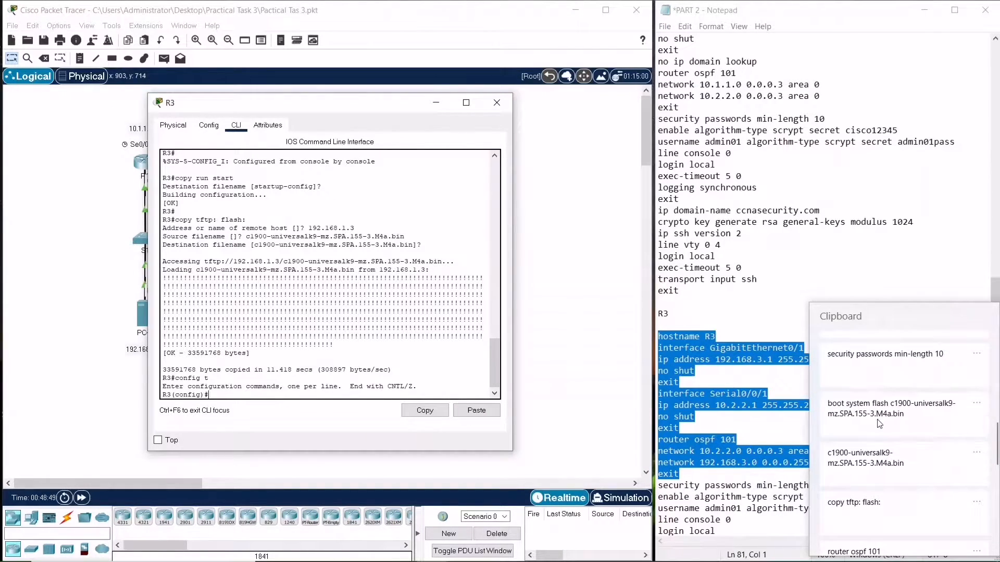
{"action": "left_click", "coordinate": [879, 423]}
{"action": "left_click", "coordinate": [477, 412]}
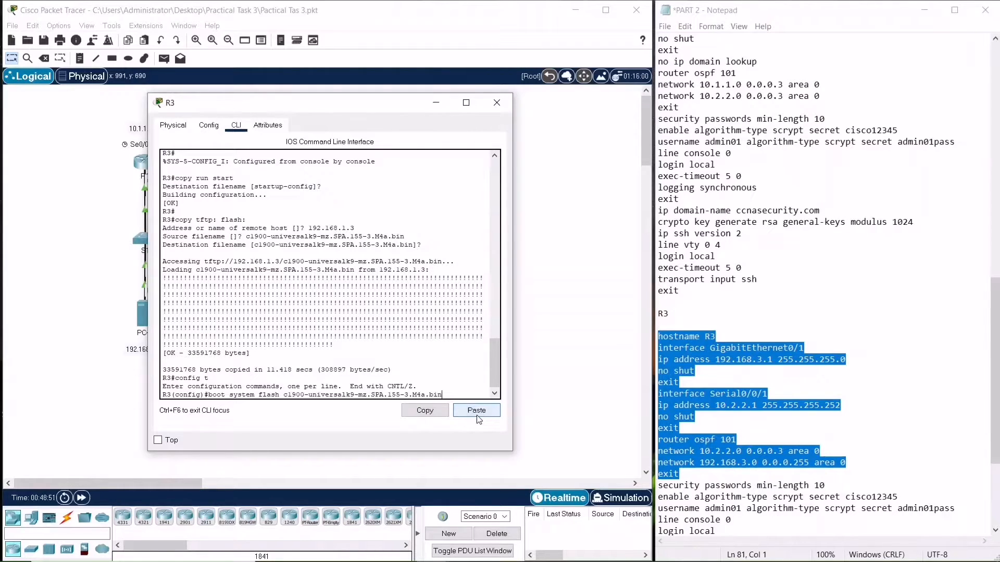
{"action": "key", "text": "Return"}
End configuration mode and save R3's running configuration to startup-config with copy run start
{"action": "type", "text": "end"}
{"action": "key", "text": "Return"}
{"action": "type", "text": "copu"}
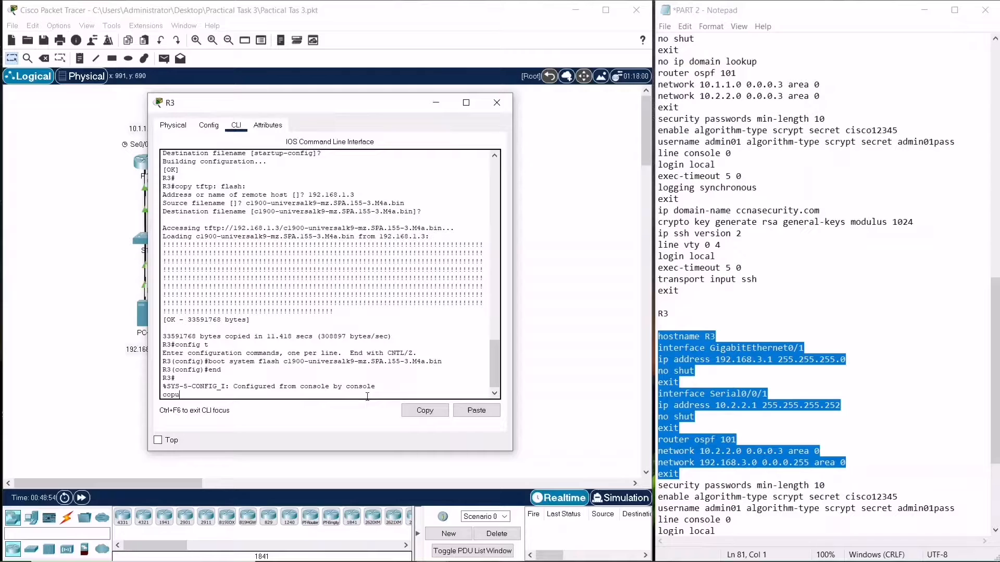
{"action": "type", "text": "y run start"}
{"action": "key", "text": "Return"}
{"action": "key", "text": "Return"}
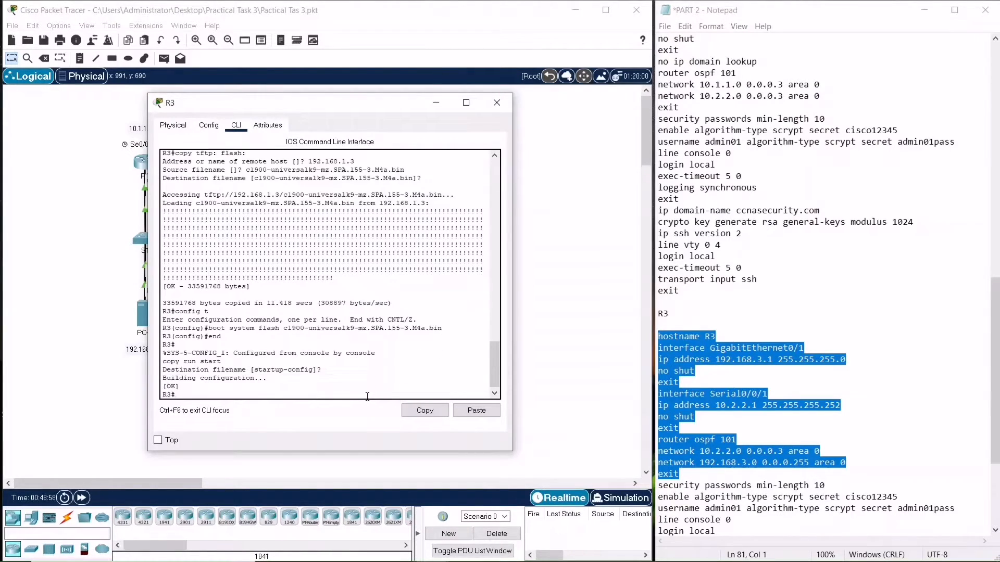
Reload R3, confirm the reload, and return to the console prompt after boot
{"action": "type", "text": "reload"}
{"action": "key", "text": "Return"}
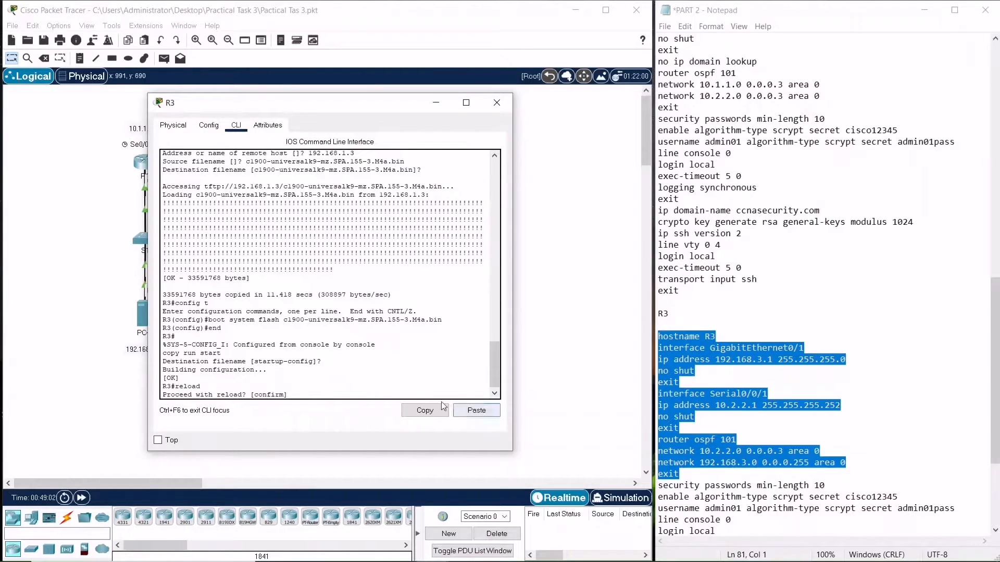
{"action": "key", "text": "Return"}
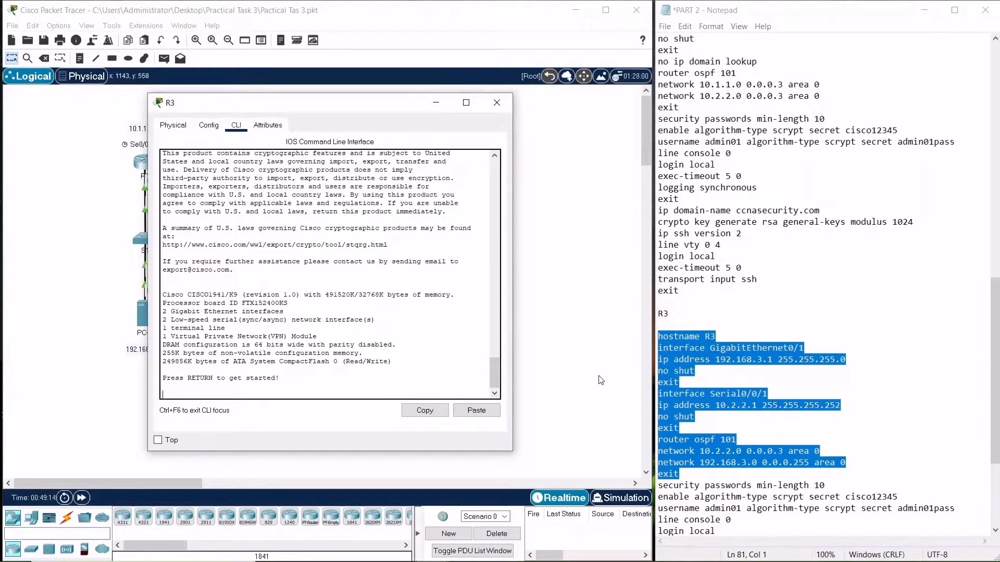
{"action": "key", "text": "Return"}
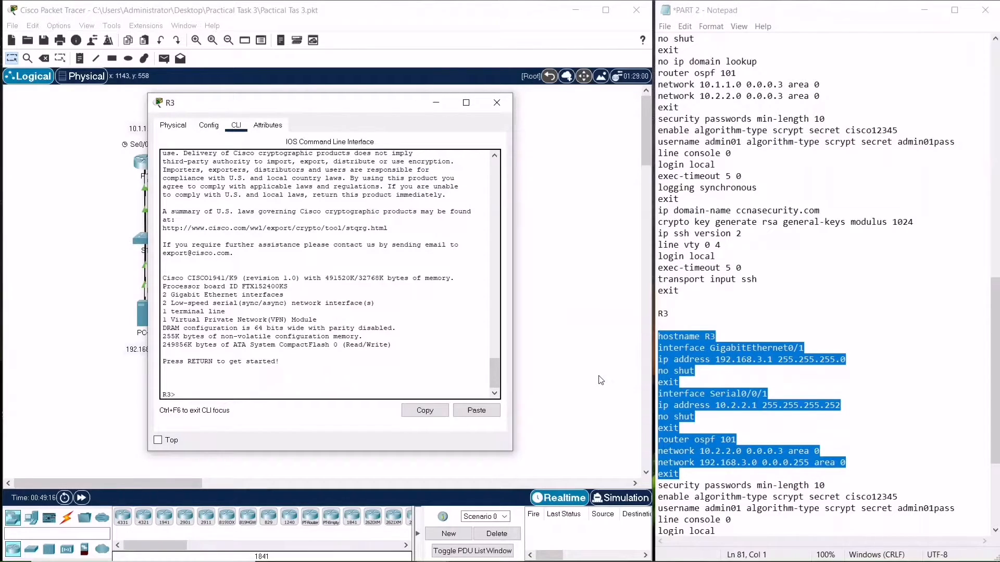
Enter privileged mode on R3 and page through show version to check the loaded IOS image
{"action": "type", "text": "en"}
{"action": "key", "text": "Return"}
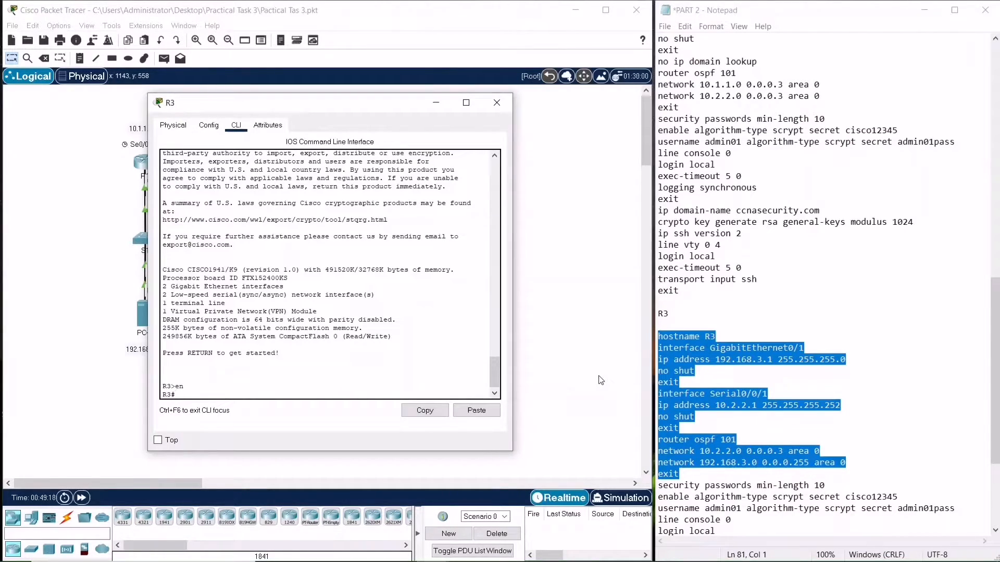
{"action": "type", "text": "shversion"}
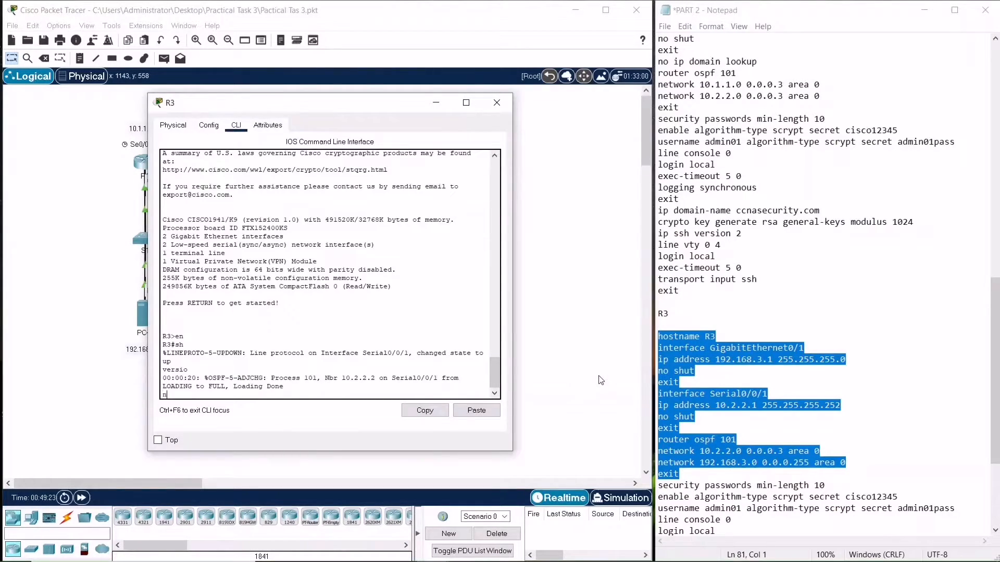
{"action": "key", "text": "Return"}
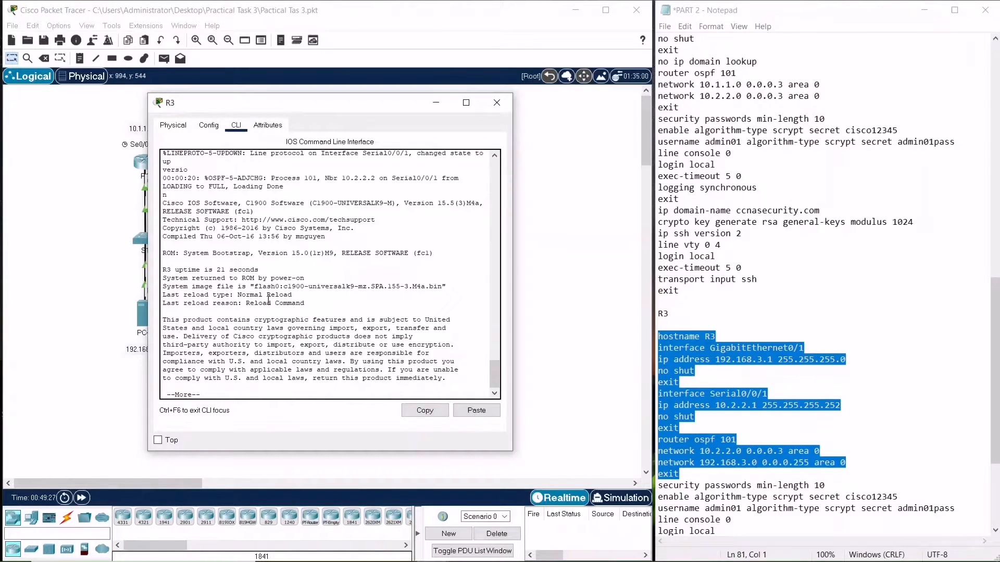
{"action": "key", "text": "space"}
{"action": "key", "text": "space"}
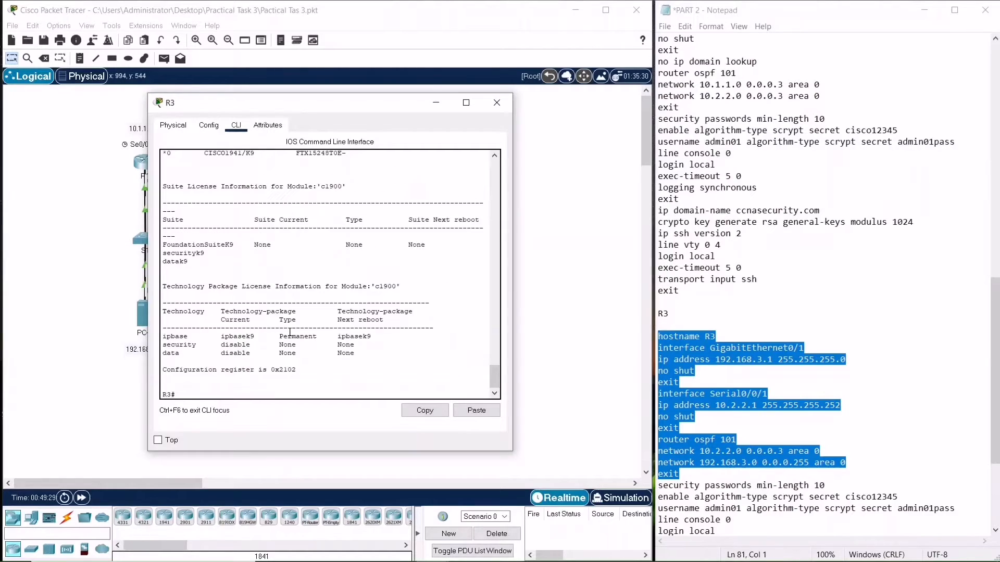
Enter configuration mode, copy the security block from the notes (passwords, local user admin01, console, SSH, vty) and paste it into R3
{"action": "type", "text": "config t"}
{"action": "key", "text": "Return"}
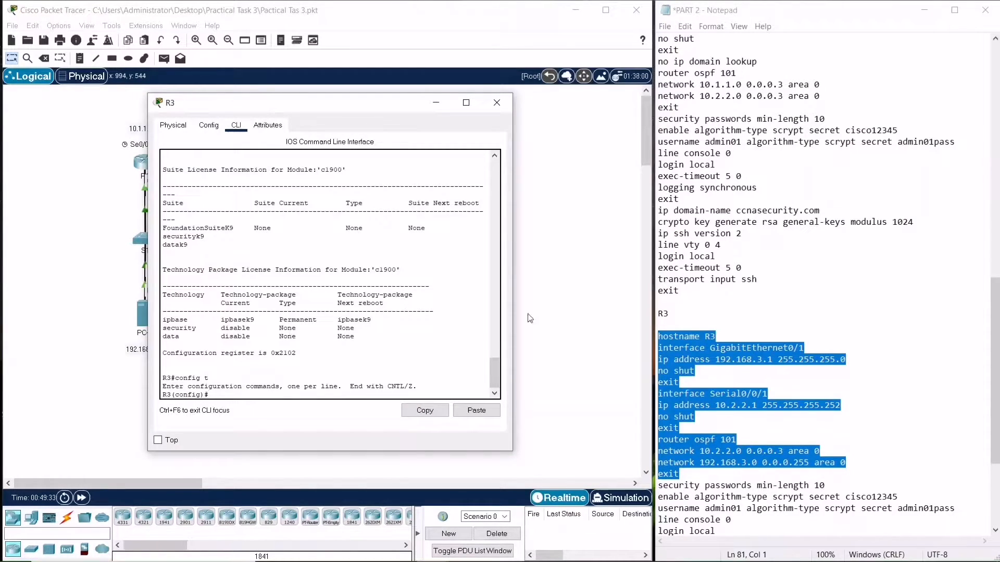
{"action": "scroll", "coordinate": [824, 417], "scroll_direction": "down", "scroll_amount": 5}
{"action": "left_click_drag", "start_coordinate": [688, 497], "coordinate": [657, 326]}
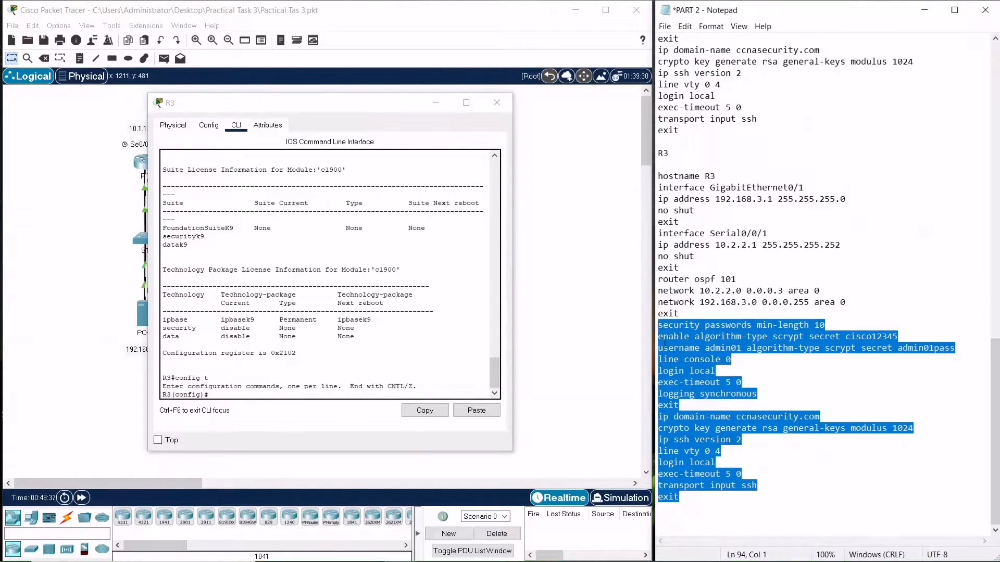
{"action": "right_click", "coordinate": [664, 344]}
{"action": "left_click", "coordinate": [690, 381]}
{"action": "left_click", "coordinate": [476, 412]}
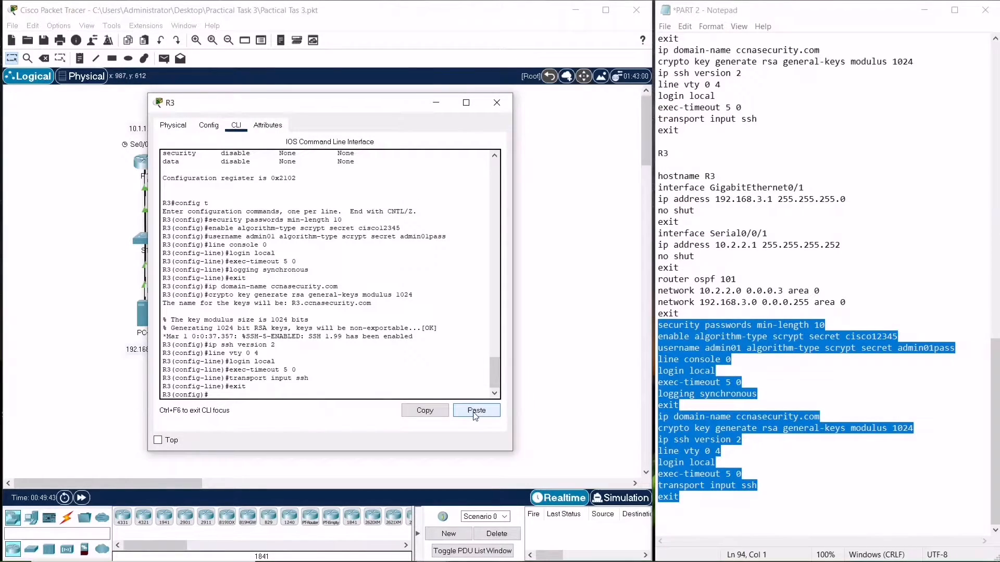
End configuration mode, save R3's running configuration to startup-config, and close R3's window
{"action": "type", "text": "end"}
{"action": "key", "text": "Return"}
{"action": "type", "text": "copy run start"}
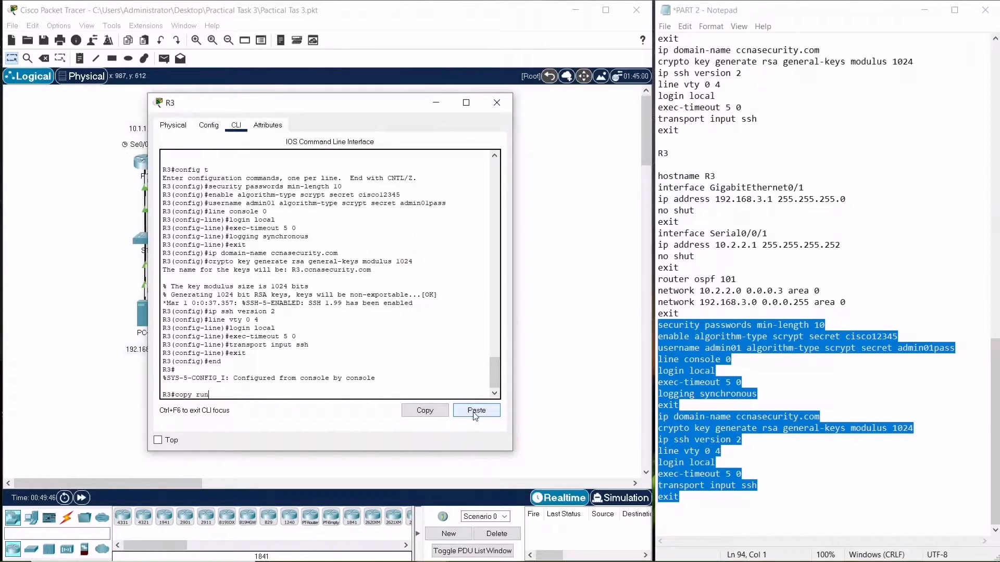
{"action": "key", "text": "Return"}
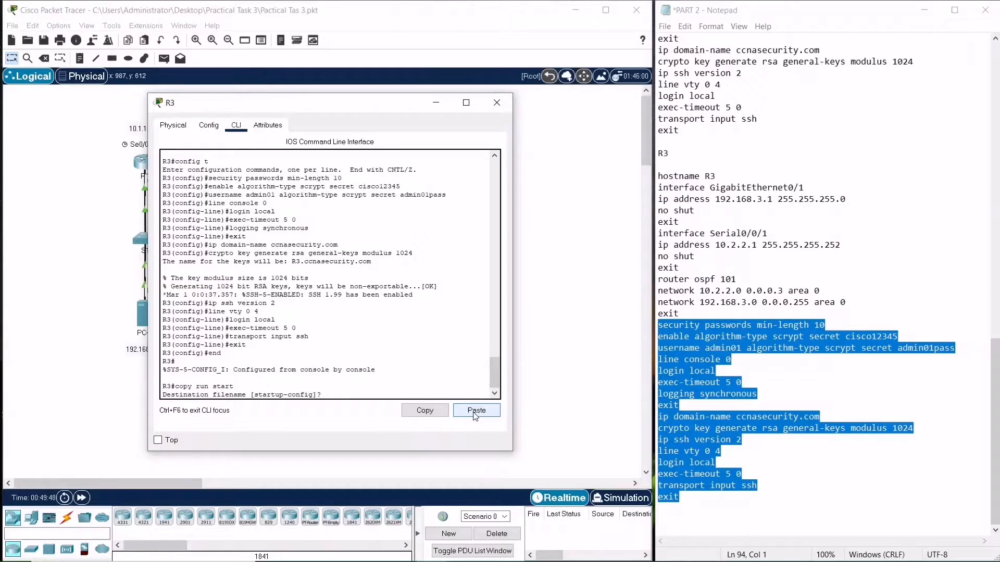
{"action": "key", "text": "Return"}
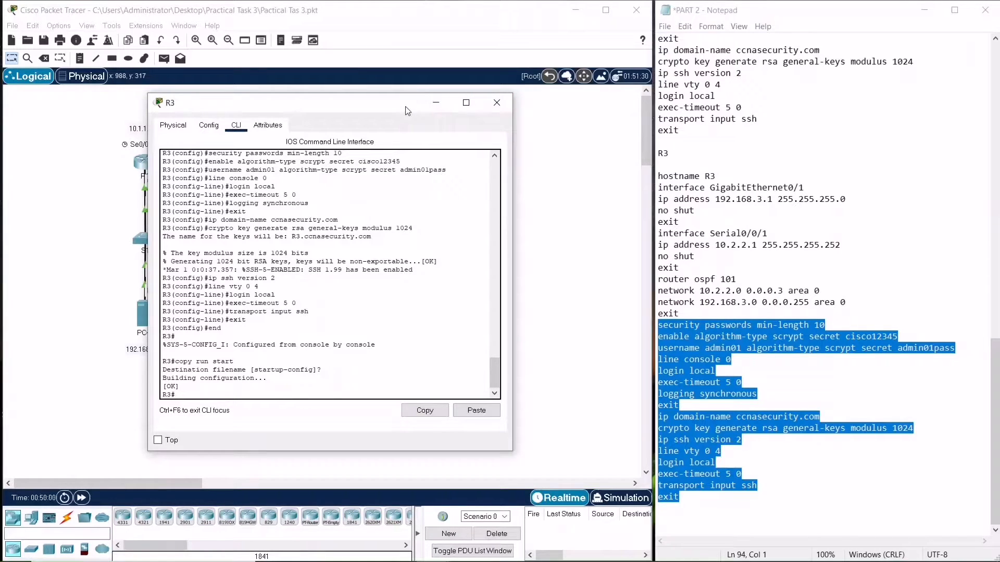
{"action": "left_click_drag", "start_coordinate": [407, 111], "coordinate": [626, 118]}
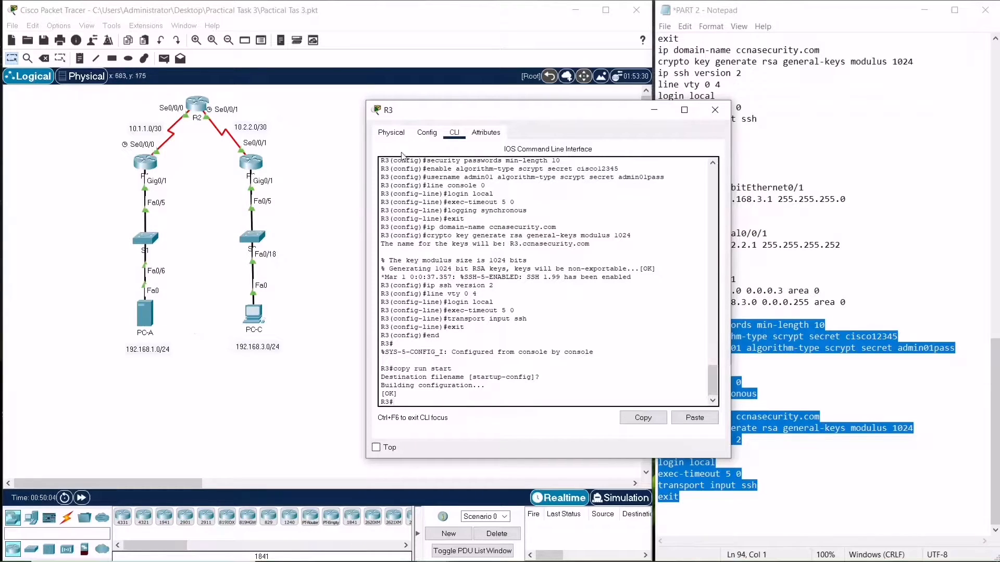
{"action": "left_click_drag", "start_coordinate": [448, 110], "coordinate": [358, 114]}
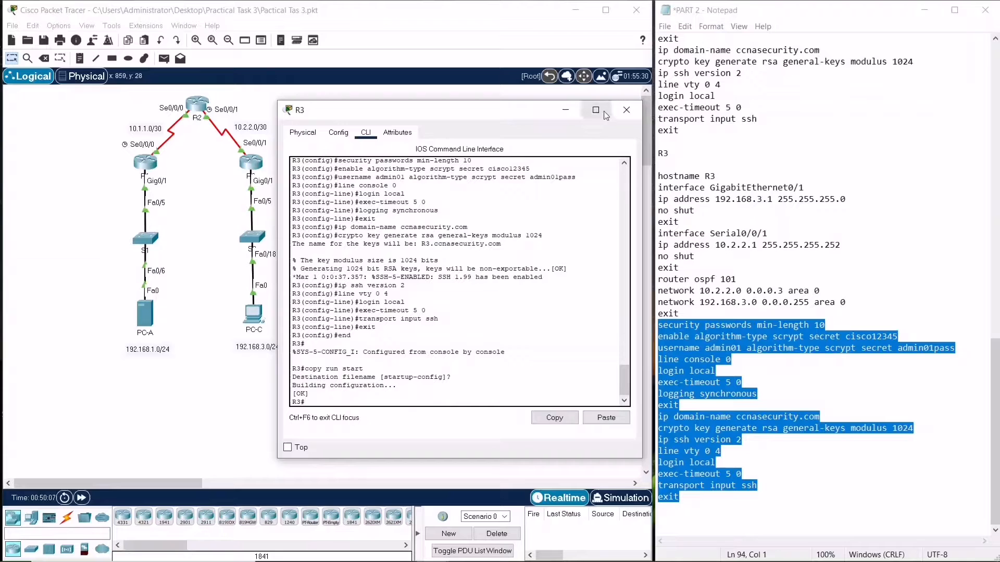
{"action": "left_click", "coordinate": [624, 111]}
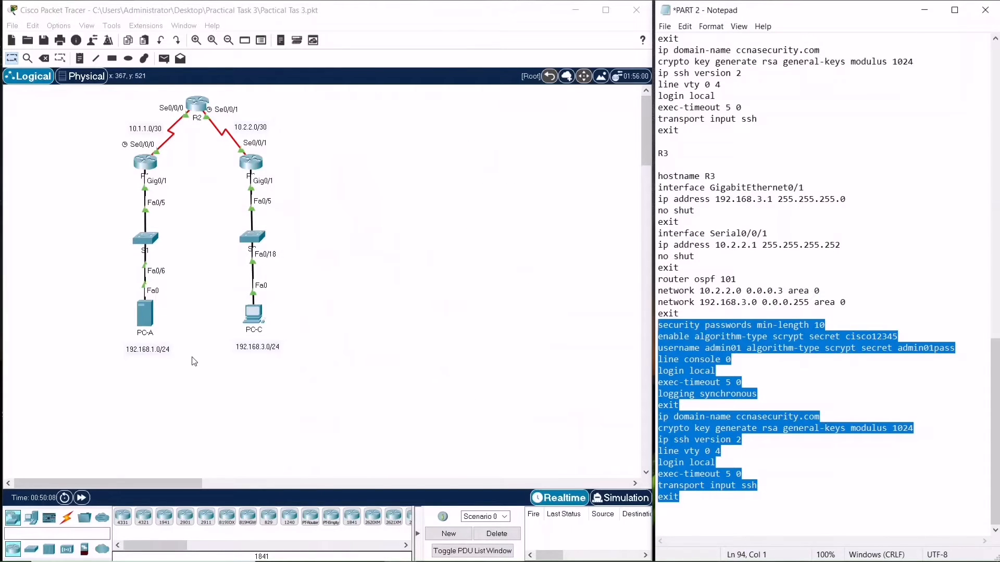
Open PC-A's Command Prompt and ping 192.168.3.3
{"action": "left_click", "coordinate": [146, 316]}
{"action": "left_click_drag", "start_coordinate": [402, 106], "coordinate": [246, 116]}
{"action": "left_click", "coordinate": [344, 180]}
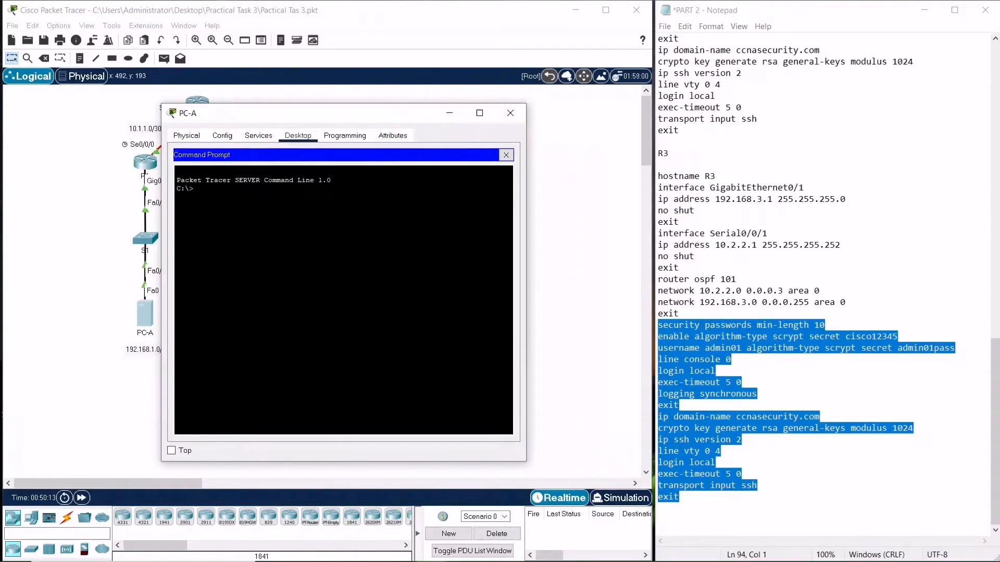
{"action": "type", "text": "ping 192.168.3.3"}
{"action": "key", "text": "Return"}
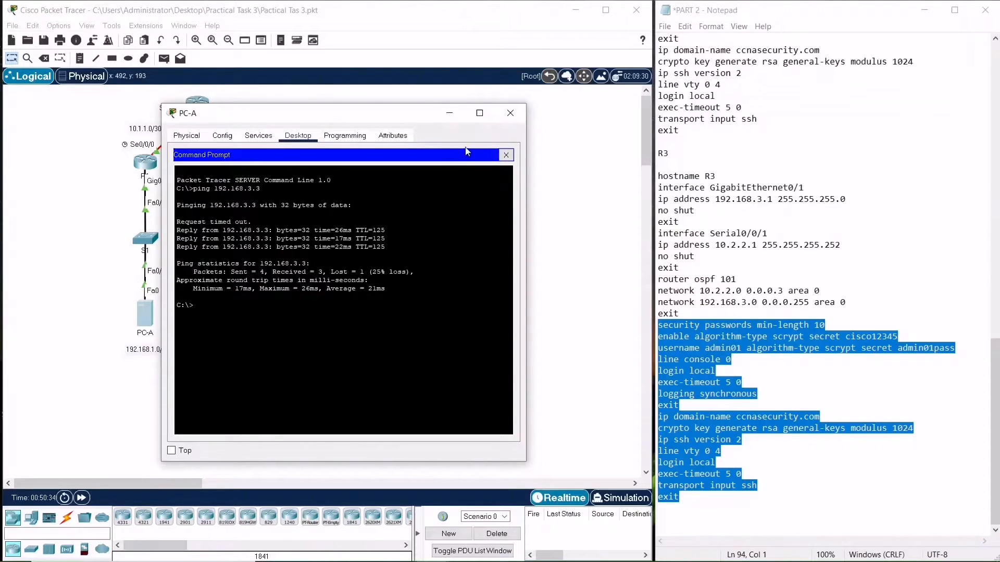
Reopen PC-A's Command Prompt and try to SSH to 10.1.1.3 as user admin01
{"action": "left_click", "coordinate": [510, 113]}
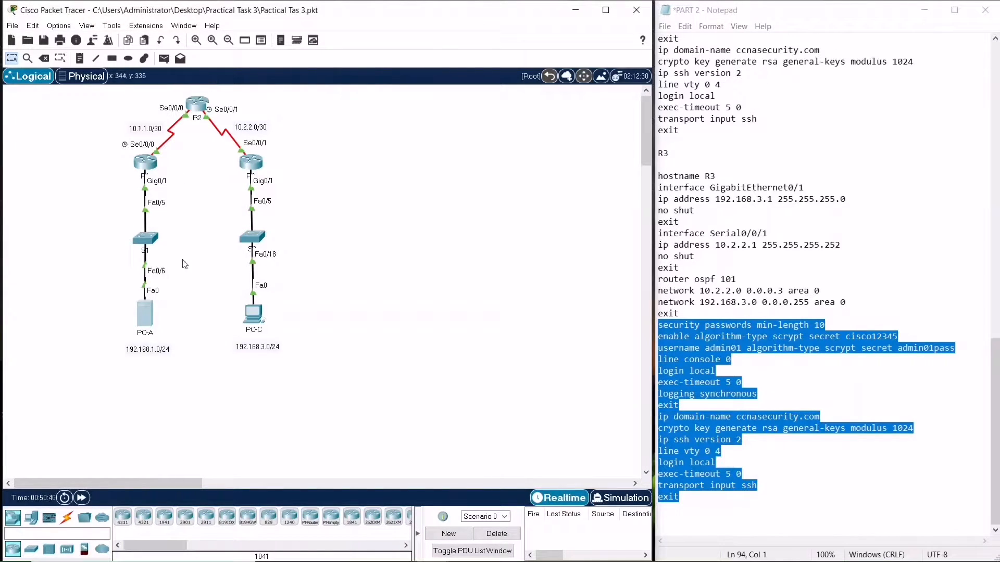
{"action": "left_click", "coordinate": [139, 332]}
{"action": "left_click", "coordinate": [141, 314]}
{"action": "left_click_drag", "start_coordinate": [445, 109], "coordinate": [352, 115]}
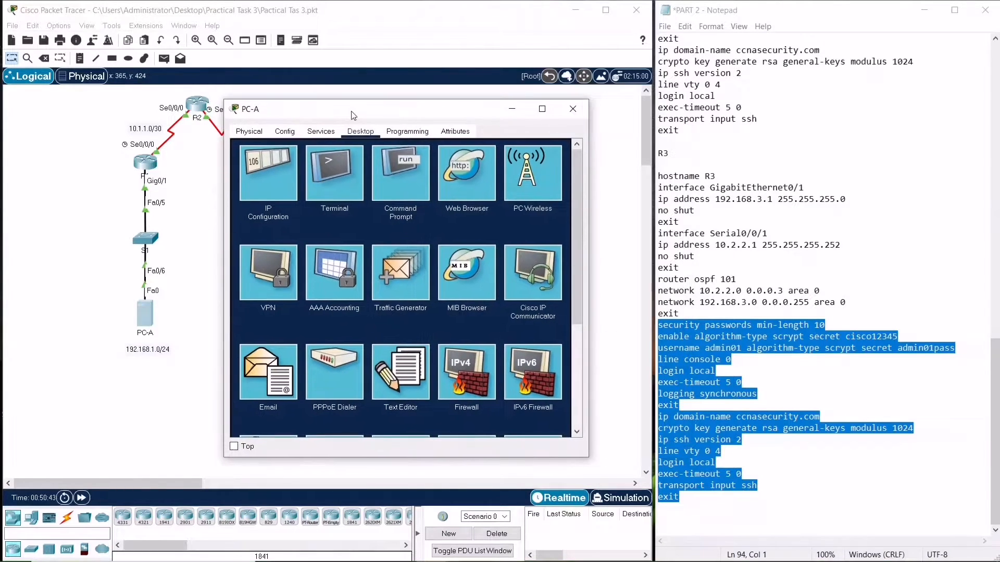
{"action": "left_click", "coordinate": [401, 175]}
{"action": "type", "text": "ssh -l"}
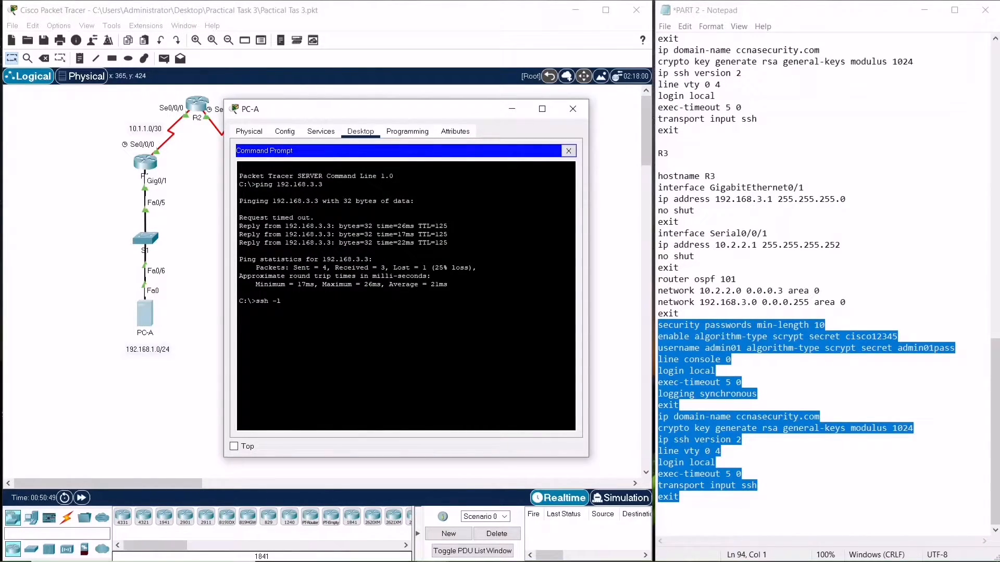
{"action": "type", "text": " admi"}
{"action": "key", "text": "BackSpace"}
{"action": "key", "text": "BackSpace"}
{"action": "key", "text": "BackSpace"}
{"action": "type", "text": "A"}
{"action": "key", "text": "BackSpace"}
{"action": "type", "text": "admin"}
{"action": "type", "text": "10.1.1.3"}
Recall the SSH command, change the target to 10.1.1.2, log in with the account password, and exit the session
{"action": "key", "text": "Up"}
{"action": "key", "text": "BackSpace"}
{"action": "type", "text": "2"}
{"action": "key", "text": "Return"}
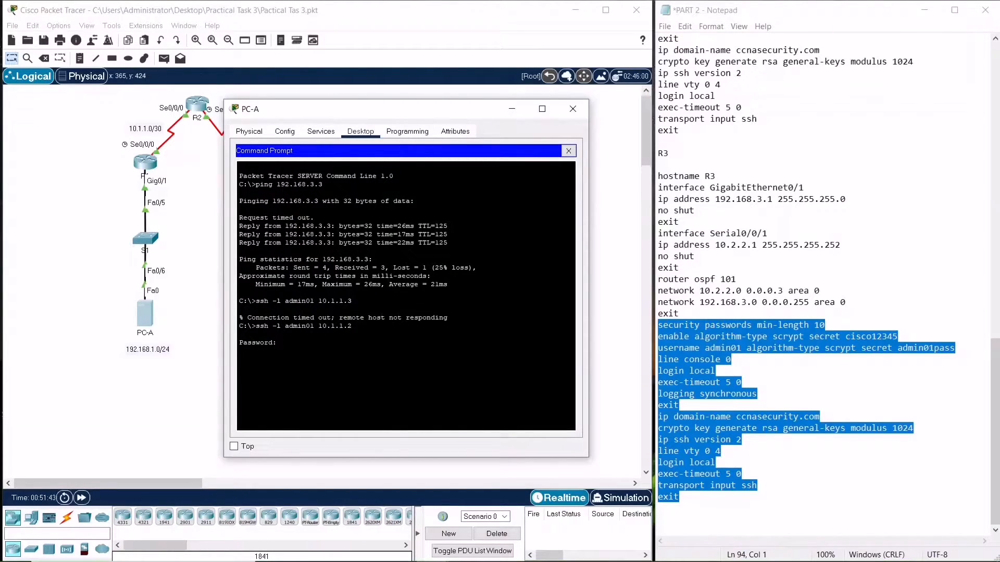
{"action": "key", "text": "Return"}
{"action": "key", "text": "Return"}
{"action": "type", "text": "exit"}
{"action": "key", "text": "Return"}
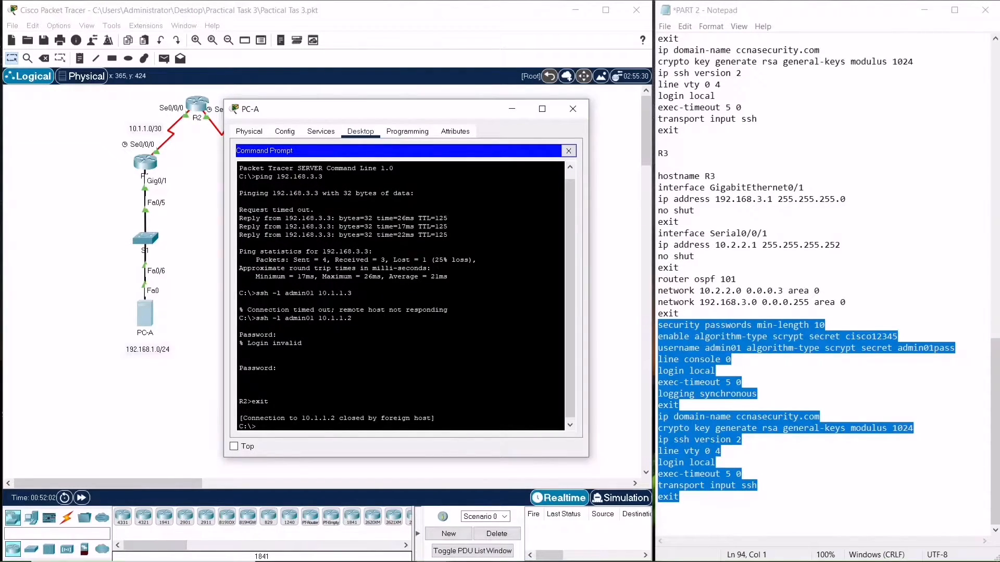
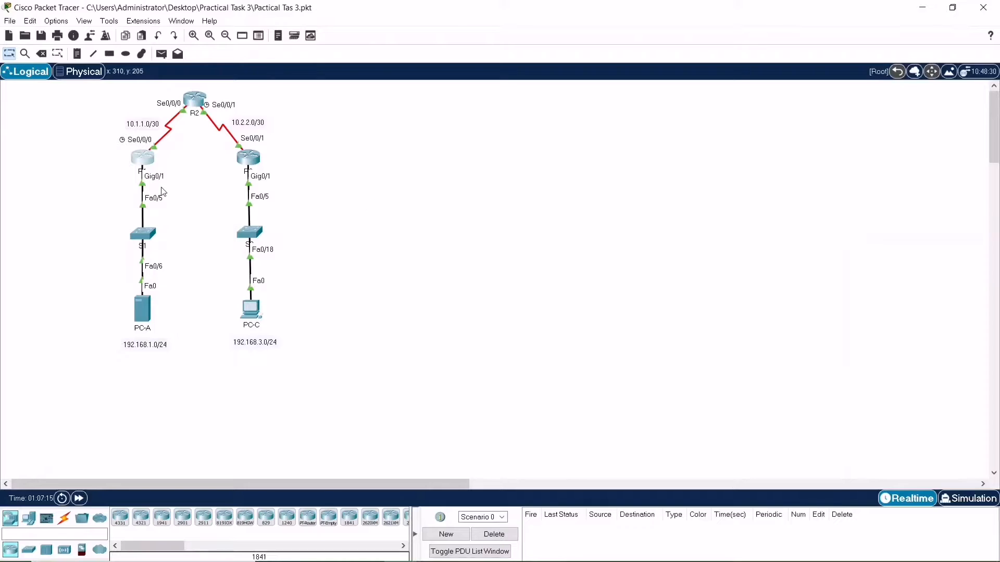
Open R1's CLI, log in as admin01 with the account password, and enter privileged mode with the enable password
{"action": "left_click", "coordinate": [146, 167]}
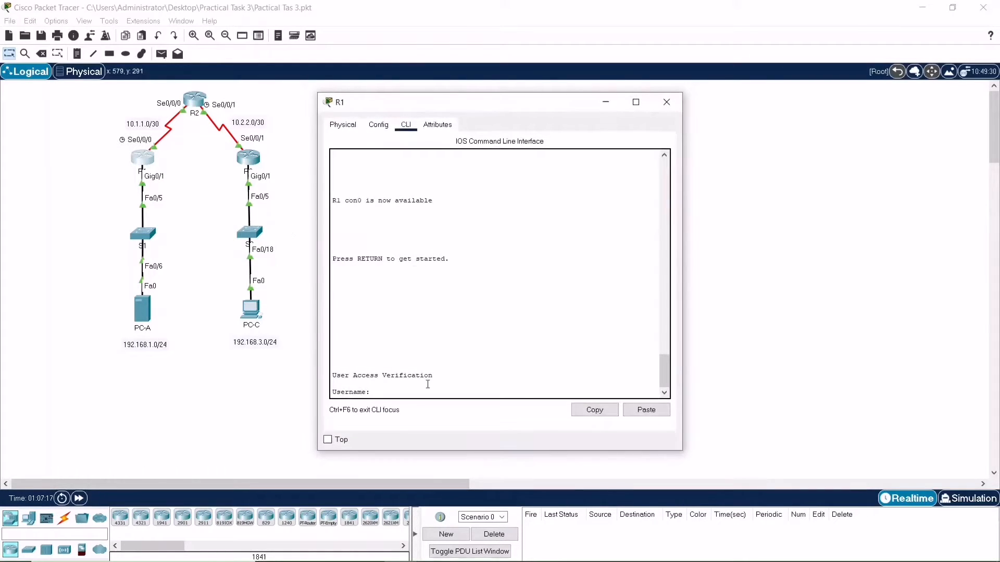
{"action": "key", "text": "Return"}
{"action": "type", "text": "a"}
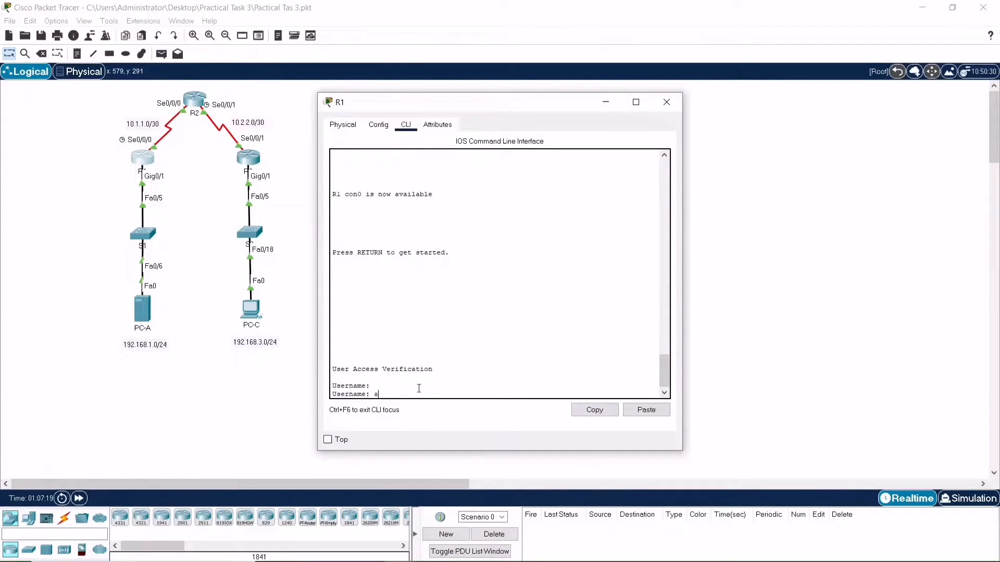
{"action": "type", "text": "dmin01"}
{"action": "key", "text": "Return"}
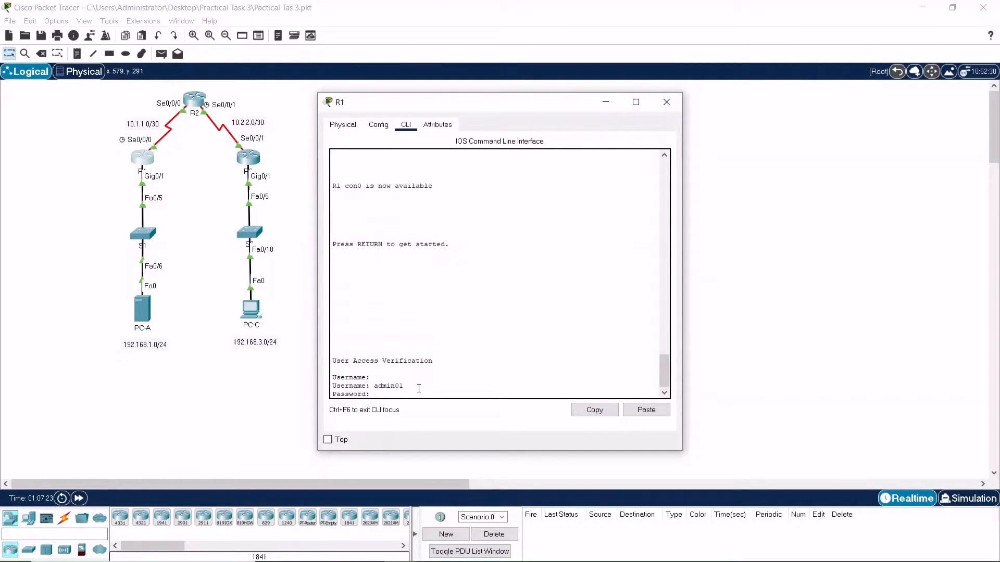
{"action": "key", "text": "Return"}
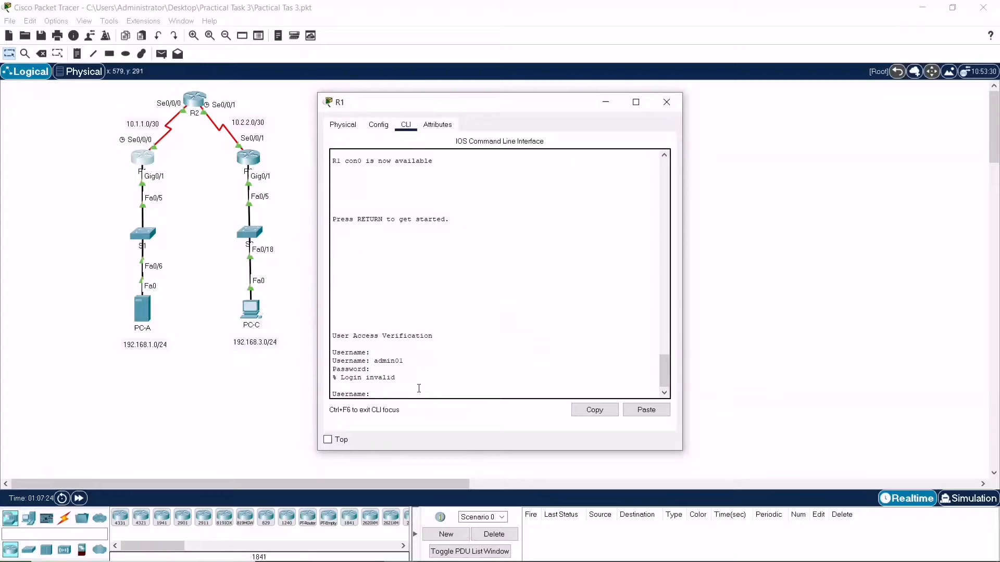
{"action": "type", "text": "admin01"}
{"action": "key", "text": "Return"}
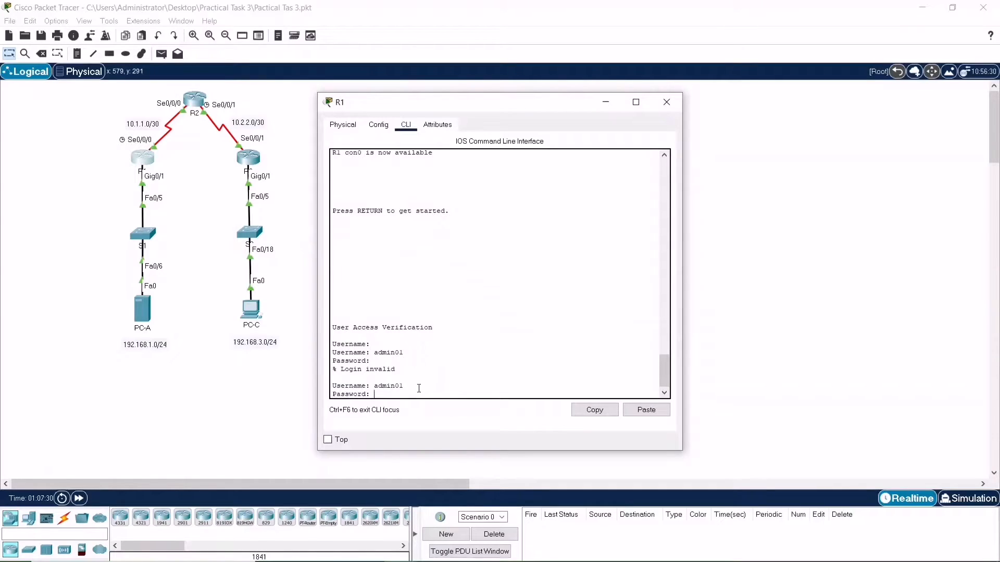
{"action": "key", "text": "Return"}
{"action": "type", "text": "en"}
{"action": "key", "text": "Return"}
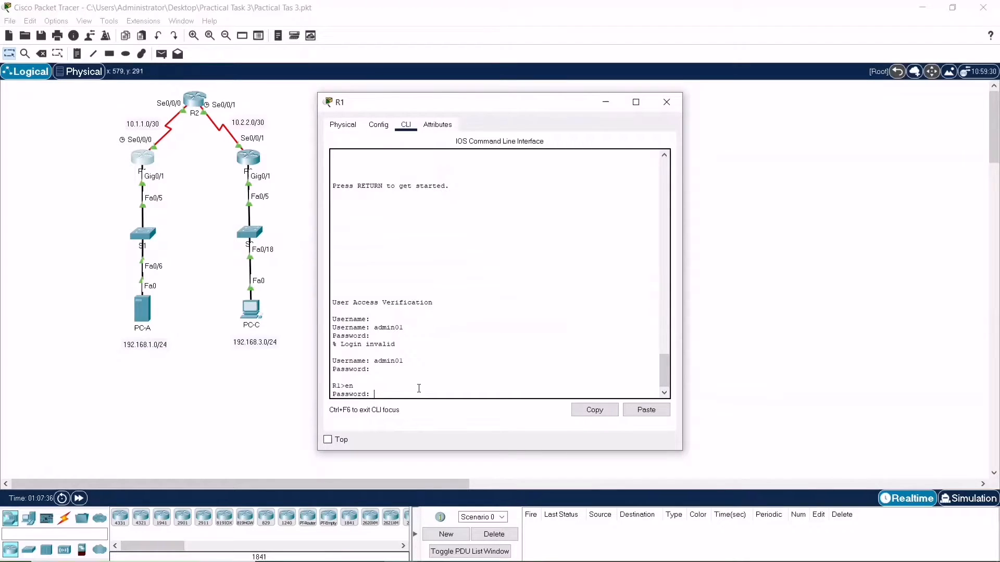
{"action": "key", "text": "Return"}
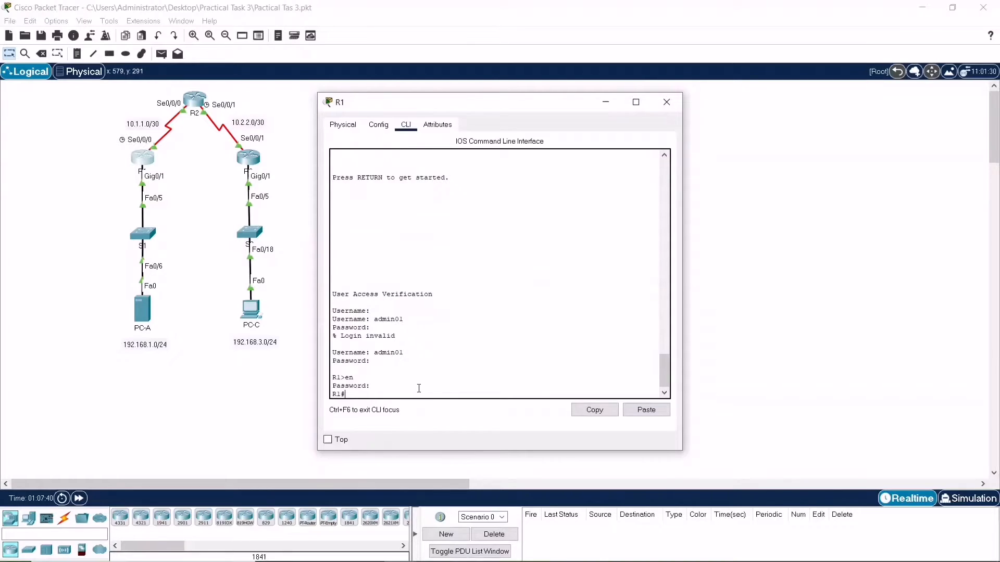
Enter global configuration on R1 and enable ISAKMP with crypto isakmp enable
{"action": "type", "text": "config t"}
{"action": "key", "text": "Return"}
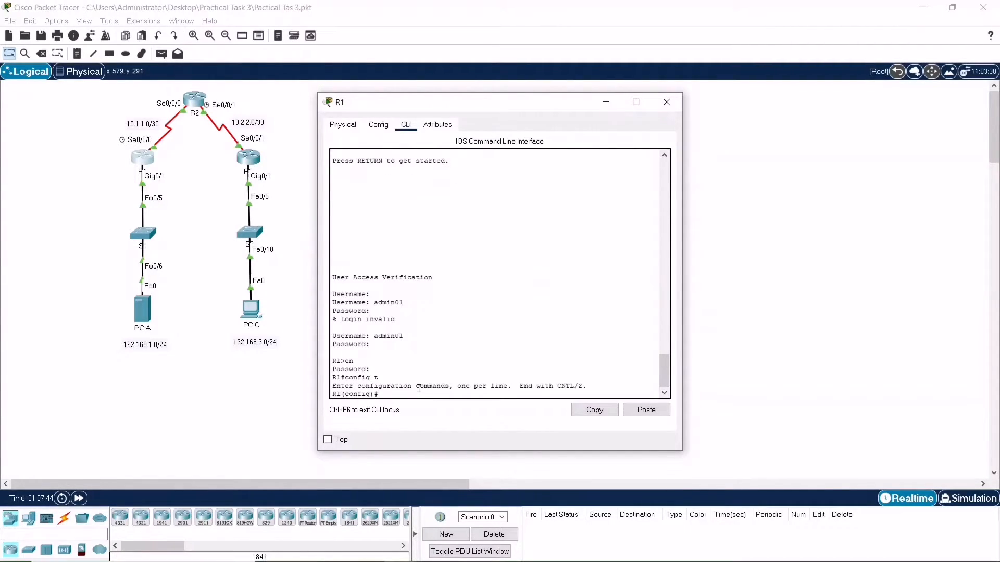
{"action": "type", "text": "crypto isakmp enable"}
{"action": "key", "text": "Return"}
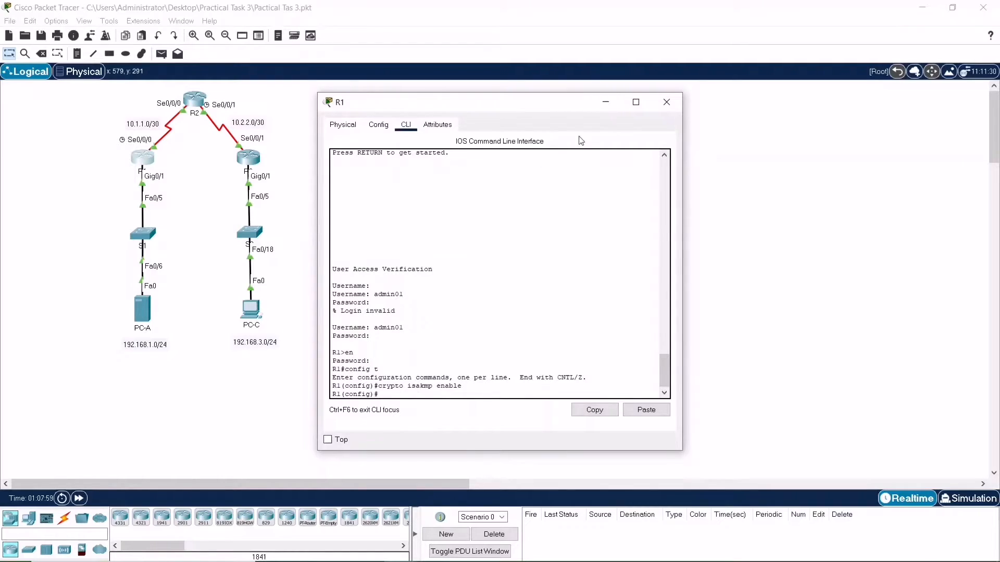
Open R3's CLI, log in as admin01 with the account password, and enter privileged mode with the enable password
{"action": "left_click", "coordinate": [249, 159]}
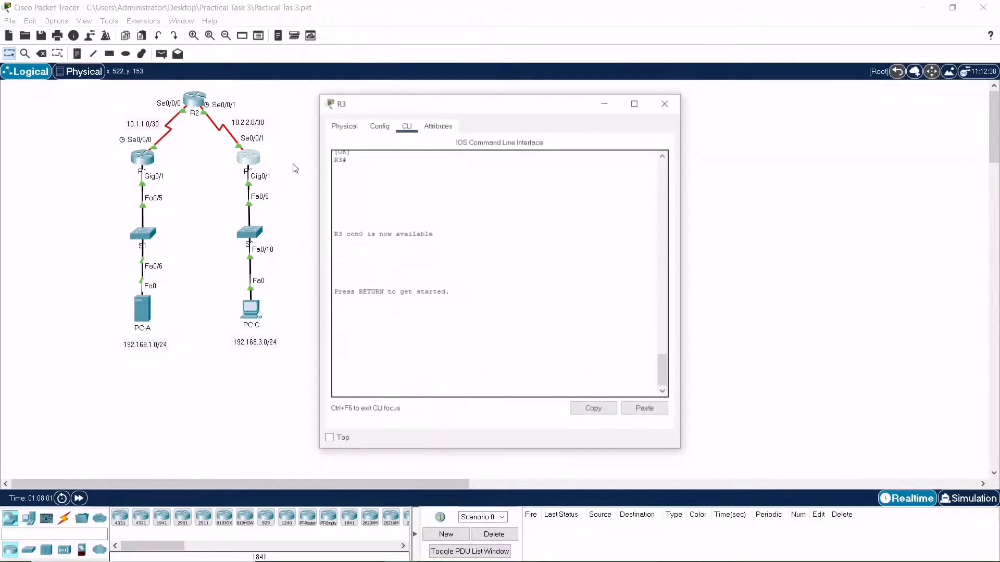
{"action": "key", "text": "Return"}
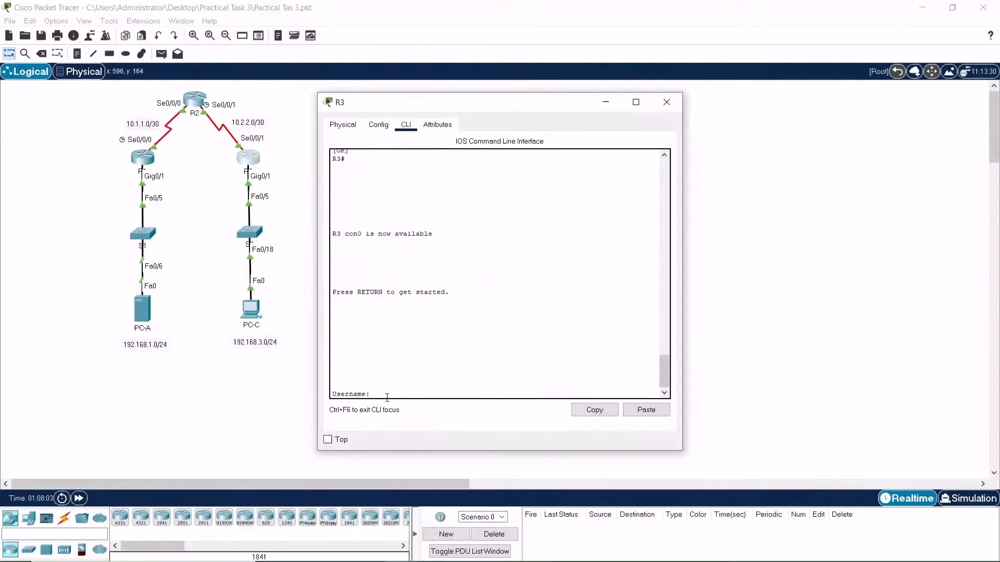
{"action": "type", "text": "admin01"}
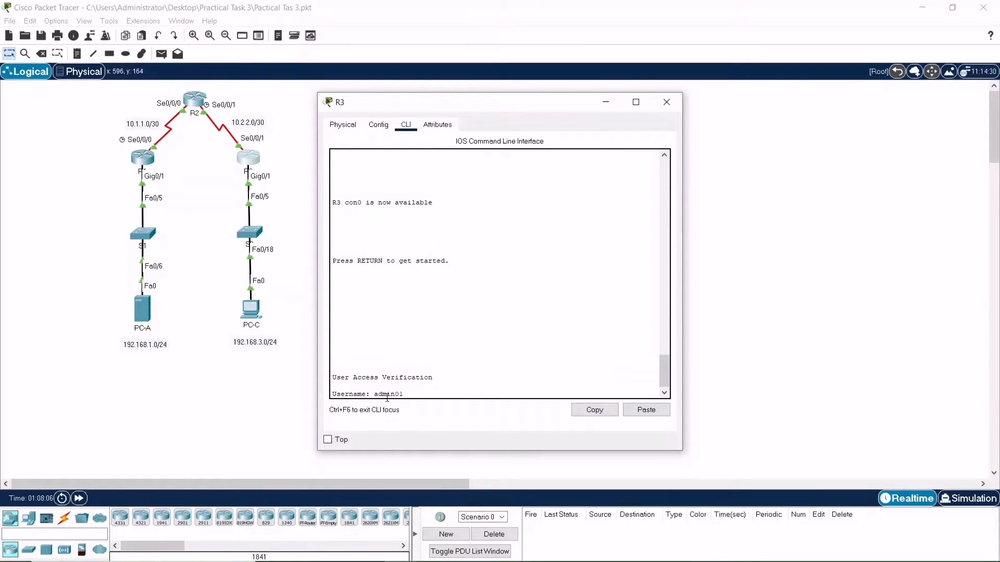
{"action": "key", "text": "Return"}
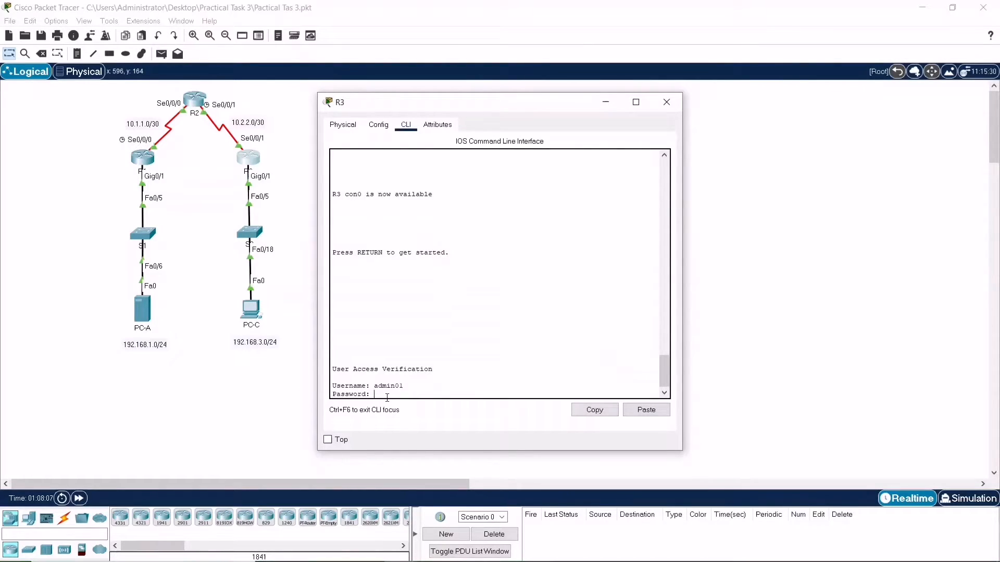
{"action": "key", "text": "Return"}
{"action": "type", "text": "en"}
{"action": "key", "text": "Return"}
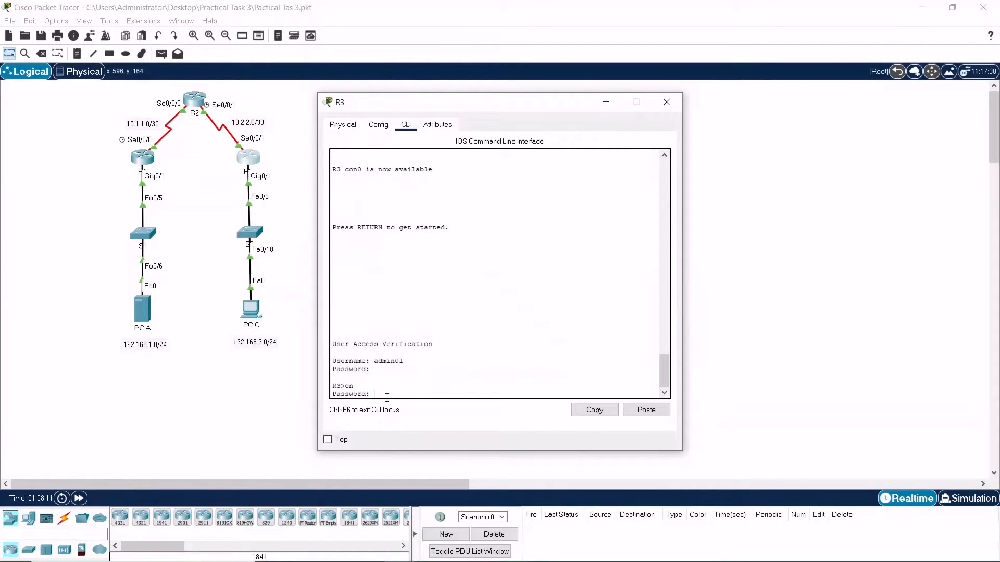
{"action": "key", "text": "Return"}
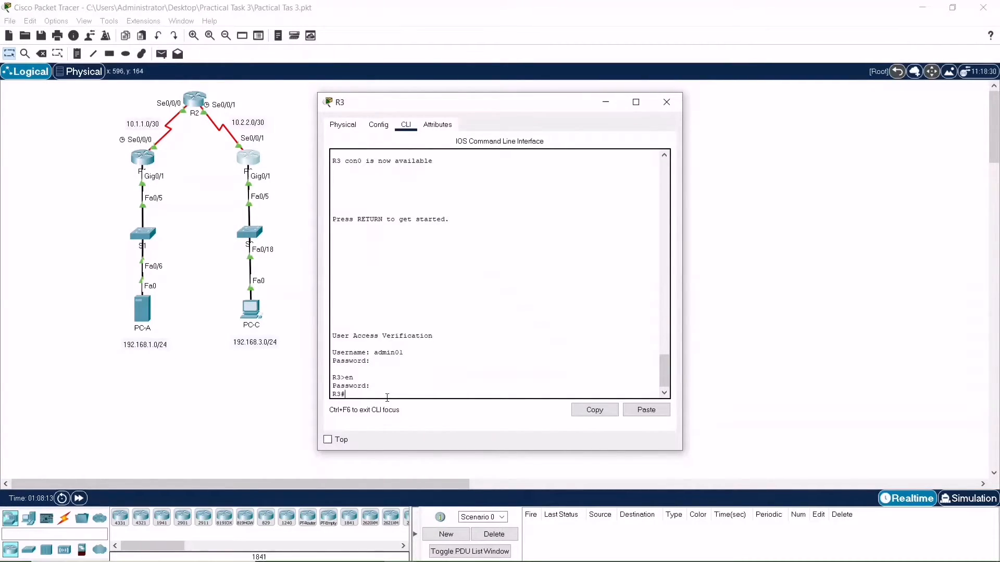
Enter global configuration on R3 and enable ISAKMP with crypto isakmp enable
{"action": "type", "text": "config t"}
{"action": "key", "text": "Return"}
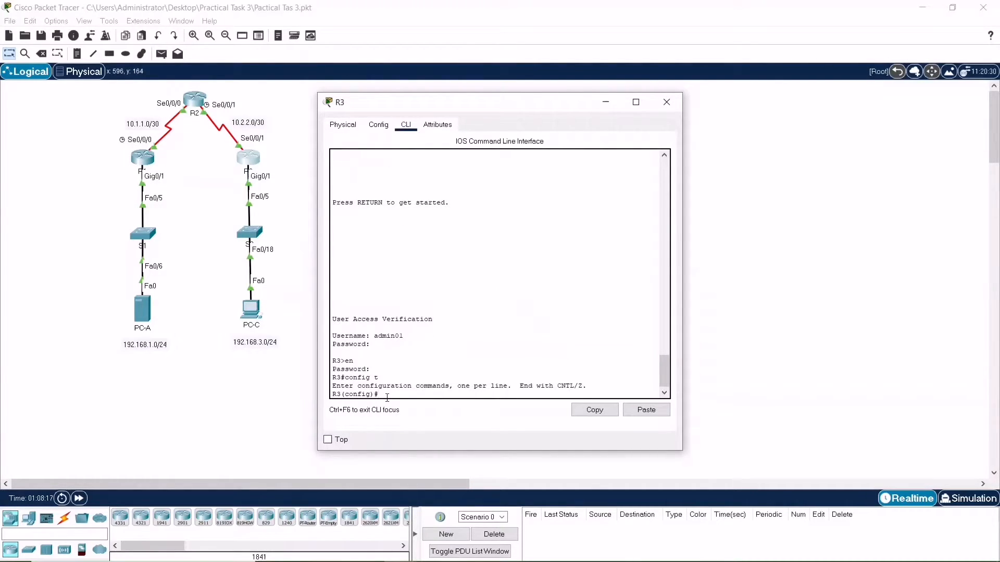
{"action": "type", "text": "crypto isakmp enable"}
{"action": "key", "text": "Return"}
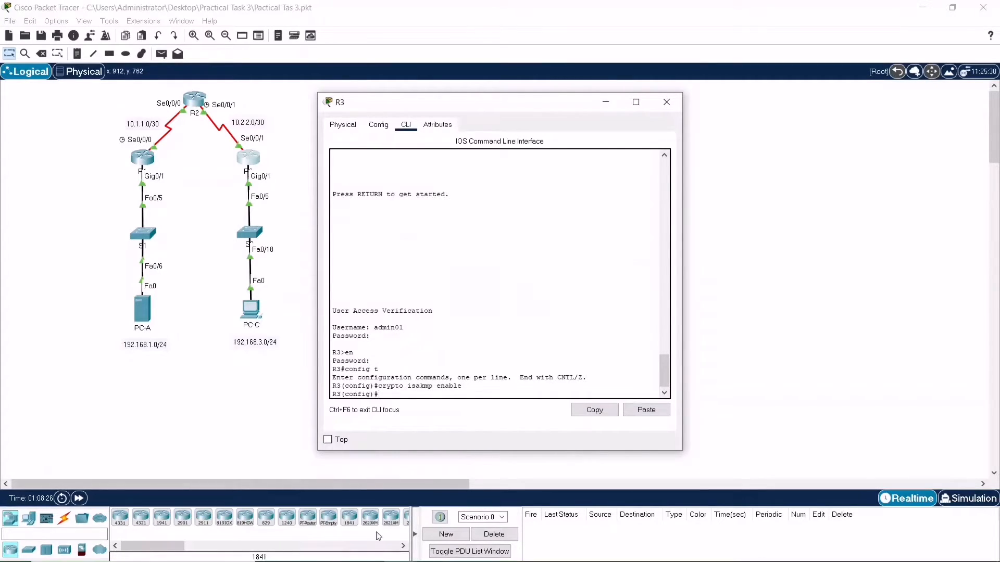
Switch back to R1's CLI and create ISAKMP policy 10
{"action": "mouse_move", "coordinate": [466, 553]}
{"action": "mouse_move", "coordinate": [405, 548]}
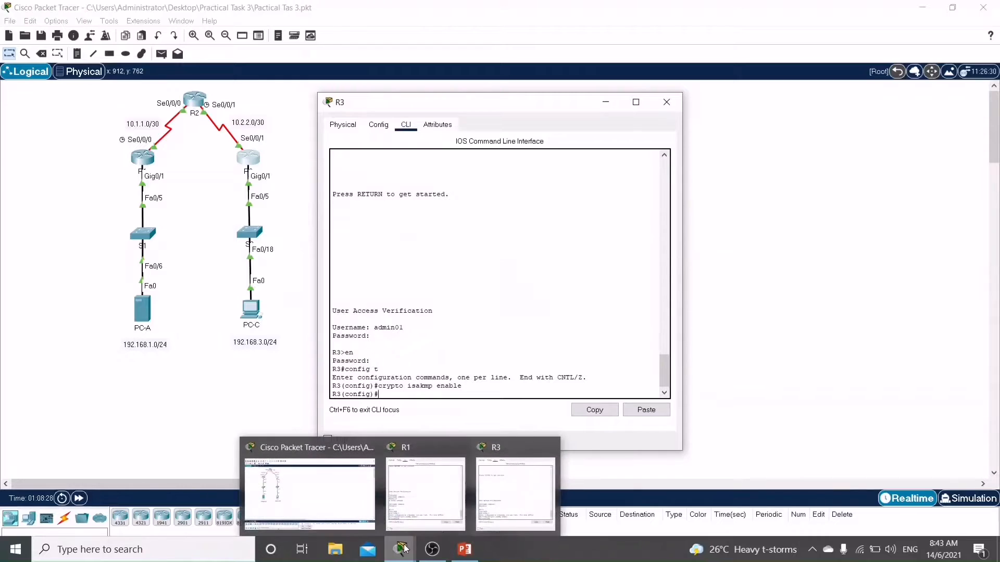
{"action": "left_click", "coordinate": [416, 498]}
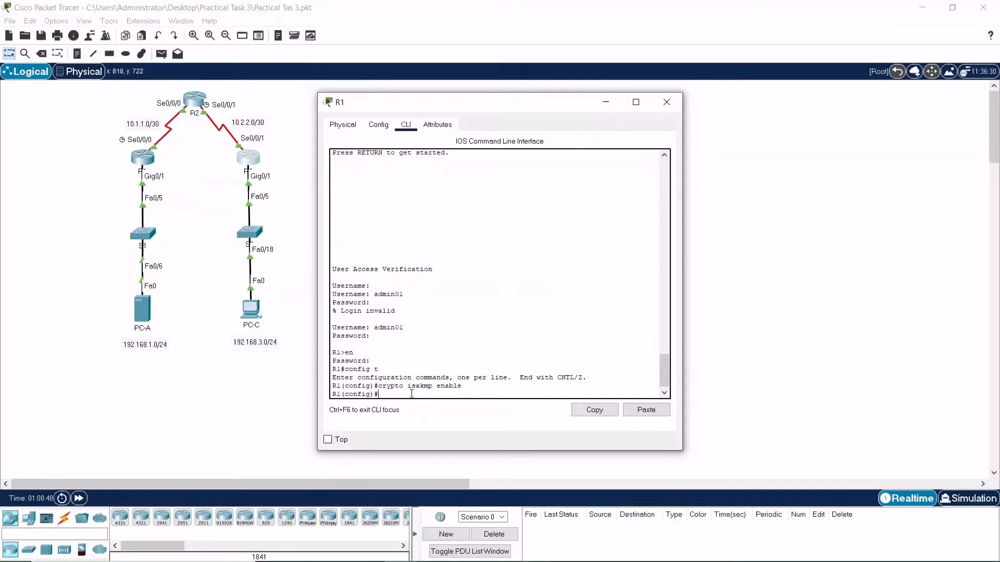
{"action": "type", "text": "crypto isakmp policy 10"}
{"action": "key", "text": "Return"}
Set R1's ISAKMP policy hash to sha and authentication to pre-share
{"action": "type", "text": "hash sha"}
{"action": "key", "text": "Return"}
{"action": "type", "text": "au"}
{"action": "key", "text": "Tab"}
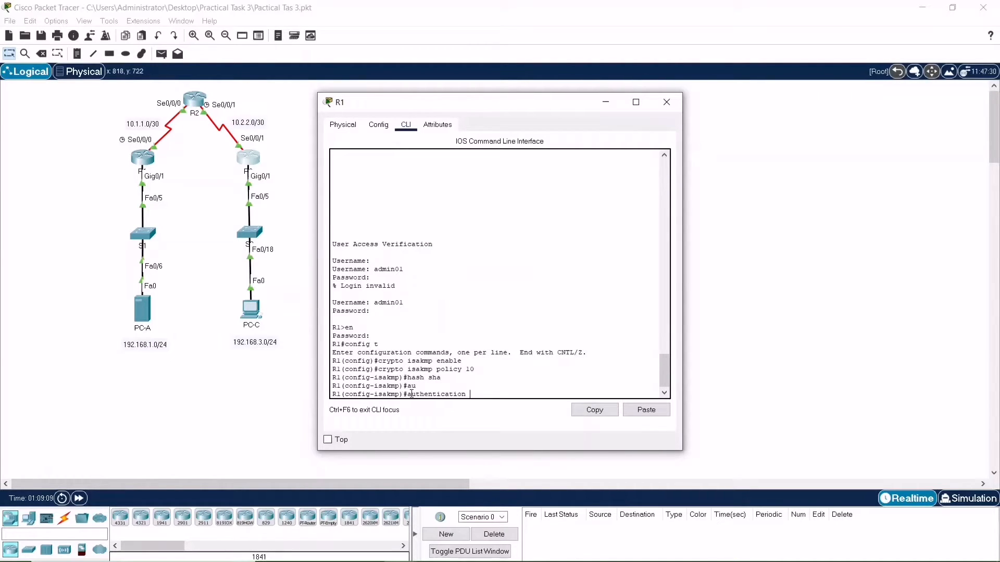
{"action": "type", "text": "pre-"}
{"action": "key", "text": "Tab"}
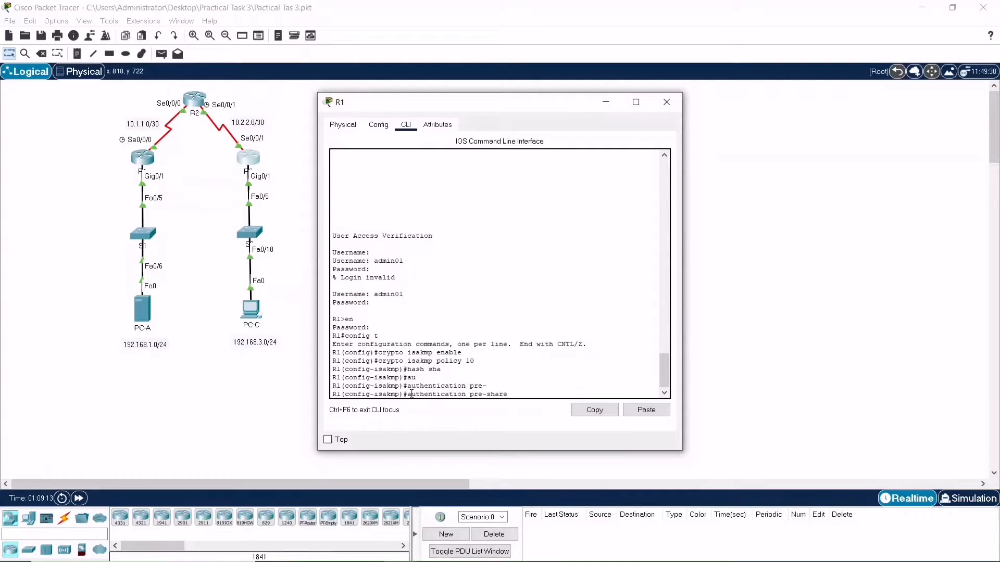
{"action": "key", "text": "Return"}
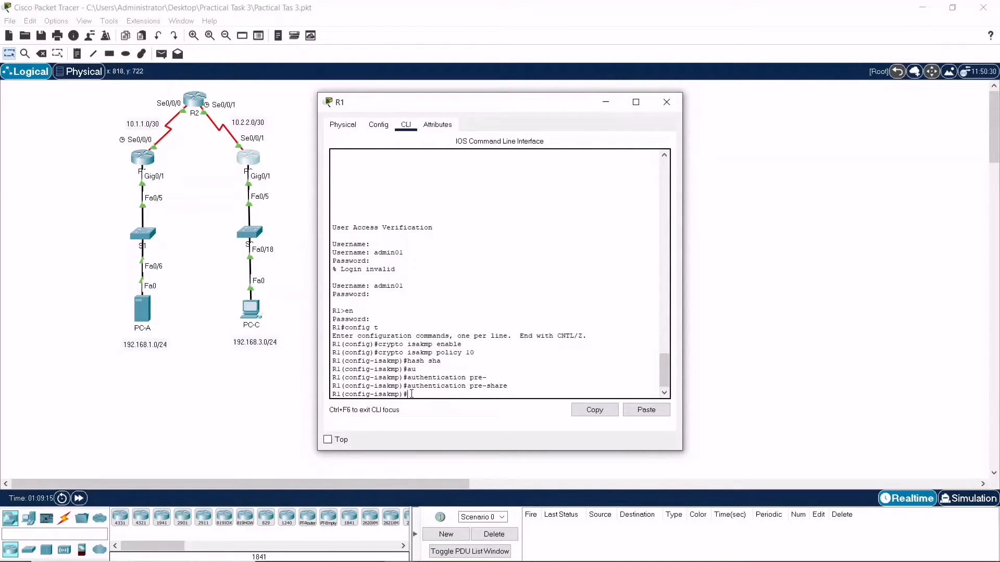
Set R1's ISAKMP policy Diffie-Hellman group to 5 and lifetime to 3600
{"action": "key", "text": "BackSpace"}
{"action": "type", "text": "grou"}
{"action": "key", "text": "Tab"}
{"action": "type", "text": "5"}
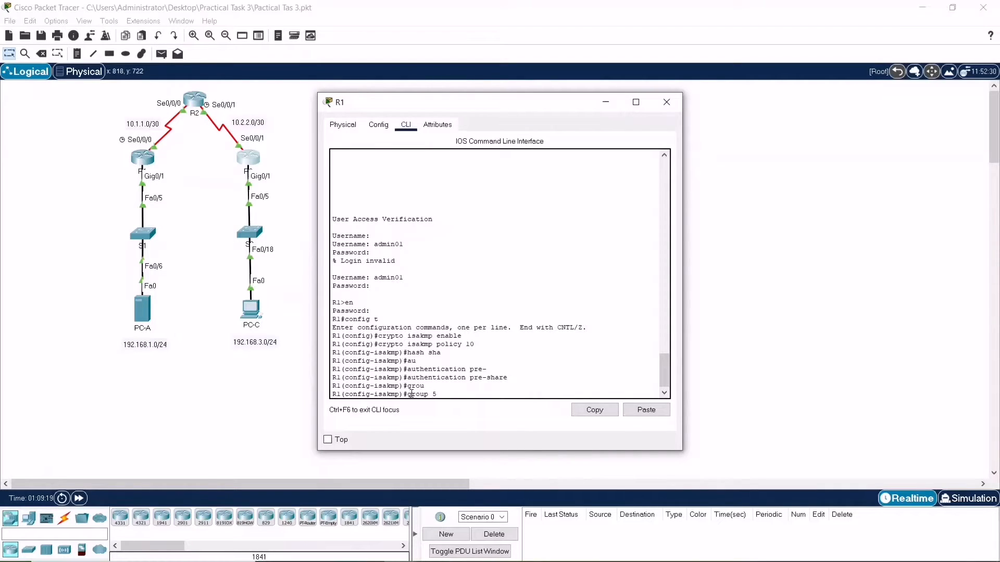
{"action": "key", "text": "Return"}
{"action": "type", "text": "li"}
{"action": "key", "text": "Tab"}
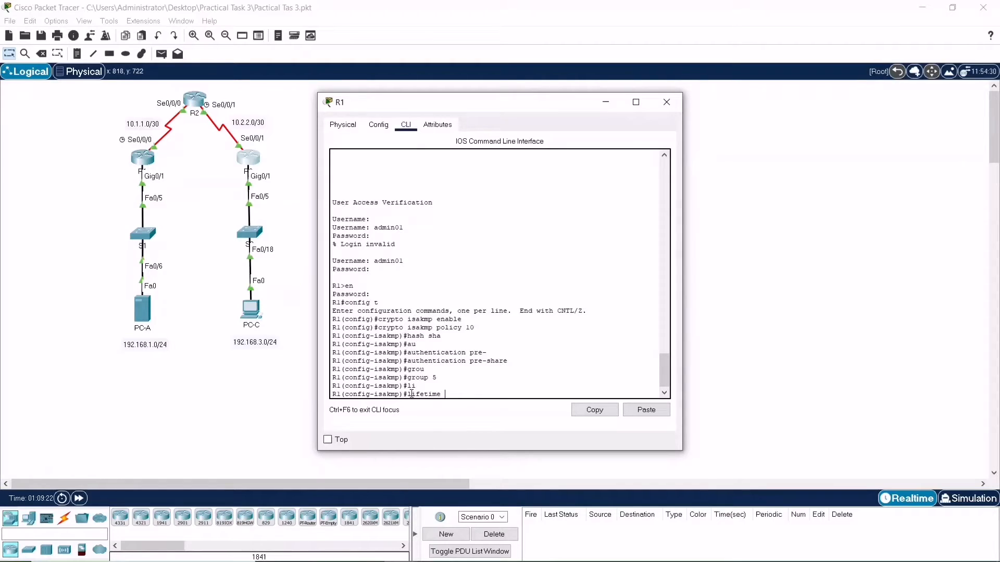
{"action": "type", "text": "3600"}
{"action": "key", "text": "Return"}
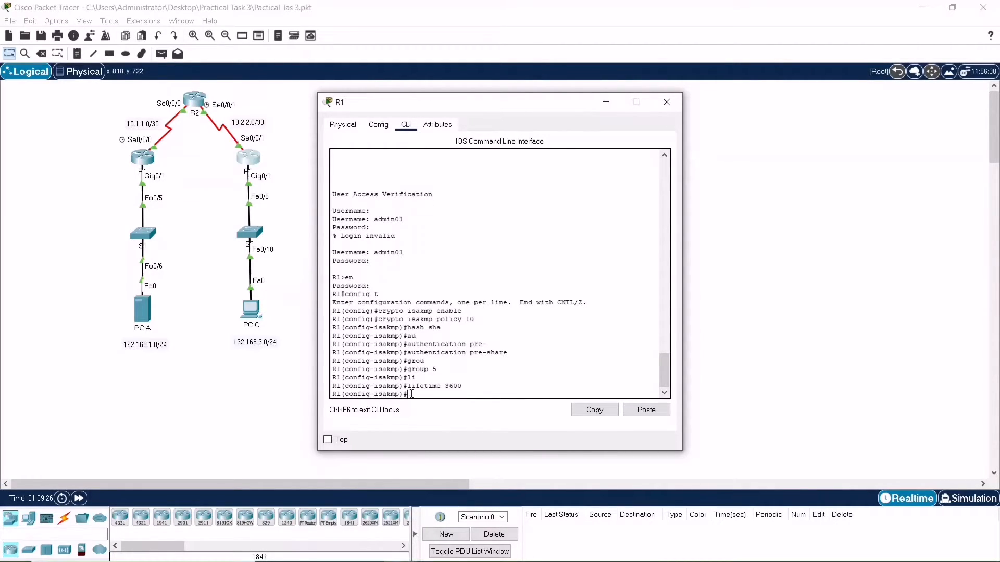
Set R1's ISAKMP policy encryption to aes 256 and end configuration mode
{"action": "type", "text": "en"}
{"action": "key", "text": "Tab"}
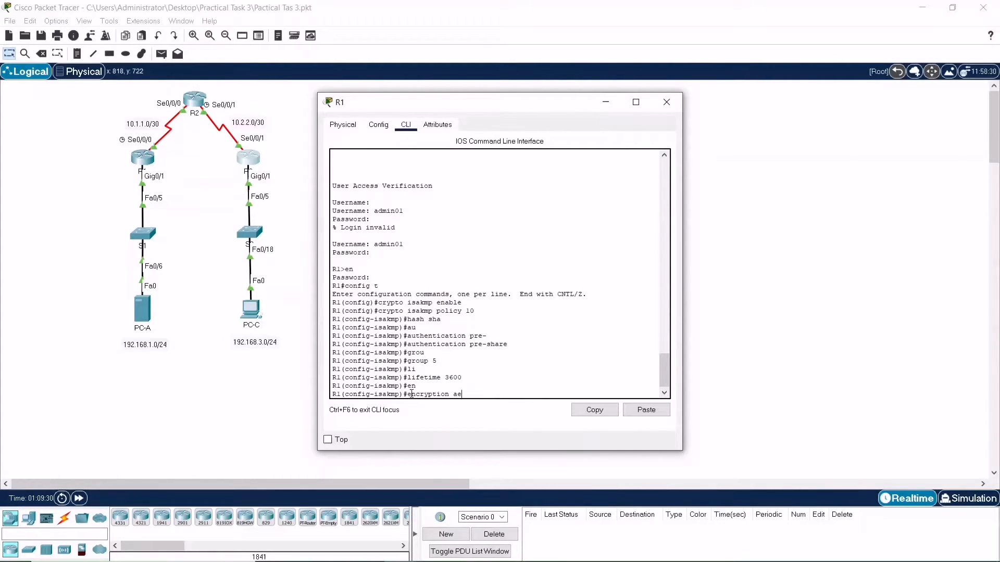
{"action": "type", "text": "aes"}
{"action": "key", "text": "Tab"}
{"action": "type", "text": "2"}
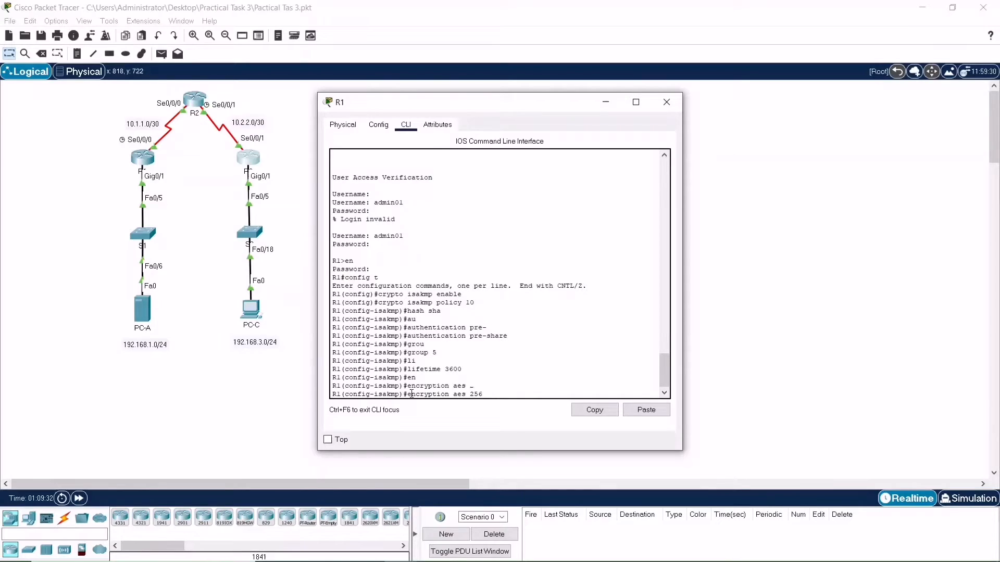
{"action": "key", "text": "Tab"}
{"action": "key", "text": "Return"}
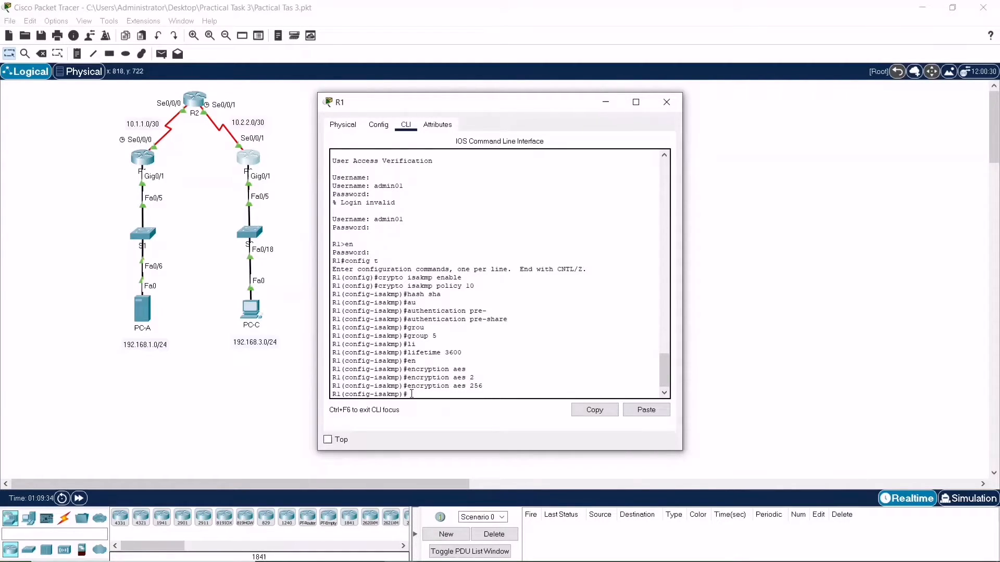
{"action": "type", "text": "end"}
{"action": "key", "text": "Return"}
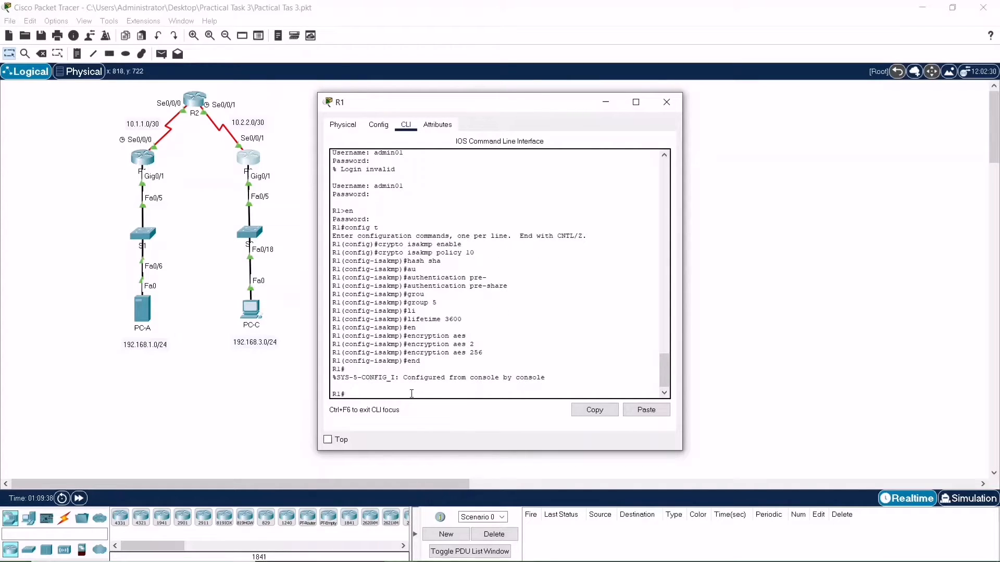
Place the R1 and R3 windows side by side and try to re-enter crypto isakmp enable on R3
{"action": "left_click_drag", "start_coordinate": [489, 106], "coordinate": [729, 112]}
{"action": "left_click", "coordinate": [499, 105]}
{"action": "left_click_drag", "start_coordinate": [499, 106], "coordinate": [303, 106]}
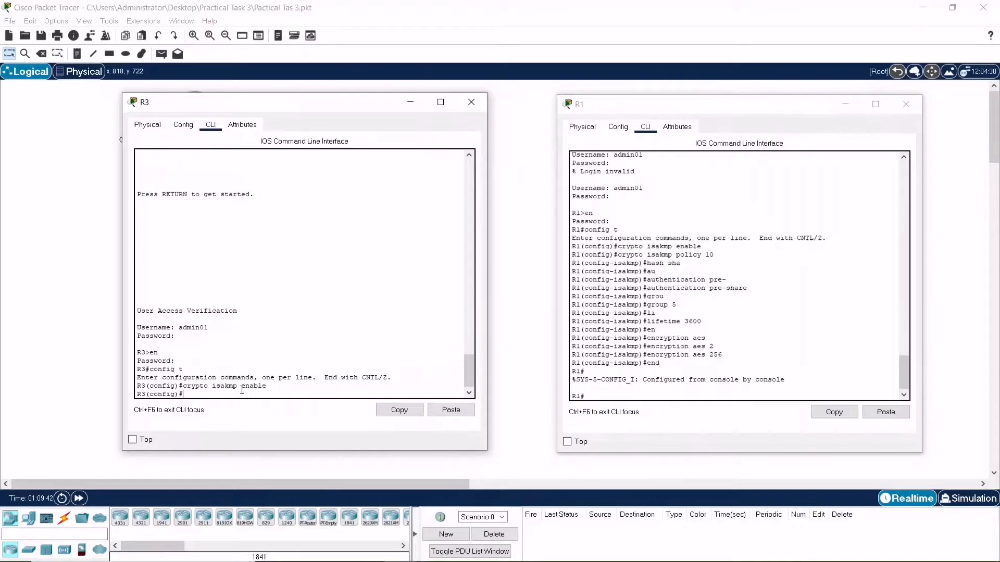
{"action": "type", "text": "cypri"}
{"action": "key", "text": "BackSpace"}
{"action": "type", "text": "yp"}
{"action": "type", "text": "to "}
{"action": "type", "text": "isakmp e"}
{"action": "type", "text": "nba"}
{"action": "type", "text": "le"}
{"action": "key", "text": "BackSpace"}
{"action": "key", "text": "BackSpace"}
{"action": "key", "text": "BackSpace"}
{"action": "key", "text": "BackSpace"}
{"action": "type", "text": "able"}
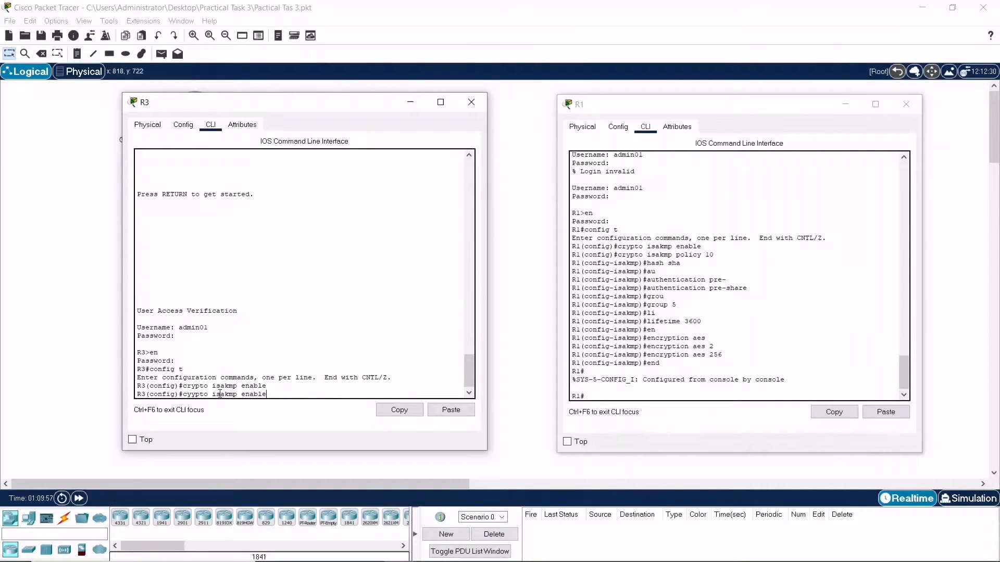
{"action": "key", "text": "Return"}
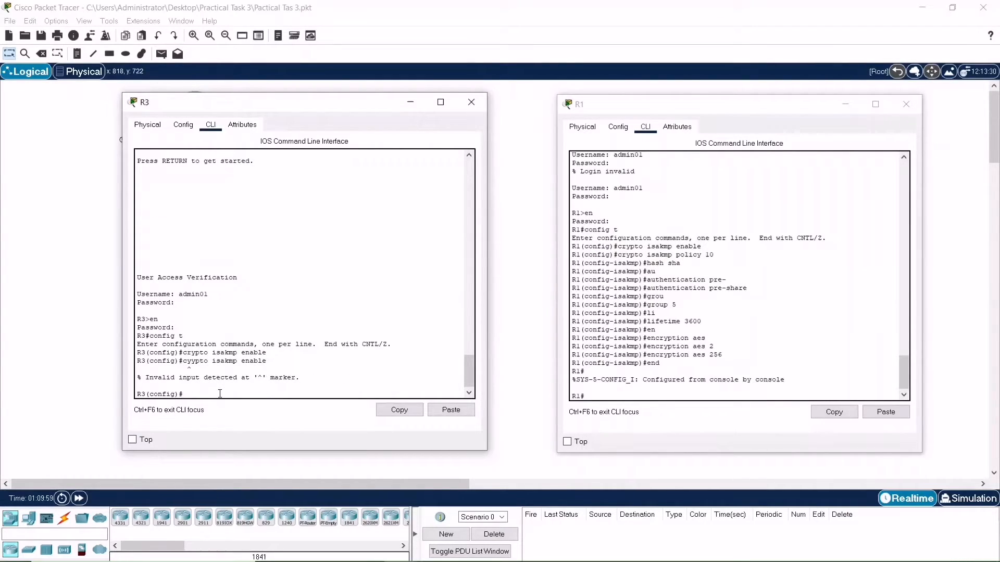
Try to create ISAKMP policy 10 on R3 by editing the recalled command
{"action": "key", "text": "Up"}
{"action": "key", "text": "BackSpace"}
{"action": "key", "text": "BackSpace"}
{"action": "key", "text": "BackSpace"}
{"action": "key", "text": "BackSpace"}
{"action": "key", "text": "BackSpace"}
{"action": "key", "text": "BackSpace"}
{"action": "type", "text": "policy 10"}
{"action": "key", "text": "Return"}
Try to set the hash to sha on R3 while still in global configuration mode
{"action": "type", "text": "has"}
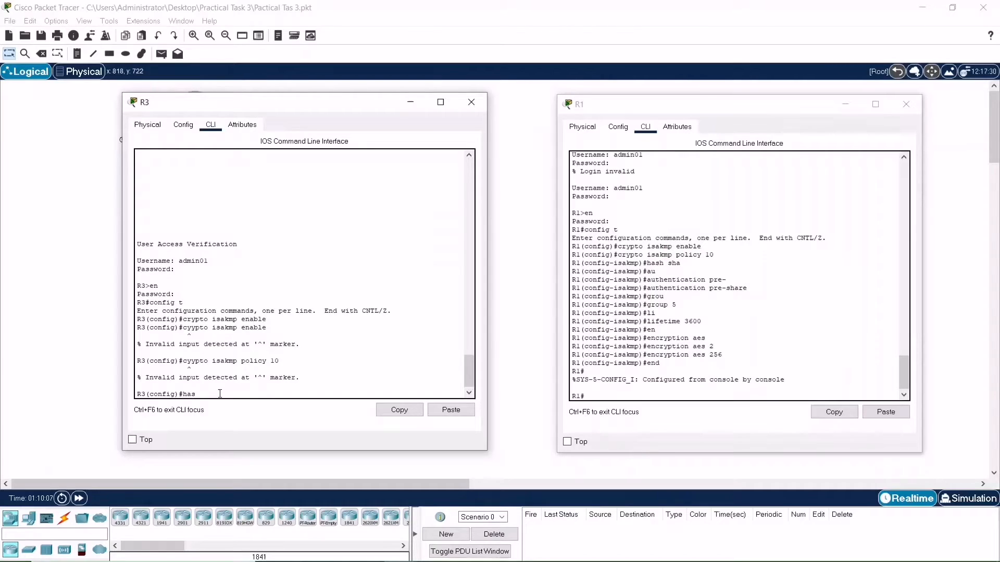
{"action": "type", "text": "h sh"}
{"action": "key", "text": "Tab"}
{"action": "type", "text": "a"}
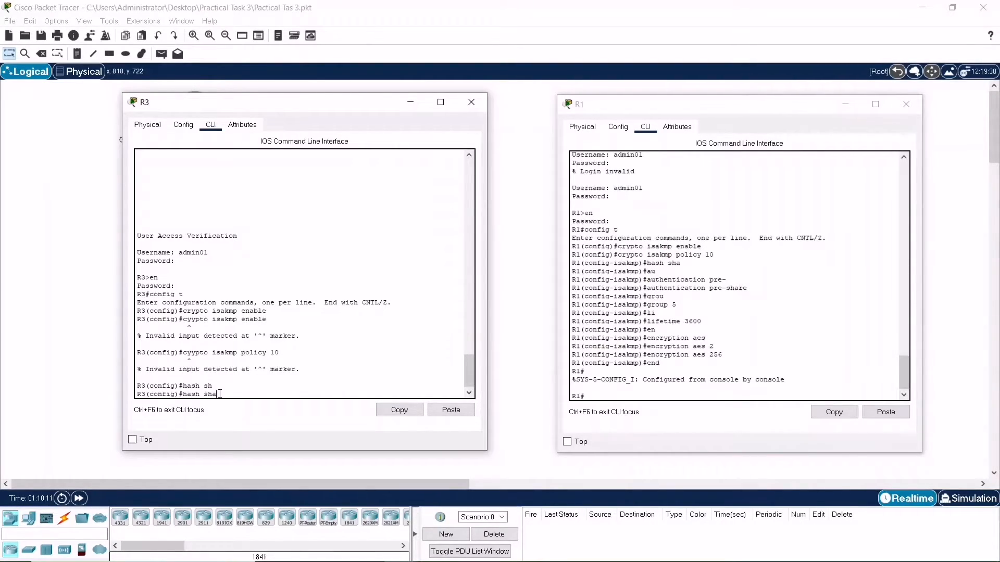
{"action": "key", "text": "Return"}
Create ISAKMP policy 10 on R3 by correcting the misspelled recalled crypto command
{"action": "type", "text": "au"}
{"action": "key", "text": "Tab"}
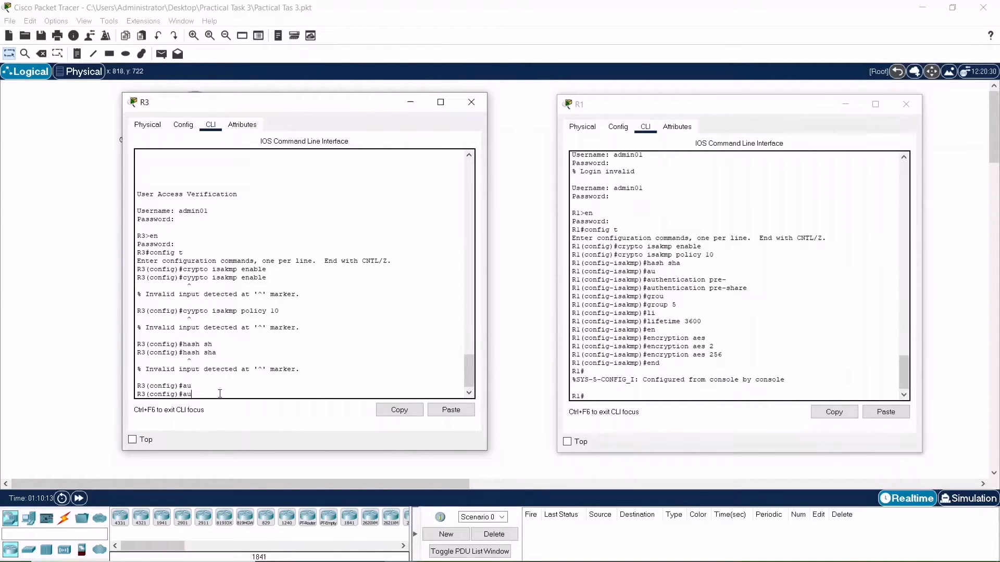
{"action": "key", "text": "BackSpace"}
{"action": "key", "text": "BackSpace"}
{"action": "key", "text": "Up"}
{"action": "key", "text": "Up"}
{"action": "key", "text": "Up"}
{"action": "key", "text": "Left"}
{"action": "key", "text": "Left"}
{"action": "key", "text": "Left"}
{"action": "key", "text": "Left"}
{"action": "key", "text": "Left"}
{"action": "key", "text": "Left"}
{"action": "key", "text": "Left"}
{"action": "key", "text": "Left"}
{"action": "key", "text": "Left"}
{"action": "key", "text": "Left"}
{"action": "key", "text": "Left"}
{"action": "key", "text": "Left"}
{"action": "key", "text": "Left"}
{"action": "key", "text": "Delete"}
{"action": "type", "text": "r"}
{"action": "key", "text": "Return"}
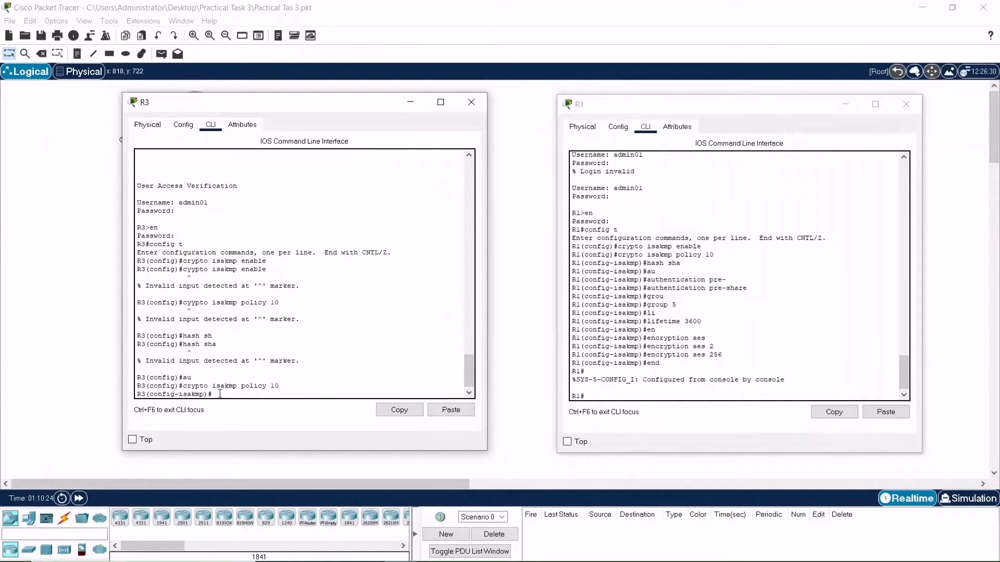
Set R3's ISAKMP policy hash to sha and authentication to pre-share
{"action": "type", "text": "has"}
{"action": "key", "text": "Tab"}
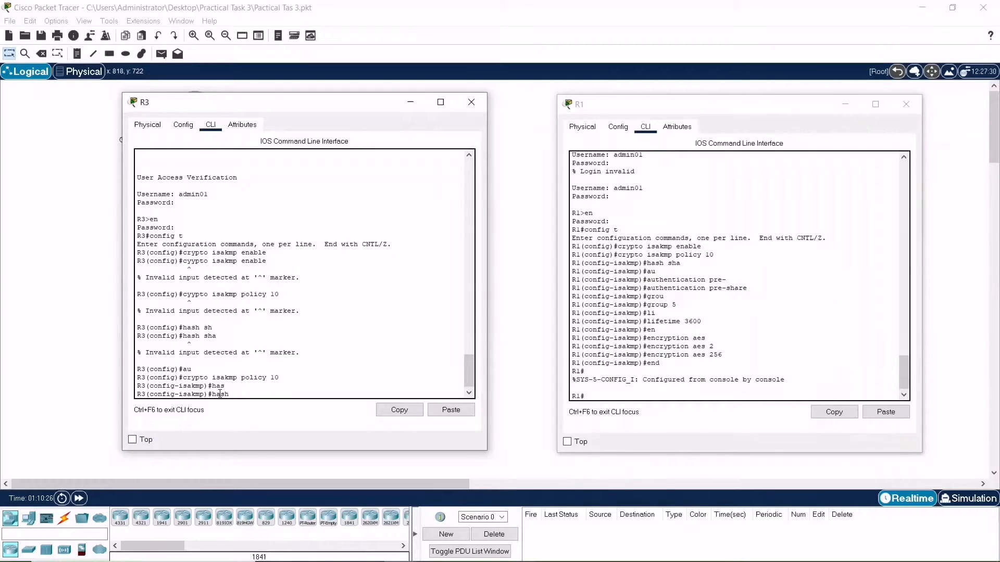
{"action": "type", "text": "sha"}
{"action": "key", "text": "Tab"}
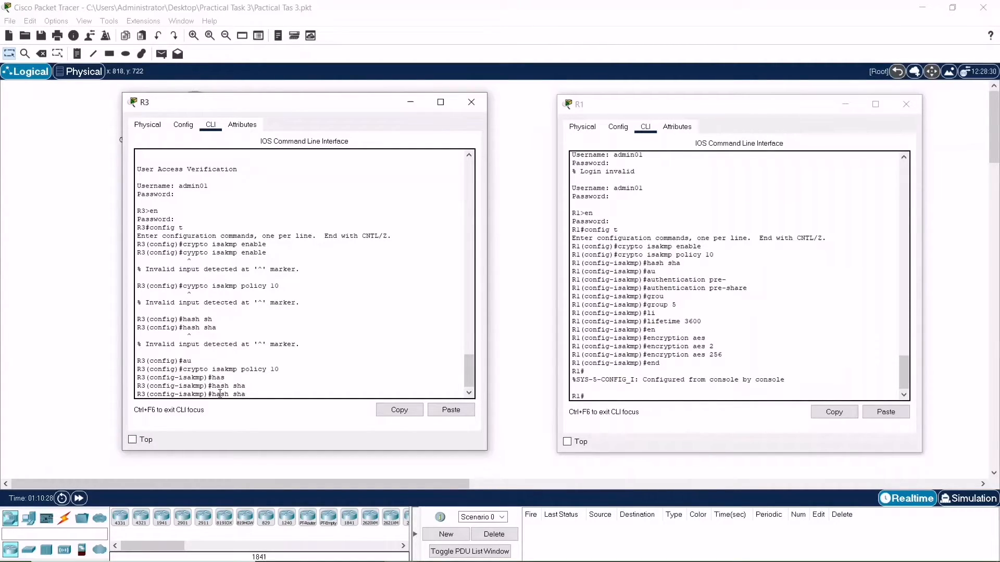
{"action": "key", "text": "Return"}
{"action": "type", "text": "authentication pr"}
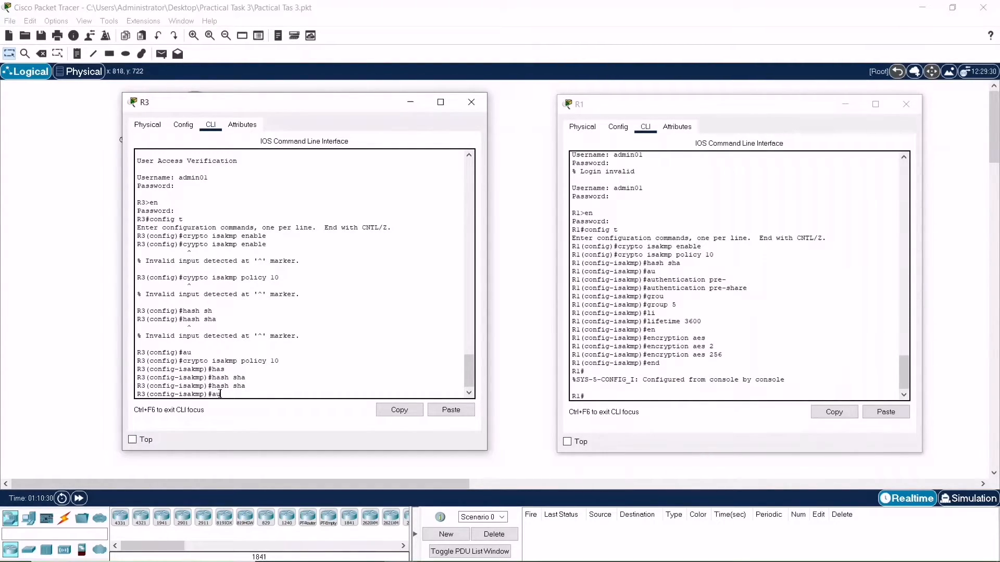
{"action": "key", "text": "Tab"}
{"action": "type", "text": "pr"}
{"action": "key", "text": "Tab"}
{"action": "key", "text": "Return"}
Set R3's ISAKMP policy Diffie-Hellman group to 5 and lifetime to 3600
{"action": "type", "text": "group"}
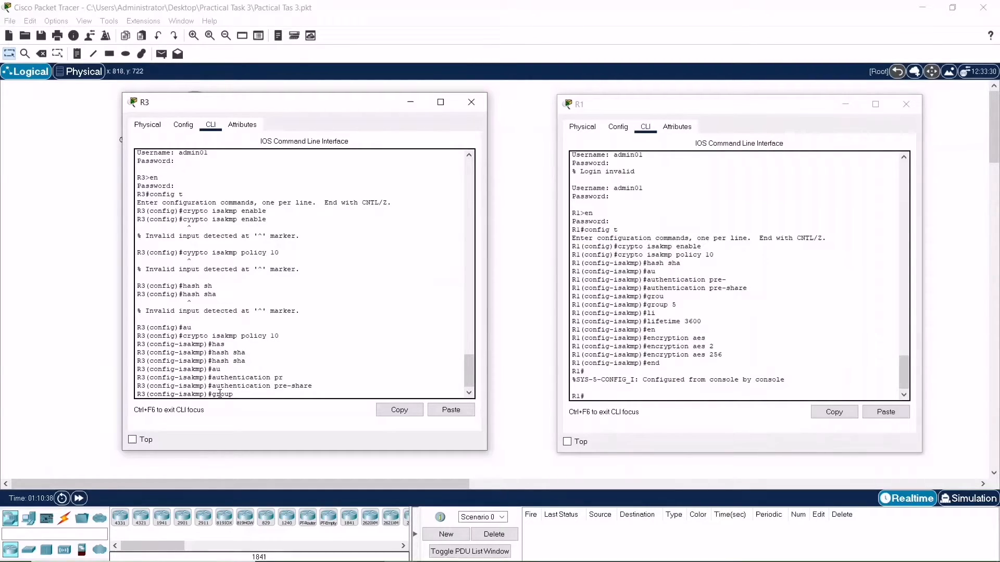
{"action": "key", "text": "Tab"}
{"action": "type", "text": "5"}
{"action": "key", "text": "Return"}
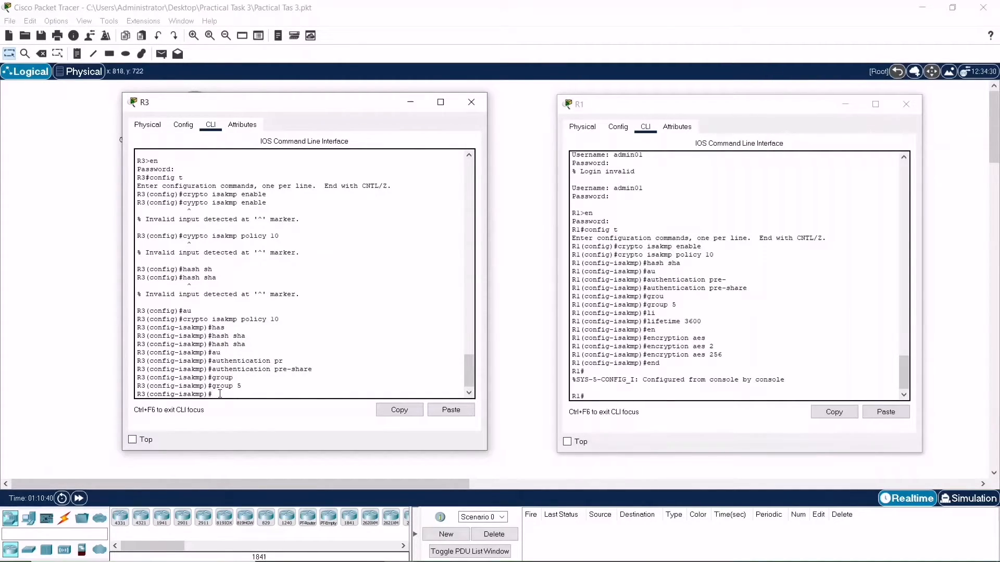
{"action": "type", "text": "lif"}
{"action": "key", "text": "Tab"}
{"action": "type", "text": "36"}
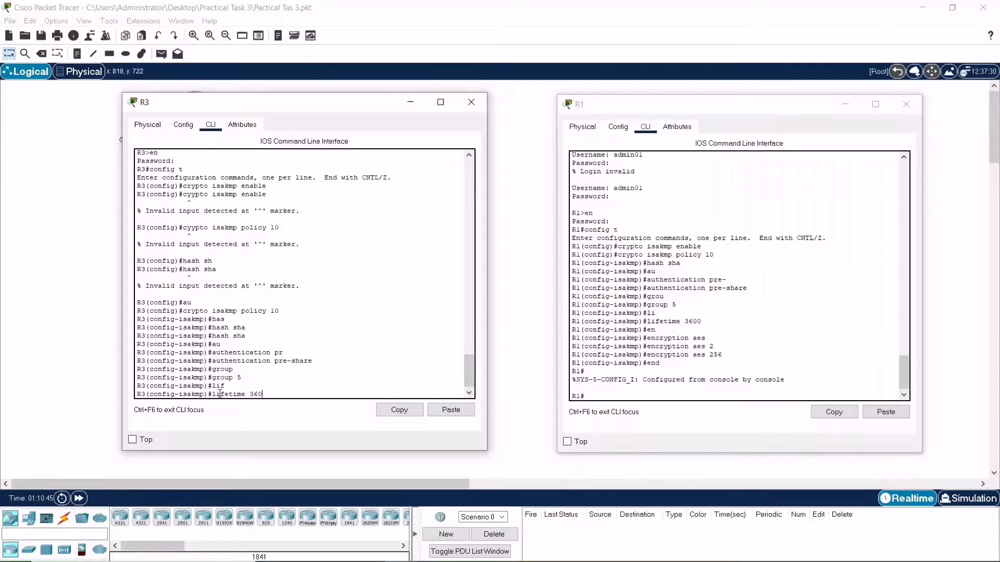
{"action": "key", "text": "Return"}
Try to set R3's ISAKMP policy encryption to aes 256
{"action": "type", "text": "e"}
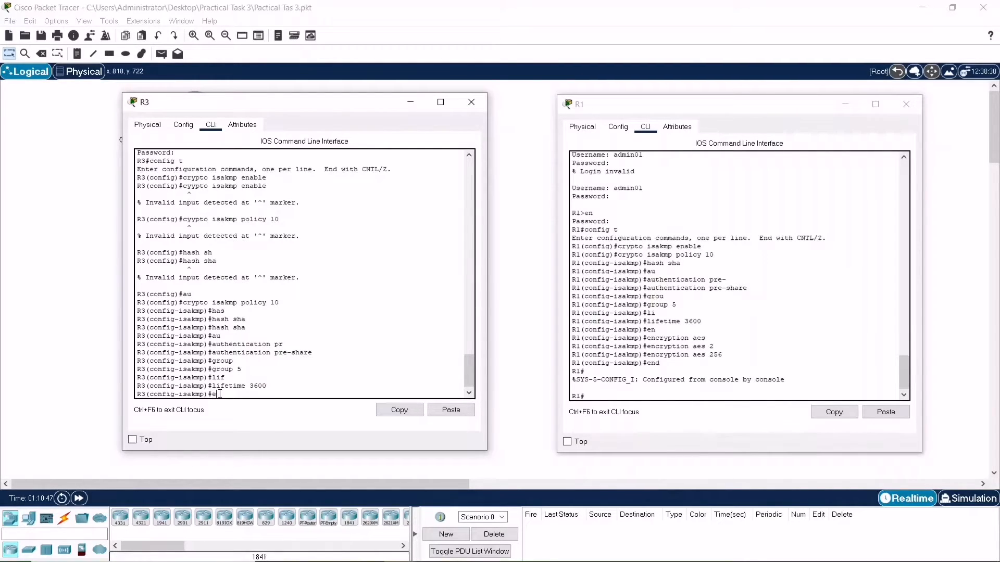
{"action": "type", "text": "ncypr"}
{"action": "key", "text": "BackSpace"}
{"action": "type", "text": "tio"}
{"action": "type", "text": "256"}
{"action": "key", "text": "Return"}
Leave configuration mode on R3
{"action": "type", "text": "e"}
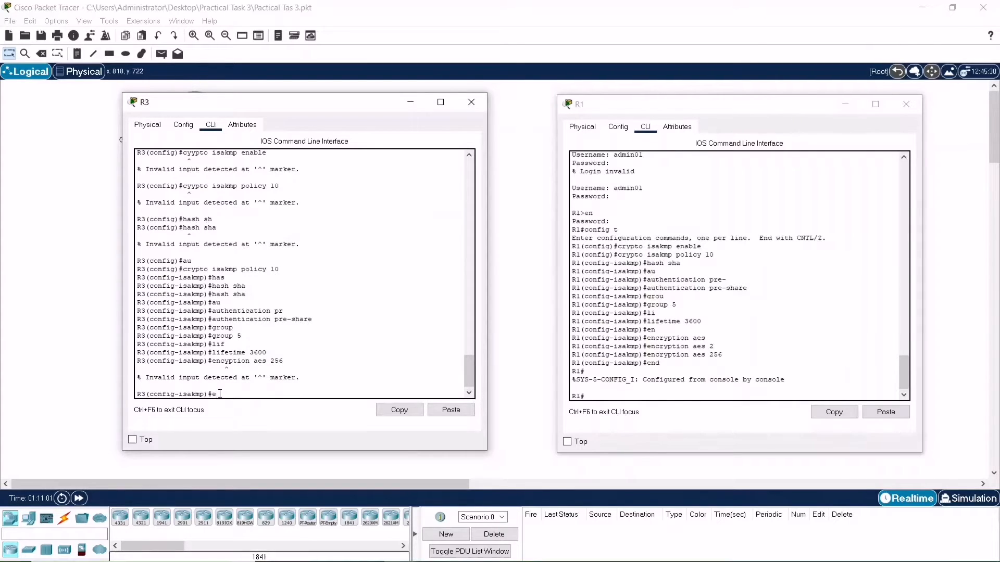
{"action": "type", "text": "nd"}
{"action": "key", "text": "Return"}
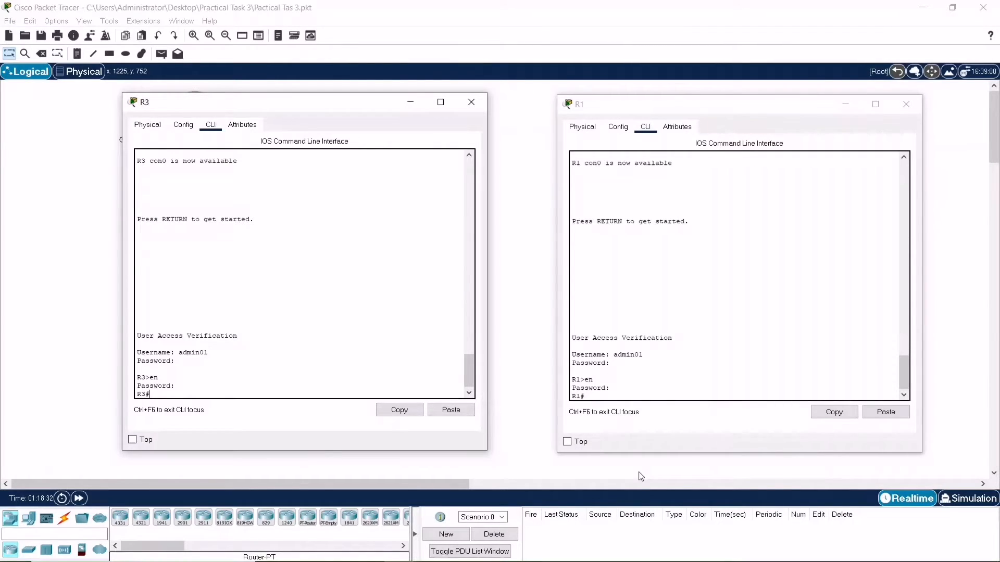
Display R3's ISAKMP policy settings with show crypto isakmp policy
{"action": "type", "text": "showncy"}
{"action": "key", "text": "BackSpace"}
{"action": "type", "text": "rypto isakmp policy"}
{"action": "key", "text": "Return"}
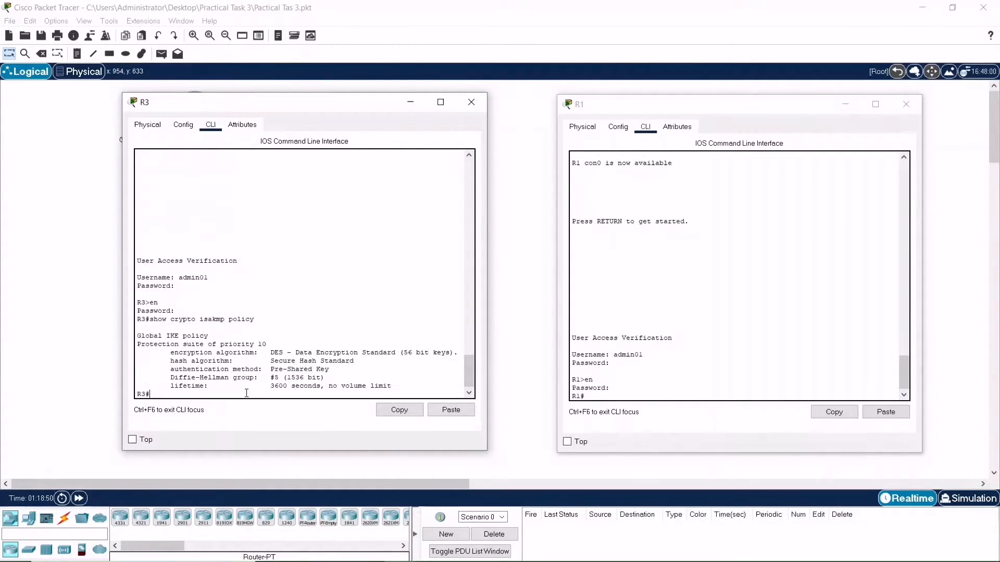
Display R1's ISAKMP policy settings with show crypto isakmp policy
{"action": "left_click", "coordinate": [609, 397]}
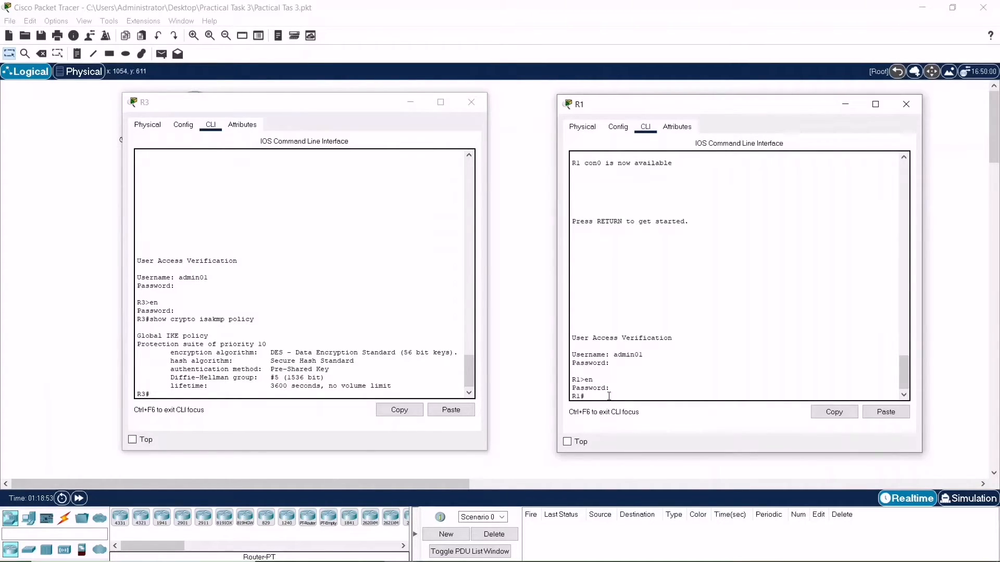
{"action": "type", "text": "show crypto isakmp policy"}
{"action": "key", "text": "Return"}
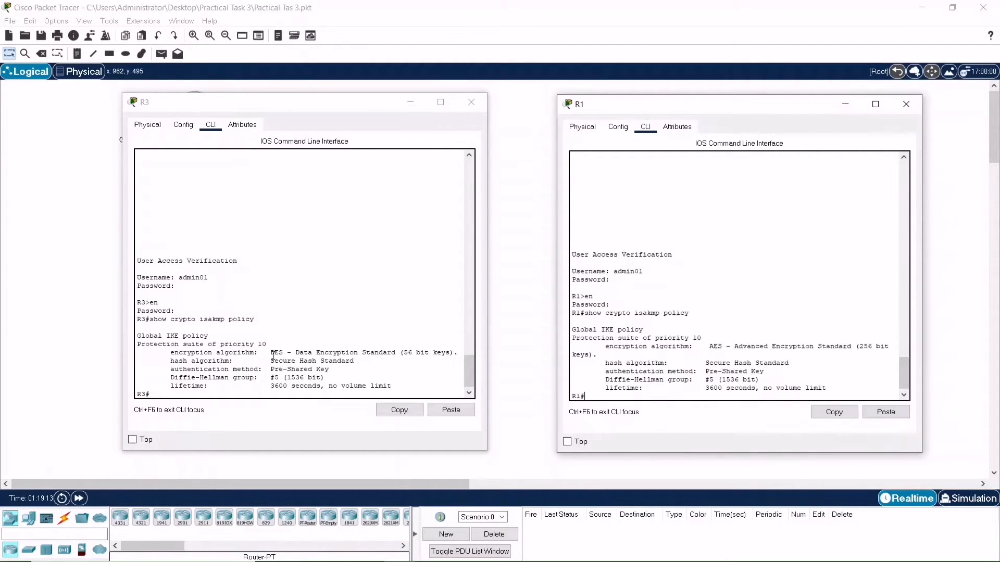
Enter global configuration mode on R3 and open ISAKMP policy 10
{"action": "left_click", "coordinate": [275, 396]}
{"action": "type", "text": "en"}
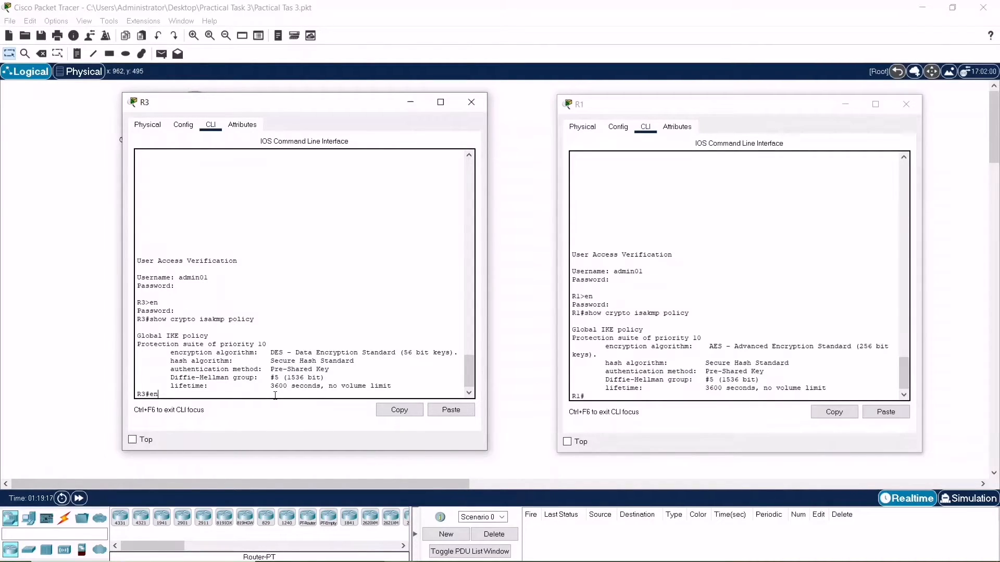
{"action": "key", "text": "BackSpace"}
{"action": "key", "text": "BackSpace"}
{"action": "type", "text": "config t"}
{"action": "key", "text": "Return"}
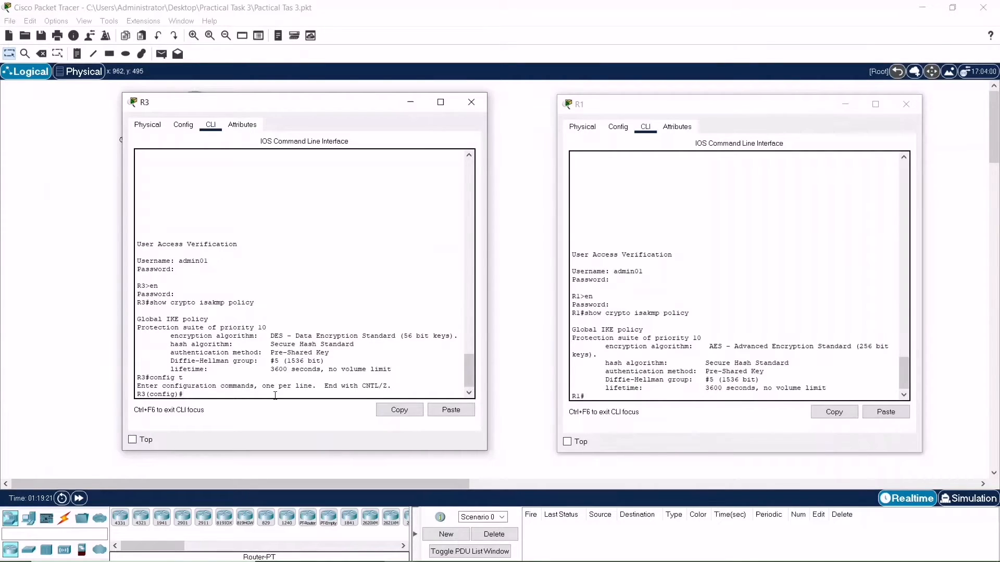
{"action": "type", "text": "cyp"}
{"action": "key", "text": "BackSpace"}
{"action": "key", "text": "BackSpace"}
{"action": "type", "text": "rypto isakmp policy 10"}
{"action": "key", "text": "Return"}
Set R3's ISAKMP policy 10 encryption to aes 256
{"action": "type", "text": "en"}
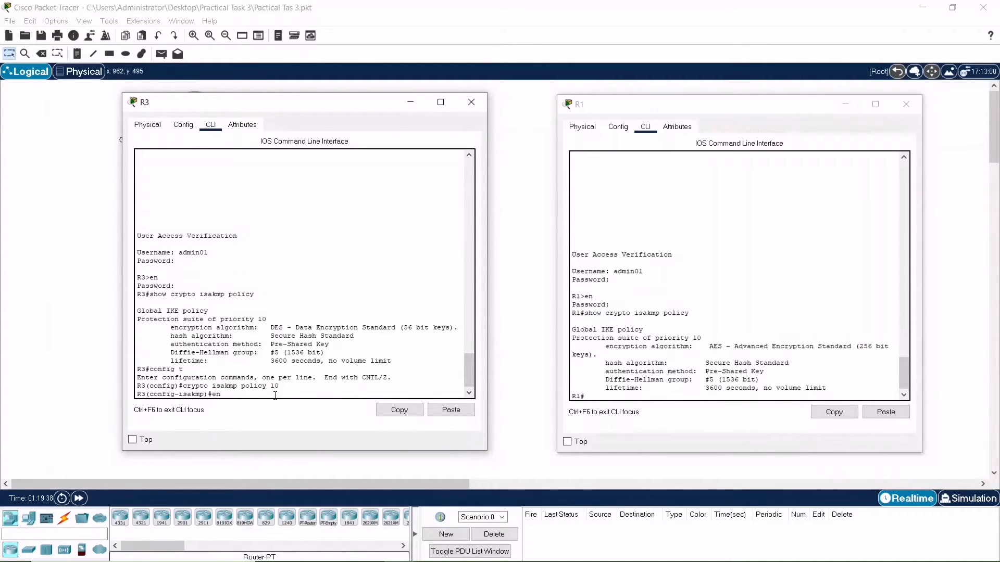
{"action": "type", "text": "cr"}
{"action": "key", "text": "Tab"}
{"action": "type", "text": "aes 256"}
{"action": "key", "text": "Return"}
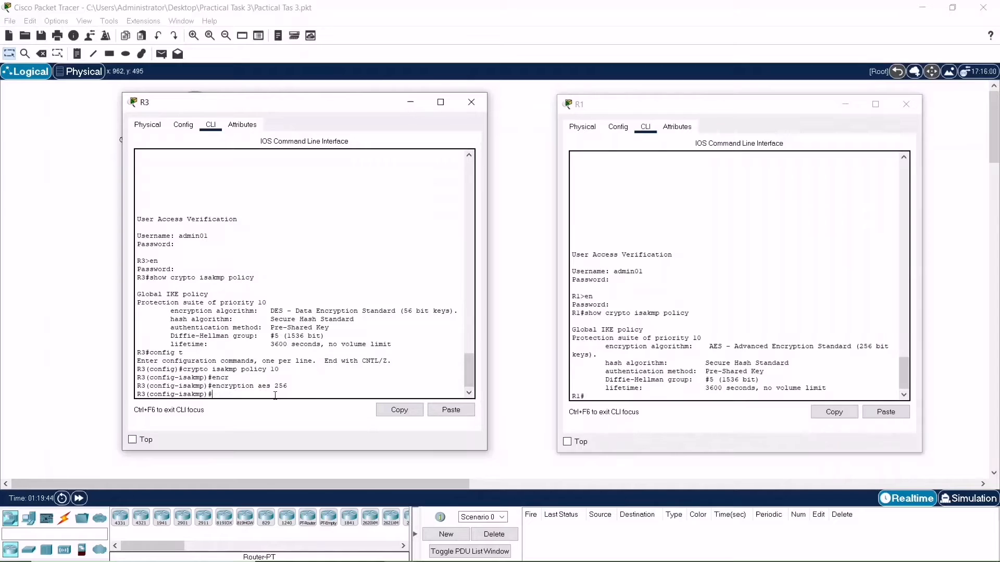
End configuration mode on R3 and display its ISAKMP policy settings
{"action": "type", "text": "end"}
{"action": "key", "text": "Return"}
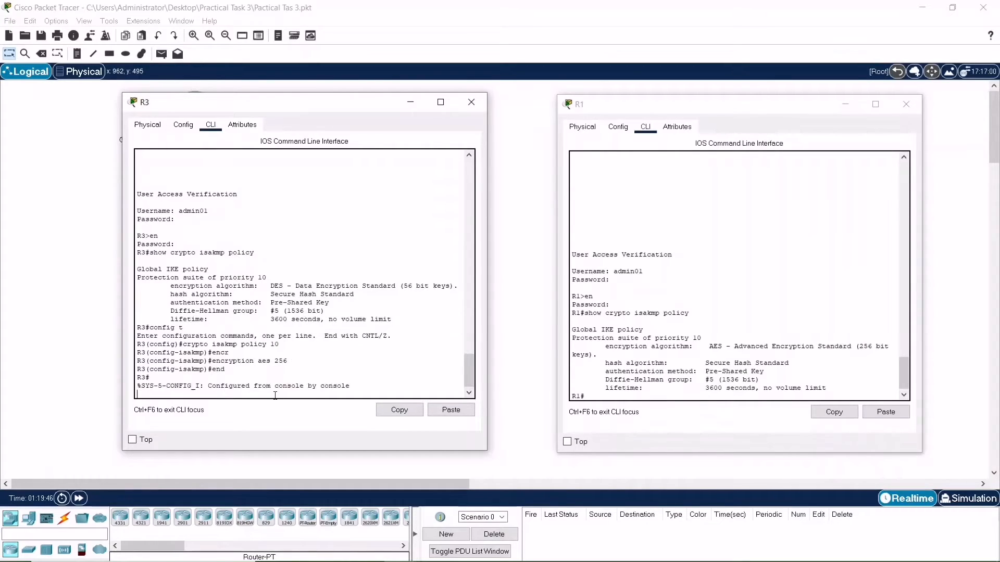
{"action": "type", "text": "show crypto isakmp policy"}
{"action": "key", "text": "Return"}
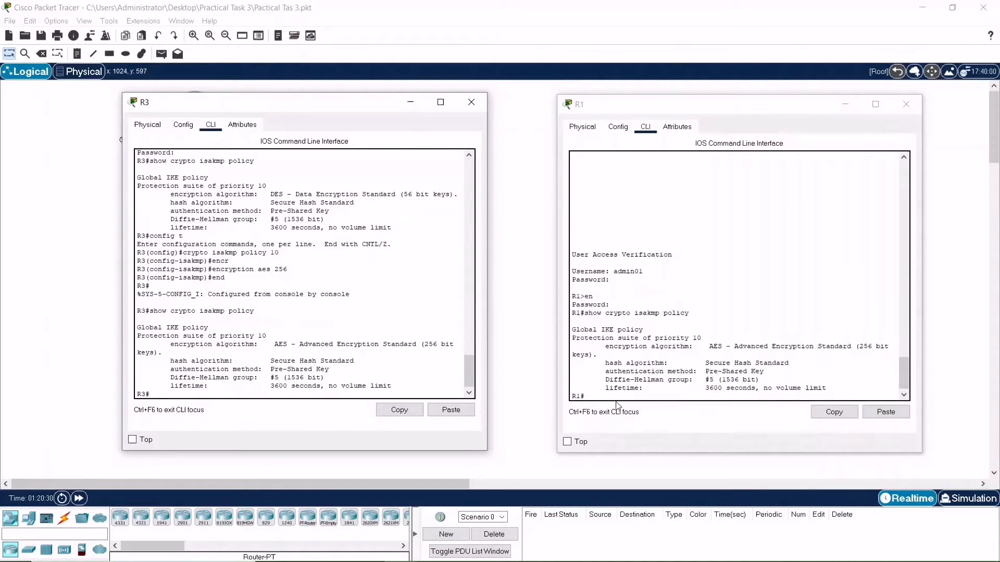
Enter global configuration mode on R1, correcting the mistyped config command
{"action": "left_click_drag", "start_coordinate": [676, 390], "coordinate": [672, 398]}
{"action": "left_click", "coordinate": [672, 398]}
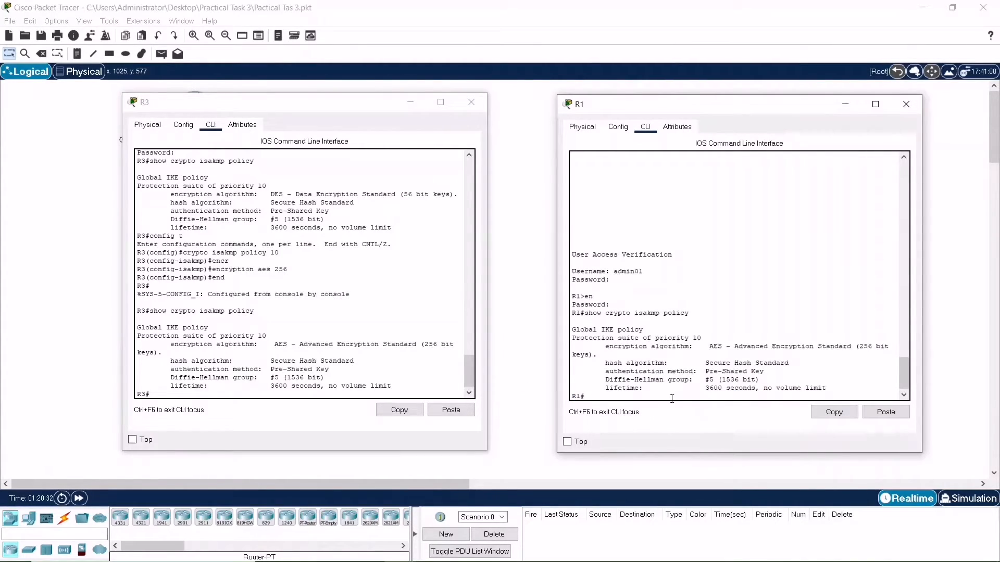
{"action": "type", "text": "onfig t"}
{"action": "key", "text": "Return"}
{"action": "key", "text": "Up"}
{"action": "type", "text": "c"}
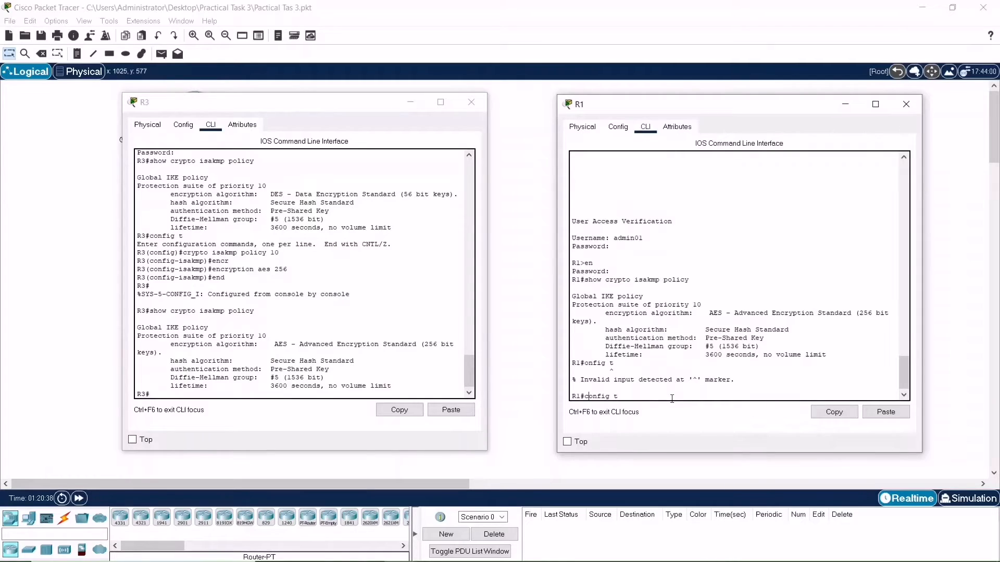
{"action": "key", "text": "Return"}
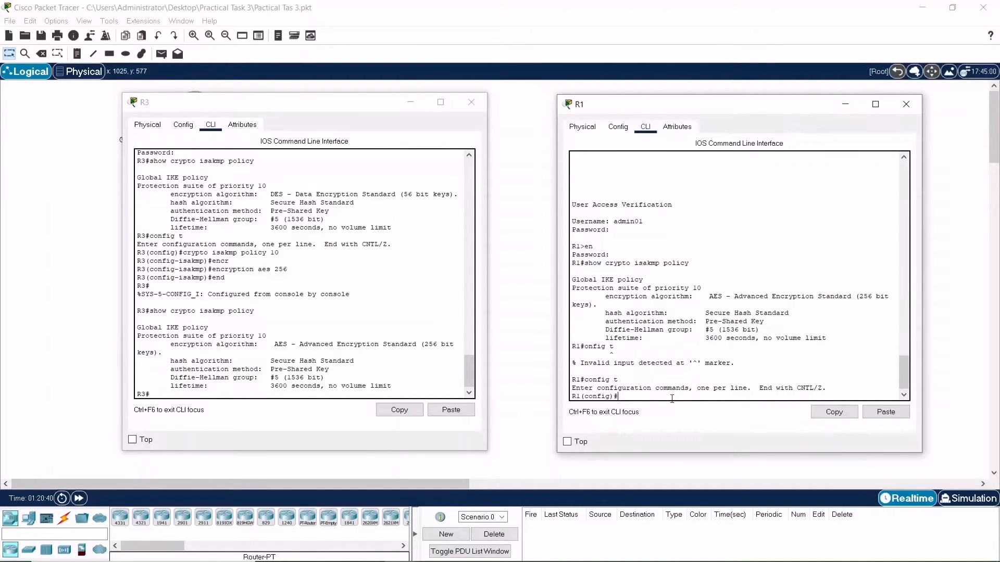
Configure R1's ISAKMP pre-shared key for peer address 10.2.2.1
{"action": "type", "text": "crypto isakmp key cisco123 address 10.2.2.1"}
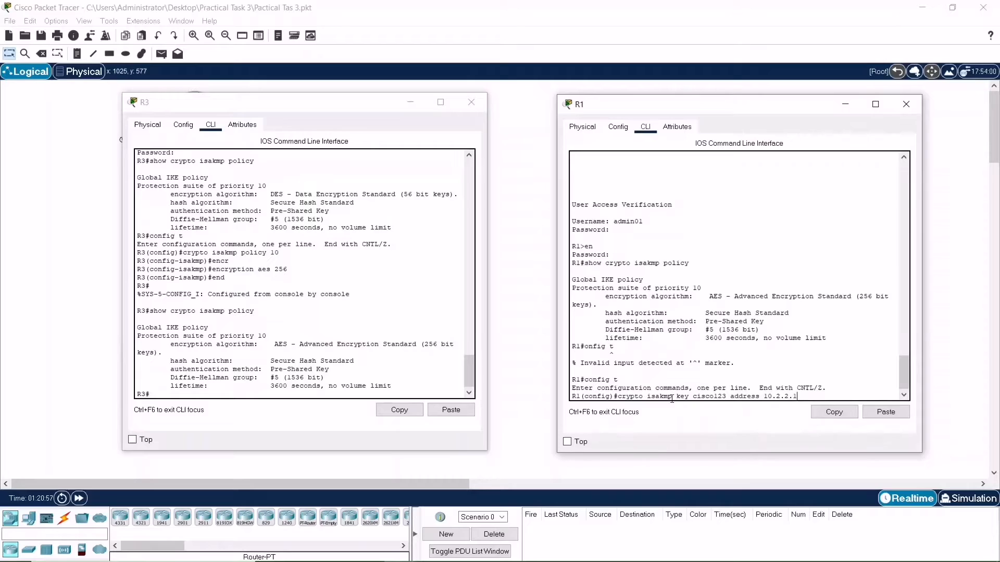
{"action": "key", "text": "Return"}
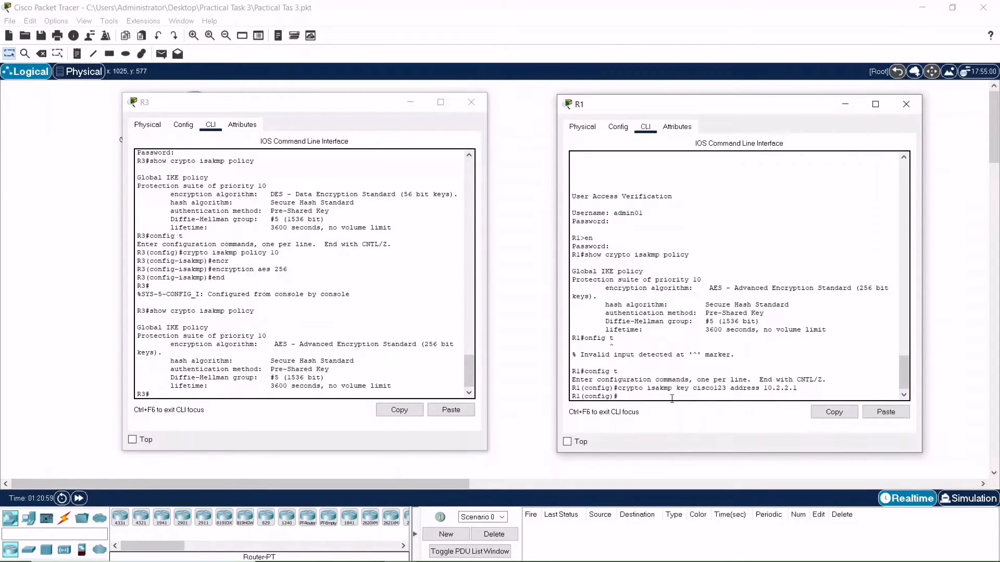
Try to configure R3's ISAKMP pre-shared key for peer address 10.1.1.1 from privileged mode
{"action": "left_click", "coordinate": [209, 394]}
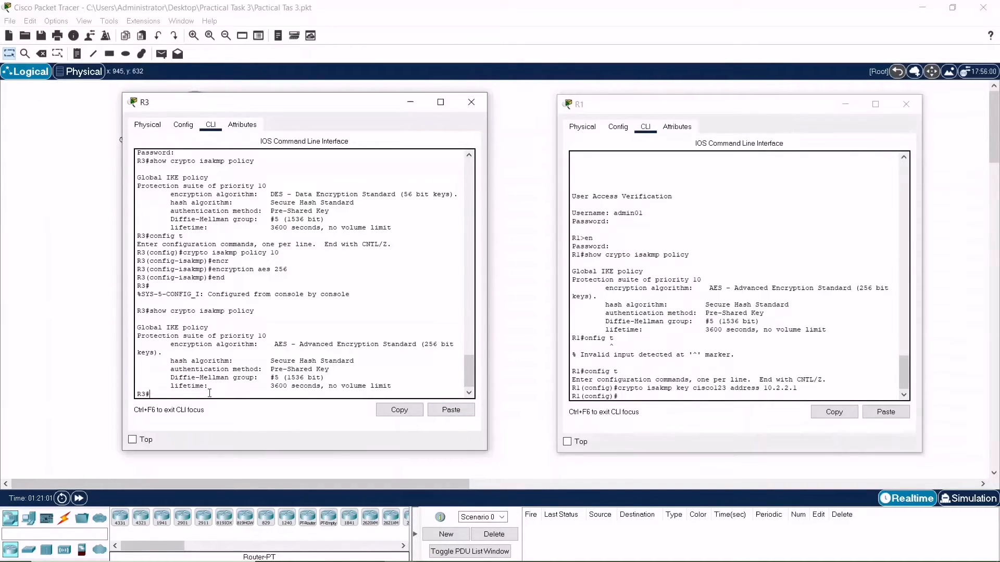
{"action": "type", "text": "cry"}
{"action": "key", "text": "BackSpace"}
{"action": "type", "text": "ryto"}
{"action": "key", "text": "BackSpace"}
{"action": "key", "text": "BackSpace"}
{"action": "type", "text": "pto isakmp key cisco123 address 10.1.1.1"}
{"action": "key", "text": "Return"}
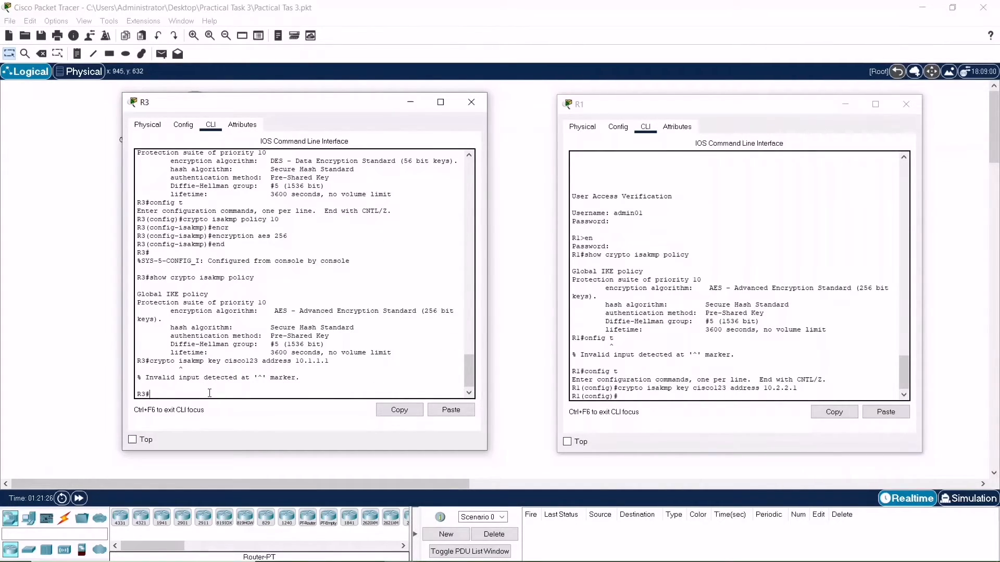
Enter configuration mode on R3 and apply the ISAKMP pre-shared key for peer 10.1.1.1 by copying the failed command
{"action": "type", "text": "config t"}
{"action": "key", "text": "Return"}
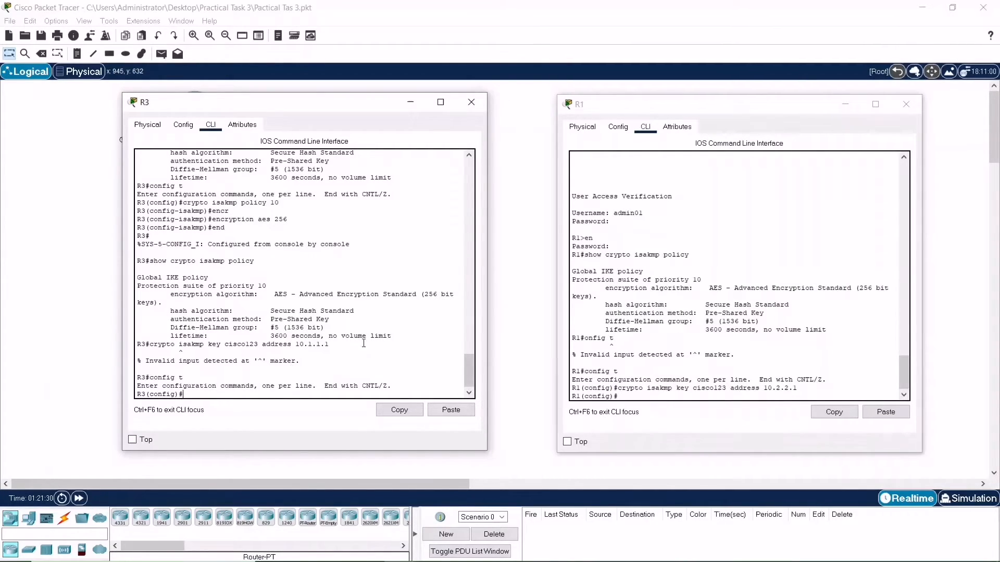
{"action": "left_click_drag", "start_coordinate": [329, 344], "coordinate": [149, 344]}
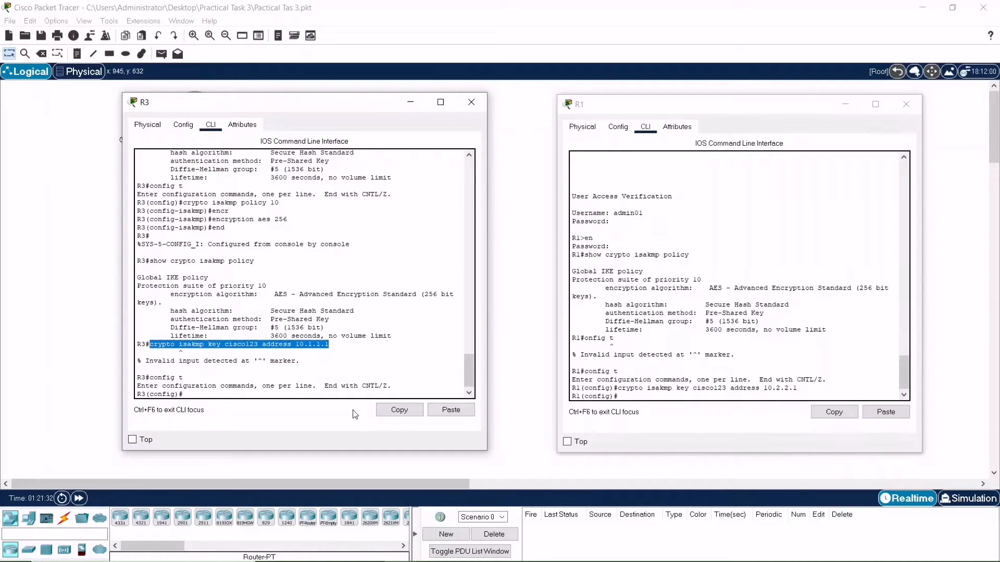
{"action": "left_click", "coordinate": [401, 414]}
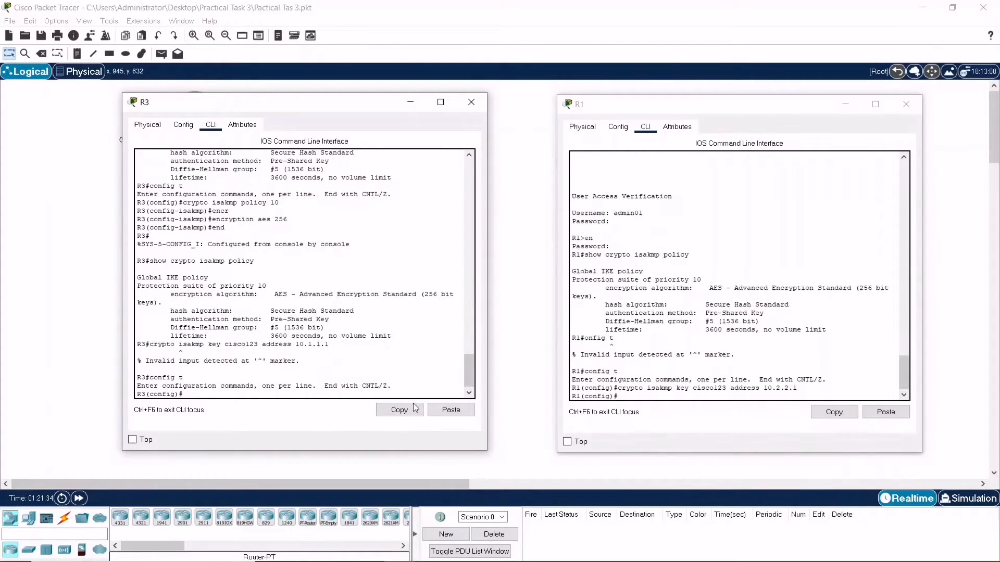
{"action": "left_click", "coordinate": [449, 410]}
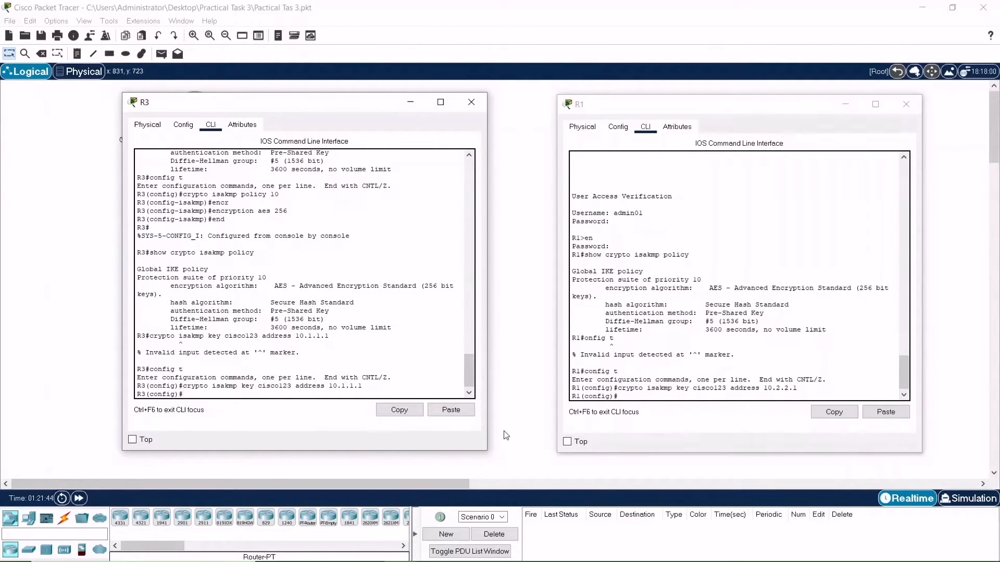
Create IPsec transform set 50 on R1 using esp-aes 256 and esp-sha-hmac
{"action": "left_click", "coordinate": [639, 395]}
{"action": "type", "text": "crypt"}
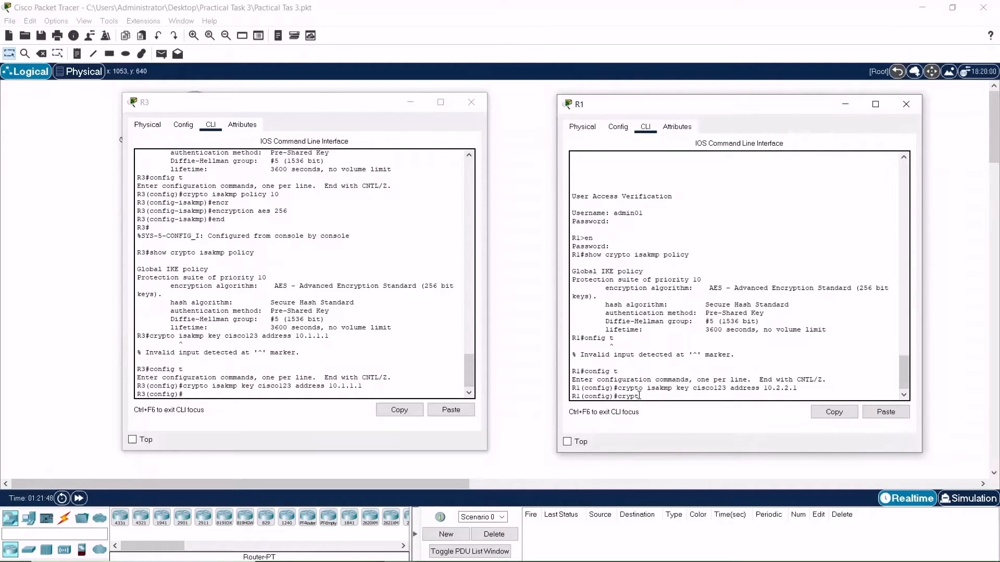
{"action": "type", "text": "o"}
{"action": "type", "text": " ipsec transf"}
{"action": "type", "text": "m "}
{"action": "type", "text": "set 50 esp-aes 256 esp-asha-hma"}
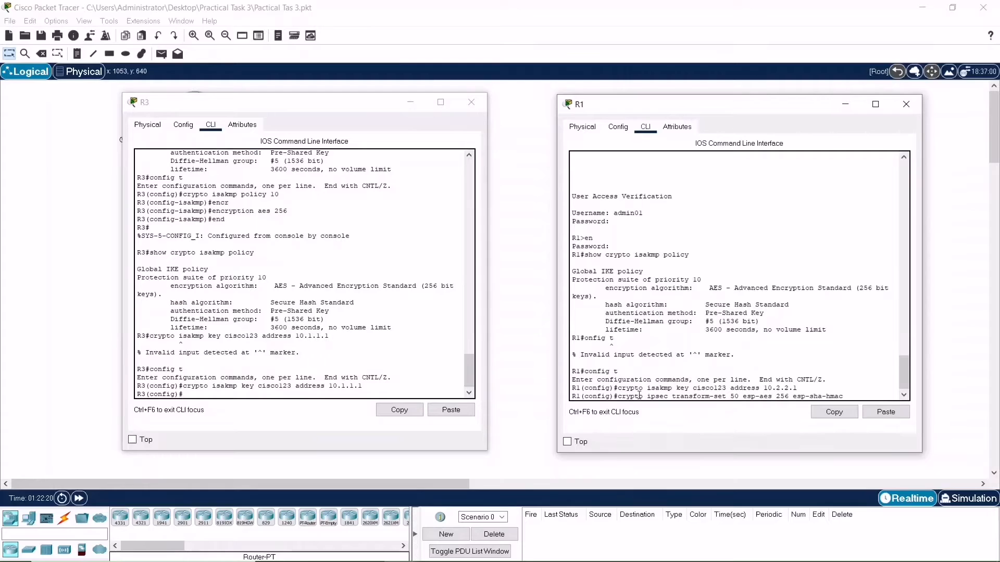
{"action": "type", "text": "c"}
{"action": "key", "text": "Return"}
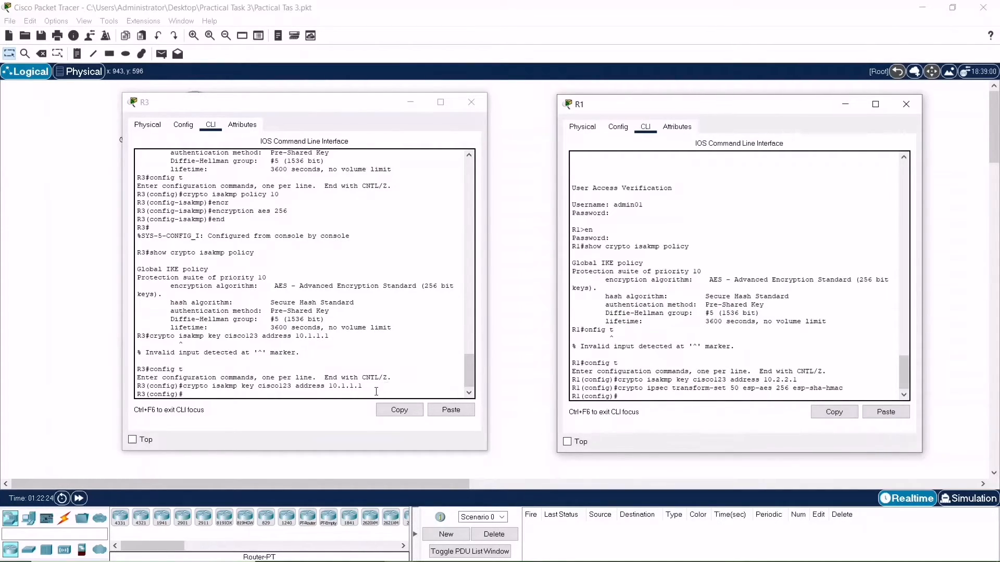
Create the matching IPsec transform set 50 on R3 with esp-aes 256 and esp-sha-hmac
{"action": "left_click", "coordinate": [360, 394]}
{"action": "type", "text": "crypto"}
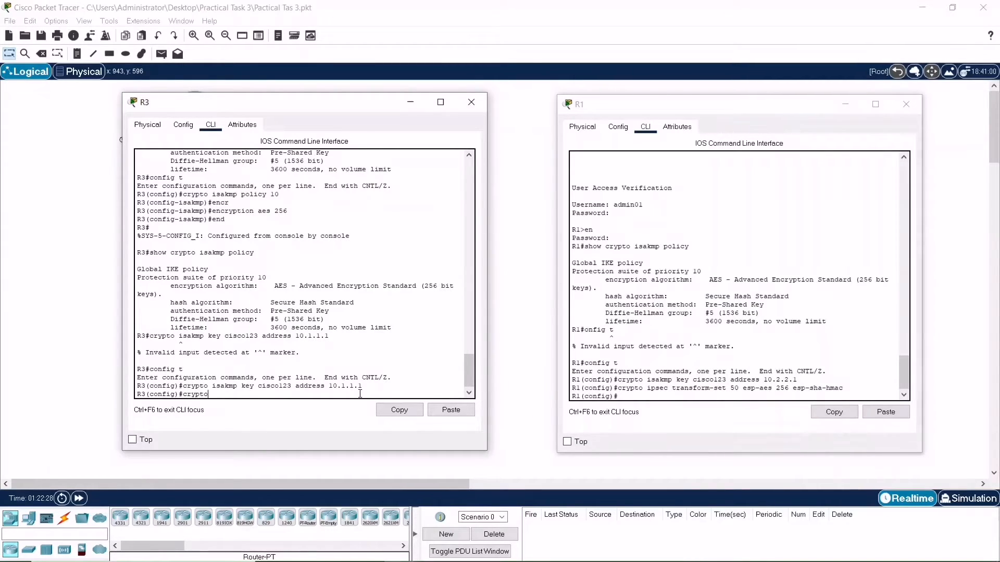
{"action": "type", "text": " ipsec transform-set 50 esp-aes 256 esp"}
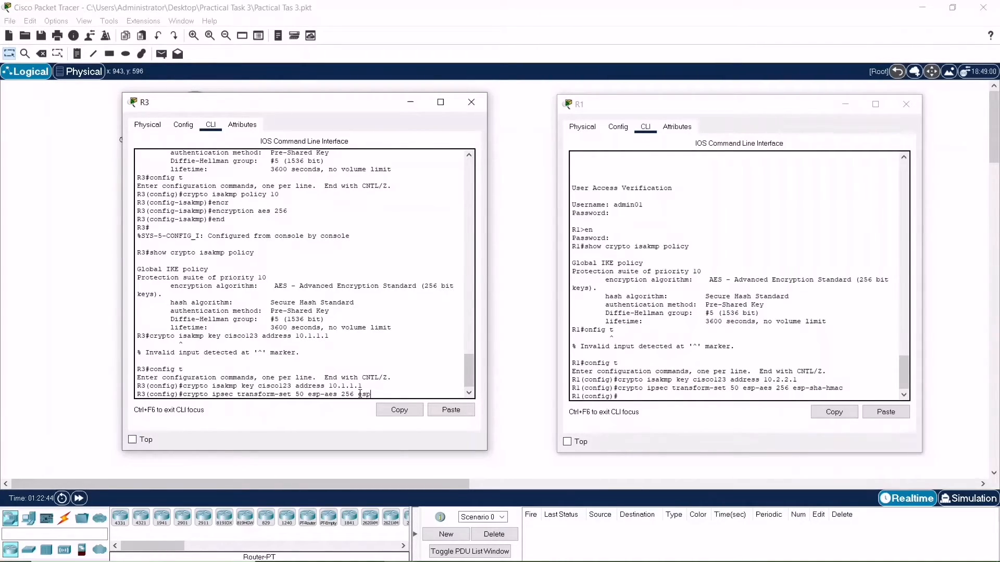
{"action": "type", "text": "-sha-hmc"}
{"action": "type", "text": "c"}
{"action": "key", "text": "Return"}
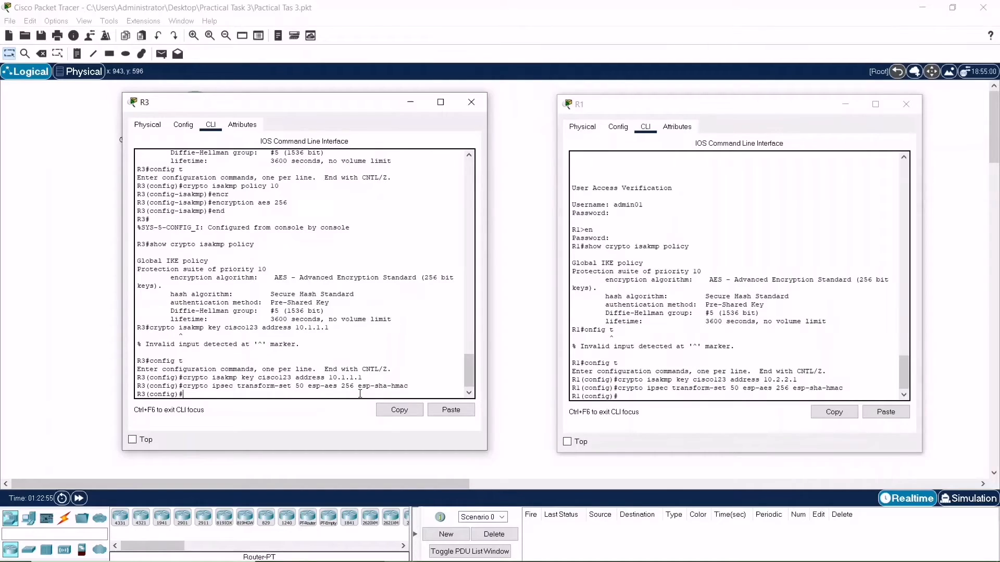
Set R1's IPsec security-association lifetime to 1800 seconds
{"action": "left_click", "coordinate": [633, 395]}
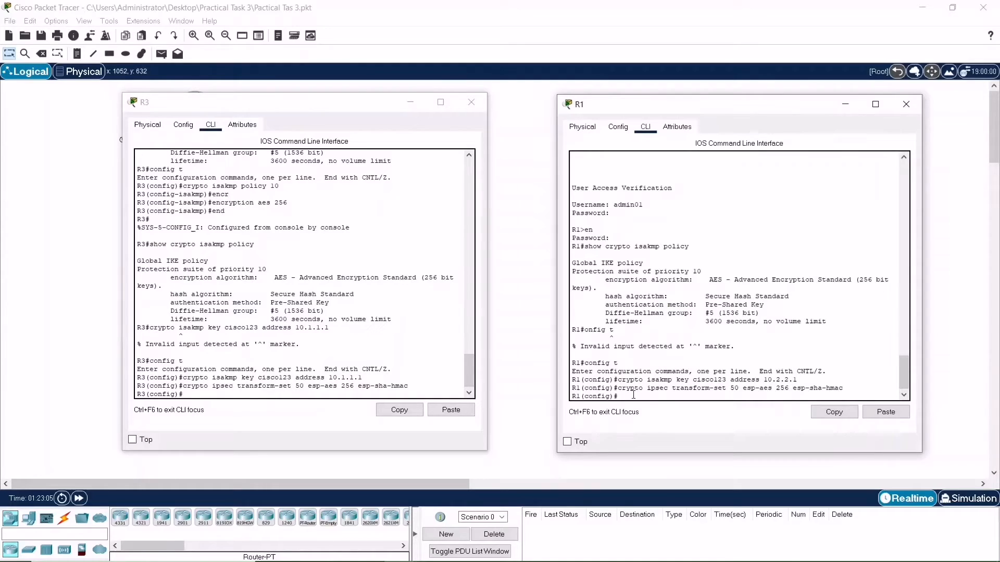
{"action": "type", "text": "rypto ipsec security "}
{"action": "type", "text": "assiciation"}
{"action": "key", "text": "Left"}
{"action": "key", "text": "BackSpace"}
{"action": "type", "text": "on lifetime"}
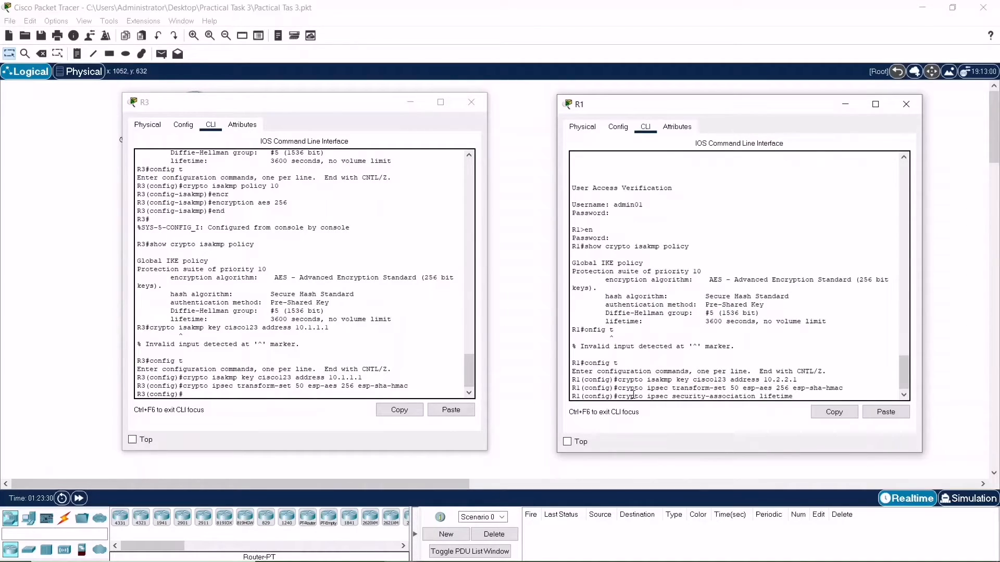
{"action": "type", "text": " seconds 18000"}
{"action": "key", "text": "Return"}
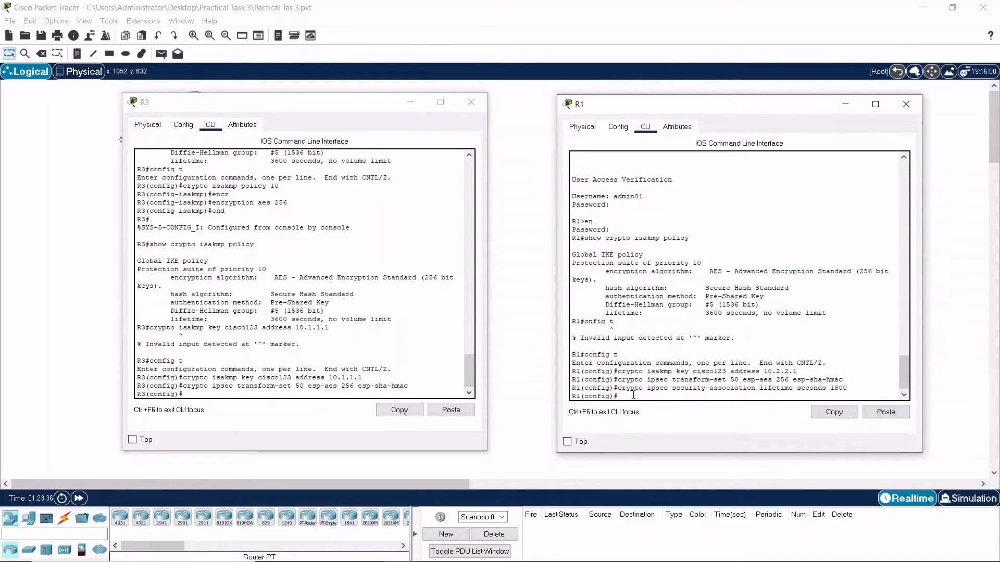
Apply the same 1800-second security-association lifetime on R3 by copying R1's command into its CLI
{"action": "left_click_drag", "start_coordinate": [848, 388], "coordinate": [627, 388]}
{"action": "left_click", "coordinate": [826, 418]}
{"action": "left_click", "coordinate": [402, 393]}
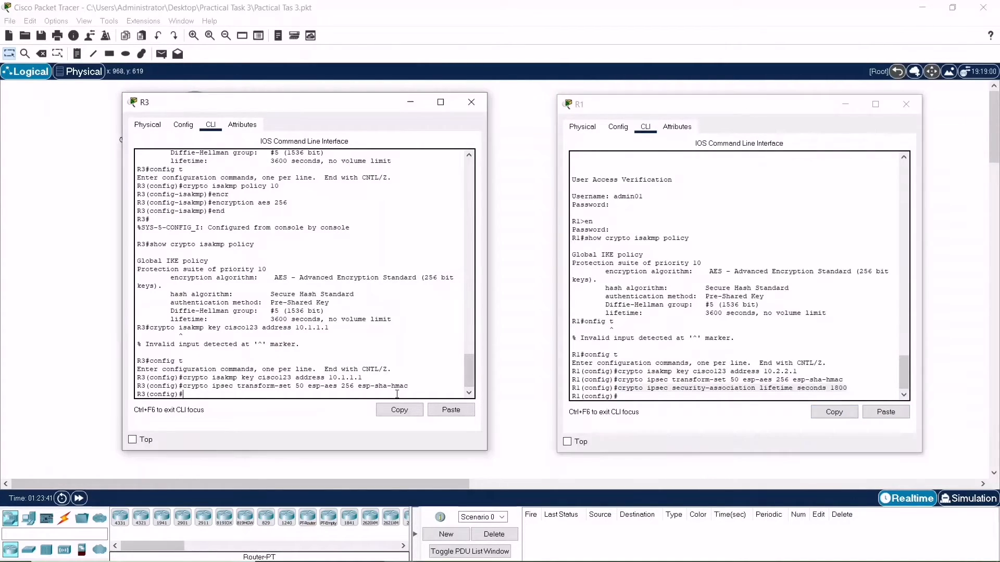
{"action": "left_click", "coordinate": [435, 410]}
{"action": "key", "text": "Return"}
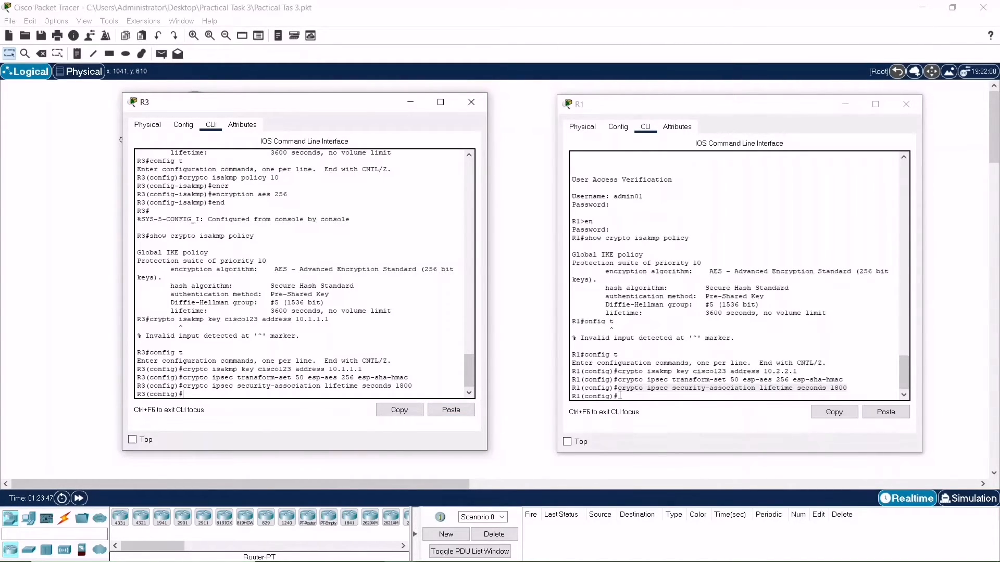
Create access-list 101 on R1 permitting IP from 192.168.3.0 0.0.0.255 to 192.168.1.0 0.0.0.255
{"action": "left_click", "coordinate": [735, 396]}
{"action": "type", "text": "access-list 101"}
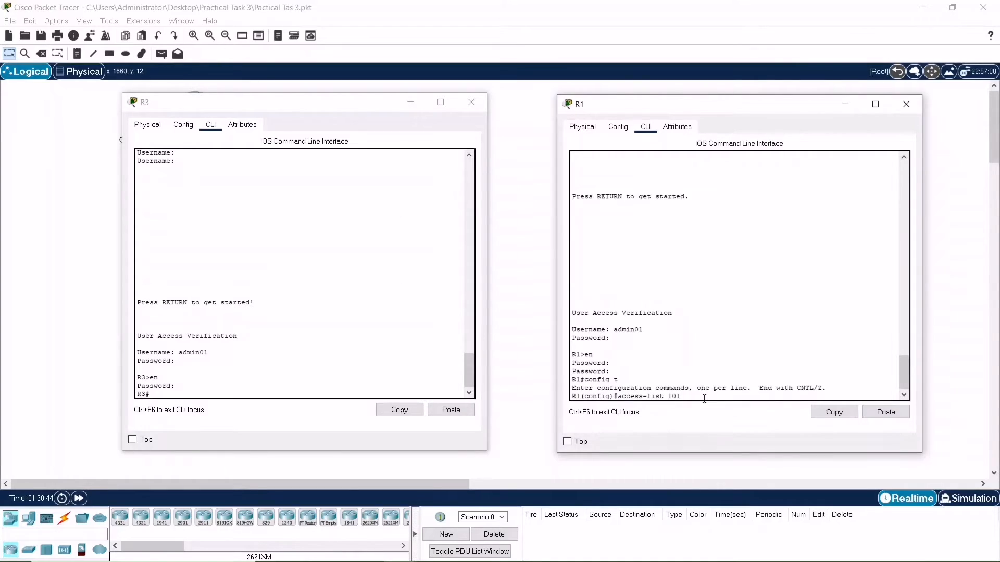
{"action": "type", "text": "perm"}
{"action": "type", "text": "it ip"}
{"action": "type", "text": " 192.168."}
{"action": "type", "text": "3.0"}
{"action": "type", "text": " 0.0."}
{"action": "type", "text": "0.255"}
{"action": "type", "text": " 192.168."}
{"action": "type", "text": "92"}
{"action": "key", "text": "BackSpace"}
{"action": "key", "text": "BackSpace"}
{"action": "type", "text": "1.0 0.0.0.255"}
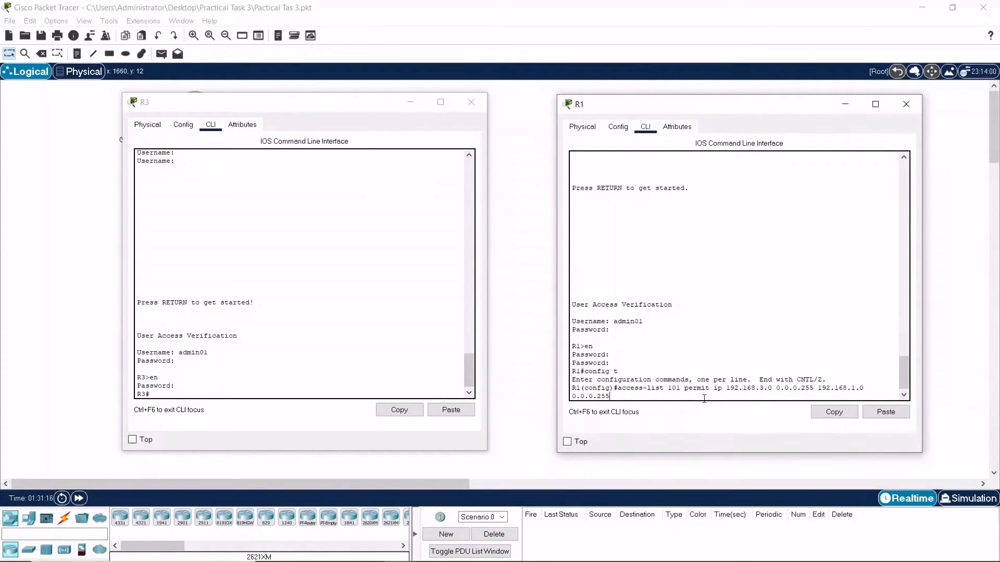
{"action": "key", "text": "Return"}
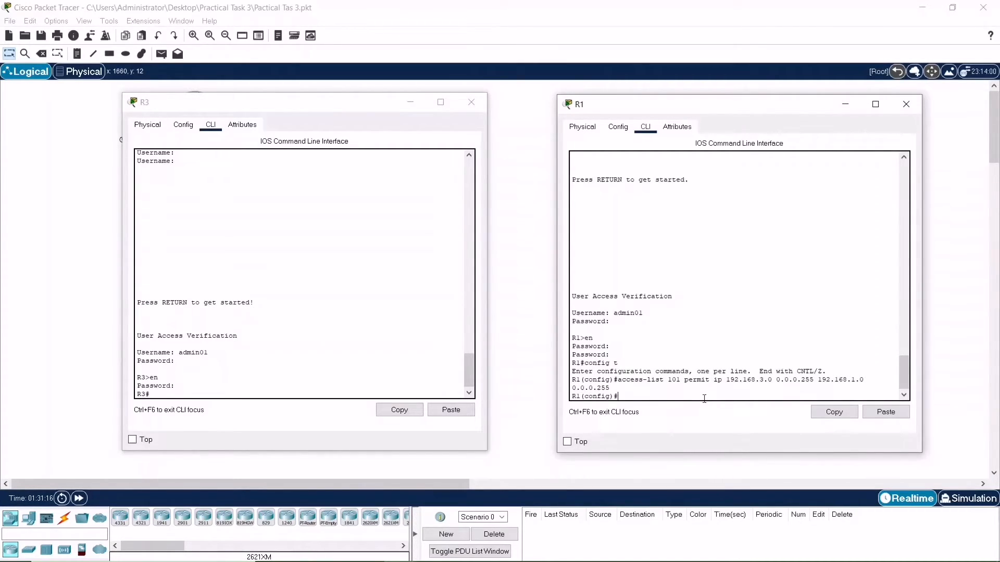
Enter configuration mode on R3 and begin an access-list 101 permit entry
{"action": "left_click", "coordinate": [298, 393]}
{"action": "type", "text": "config t"}
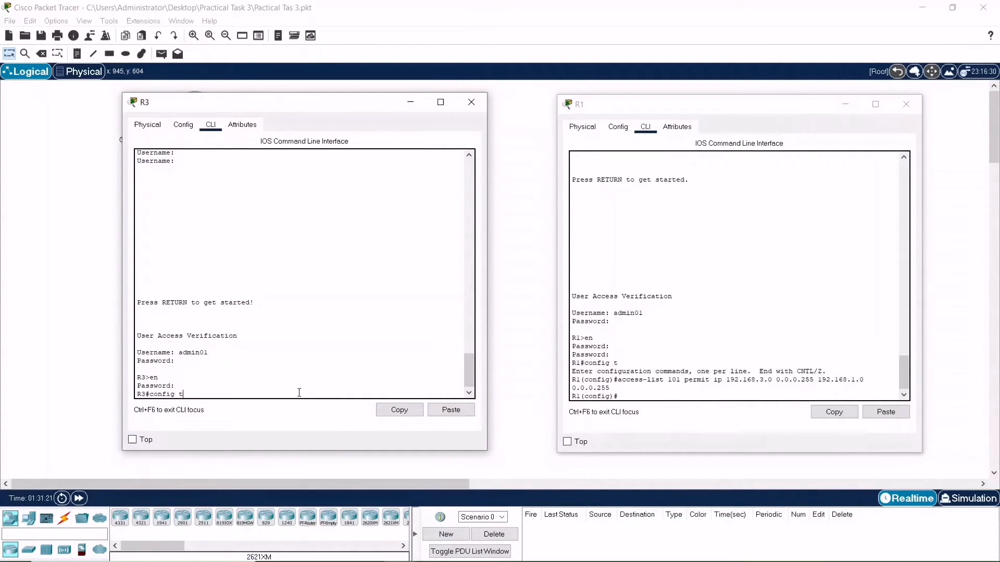
{"action": "key", "text": "Return"}
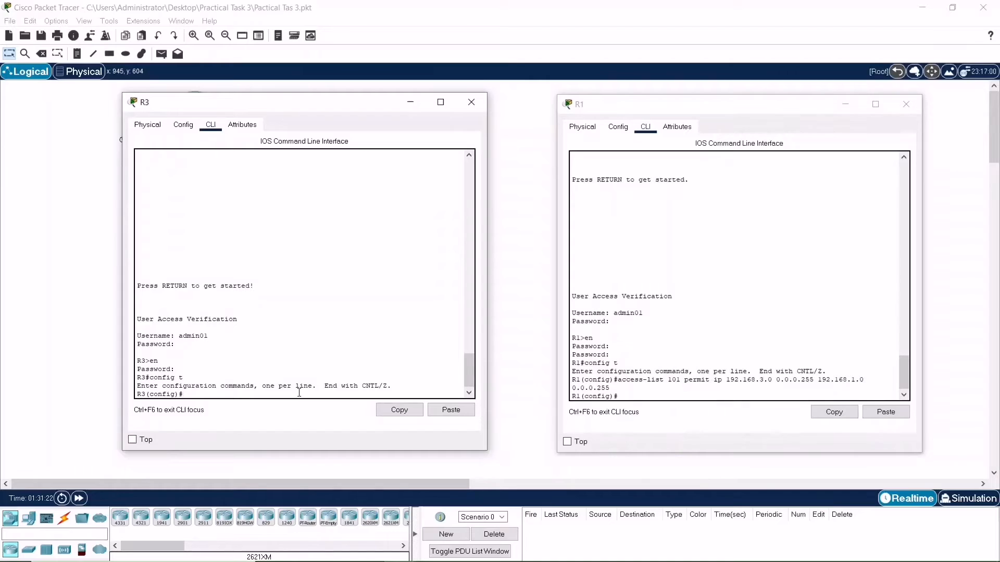
{"action": "type", "text": "access-lis 101 permit"}
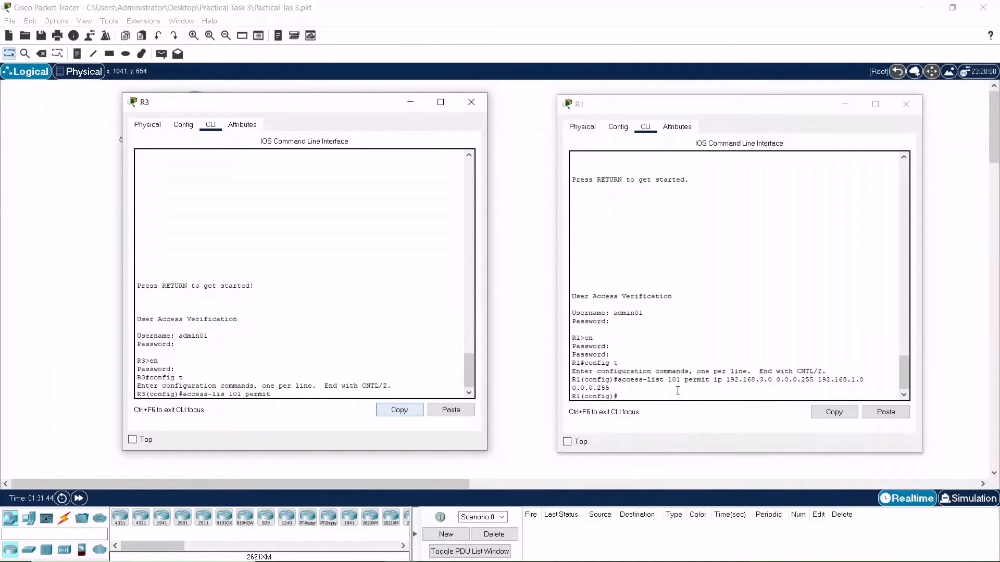
Remove R1's access-list 101 entry by copying the line and reapplying it prefixed with no
{"action": "left_click", "coordinate": [652, 396]}
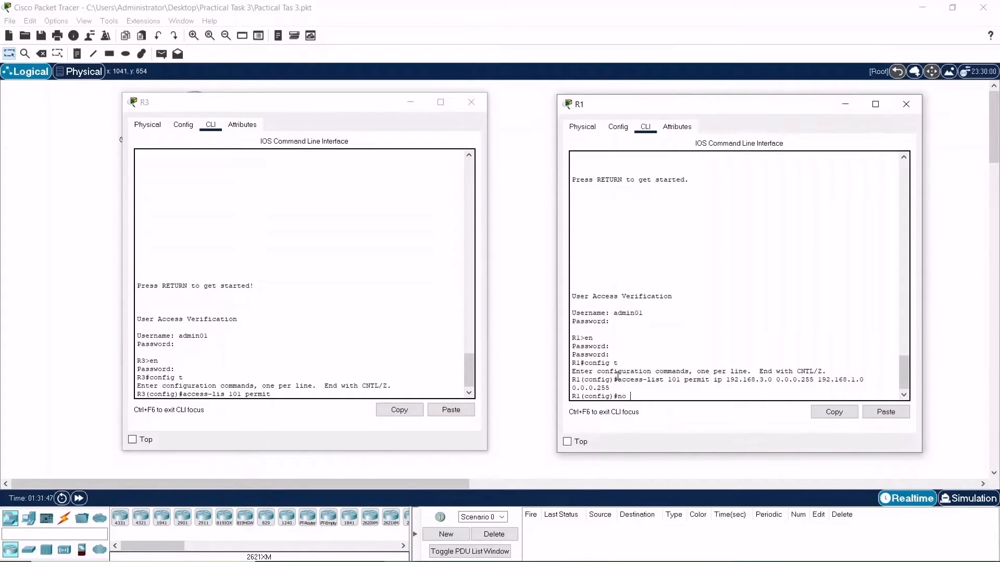
{"action": "left_click_drag", "start_coordinate": [619, 382], "coordinate": [627, 392]}
{"action": "key", "text": "ctrl+c"}
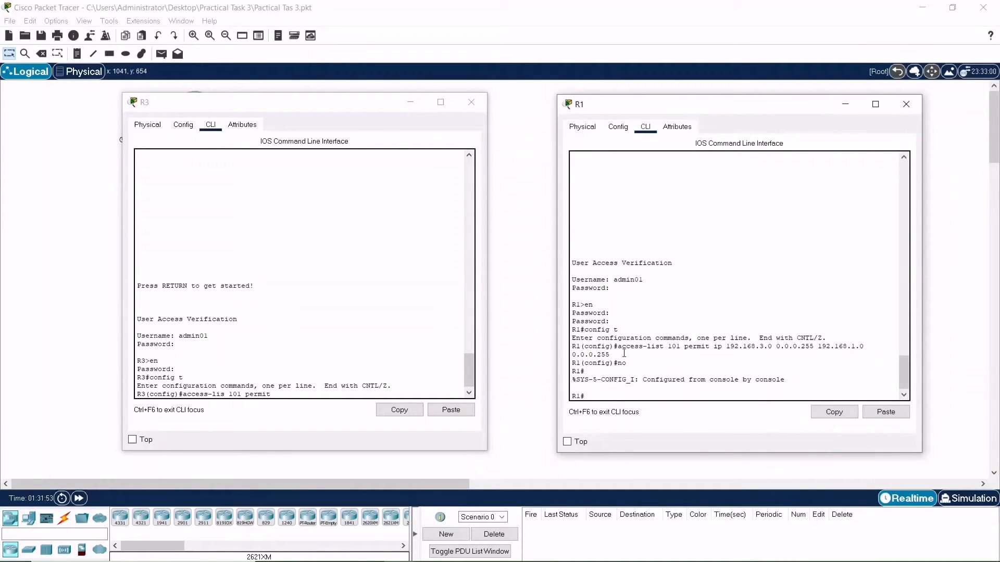
{"action": "left_click_drag", "start_coordinate": [625, 355], "coordinate": [618, 346]}
{"action": "left_click", "coordinate": [833, 412]}
{"action": "left_click", "coordinate": [700, 392]}
{"action": "type", "text": "config t"}
{"action": "key", "text": "Return"}
{"action": "type", "text": "no"}
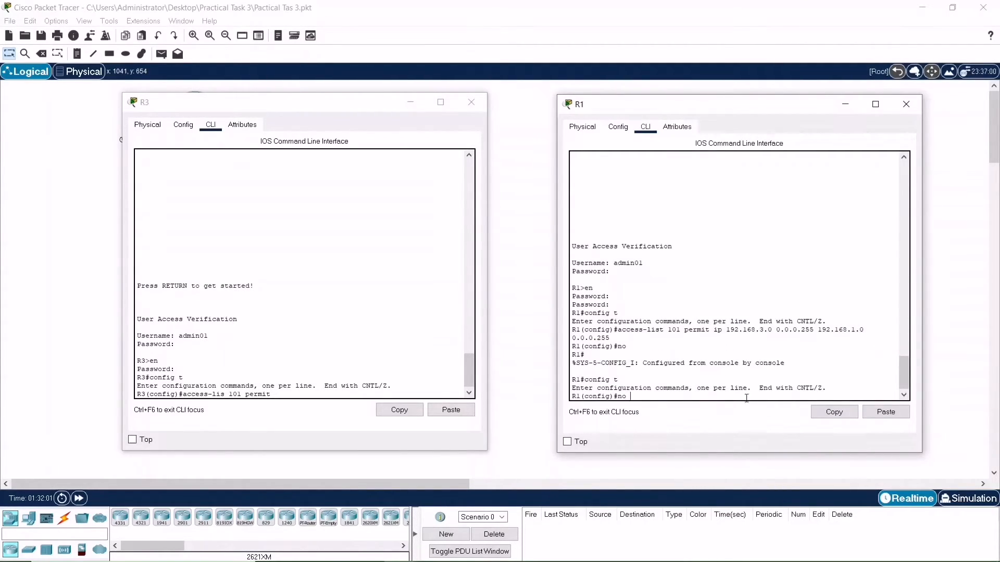
{"action": "left_click", "coordinate": [886, 412]}
{"action": "key", "text": "Return"}
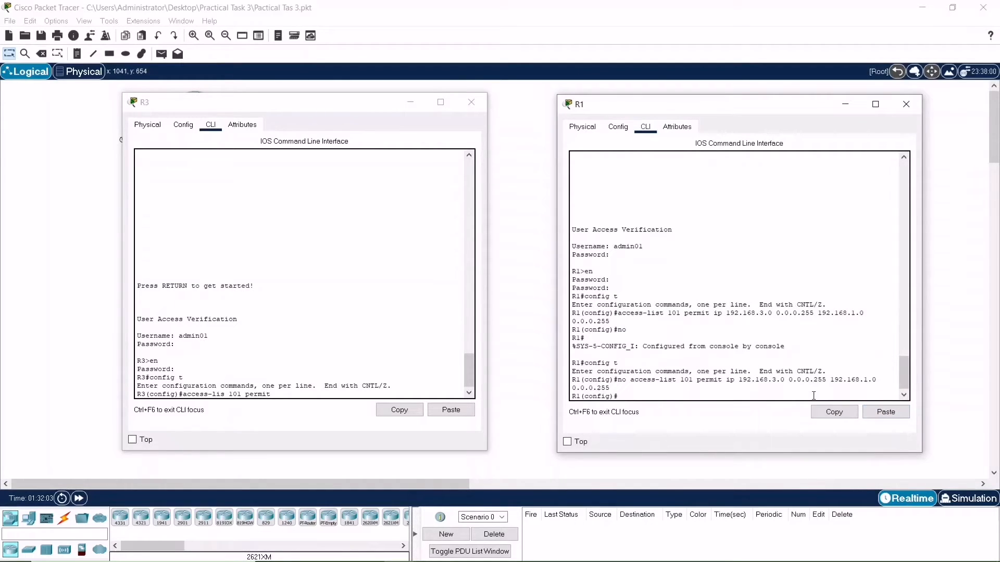
Re-enter R1's access-list 101 permitting IP from 192.168.1.0 0.0.0.255 to 192.168.3.0 0.0.0.255
{"action": "key", "text": "Up"}
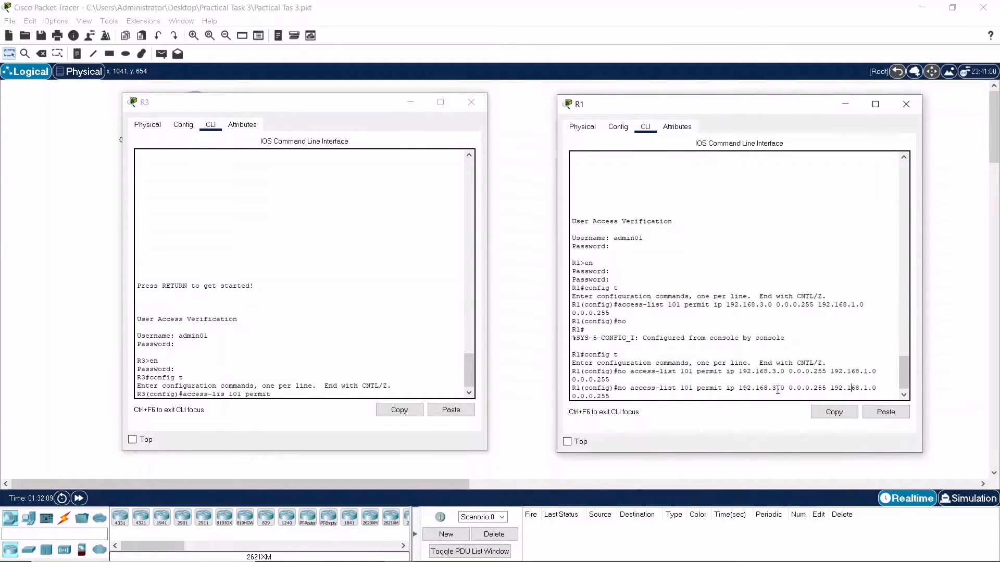
{"action": "key", "text": "BackSpace"}
{"action": "type", "text": "3"}
{"action": "key", "text": "BackSpace"}
{"action": "type", "text": "1"}
{"action": "key", "text": "Home"}
{"action": "key", "text": "Delete"}
{"action": "key", "text": "Delete"}
{"action": "key", "text": "Delete"}
{"action": "key", "text": "Return"}
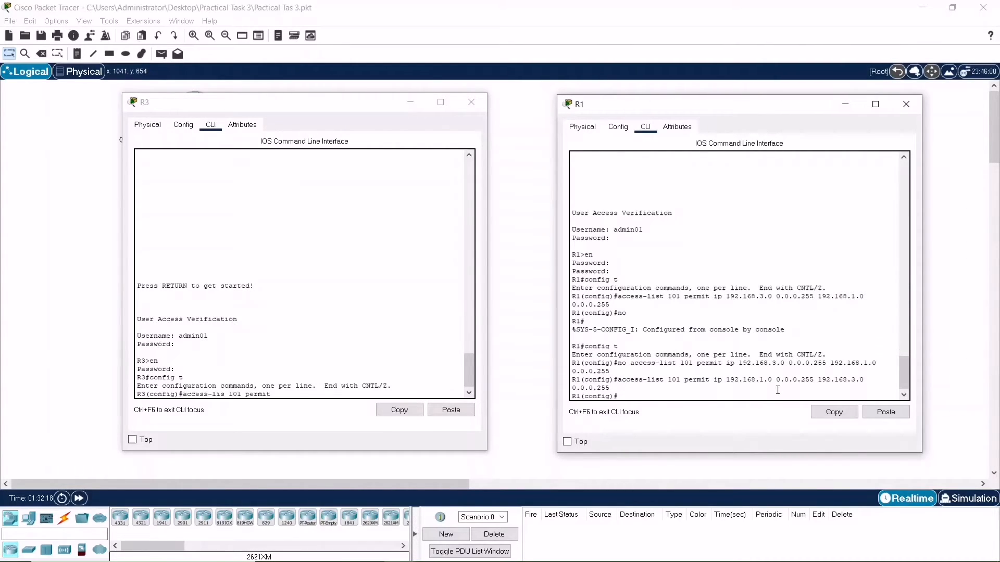
Complete R3's access-list 101 permitting IP from 192.168.3.0 0.0.0.255 to 192.168.1.0 0.0.0.255 by pasting the copied line
{"action": "left_click", "coordinate": [282, 397]}
{"action": "key", "text": "BackSpace"}
{"action": "key", "text": "BackSpace"}
{"action": "key", "text": "BackSpace"}
{"action": "key", "text": "BackSpace"}
{"action": "key", "text": "BackSpace"}
{"action": "key", "text": "BackSpace"}
{"action": "key", "text": "BackSpace"}
{"action": "key", "text": "BackSpace"}
{"action": "key", "text": "BackSpace"}
{"action": "key", "text": "BackSpace"}
{"action": "key", "text": "BackSpace"}
{"action": "key", "text": "BackSpace"}
{"action": "key", "text": "BackSpace"}
{"action": "key", "text": "BackSpace"}
{"action": "key", "text": "BackSpace"}
{"action": "key", "text": "BackSpace"}
{"action": "key", "text": "BackSpace"}
{"action": "key", "text": "BackSpace"}
{"action": "key", "text": "BackSpace"}
{"action": "key", "text": "BackSpace"}
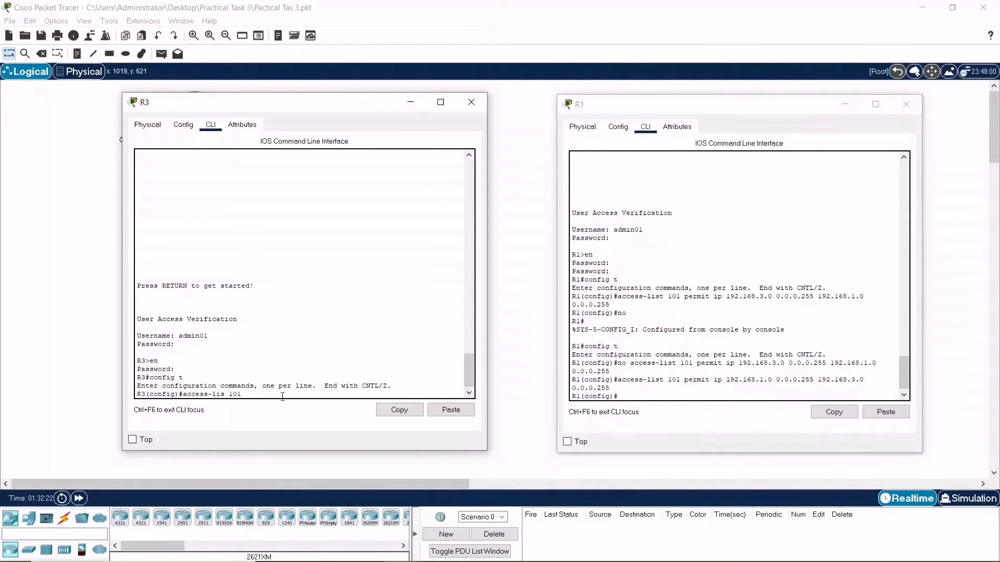
{"action": "left_click", "coordinate": [451, 410]}
{"action": "key", "text": "Return"}
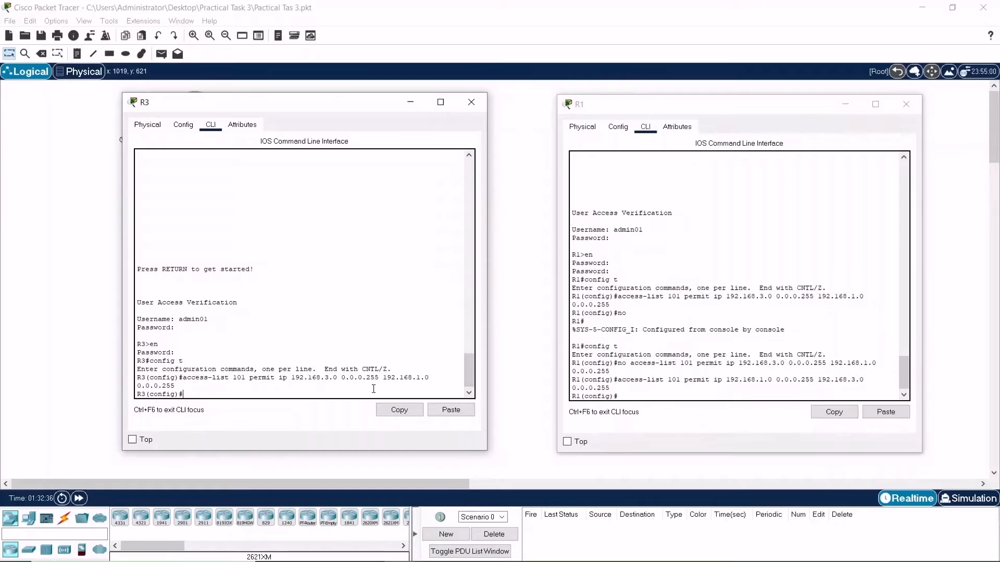
Create crypto map CMAP with sequence 10 of type ipsec-isakmp on R3
{"action": "type", "text": "ypto map CMPA"}
{"action": "key", "text": "BackSpace"}
{"action": "key", "text": "BackSpace"}
{"action": "key", "text": "BackSpace"}
{"action": "type", "text": "MAP 1"}
{"action": "type", "text": "0 ipsec"}
{"action": "type", "text": "0"}
{"action": "key", "text": "BackSpace"}
{"action": "type", "text": "-s"}
{"action": "type", "text": "isakmp"}
{"action": "key", "text": "Return"}
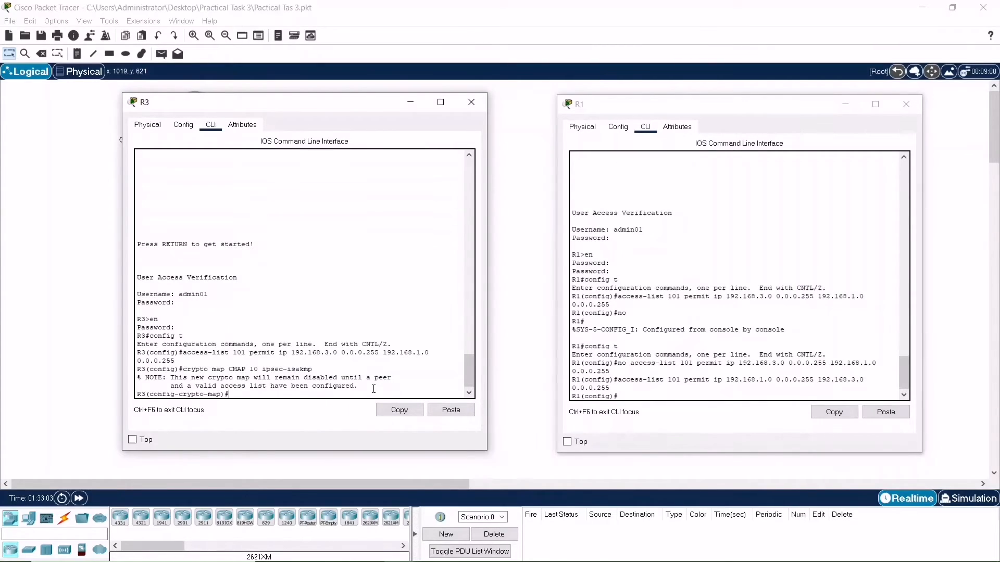
Match the crypto map to access-list 101
{"action": "type", "text": "match address 101"}
{"action": "key", "text": "BackSpace"}
{"action": "key", "text": "BackSpace"}
{"action": "key", "text": "BackSpace"}
{"action": "type", "text": "101"}
{"action": "key", "text": "Return"}
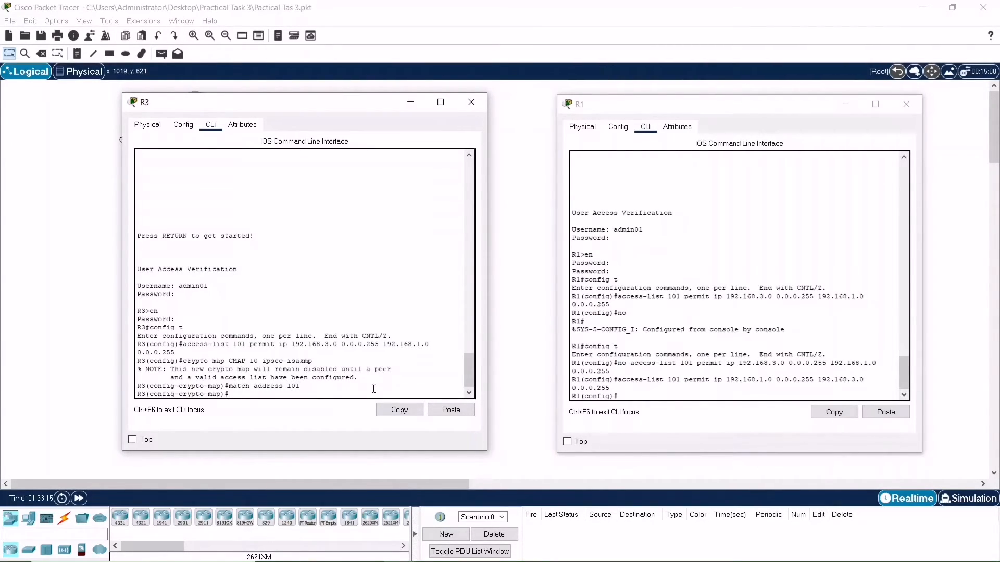
Set the crypto map's peer address to 10.2.2.1
{"action": "type", "text": "set pee"}
{"action": "type", "text": "r 19.2"}
{"action": "type", "text": "."}
{"action": "type", "text": "2.2"}
{"action": "type", "text": ".1"}
{"action": "key", "text": "Return"}
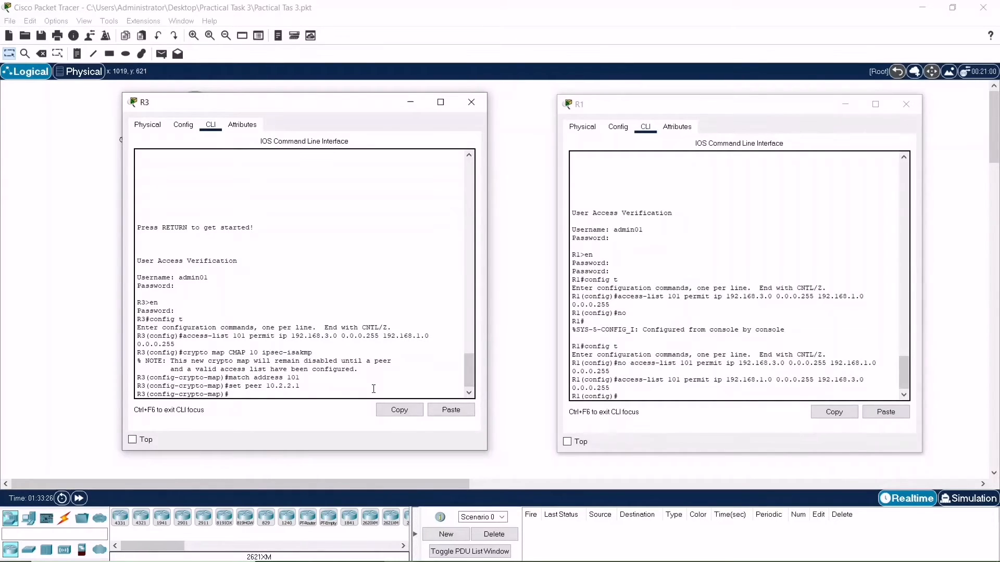
Set PFS to group5 and assign transform set 50 in the crypto map
{"action": "type", "text": "set pfs group5"}
{"action": "key", "text": "Return"}
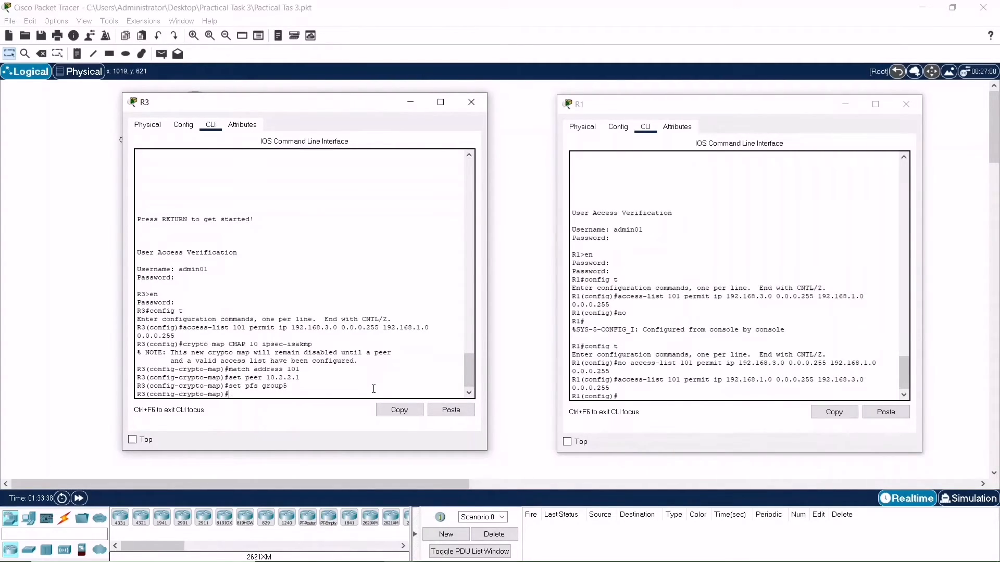
{"action": "type", "text": "set transform-set 50"}
{"action": "key", "text": "Return"}
Set the crypto map's security-association lifetime to 900 seconds on R3 and exit the crypto map
{"action": "type", "text": "securit"}
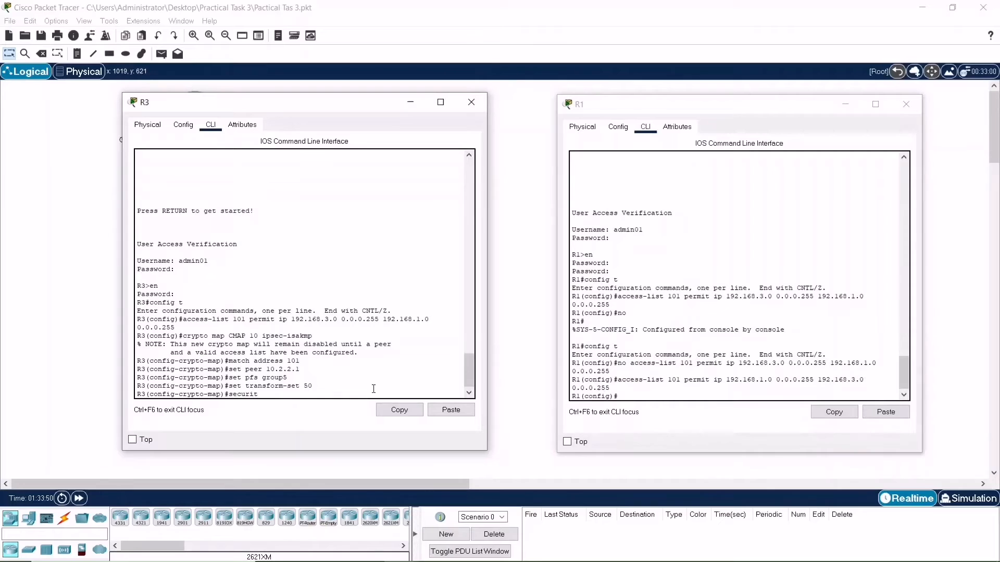
{"action": "key", "text": "BackSpace"}
{"action": "key", "text": "BackSpace"}
{"action": "key", "text": "BackSpace"}
{"action": "key", "text": "BackSpace"}
{"action": "key", "text": "BackSpace"}
{"action": "key", "text": "BackSpace"}
{"action": "key", "text": "BackSpace"}
{"action": "type", "text": "et cecurity"}
{"action": "key", "text": "BackSpace"}
{"action": "key", "text": "BackSpace"}
{"action": "key", "text": "BackSpace"}
{"action": "key", "text": "BackSpace"}
{"action": "key", "text": "BackSpace"}
{"action": "key", "text": "BackSpace"}
{"action": "key", "text": "BackSpace"}
{"action": "type", "text": "security-as"}
{"action": "key", "text": "Tab"}
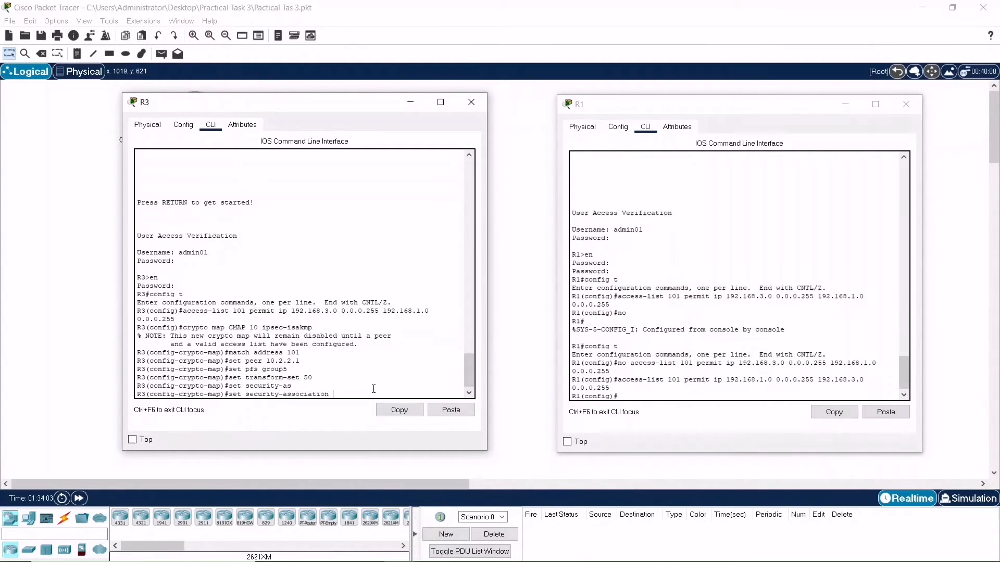
{"action": "type", "text": "1ife"}
{"action": "key", "text": "Tab"}
{"action": "type", "text": "sec"}
{"action": "key", "text": "Tab"}
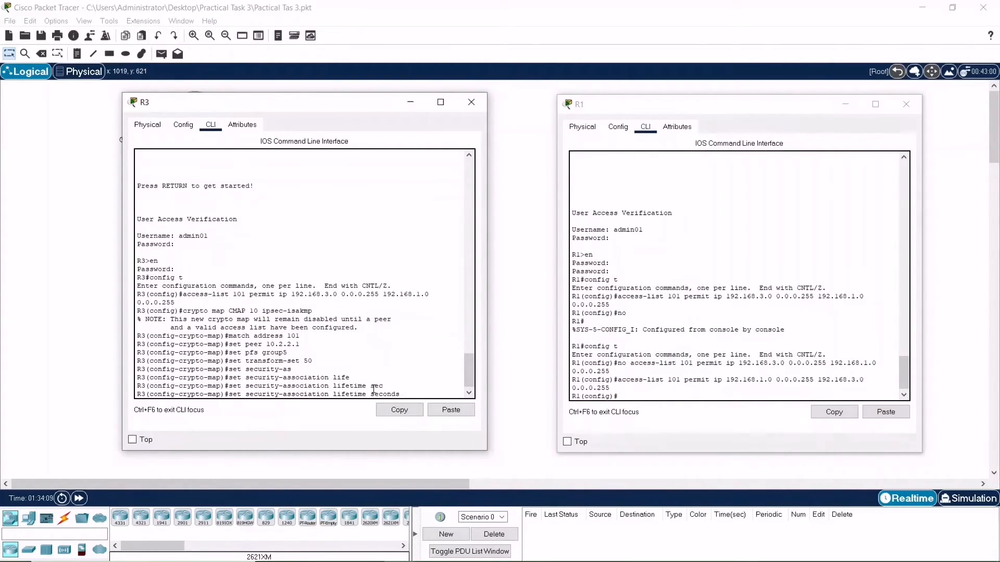
{"action": "type", "text": "8"}
{"action": "type", "text": "00"}
{"action": "key", "text": "Return"}
{"action": "type", "text": "exi"}
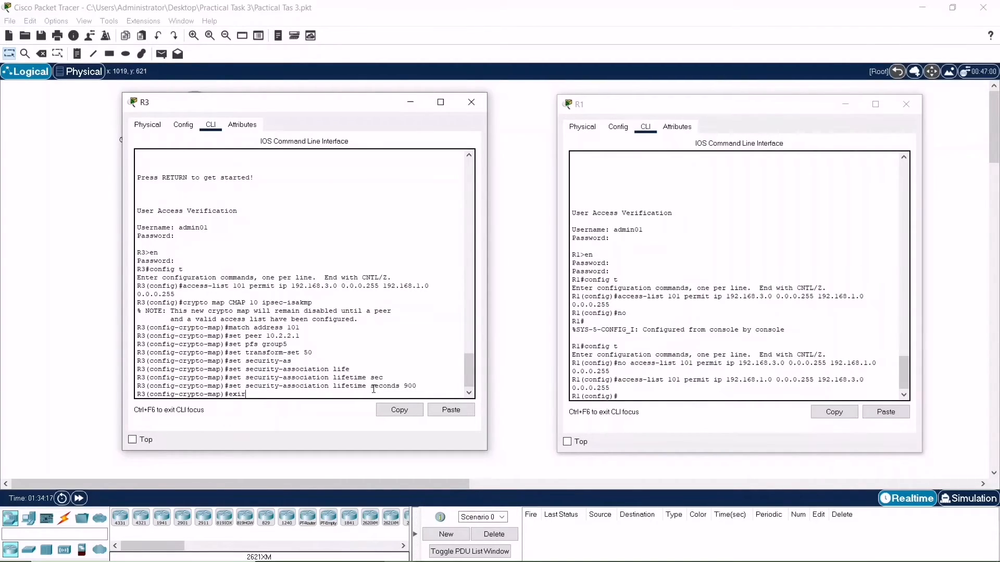
{"action": "type", "text": "t"}
{"action": "key", "text": "Return"}
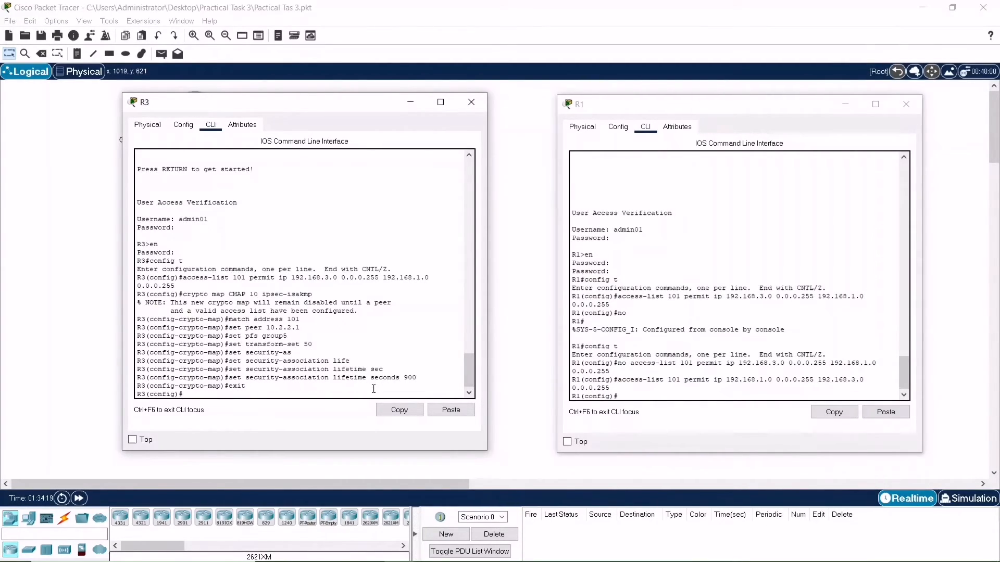
Copy the crypto map CMAP 10 ipsec-isakmp command from R3 and enter it on R1
{"action": "left_click", "coordinate": [637, 395]}
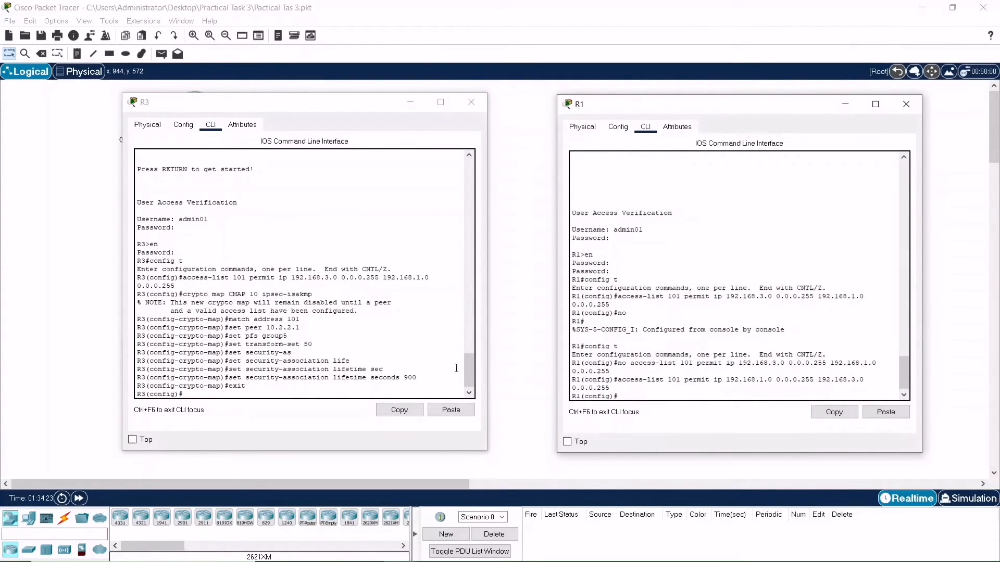
{"action": "left_click_drag", "start_coordinate": [312, 294], "coordinate": [183, 295]}
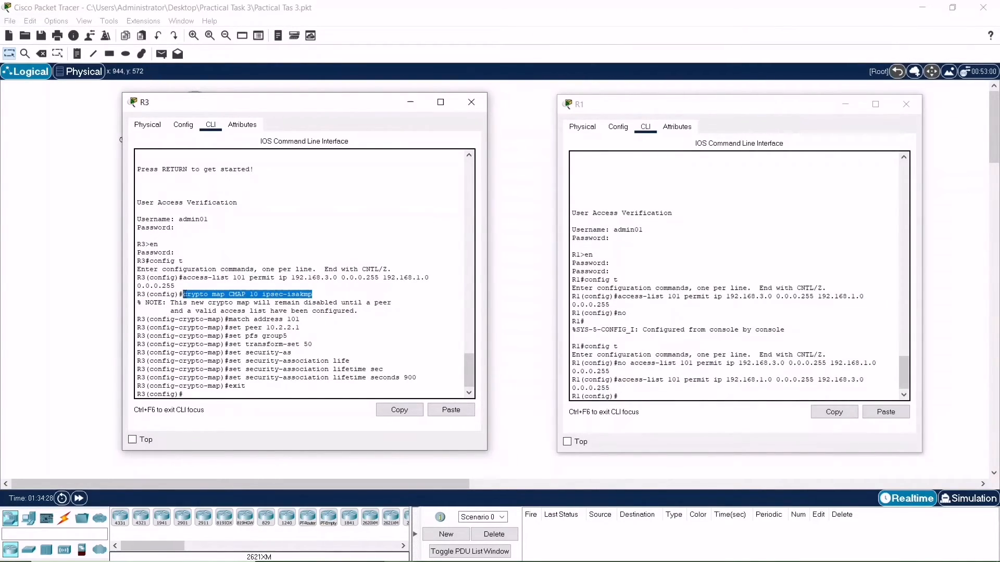
{"action": "key", "text": "ctrl+c"}
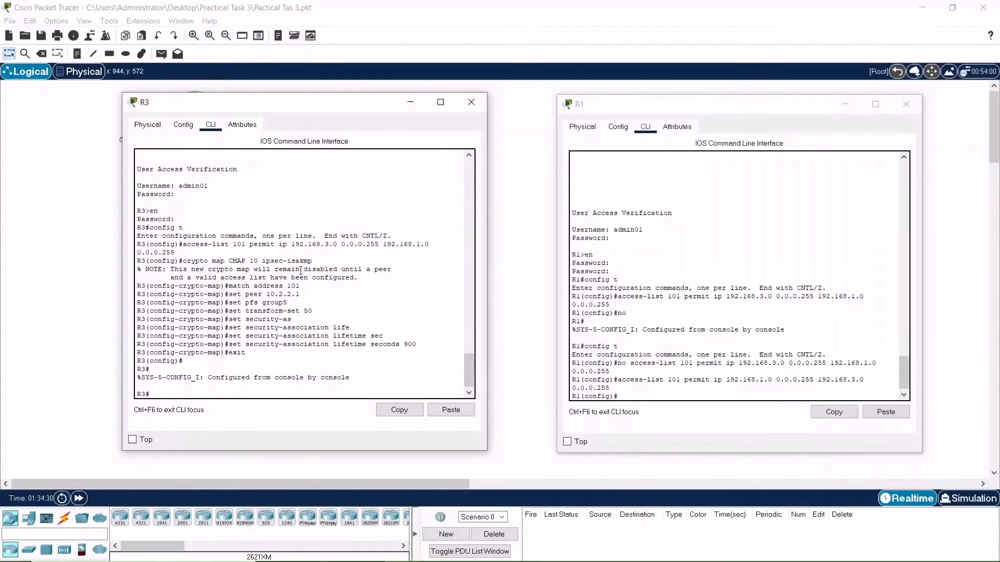
{"action": "left_click_drag", "start_coordinate": [320, 262], "coordinate": [183, 260]}
{"action": "left_click", "coordinate": [399, 410]}
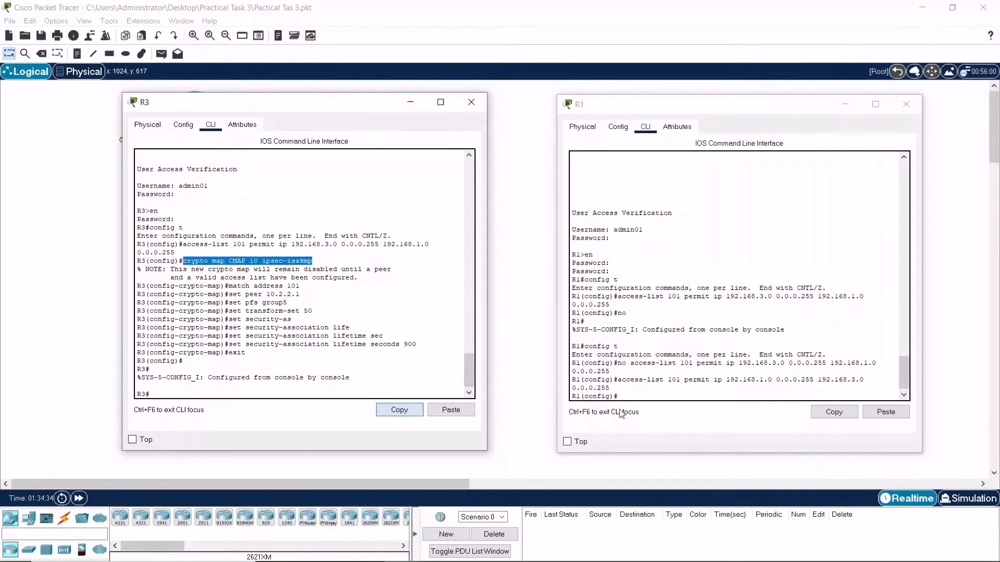
{"action": "left_click", "coordinate": [633, 397]}
{"action": "left_click", "coordinate": [886, 411]}
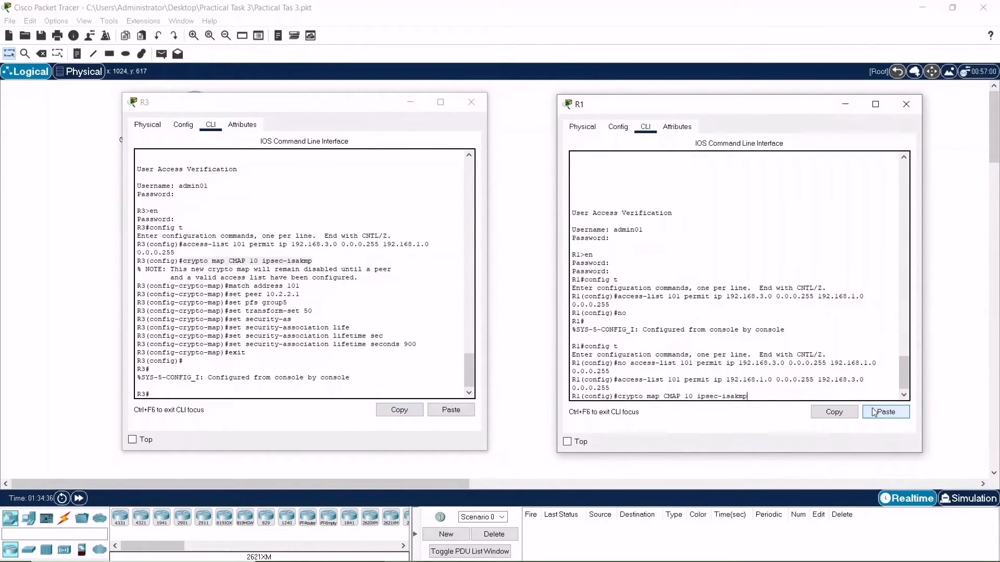
{"action": "key", "text": "Return"}
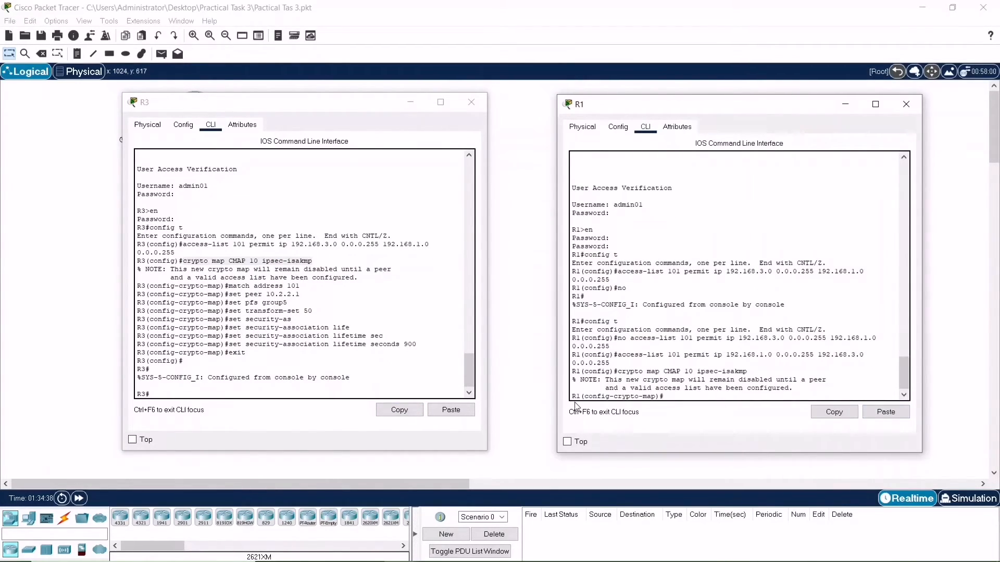
Reuse R3's match address 101 command to match R1's crypto map to access-list 101
{"action": "left_click_drag", "start_coordinate": [299, 286], "coordinate": [225, 286]}
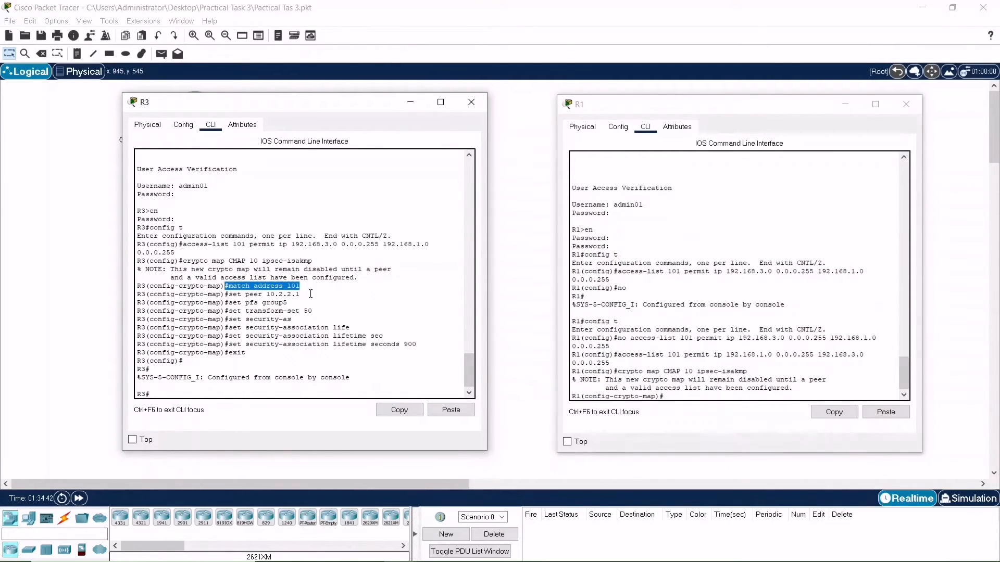
{"action": "left_click_drag", "start_coordinate": [300, 286], "coordinate": [226, 286]}
{"action": "left_click_drag", "start_coordinate": [301, 286], "coordinate": [229, 286]}
{"action": "left_click", "coordinate": [387, 409]}
{"action": "left_click", "coordinate": [885, 412]}
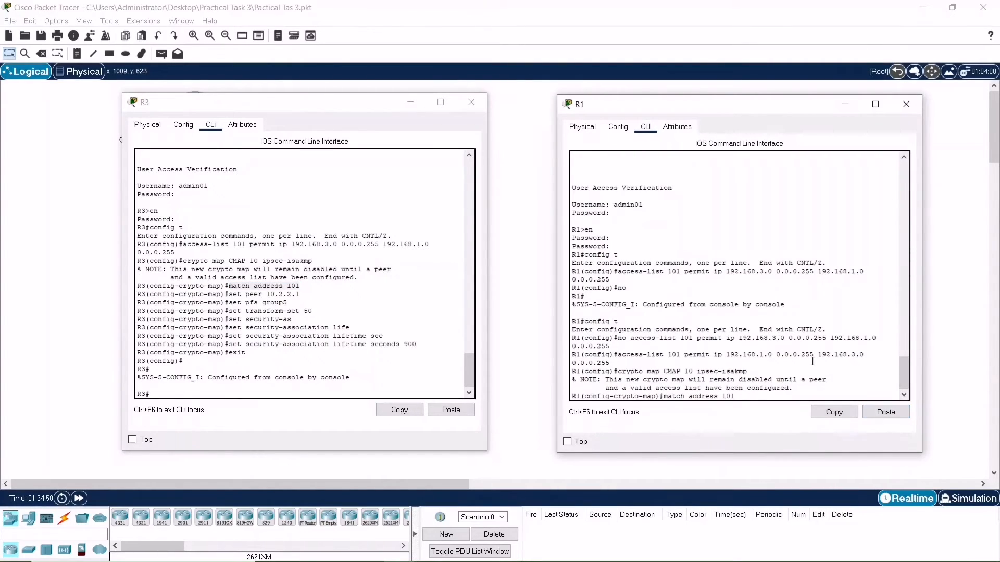
{"action": "key", "text": "Return"}
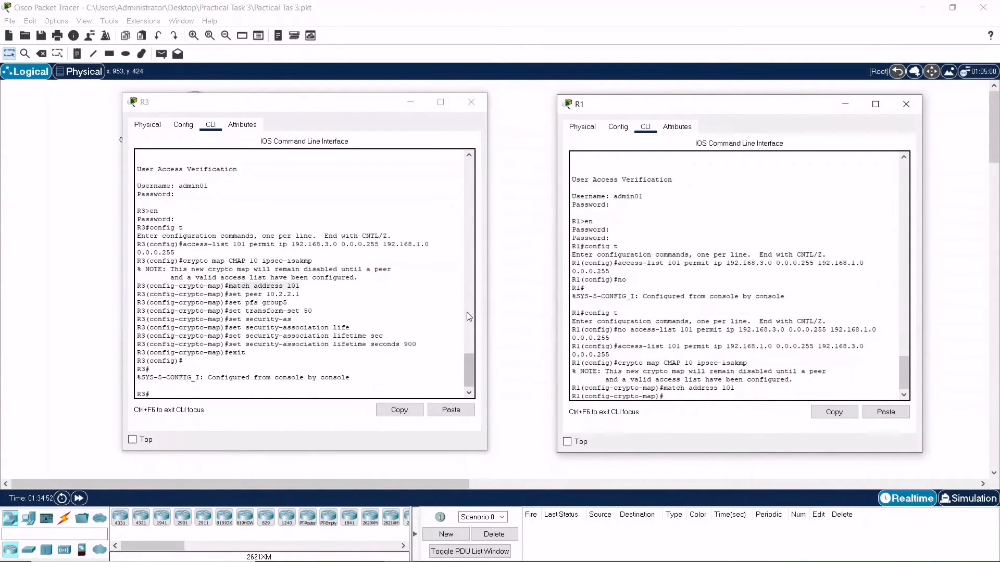
Set R1's crypto map peer address to 10.1.1.1
{"action": "type", "text": "set peer 10.1.1.1"}
{"action": "key", "text": "Return"}
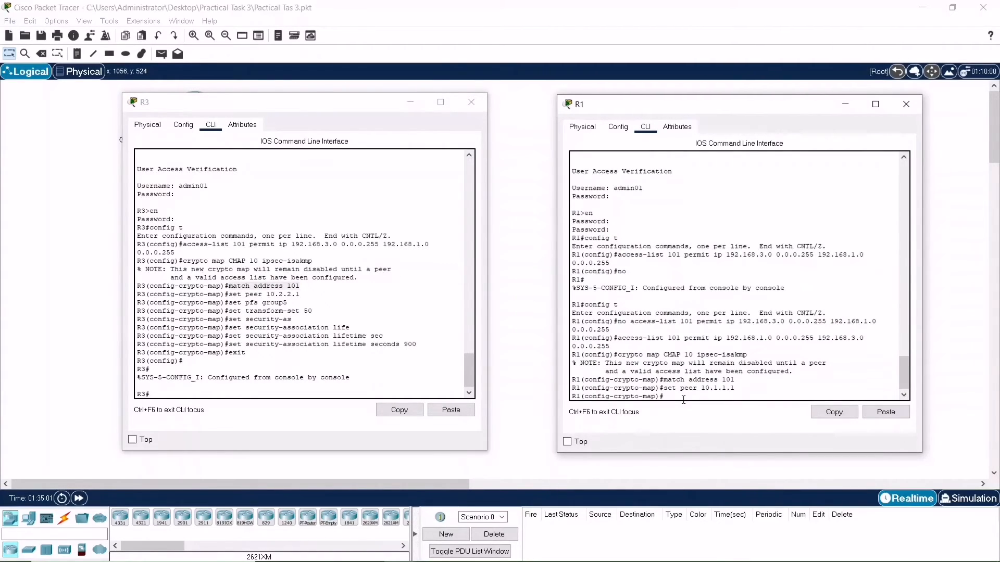
Copy the set pfs group5 command from R3 into R1's crypto map
{"action": "left_click_drag", "start_coordinate": [288, 303], "coordinate": [230, 304]}
{"action": "left_click", "coordinate": [408, 412]}
{"action": "left_click", "coordinate": [710, 396]}
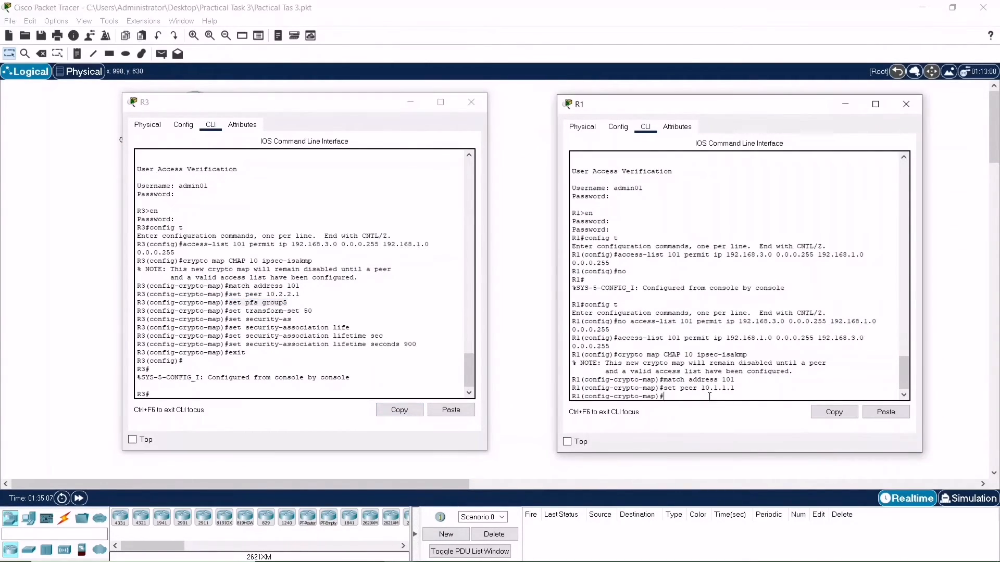
{"action": "left_click", "coordinate": [893, 412]}
{"action": "key", "text": "Return"}
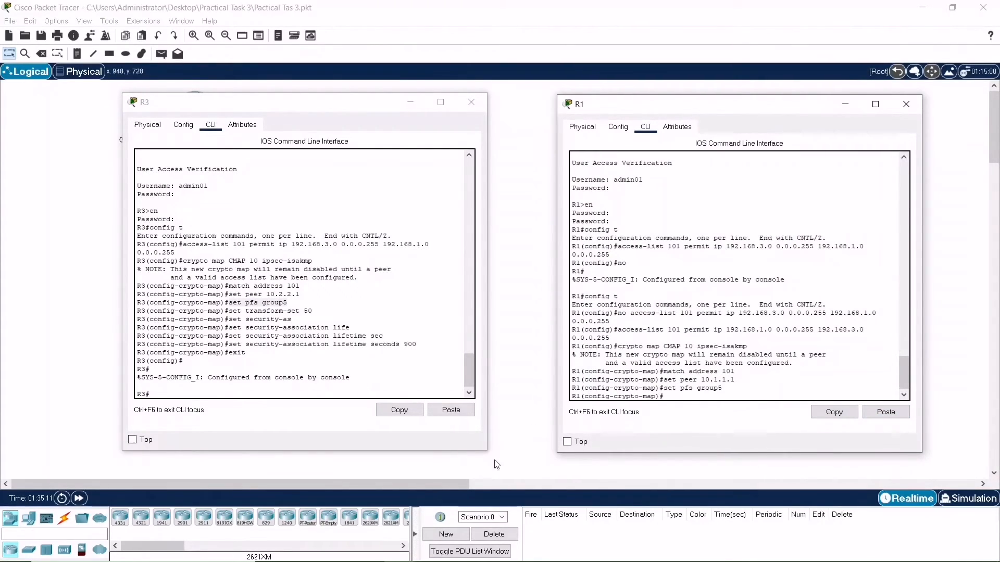
Copy the set transform-set 50 command from R3 into R1's crypto map
{"action": "left_click", "coordinate": [316, 323]}
{"action": "left_click_drag", "start_coordinate": [309, 311], "coordinate": [225, 311]}
{"action": "left_click", "coordinate": [399, 410]}
{"action": "left_click", "coordinate": [684, 395]}
{"action": "left_click", "coordinate": [885, 412]}
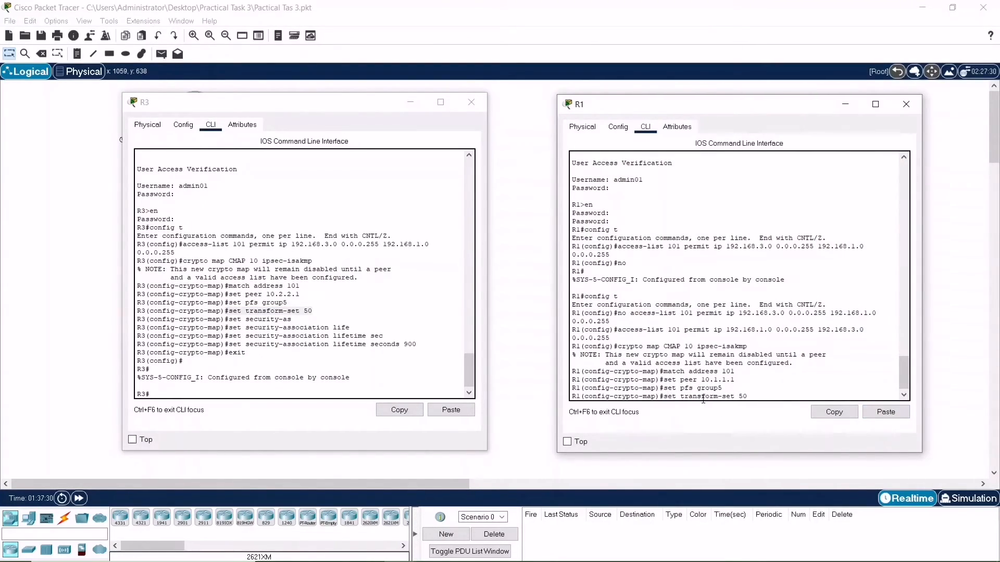
{"action": "key", "text": "BackSpace"}
{"action": "key", "text": "Return"}
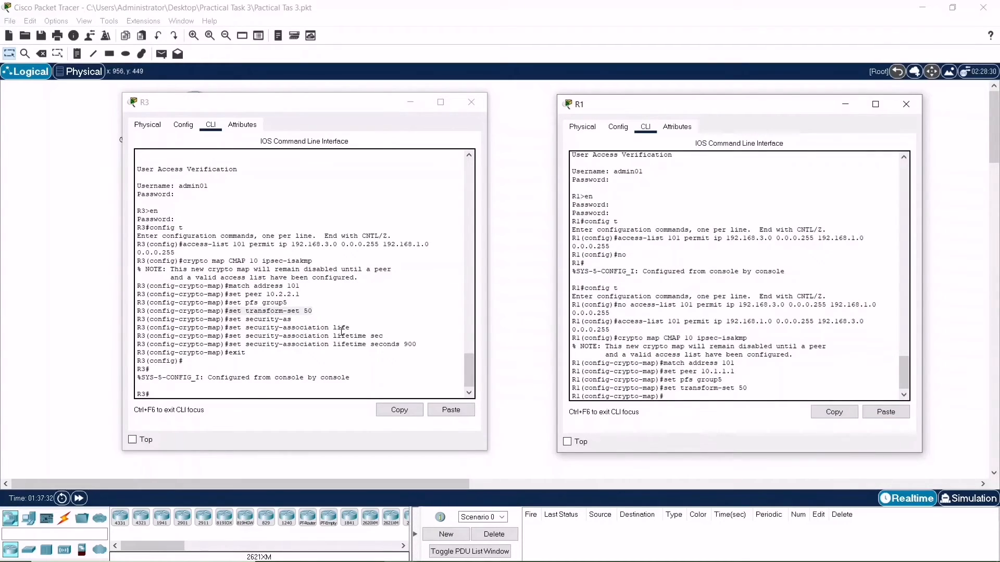
Set R1's security-association lifetime to 900 seconds using R3's command, then end configuration mode
{"action": "left_click_drag", "start_coordinate": [408, 347], "coordinate": [231, 348]}
{"action": "left_click", "coordinate": [426, 348]}
{"action": "left_click", "coordinate": [398, 410]}
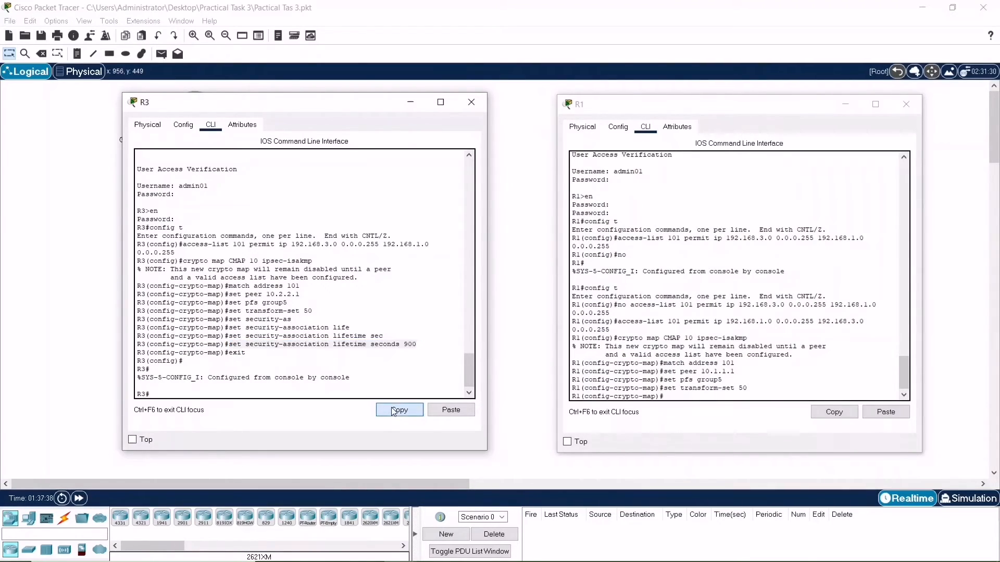
{"action": "left_click", "coordinate": [886, 412]}
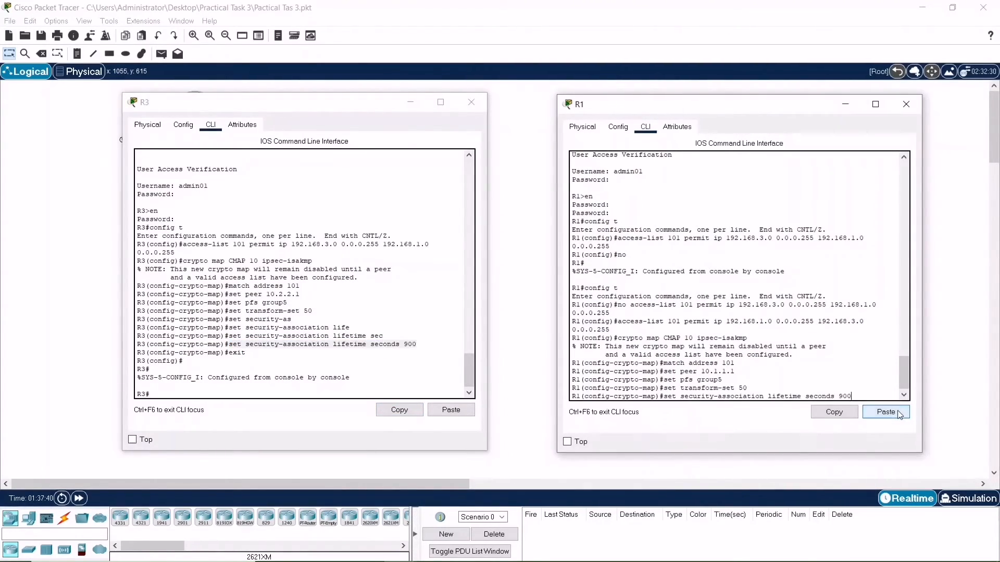
{"action": "key", "text": "Return"}
{"action": "type", "text": "end"}
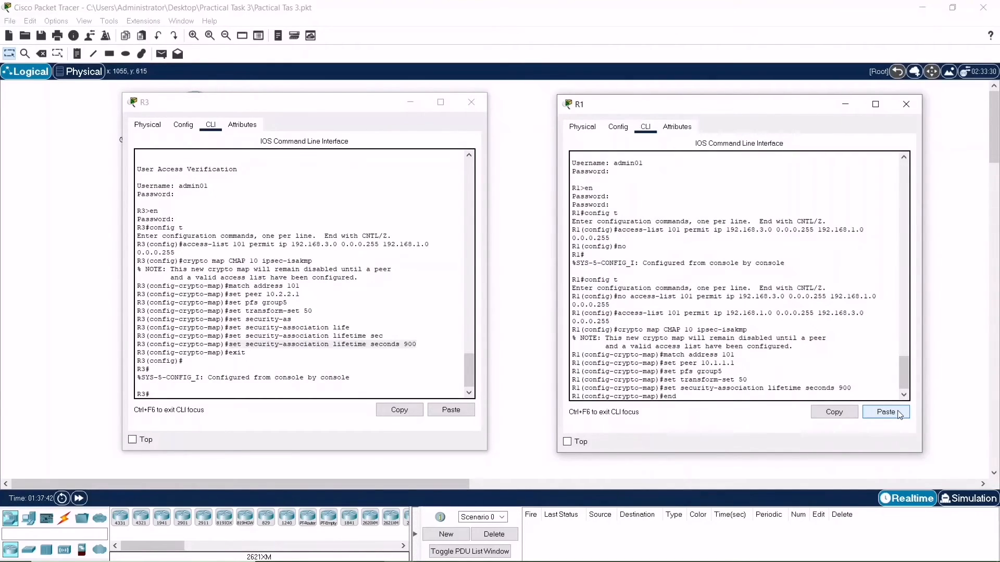
{"action": "key", "text": "Return"}
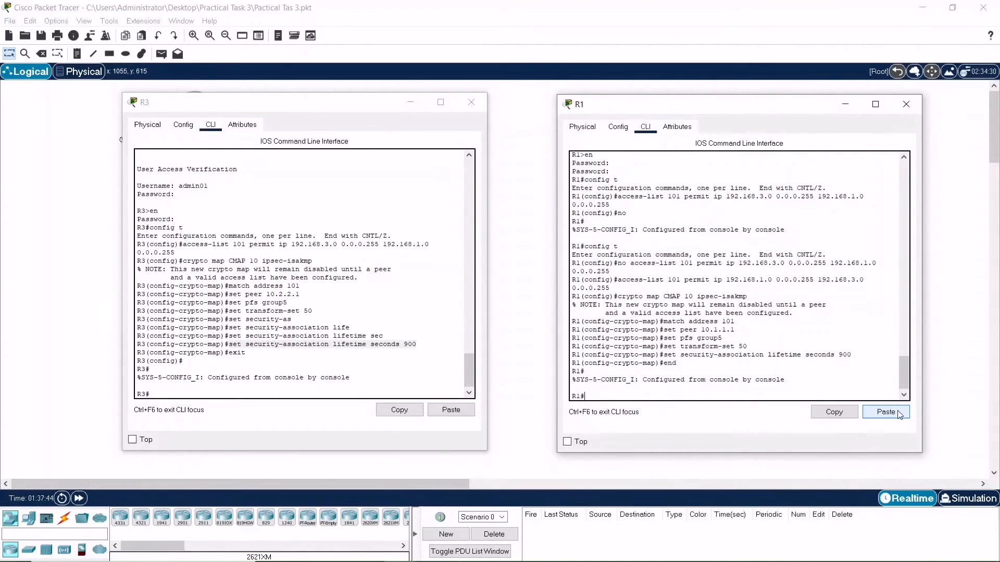
Apply crypto map CMAP to R1's serial interface s0/0/0
{"action": "type", "text": "config t"}
{"action": "key", "text": "Return"}
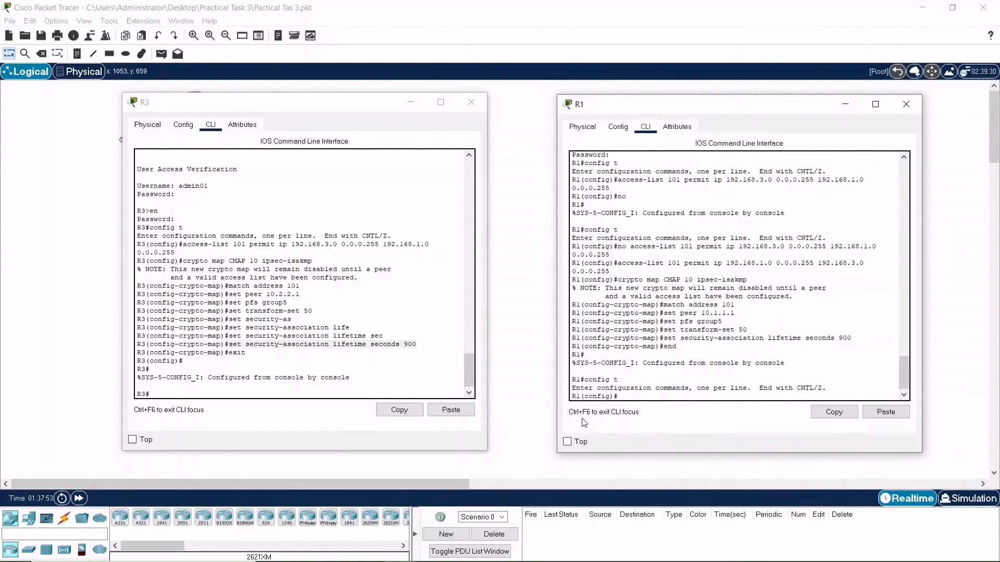
{"action": "type", "text": "t s0/0/0"}
{"action": "key", "text": "Return"}
{"action": "type", "text": "cy"}
{"action": "type", "text": "ryp"}
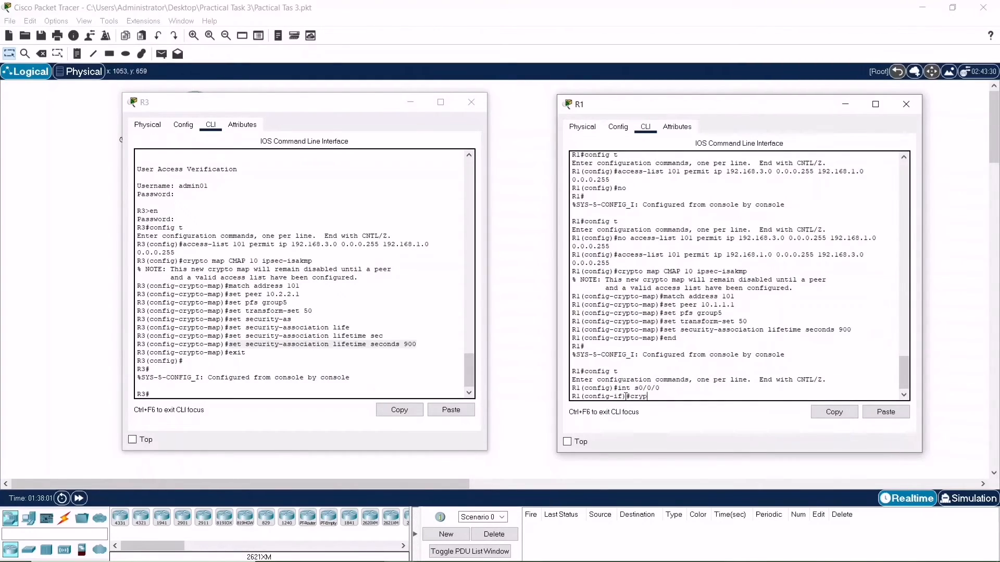
{"action": "type", "text": "to map CMAP"}
{"action": "key", "text": "Return"}
{"action": "type", "text": "end"}
{"action": "key", "text": "Return"}
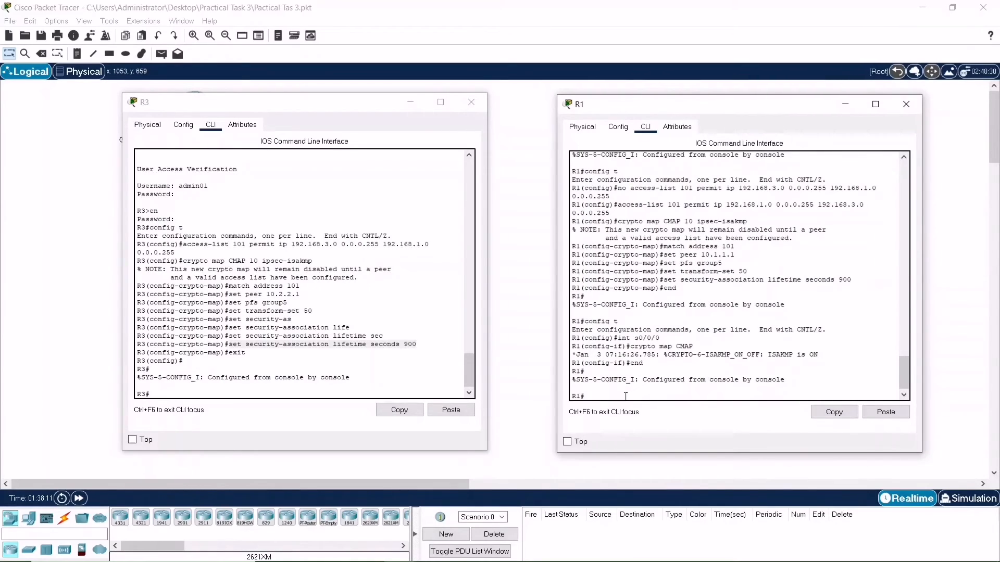
Apply crypto map CMAP to R3's serial interface s0/0/1
{"action": "left_click", "coordinate": [272, 397]}
{"action": "type", "text": "config t"}
{"action": "key", "text": "Return"}
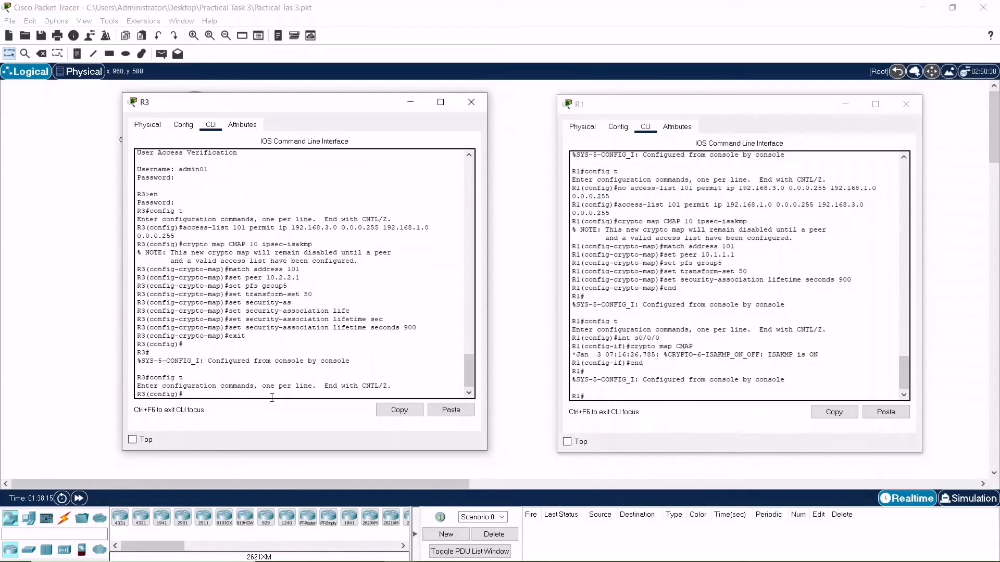
{"action": "type", "text": "int s0/0"}
{"action": "key", "text": "BackSpace"}
{"action": "type", "text": "1"}
{"action": "key", "text": "Return"}
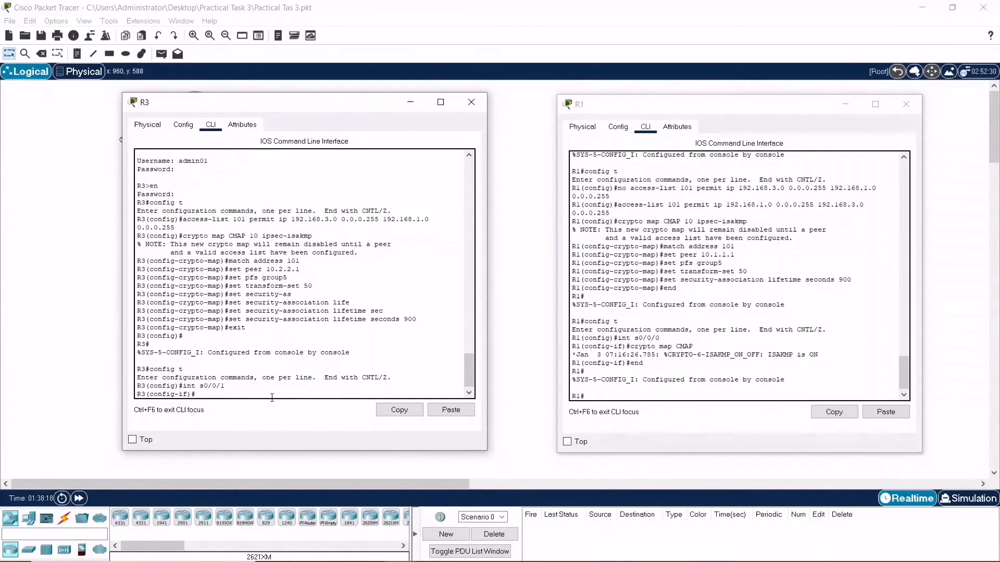
{"action": "type", "text": "crr"}
{"action": "type", "text": "y"}
{"action": "type", "text": "ypto"}
{"action": "type", "text": " map "}
{"action": "type", "text": "CMAP"}
{"action": "key", "text": "Return"}
{"action": "type", "text": "end"}
{"action": "key", "text": "Return"}
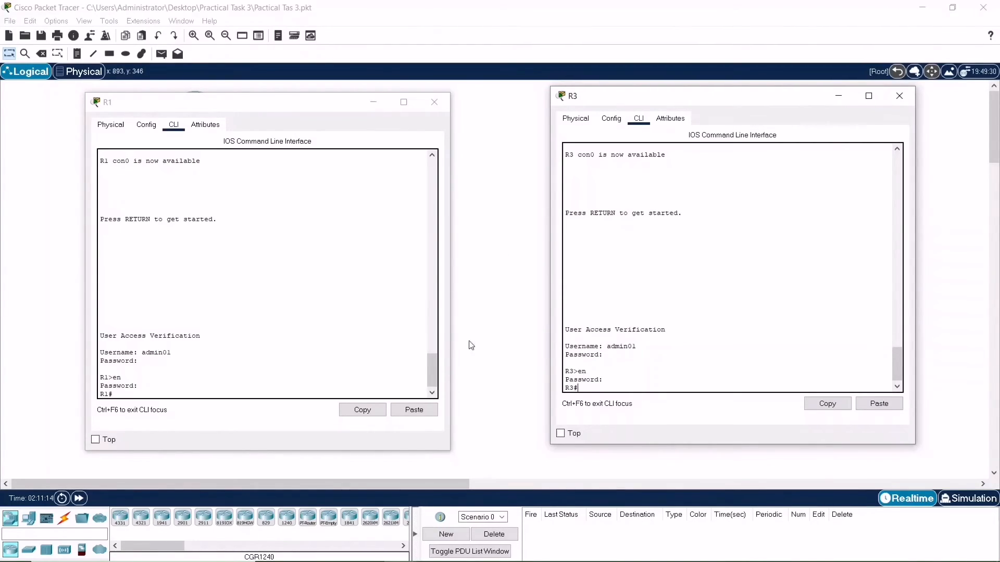
Display the IPsec transform sets on R1 and R3 with show crypto ipsec transform-set
{"action": "left_click", "coordinate": [183, 393]}
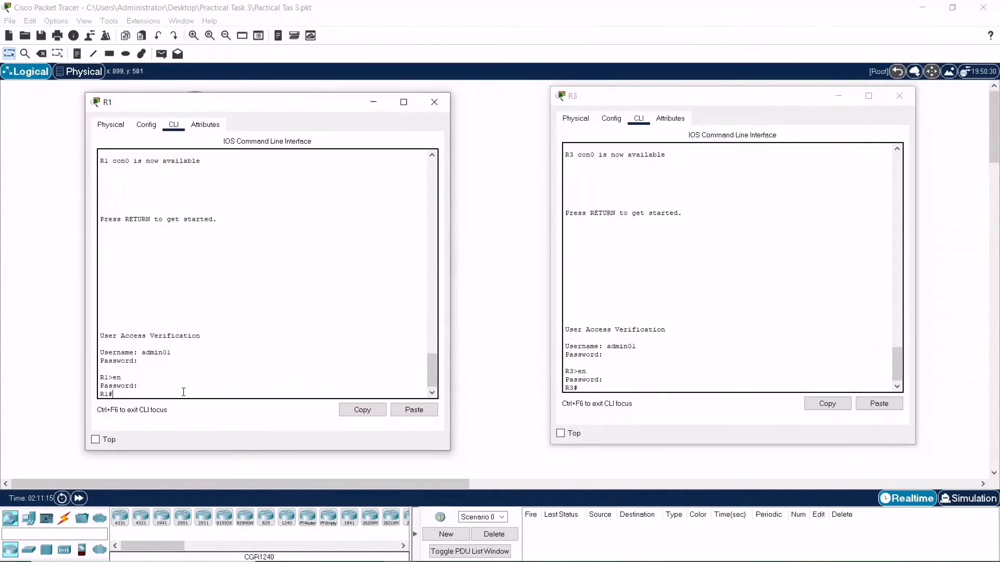
{"action": "type", "text": "show crypto ipsec ytransform-set"}
{"action": "key", "text": "Return"}
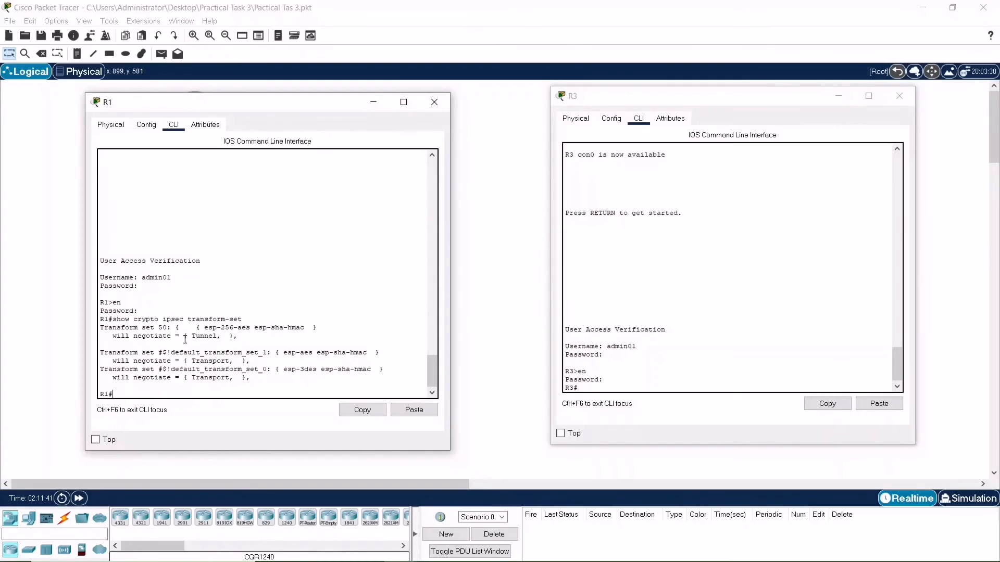
{"action": "left_click_drag", "start_coordinate": [243, 319], "coordinate": [112, 321]}
{"action": "left_click", "coordinate": [363, 413]}
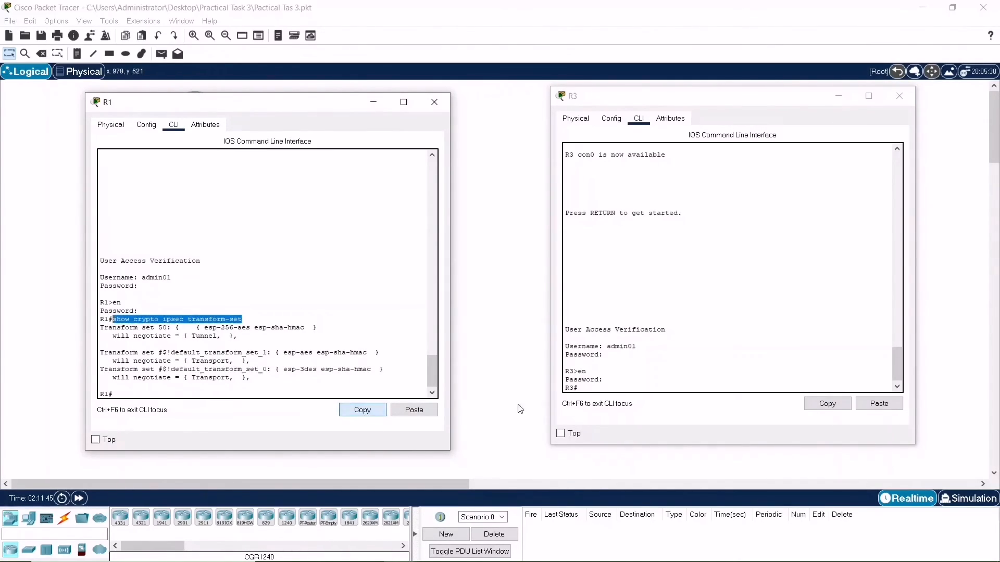
{"action": "left_click", "coordinate": [584, 388]}
{"action": "left_click", "coordinate": [879, 404]}
{"action": "key", "text": "Return"}
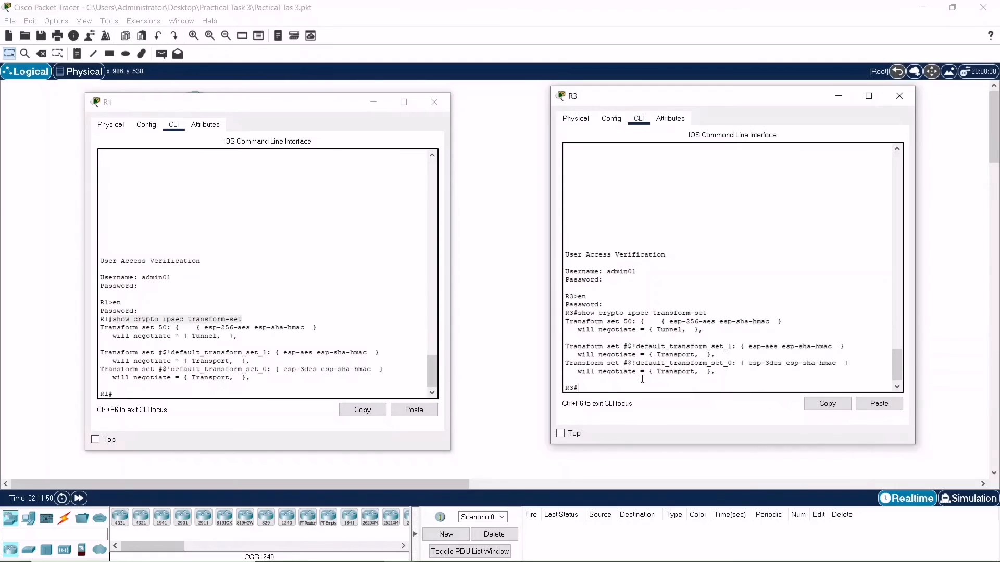
Display the crypto map configuration on R1 and R3 with show crypto map
{"action": "left_click", "coordinate": [299, 382]}
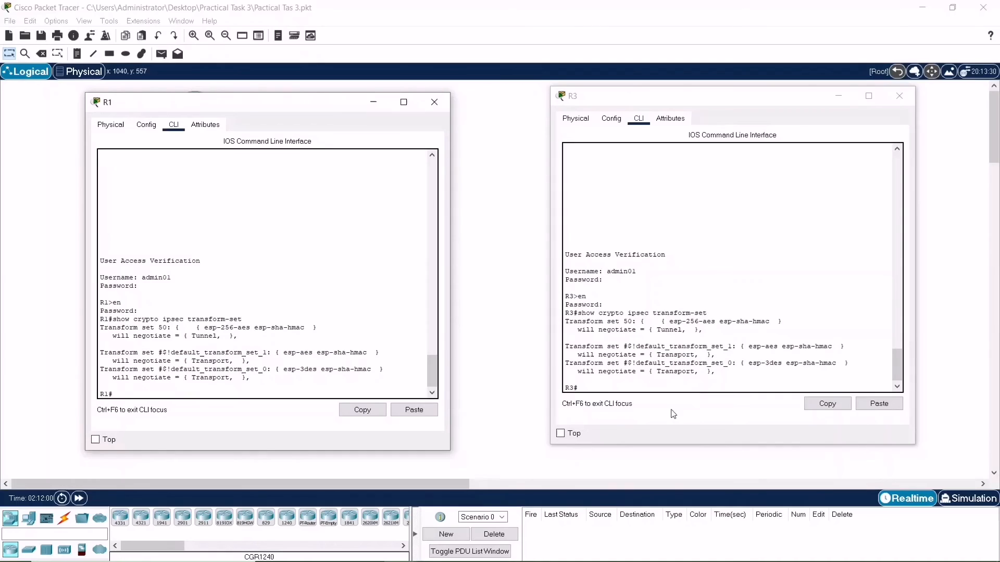
{"action": "type", "text": "show crypto map"}
{"action": "key", "text": "Return"}
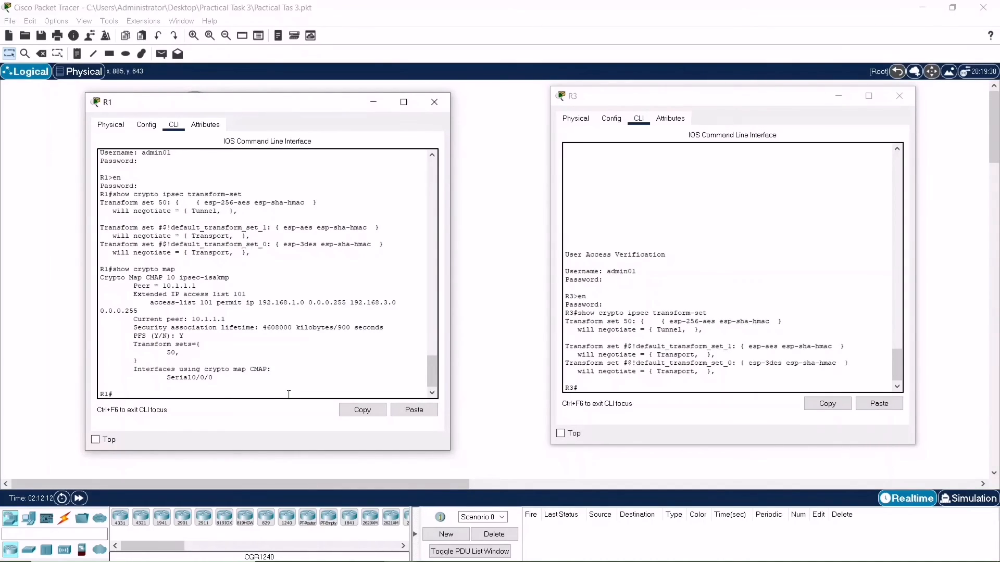
{"action": "left_click", "coordinate": [651, 386]}
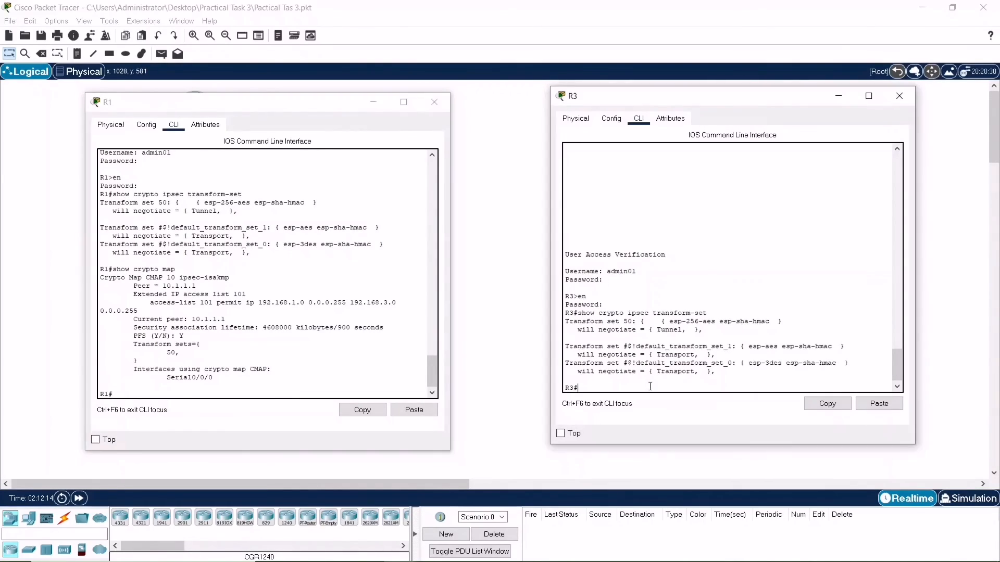
{"action": "type", "text": "show crypto map"}
{"action": "key", "text": "Return"}
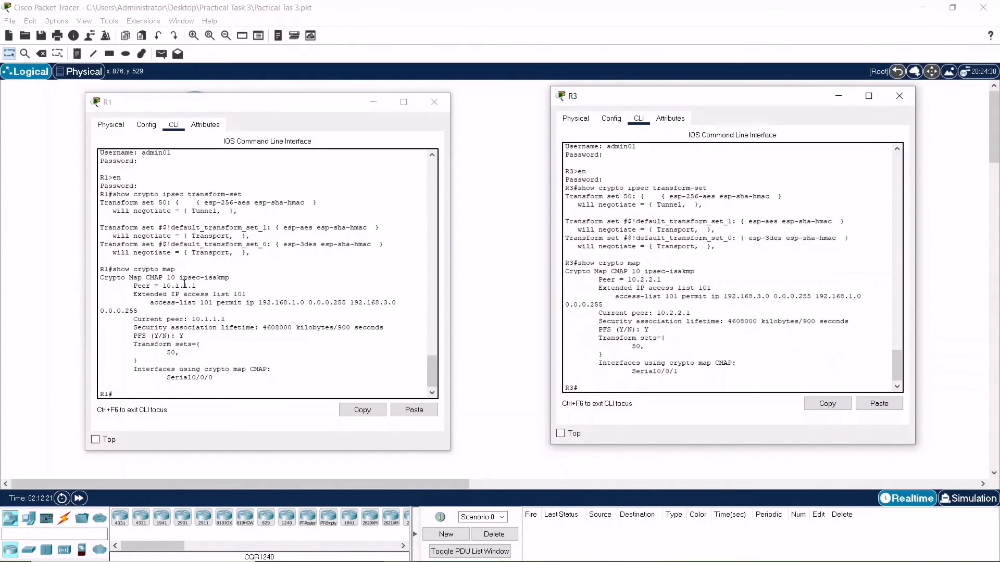